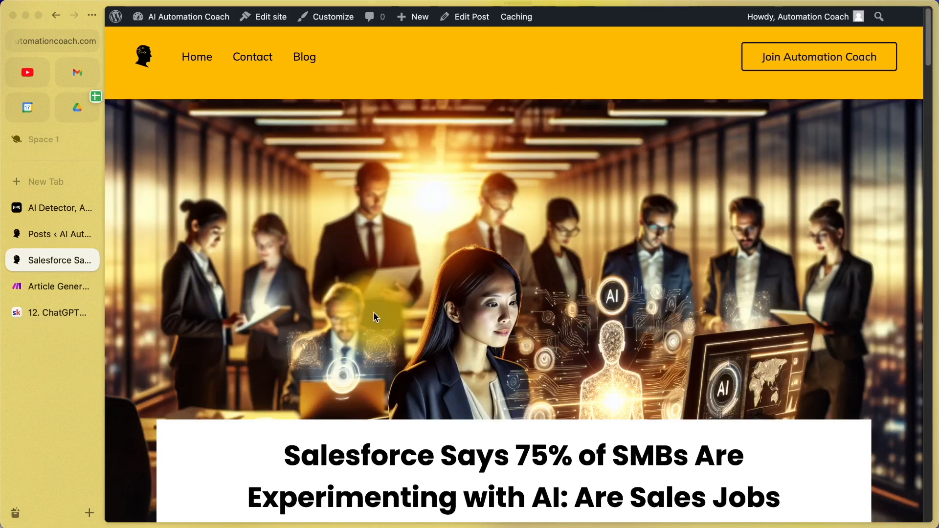
Look through the published Salesforce article and highlight the paragraph quoting Automation Coach in the section on the UAE embracing AI.
scroll(374, 312, down, 15)
scroll(374, 313, down, 17)
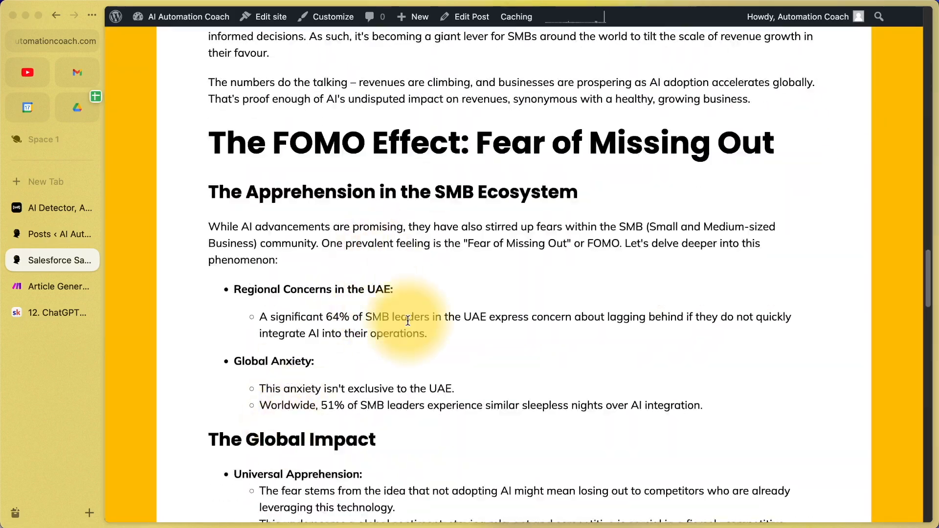
scroll(378, 356, down, 4)
scroll(409, 294, up, 15)
scroll(407, 320, up, 6)
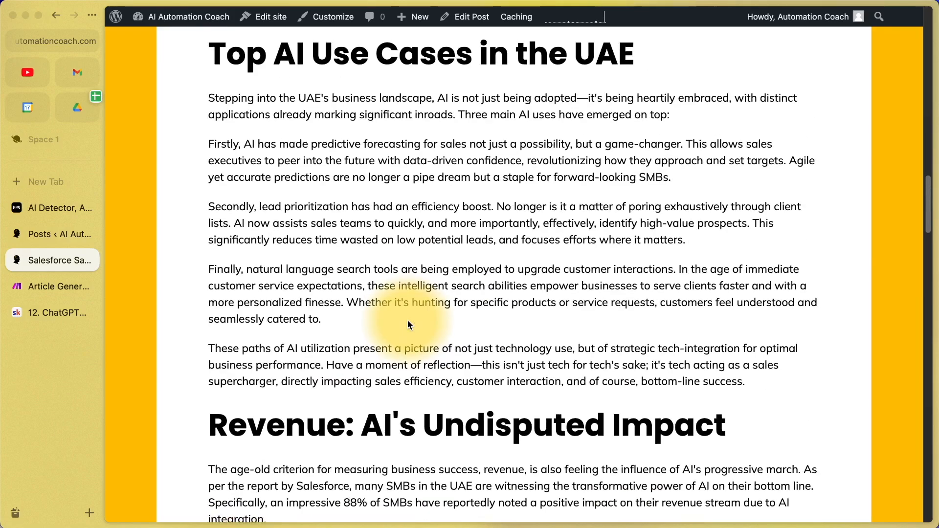
drag(210, 204, 383, 237)
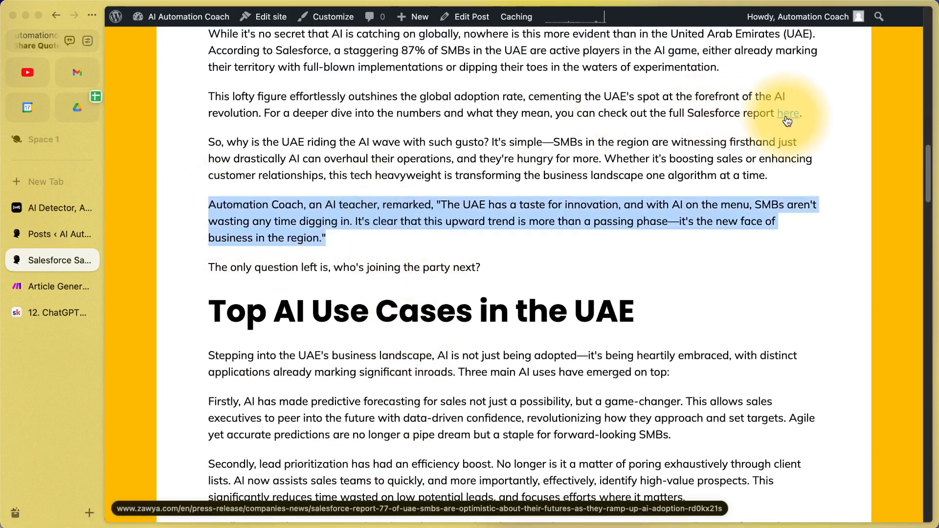
scroll(787, 121, up, 5)
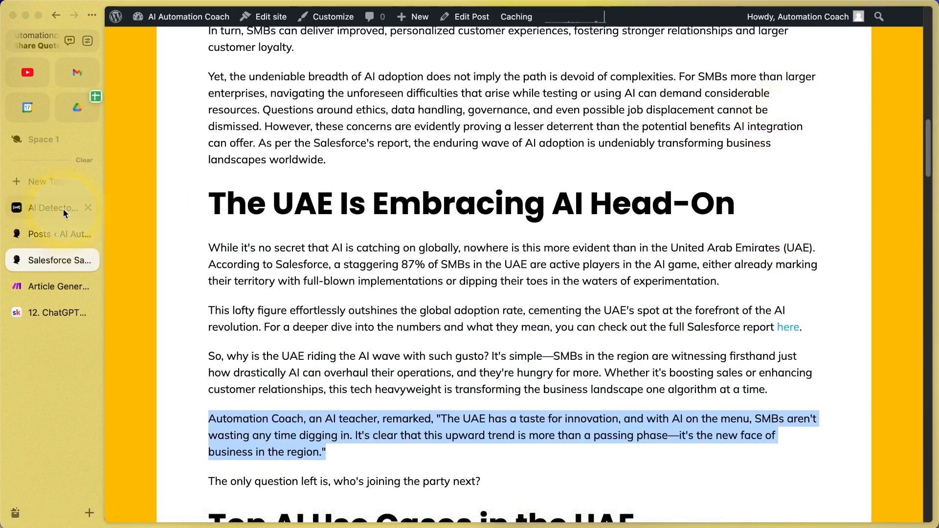
Check the article's AI detector result and highlight the list of detectors under AI Detection Likelihood.
click(54, 208)
drag(241, 384, 906, 416)
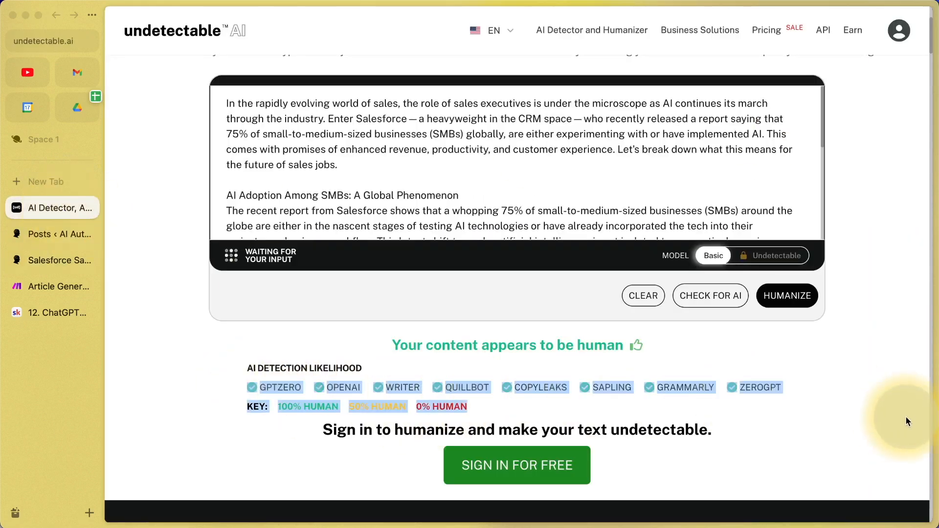
click(836, 389)
View the Automation Coach community feed on Skool and its Classroom course overview.
click(61, 311)
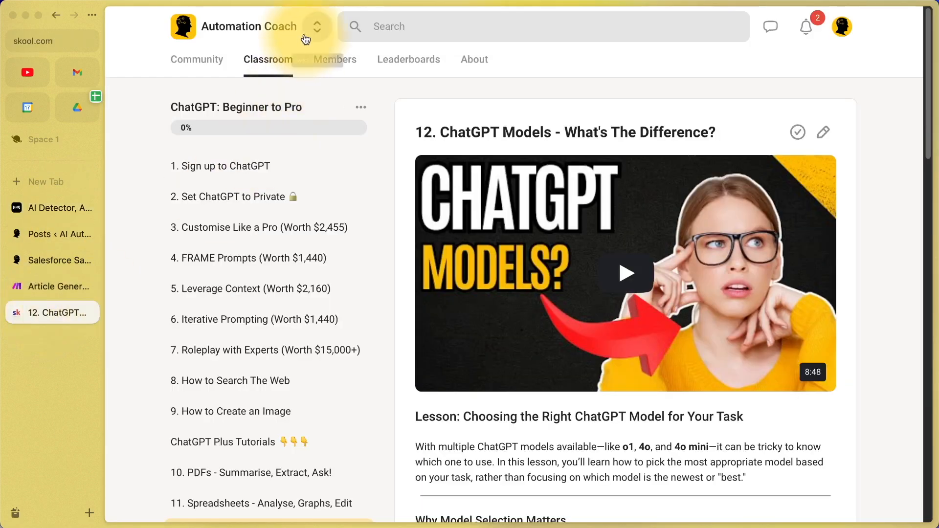
click(198, 60)
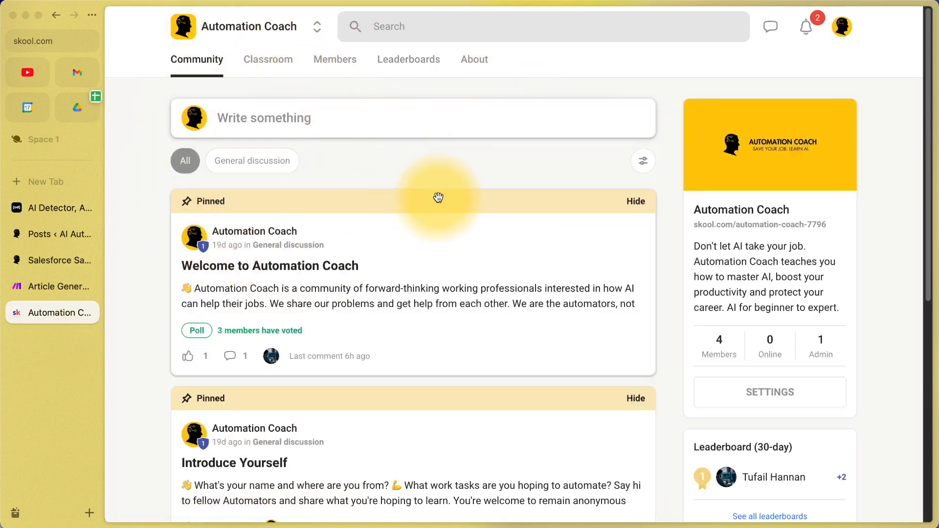
click(279, 60)
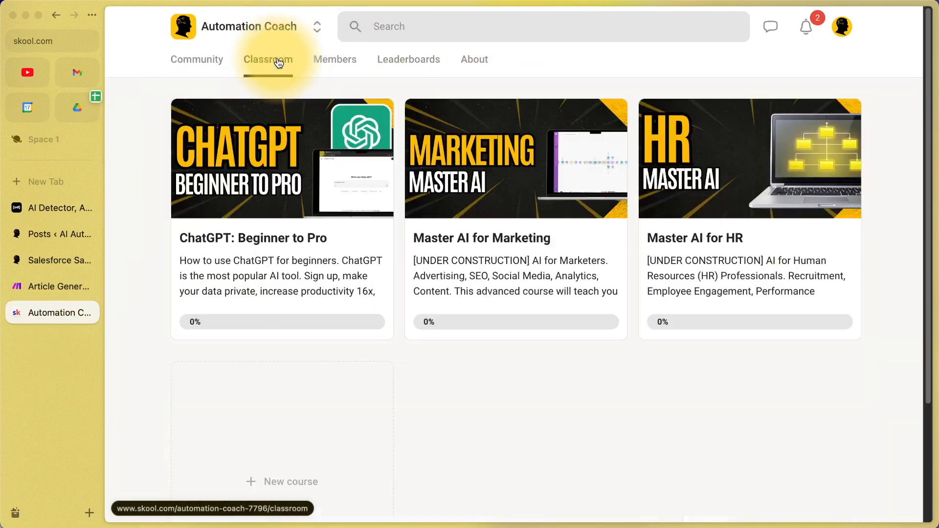
Switch to the Article Generator scenario in Make and inspect its blueprint import option and first modules.
click(72, 285)
click(569, 483)
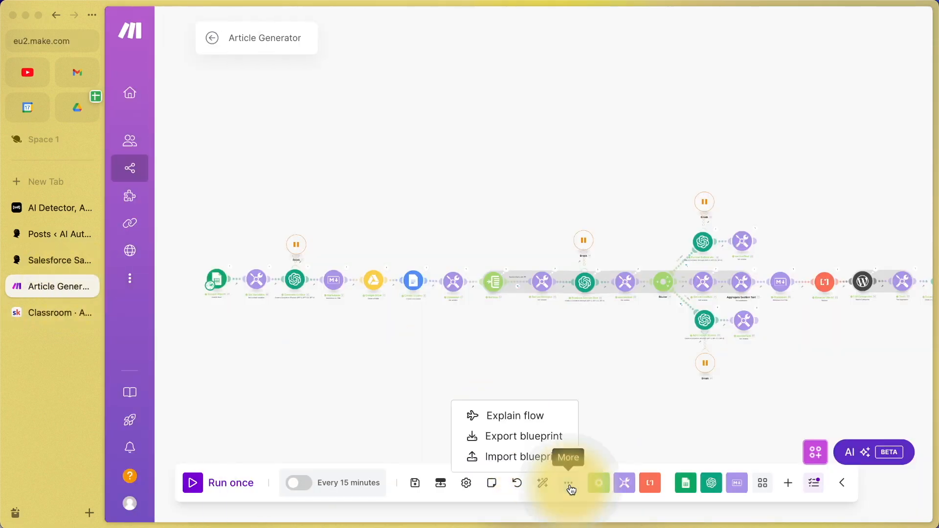
click(546, 456)
click(646, 212)
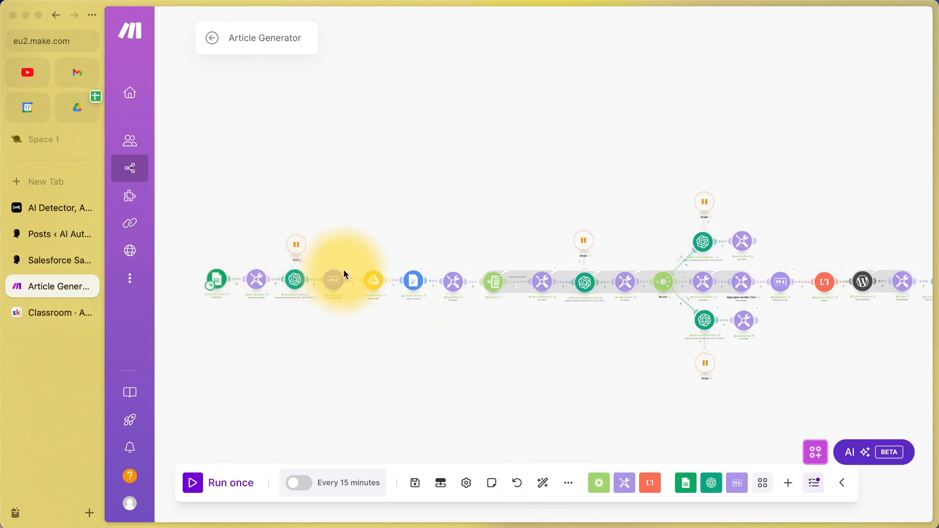
click(568, 483)
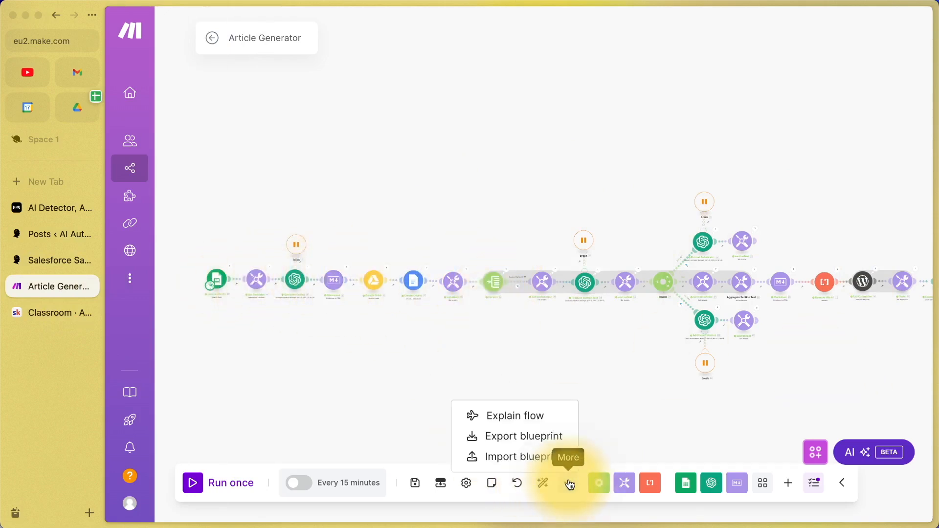
click(384, 356)
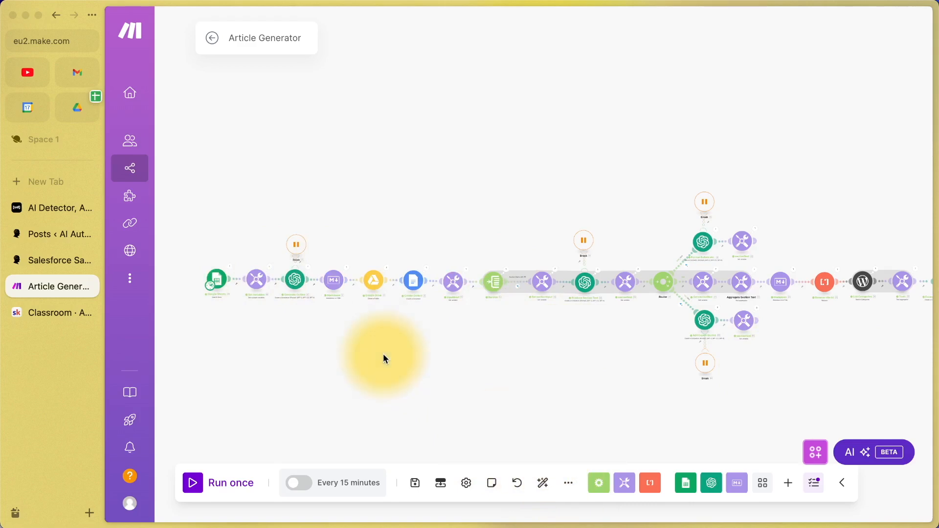
scroll(224, 291, up, 5)
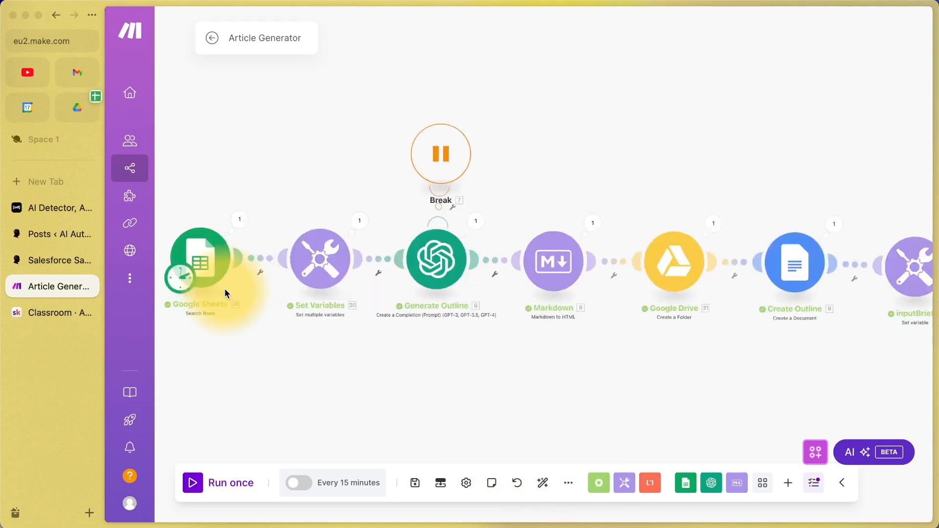
Open the Blog Posts spreadsheet and look over its columns from Title to Website URL.
mouse_move(115, 181)
click(77, 109)
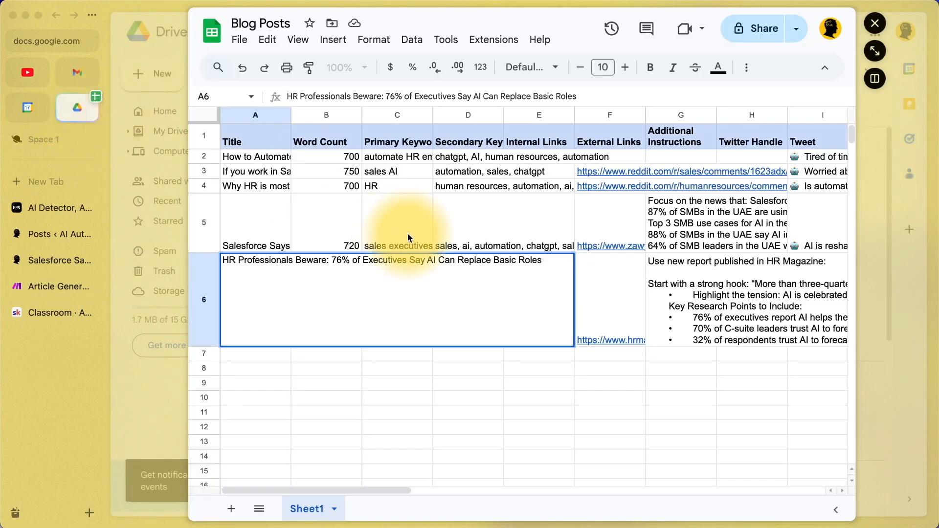
click(701, 288)
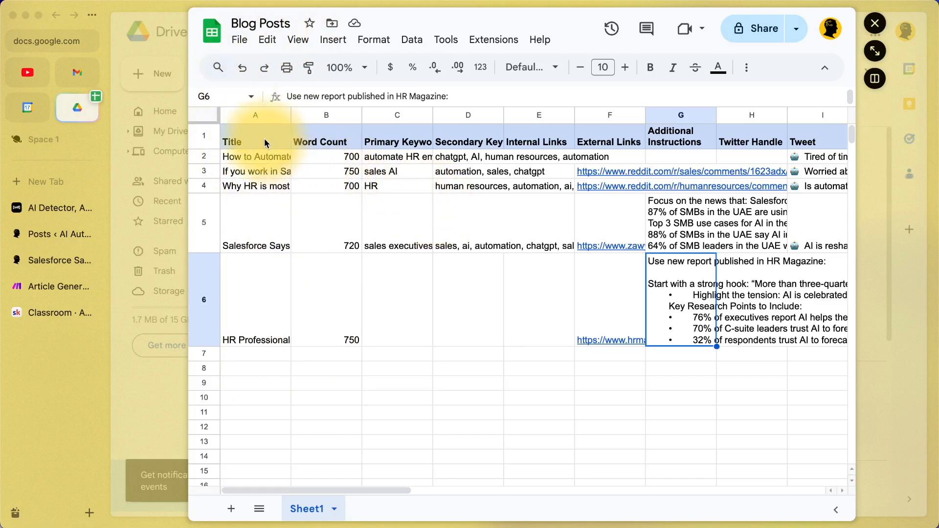
scroll(366, 144, right, 1)
scroll(366, 145, right, 10)
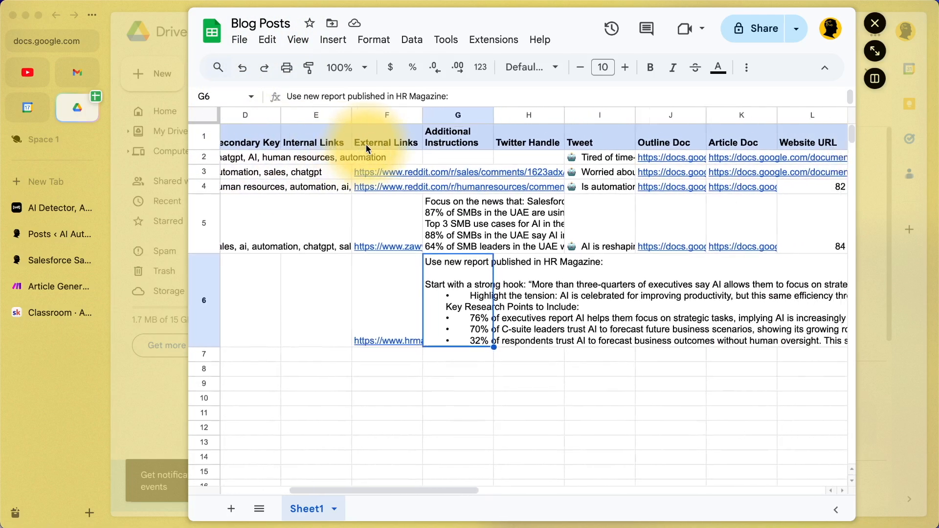
scroll(366, 144, left, 10)
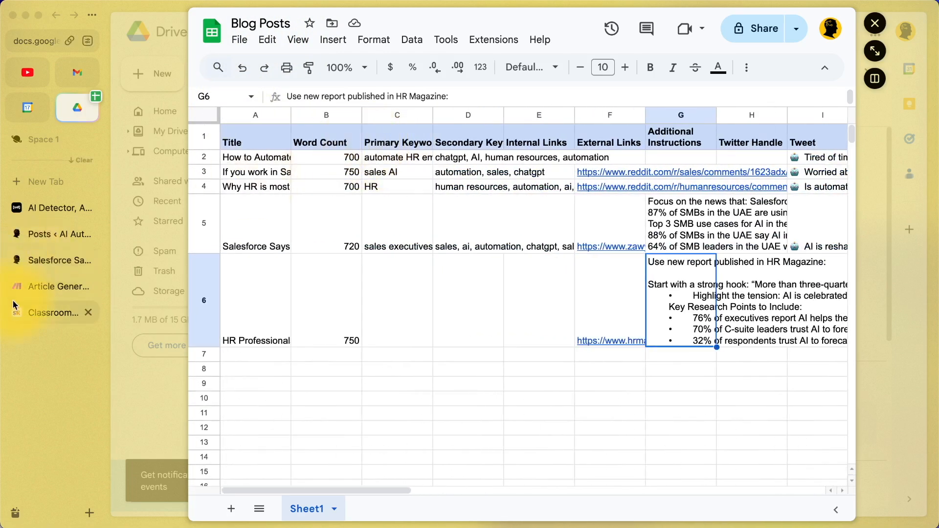
Revisit the Classroom course overview and the Article Generator scenario.
click(21, 311)
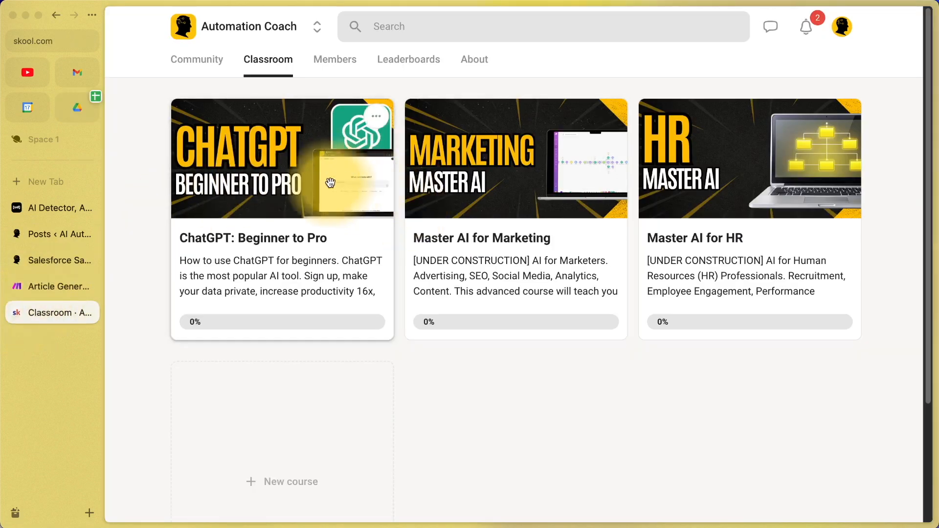
click(30, 287)
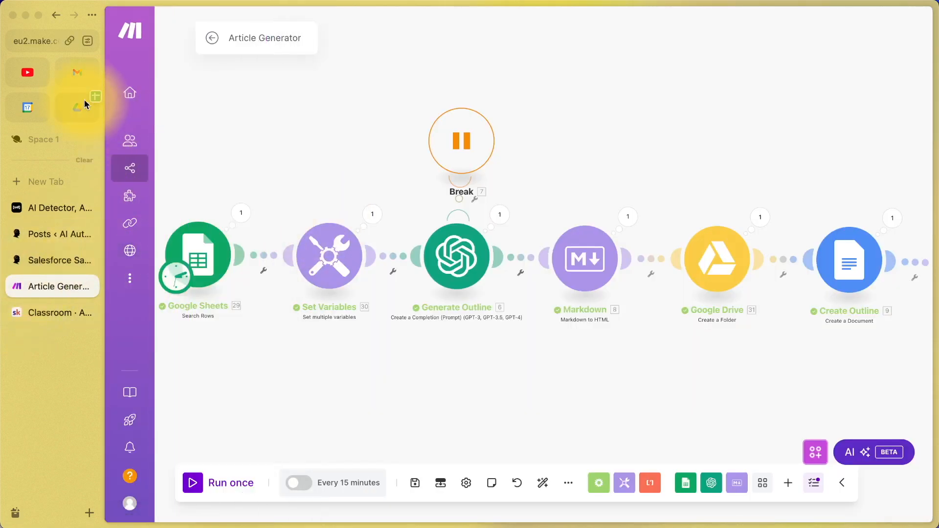
Return to the Blog Posts spreadsheet and review the title, word count and primary keyword in row 5.
click(78, 105)
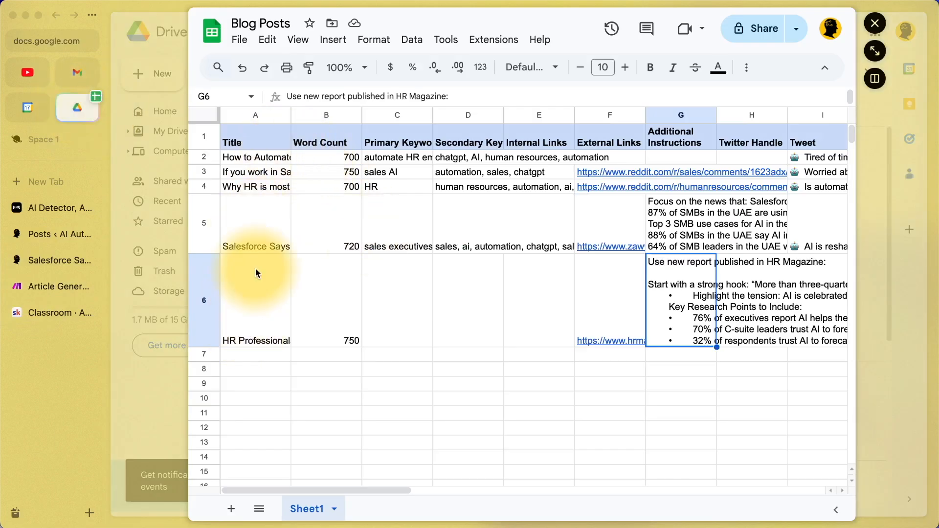
double_click(260, 241)
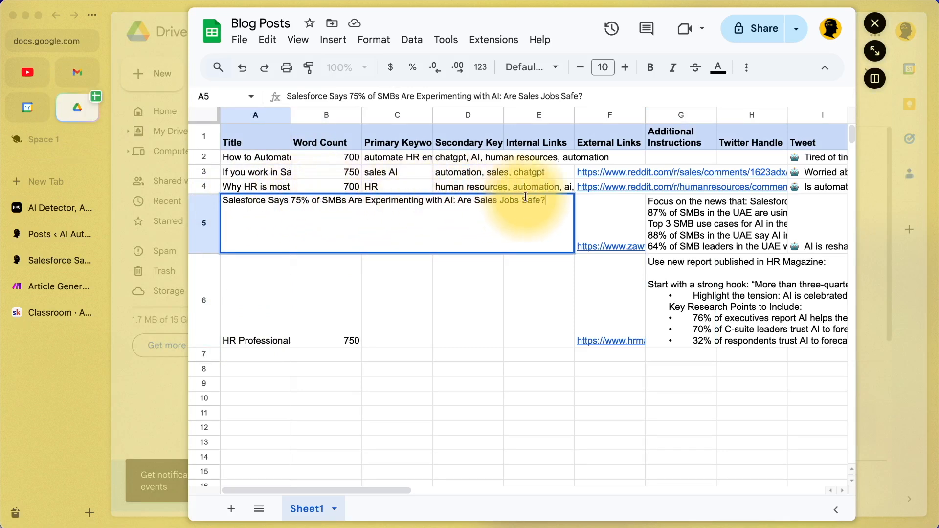
click(613, 209)
click(325, 234)
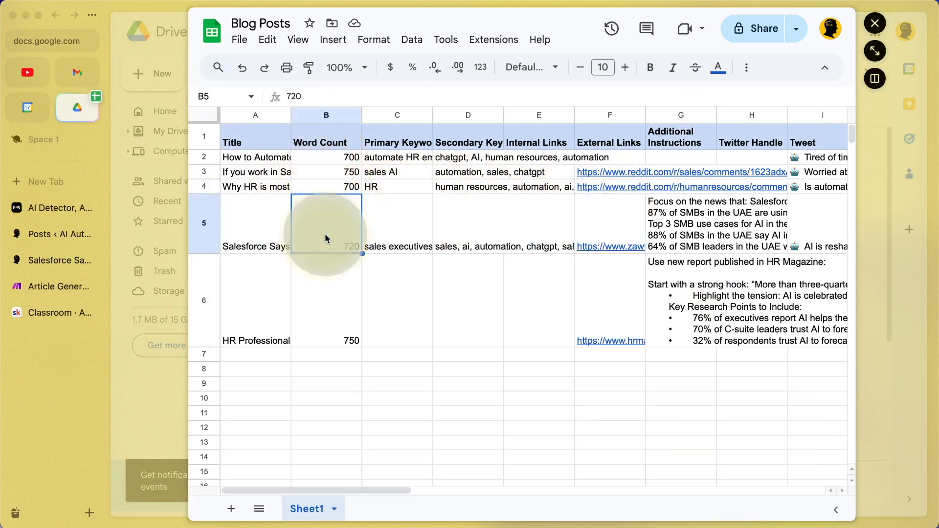
click(397, 235)
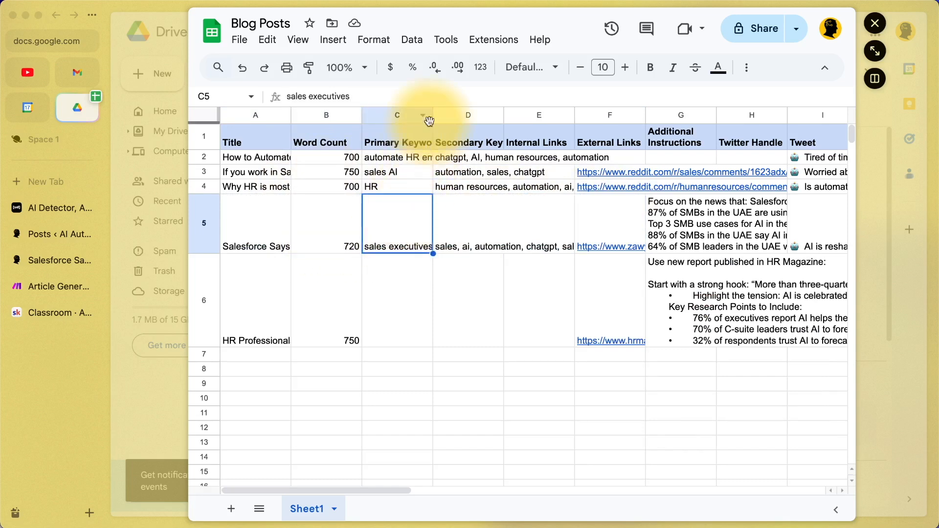
Widen the Primary Keyword and Secondary Keyword(s) columns to fit their text, and select the secondary keywords in row 5.
drag(431, 114, 453, 115)
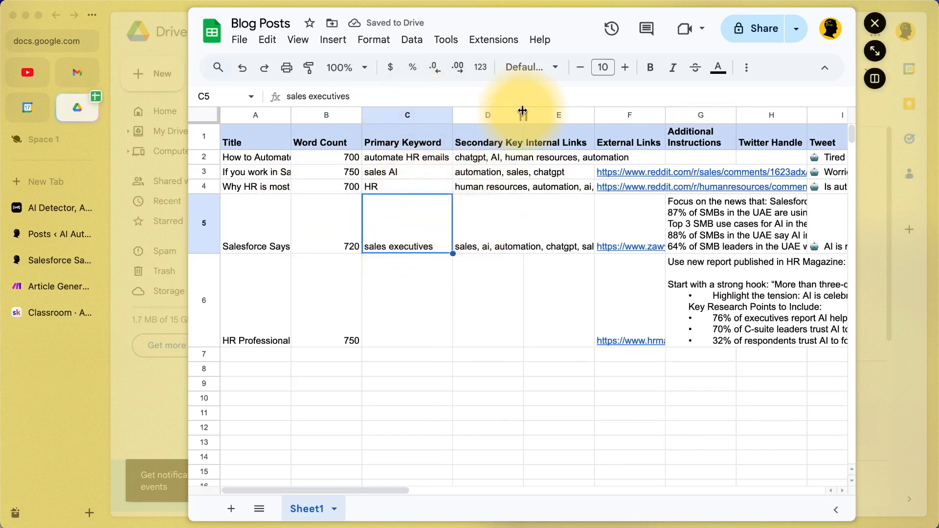
drag(523, 111, 632, 115)
click(506, 221)
Review the Internal Links and External Links cells in row 5 of the Blog Posts sheet.
scroll(506, 221, right, 1)
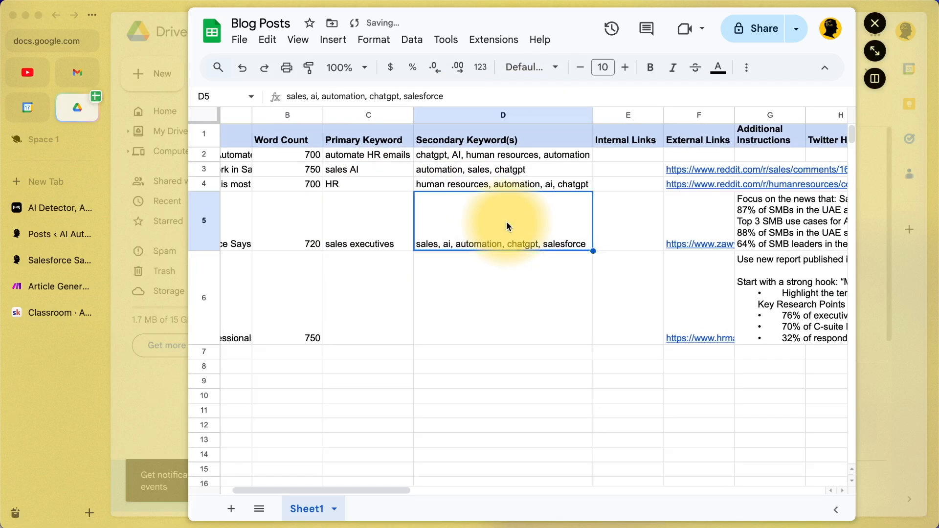
scroll(506, 225, right, 5)
click(465, 235)
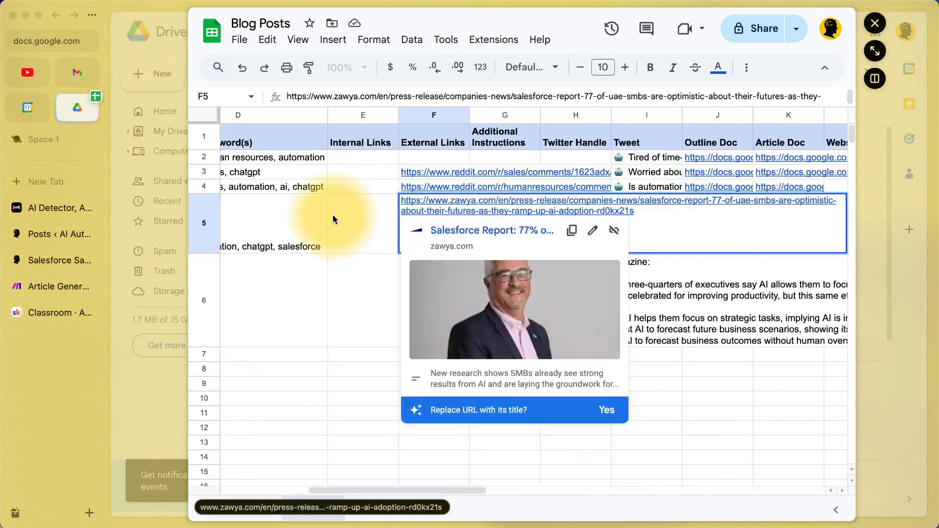
click(333, 219)
click(426, 215)
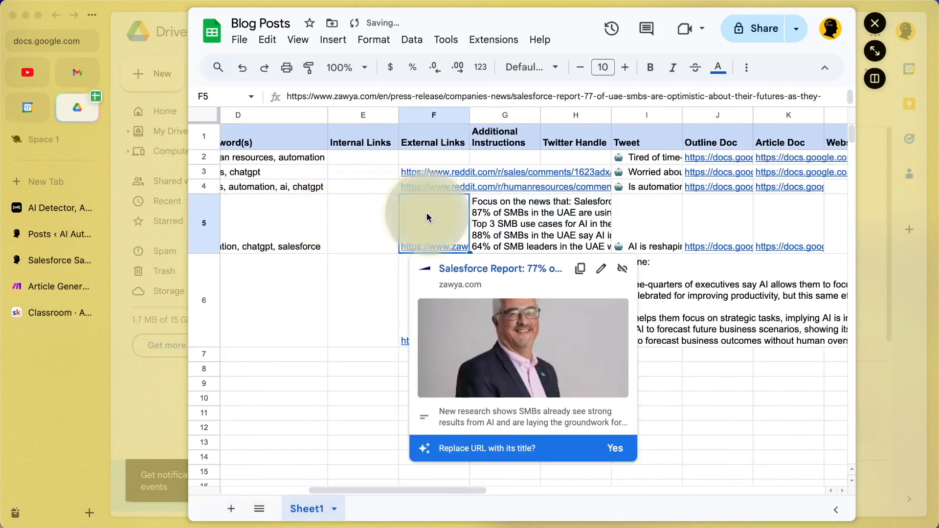
Read the Additional Instructions in rows 5 and 6, comparing them with the row 5 external link.
click(502, 214)
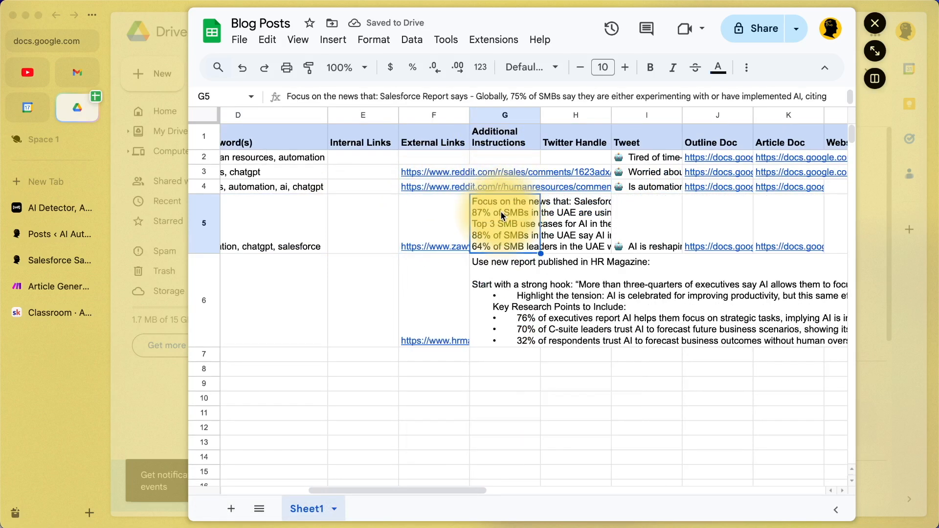
double_click(500, 210)
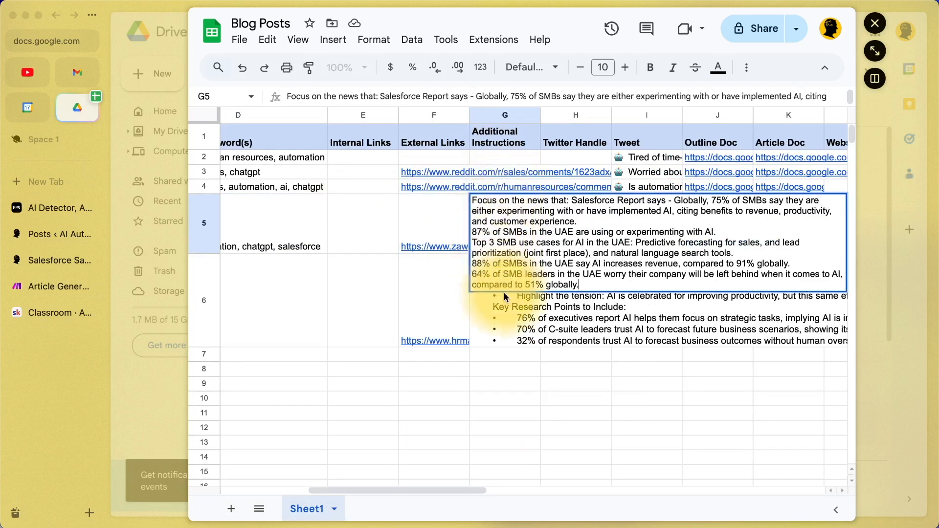
click(503, 307)
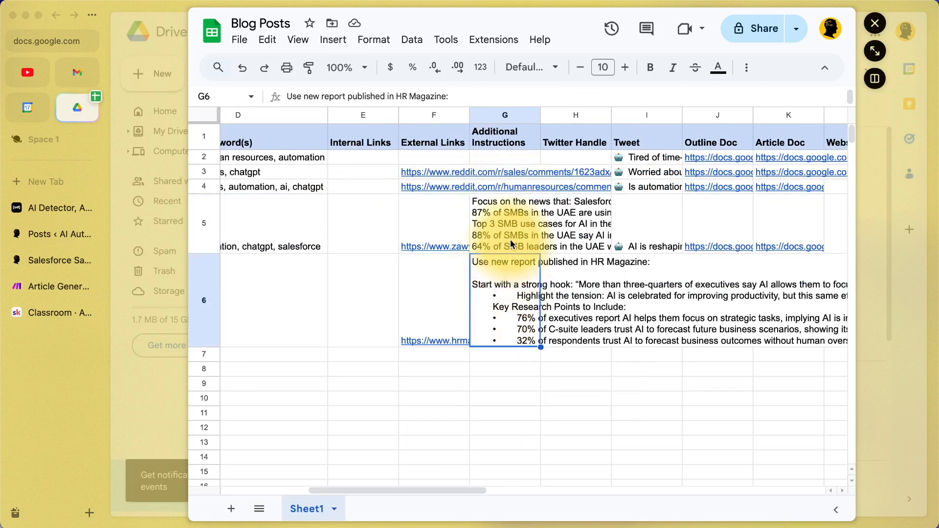
click(510, 239)
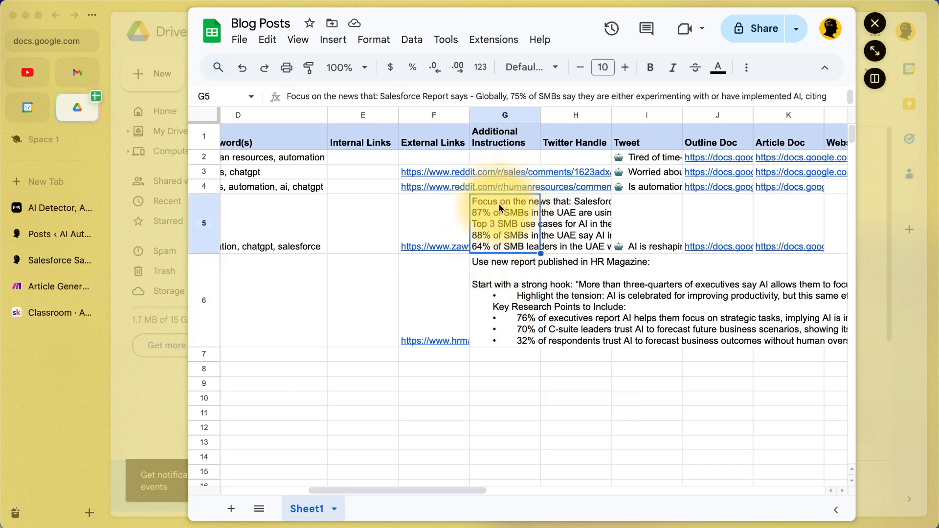
click(427, 223)
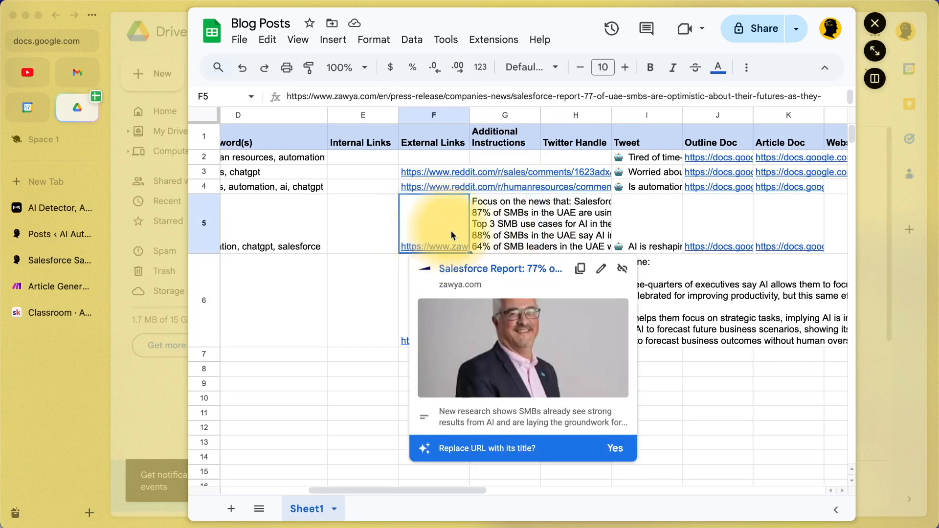
double_click(498, 225)
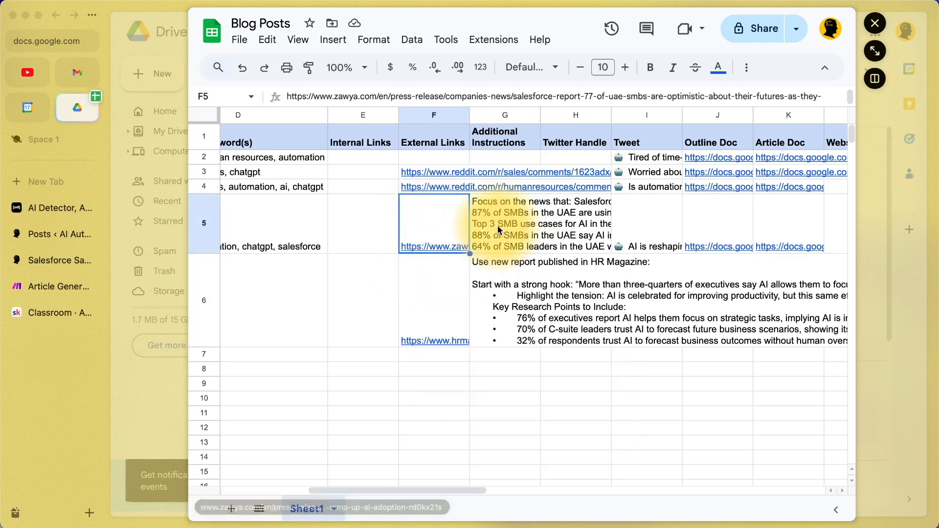
click(508, 331)
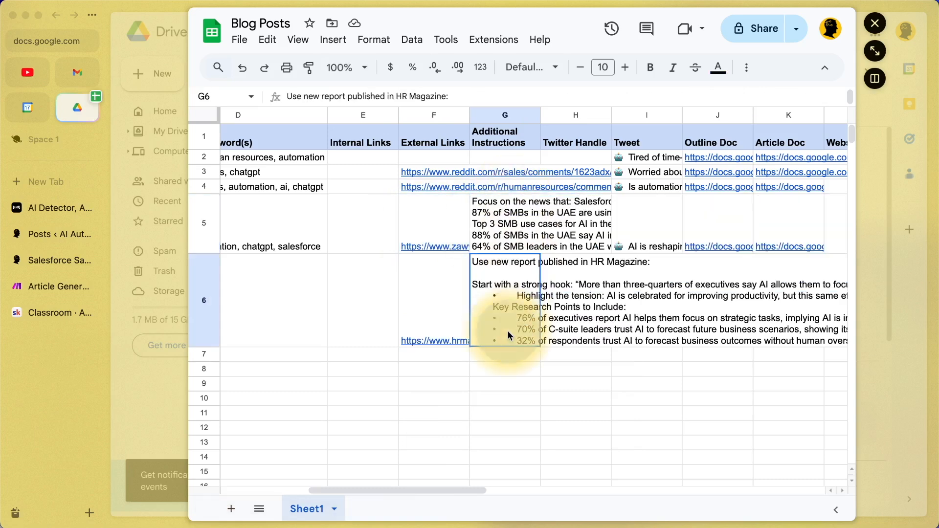
click(514, 244)
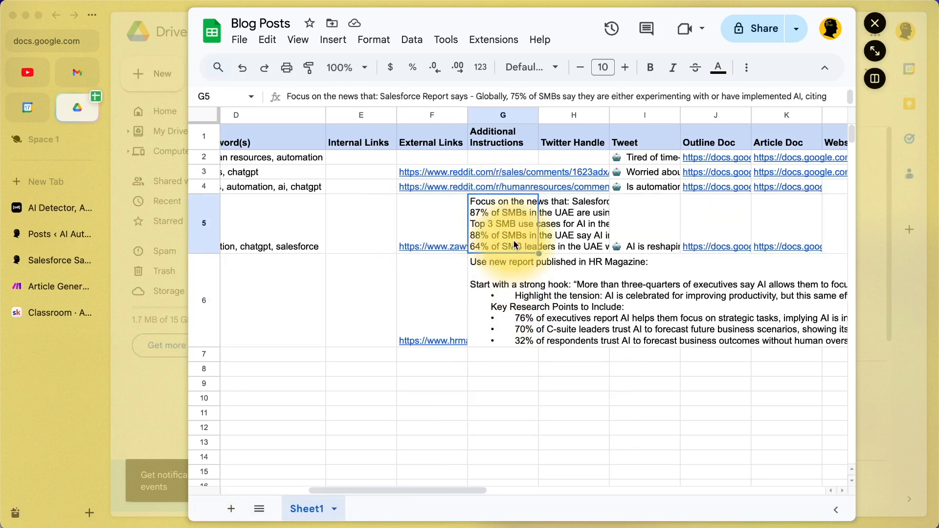
Read the full tweet text in row 5 and review the Outline Doc, Article Doc and Website URL columns.
scroll(514, 244, right, 3)
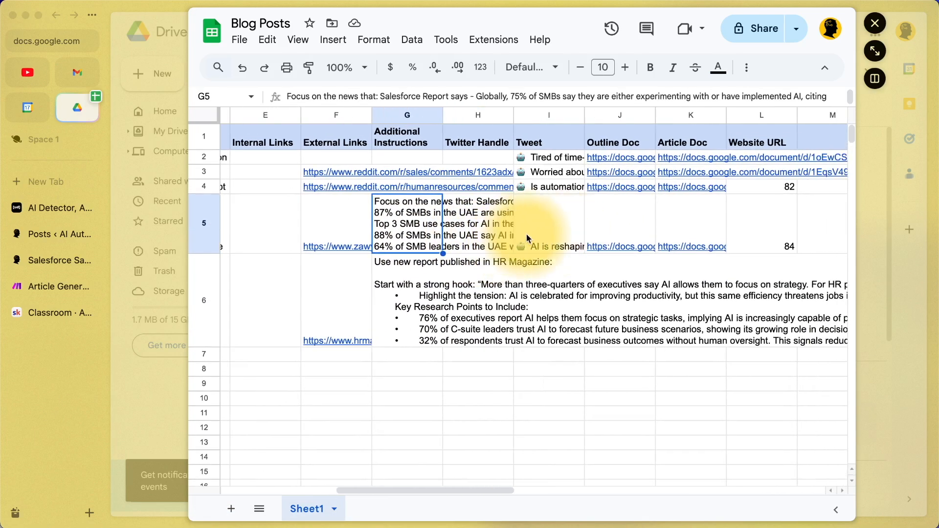
double_click(536, 235)
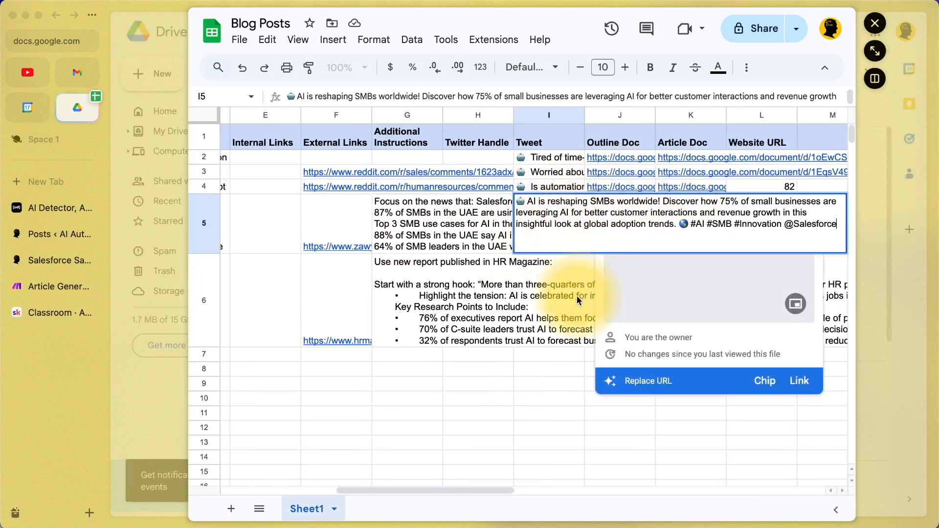
key(Return)
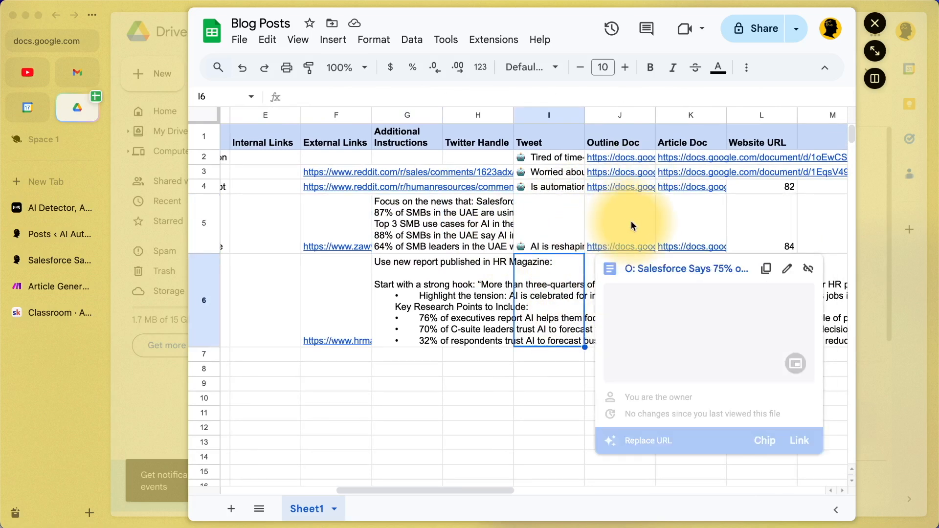
scroll(630, 224, right, 1)
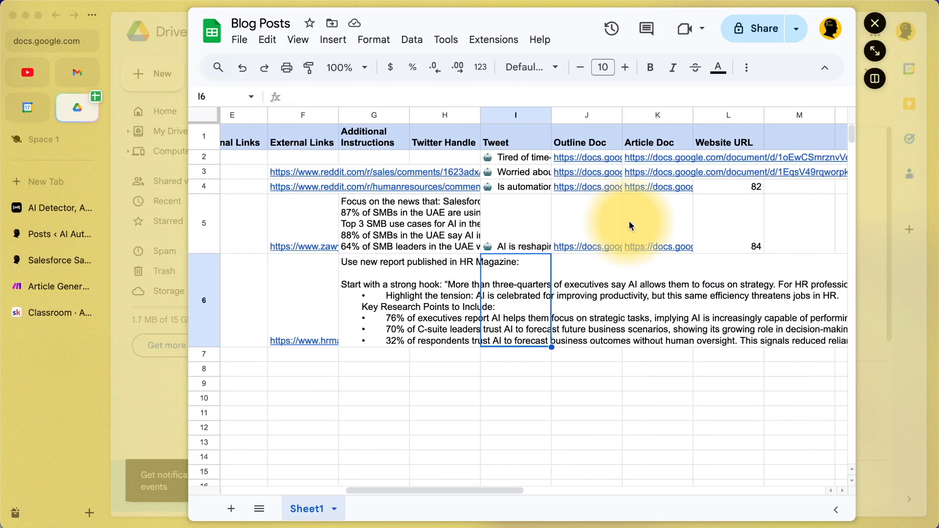
Switch to the Article Generator scenario in Make and survey its modules from article publishing back to the Google Sheets trigger.
click(61, 287)
scroll(692, 292, right, 20)
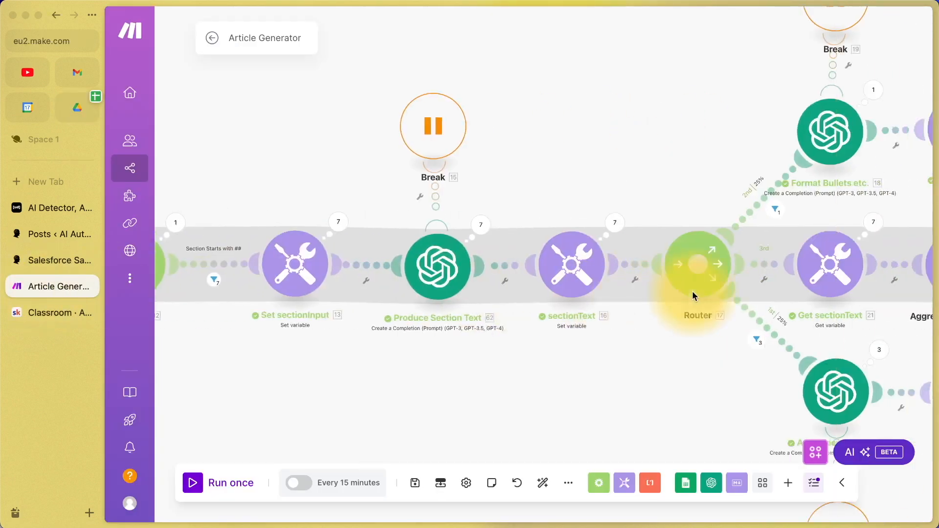
scroll(692, 292, right, 10)
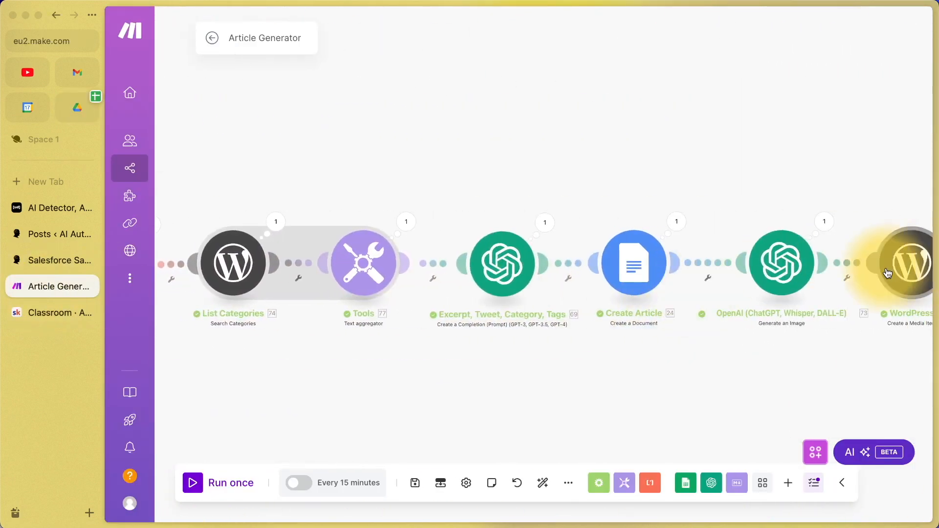
scroll(888, 273, left, 15)
scroll(888, 273, right, 15)
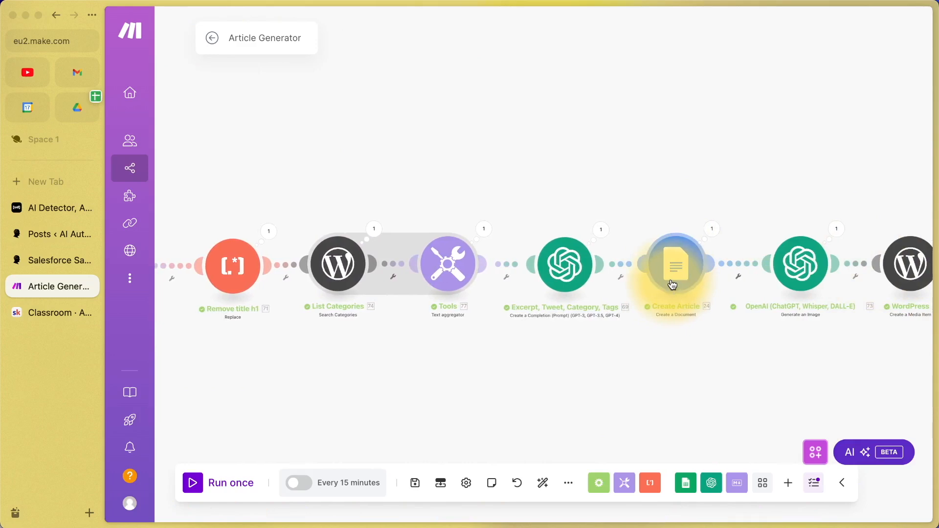
scroll(673, 284, left, 15)
scroll(670, 279, left, 5)
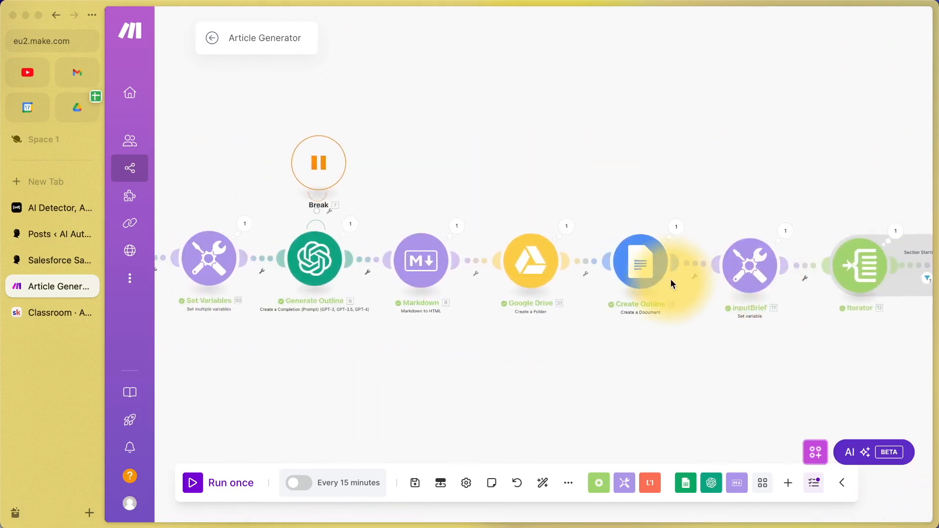
scroll(467, 282, left, 7)
scroll(468, 284, right, 5)
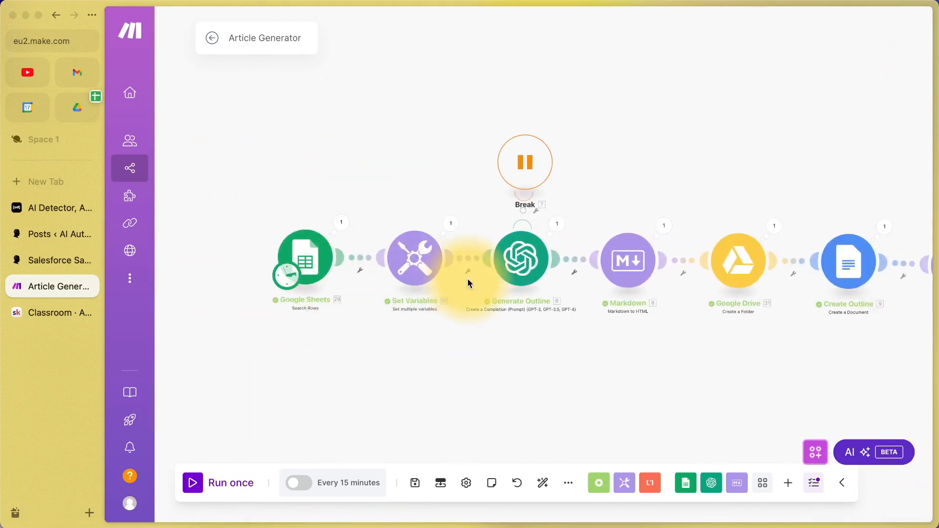
Open the Google Sheets Search Rows module and review its spreadsheet, column range, filter and sort order settings.
click(306, 264)
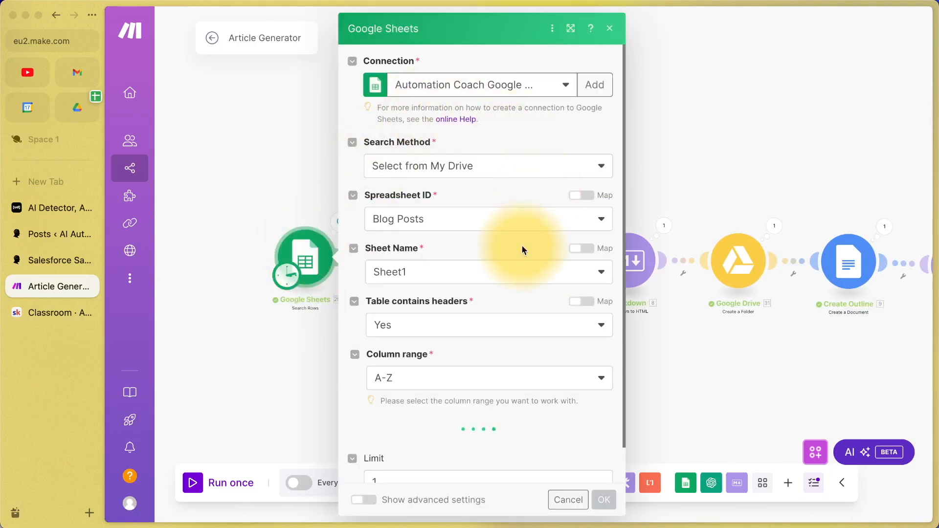
scroll(440, 279, down, 5)
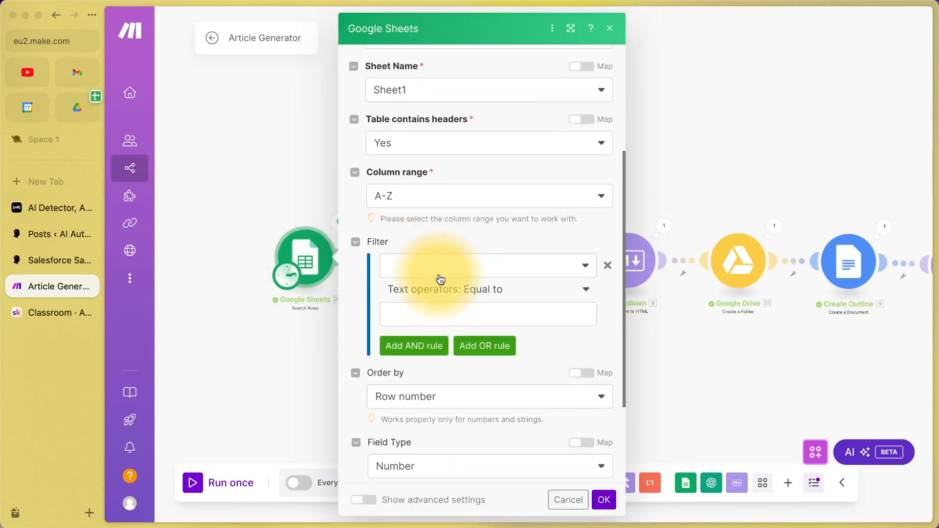
scroll(440, 279, down, 2)
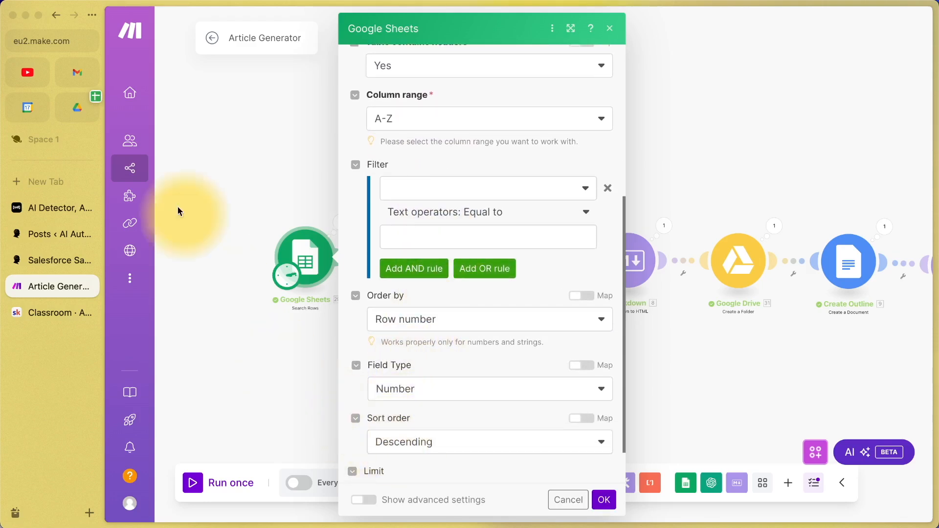
Select row 6 in the Blog Posts spreadsheet, then return to the Make scenario and close the Google Sheets module settings.
click(77, 108)
click(195, 287)
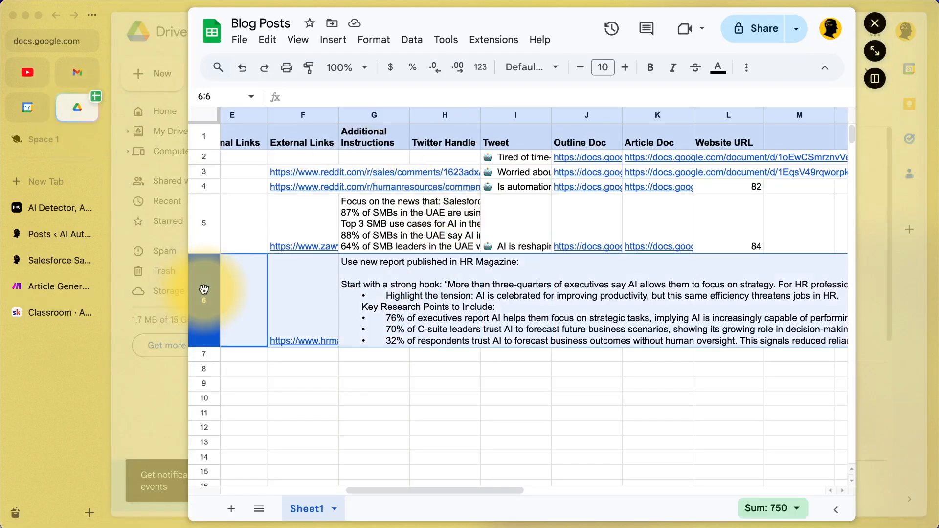
scroll(313, 293, left, 4)
click(58, 286)
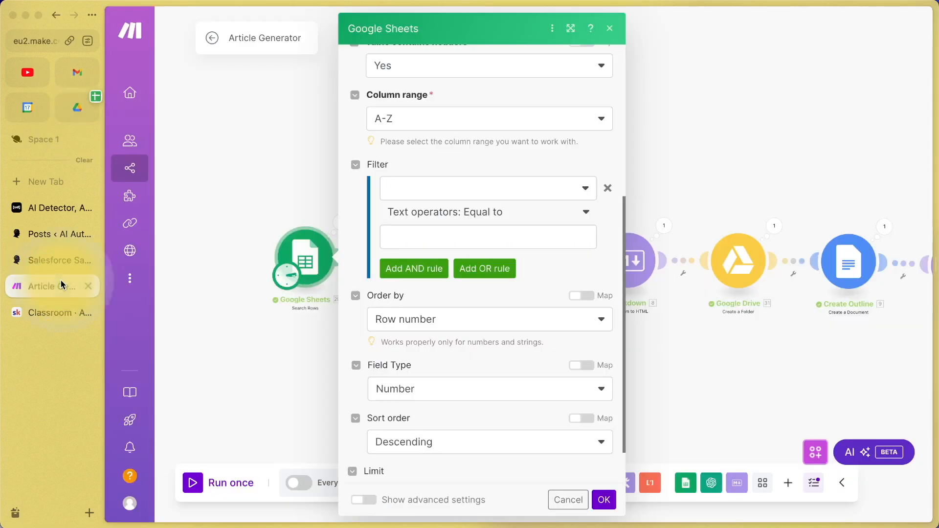
click(327, 362)
Open the Set Variables module and compare its title and wordCount variables with the row 6 title in the Blog Posts sheet.
click(415, 259)
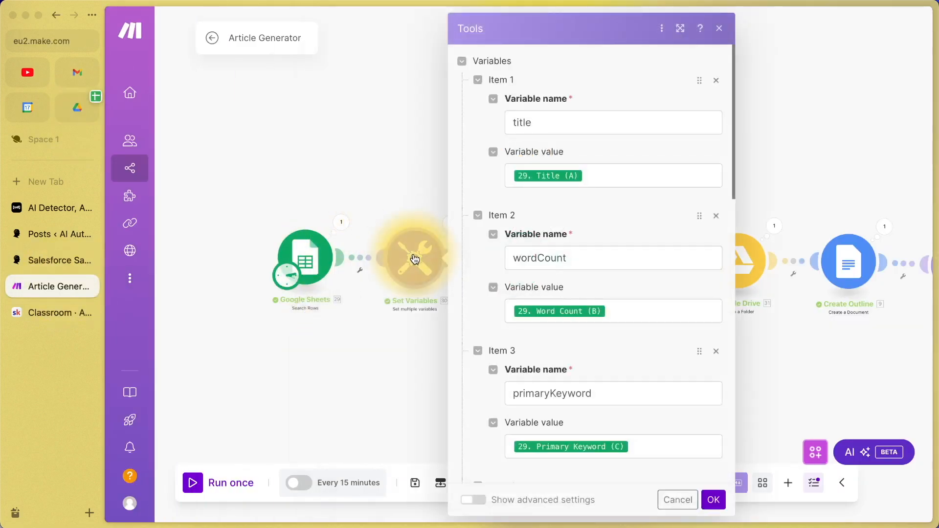
scroll(603, 236, down, 1)
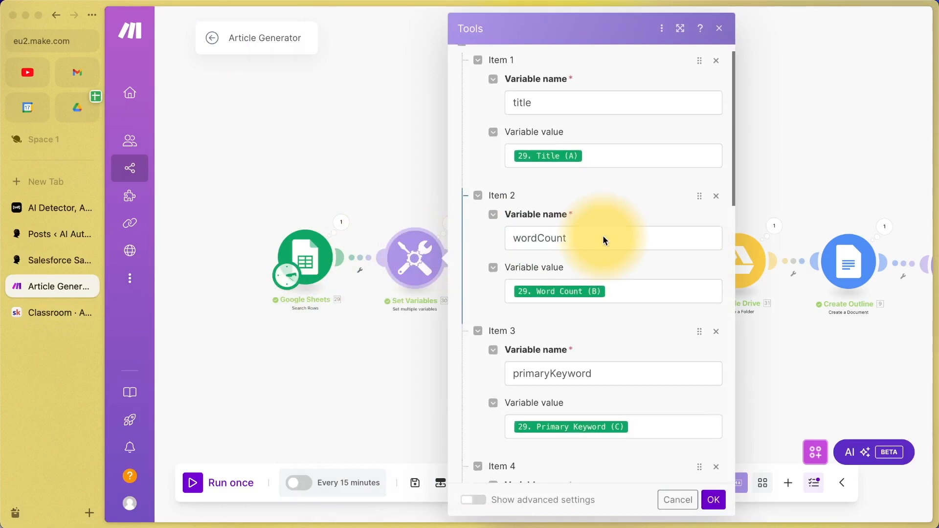
click(79, 110)
double_click(247, 337)
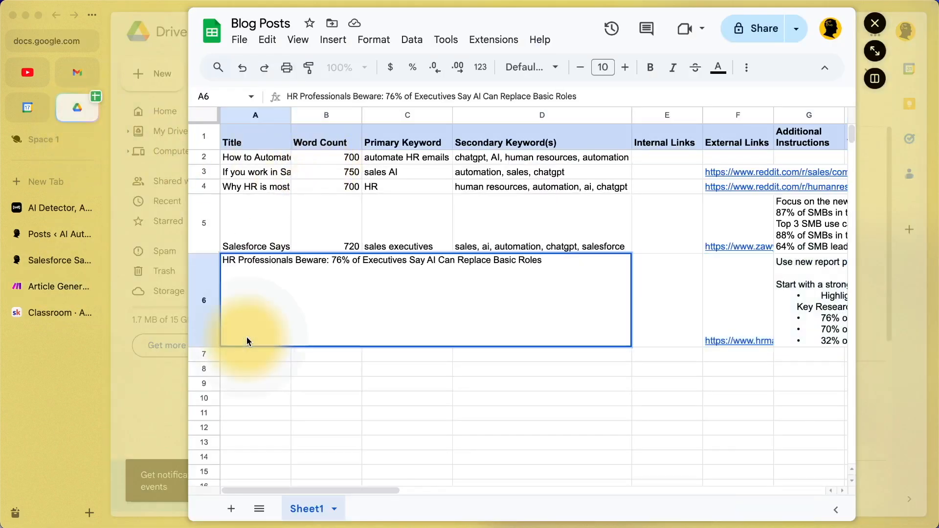
click(75, 287)
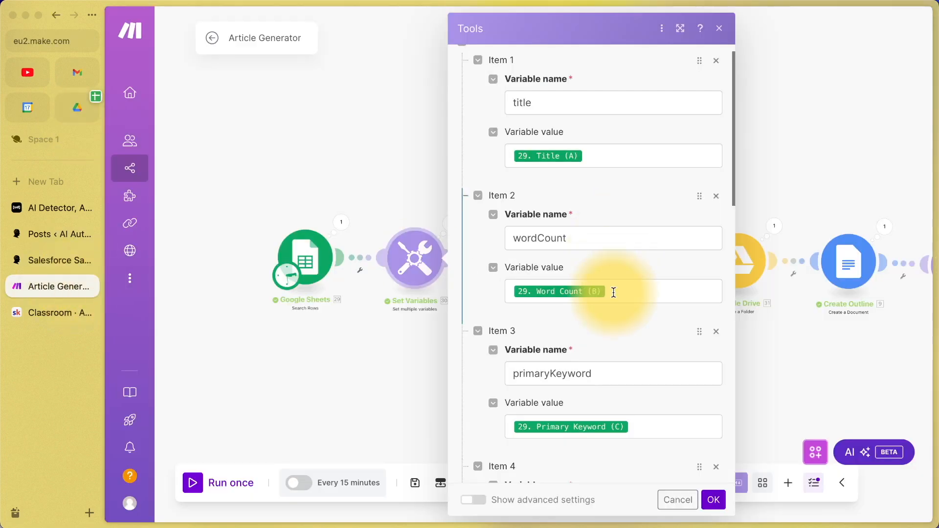
Review the primaryKeyword variable and the split formula behind the secondaryKeywords variable.
scroll(614, 292, down, 3)
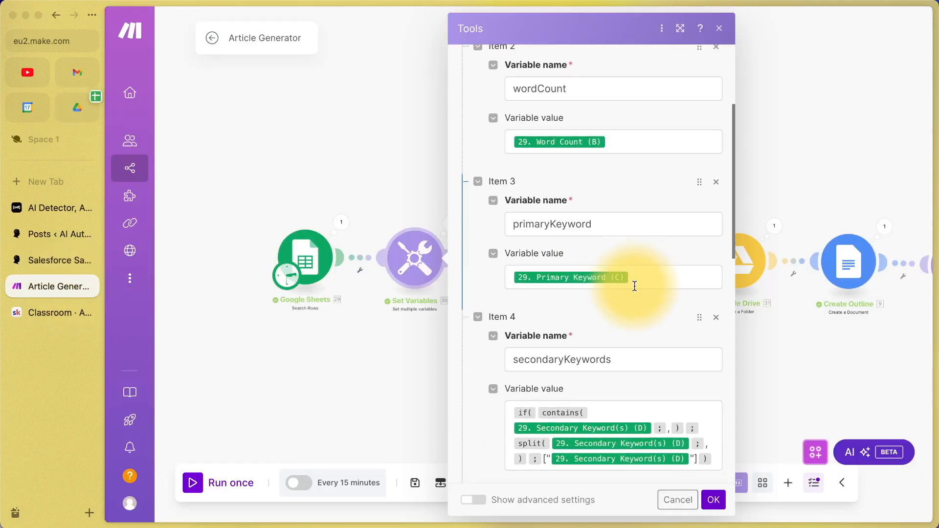
scroll(635, 286, down, 3)
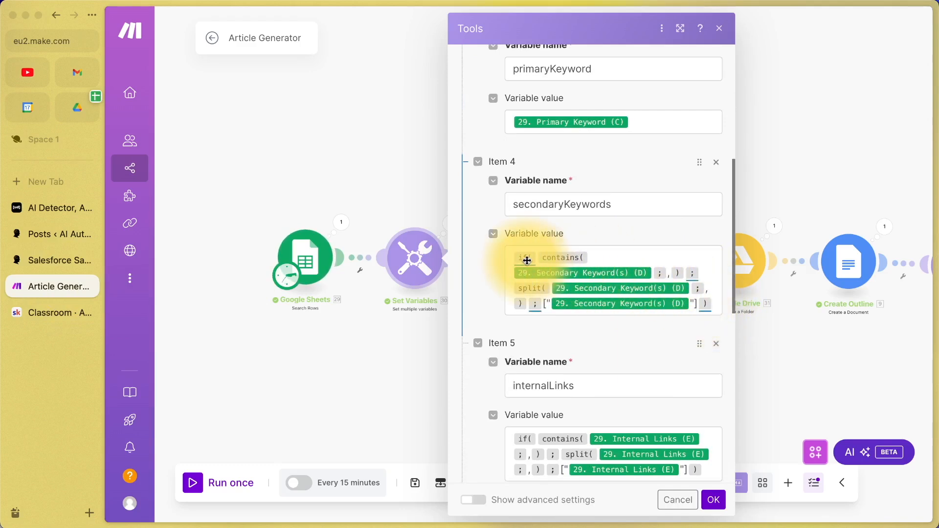
mouse_move(525, 259)
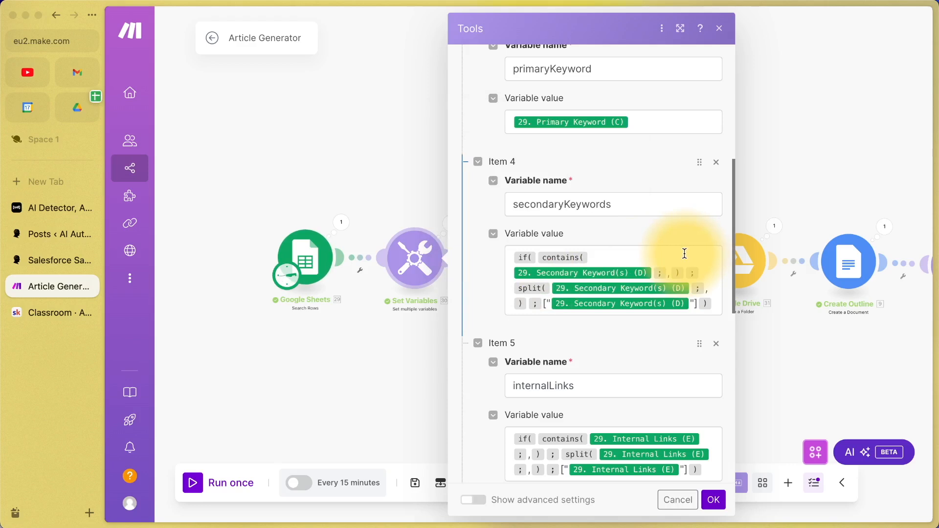
mouse_move(613, 275)
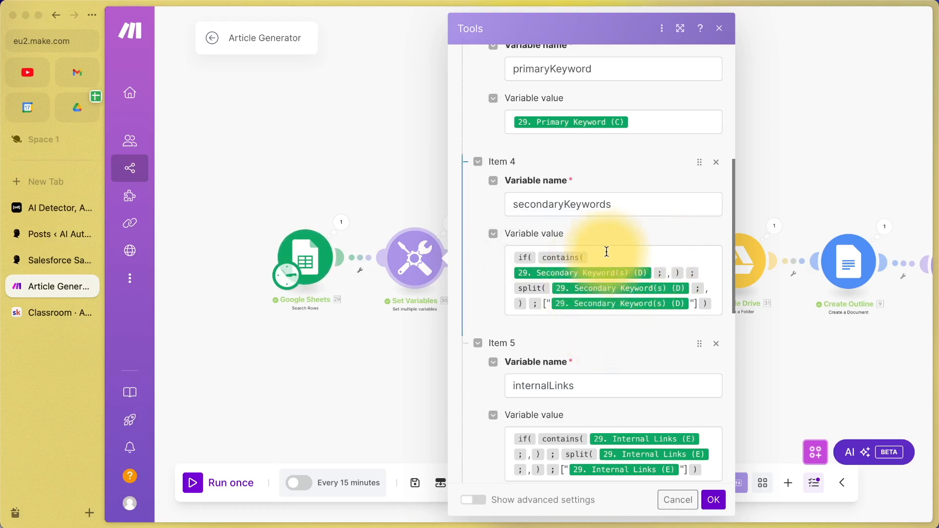
Examine the formulas that split the internalLinks and externalLinks variables, including the mapped Internal Links column.
scroll(639, 317, down, 3)
scroll(639, 322, down, 5)
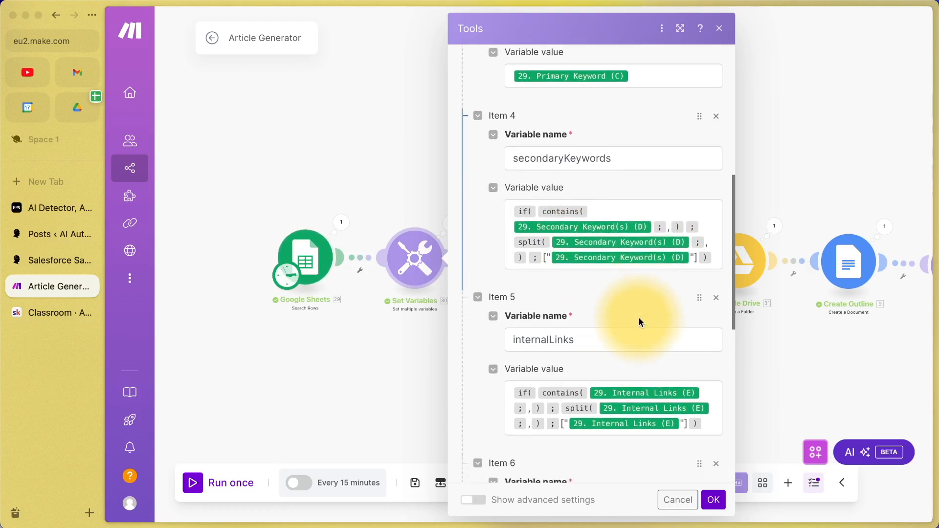
scroll(577, 218, down, 5)
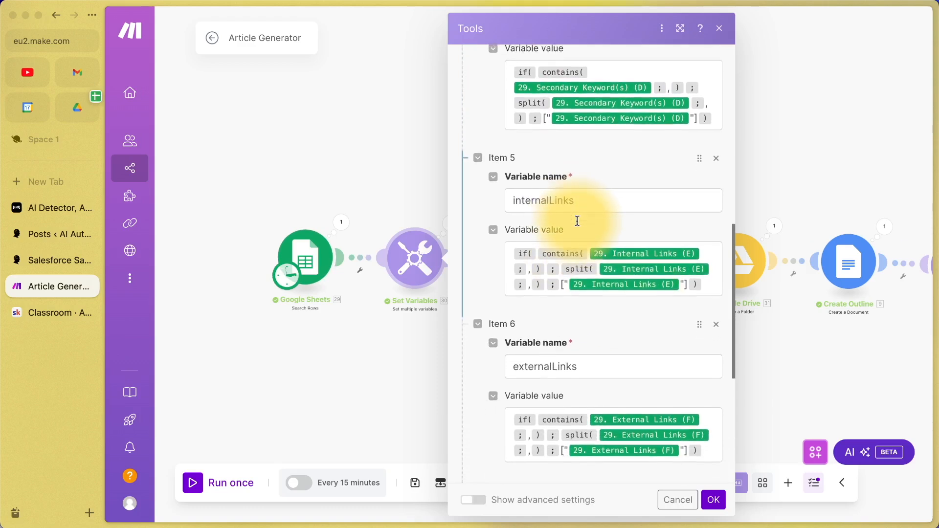
scroll(578, 281, down, 2)
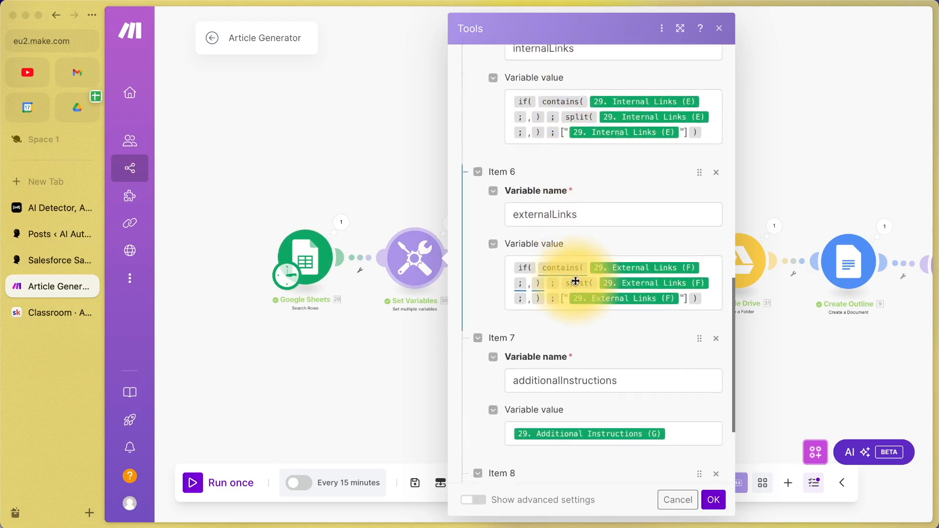
scroll(577, 282, up, 4)
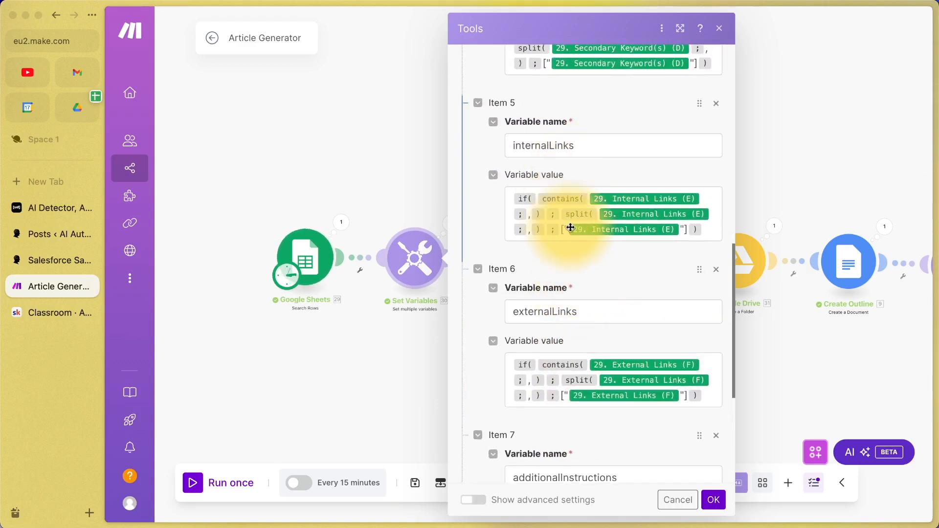
mouse_move(571, 228)
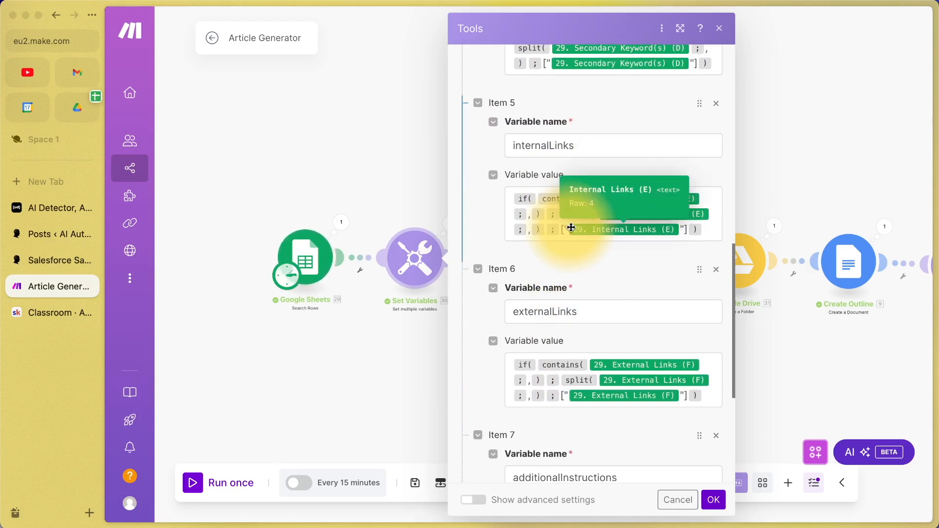
Review the externalLinks, additionalInstructions and twitterHandle variables, and close the Set Variables module.
scroll(571, 227, down, 4)
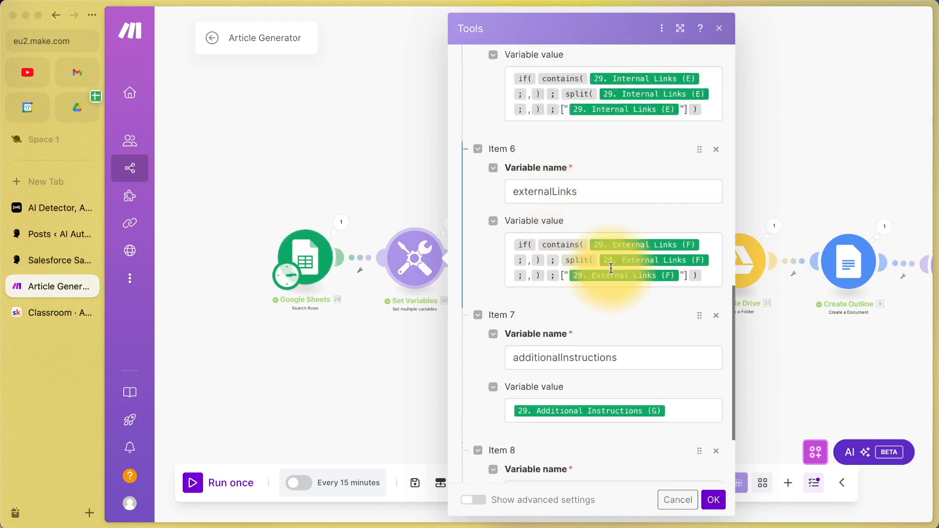
scroll(611, 268, down, 4)
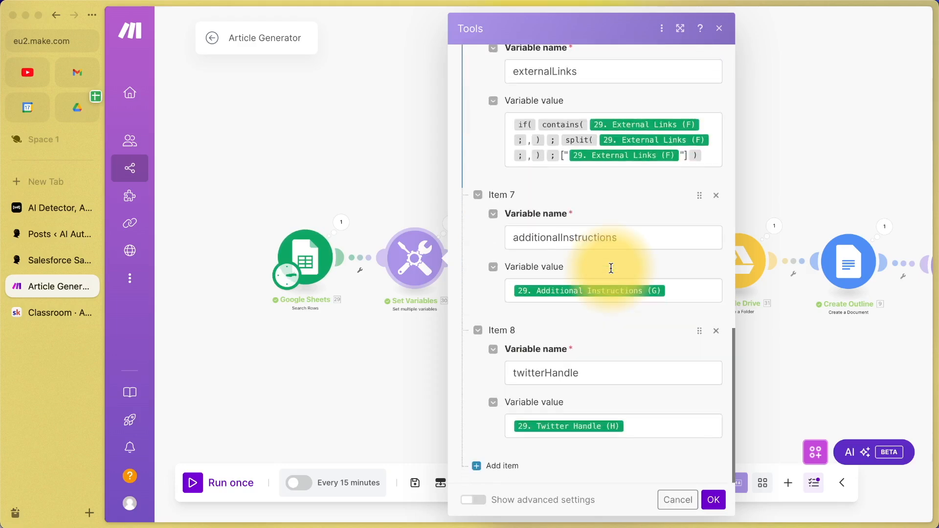
click(696, 295)
click(609, 386)
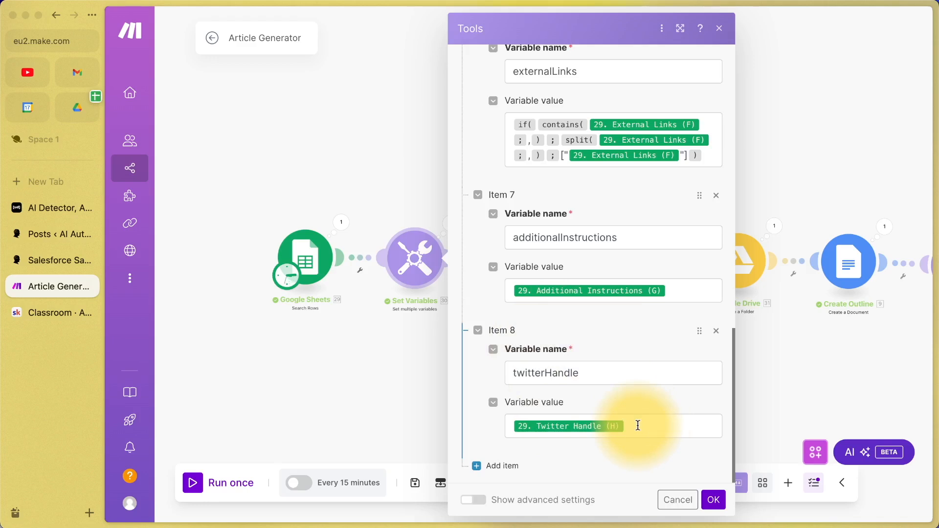
click(760, 390)
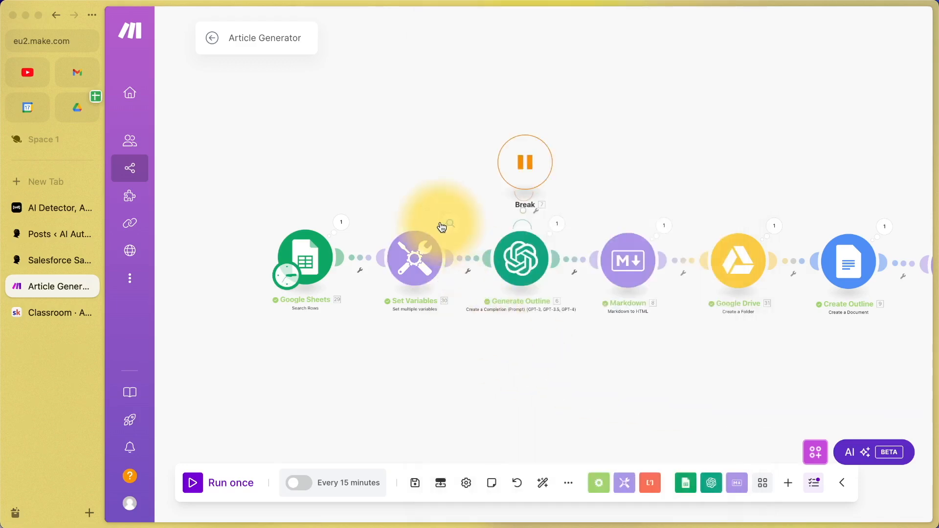
Reopen the Set Variables module, recheck the secondaryKeywords and internalLinks formulas, and close it.
click(414, 257)
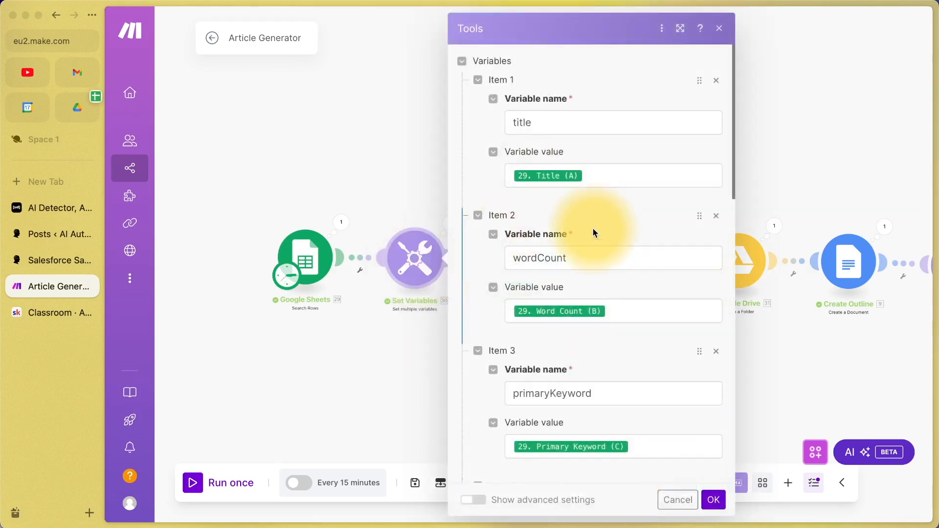
scroll(592, 227, down, 8)
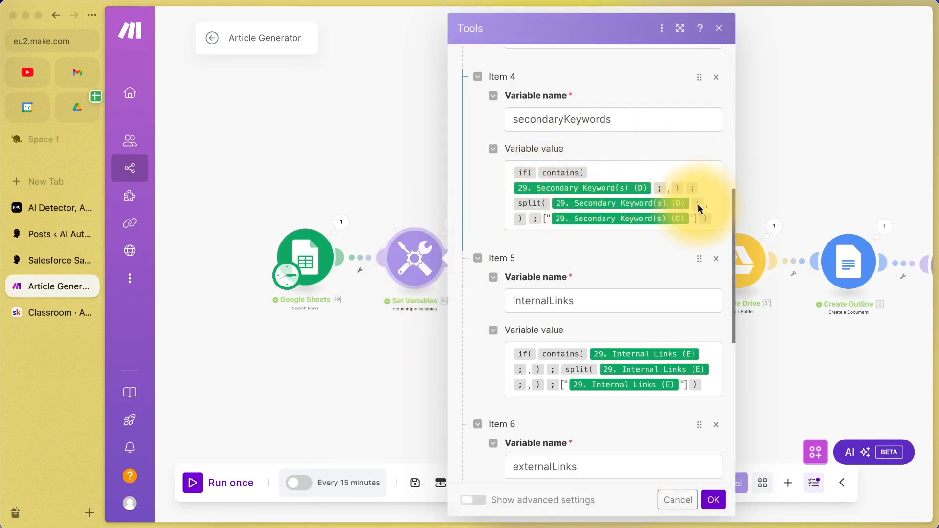
click(392, 350)
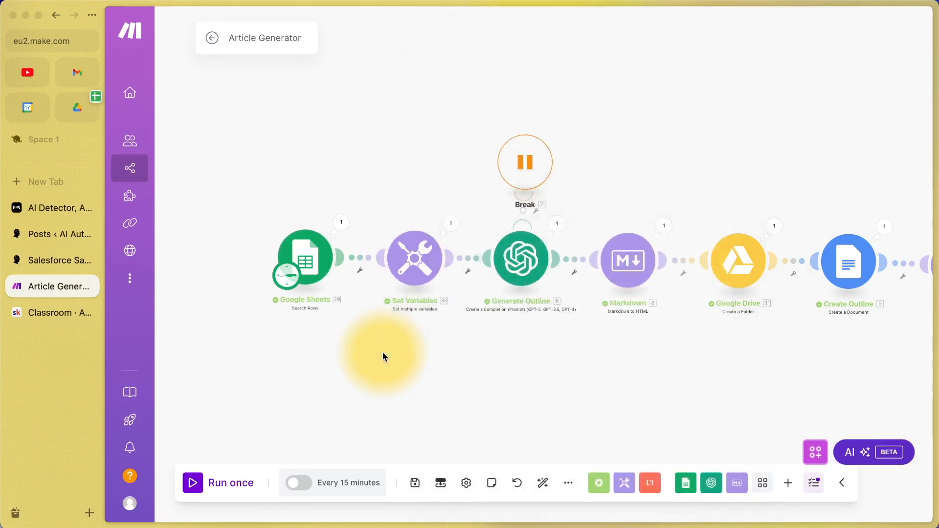
Look up the scenario's blueprint import option, glance at the Set Variables module and the Skool classroom page, and return to the scenario.
click(570, 485)
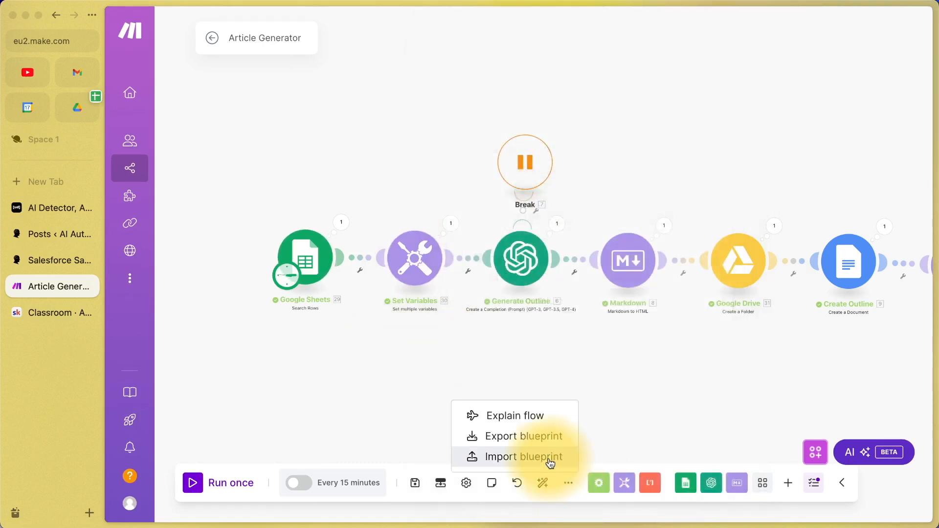
click(436, 255)
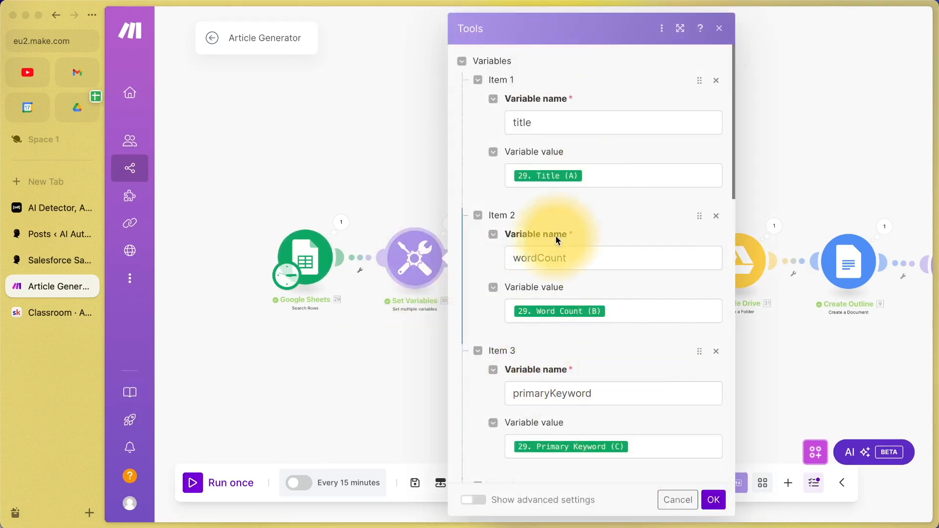
click(417, 376)
click(45, 312)
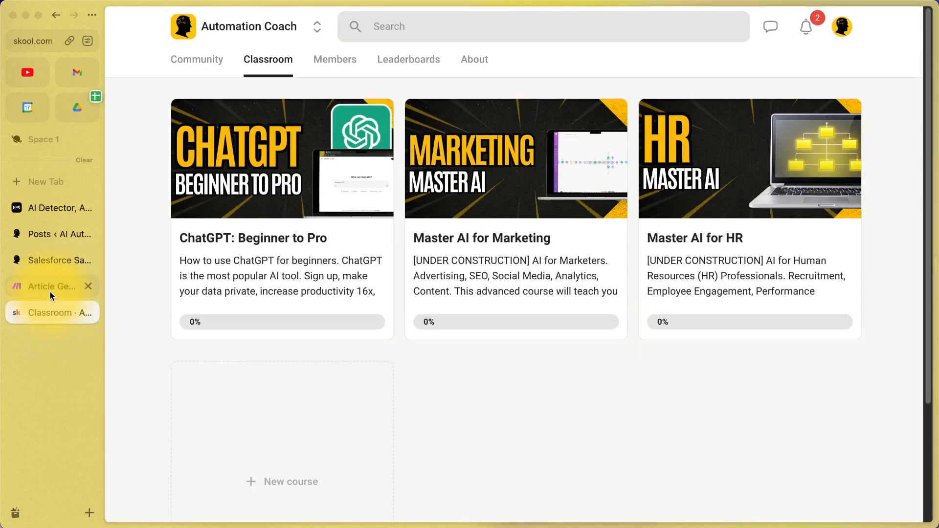
click(50, 289)
Look through the Set Variables items down to the secondaryKeywords formula once more and close the module.
click(427, 264)
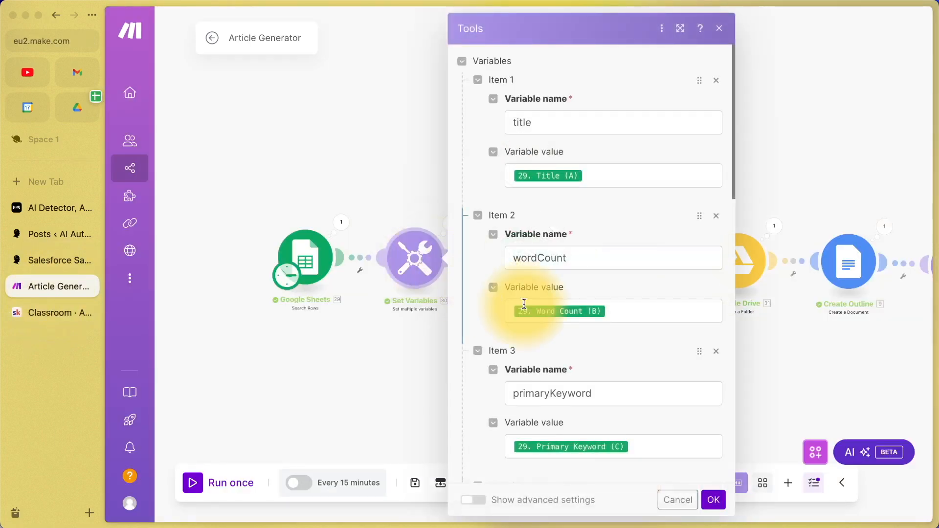
scroll(524, 304, down, 8)
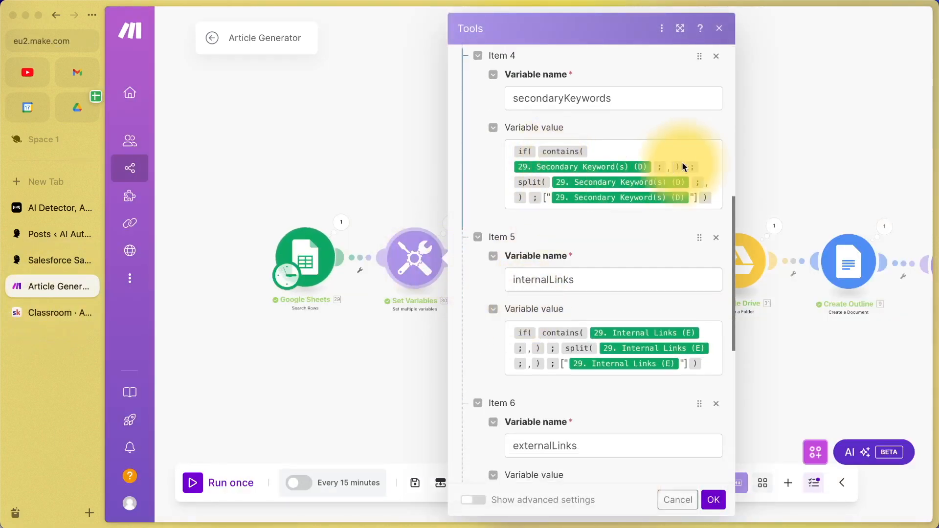
click(431, 384)
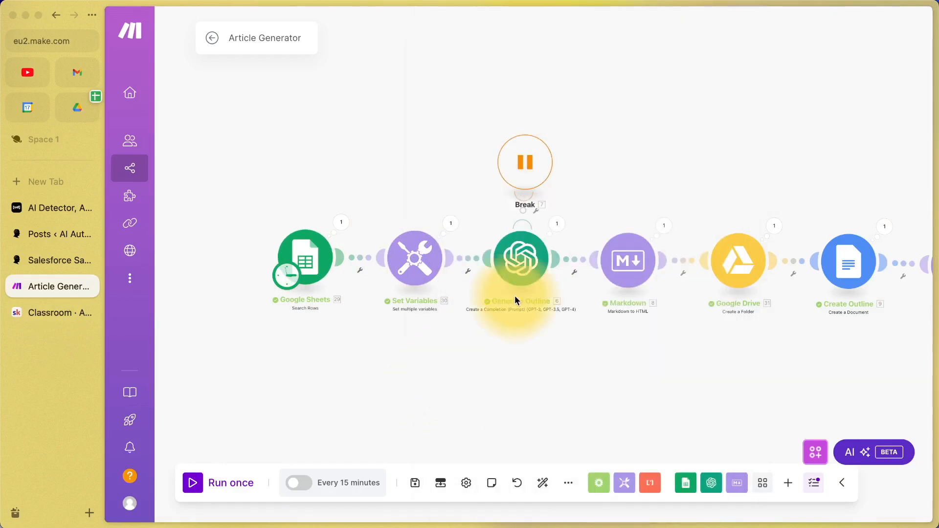
Review the Generate Outline module's model, system message and user prompt, highlight the Markdown format and tone-of-voice instructions, and close it.
click(529, 265)
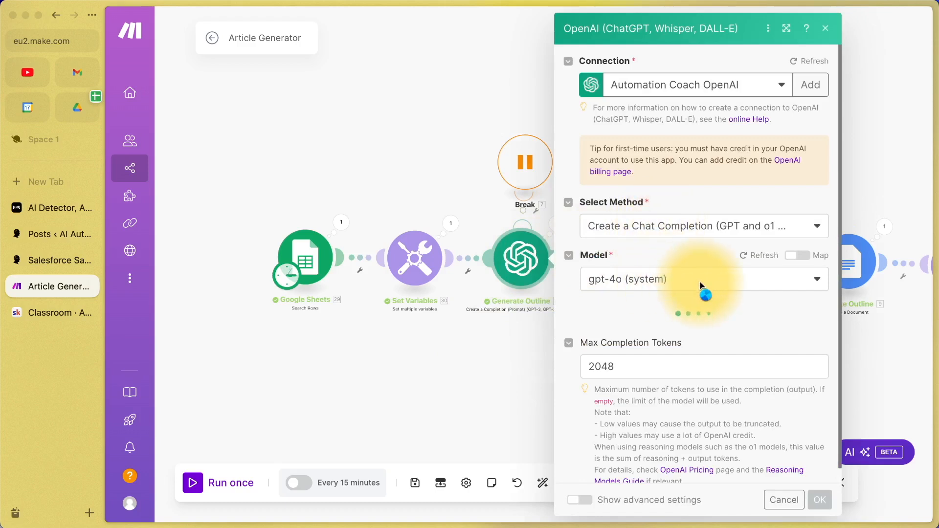
scroll(688, 329, down, 1)
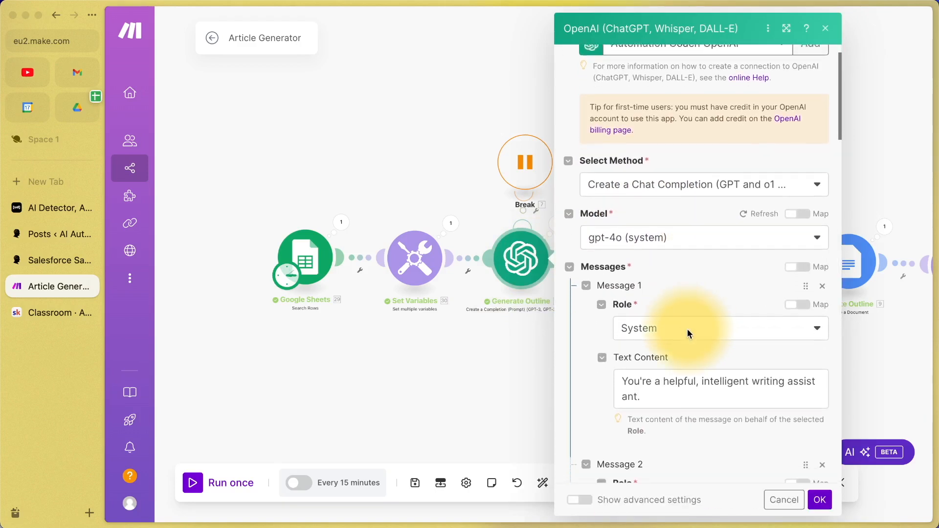
scroll(688, 329, down, 3)
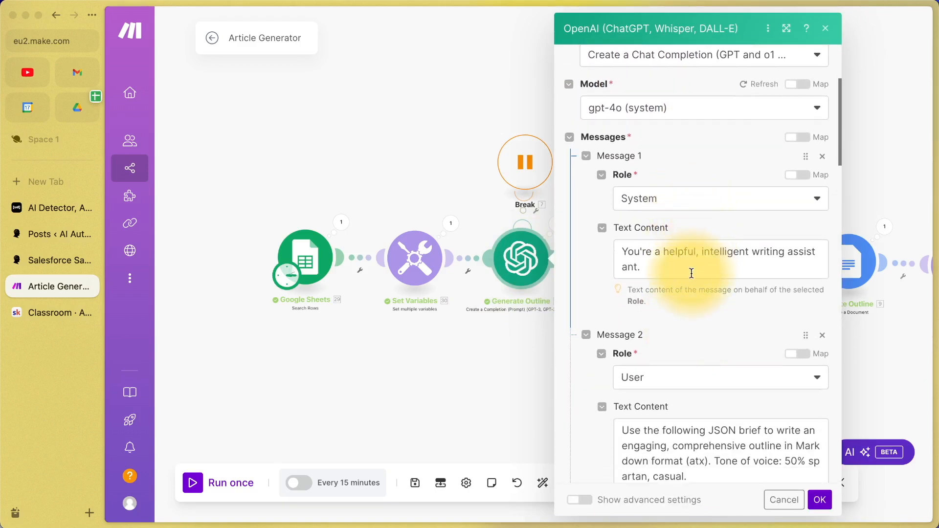
scroll(692, 270, down, 3)
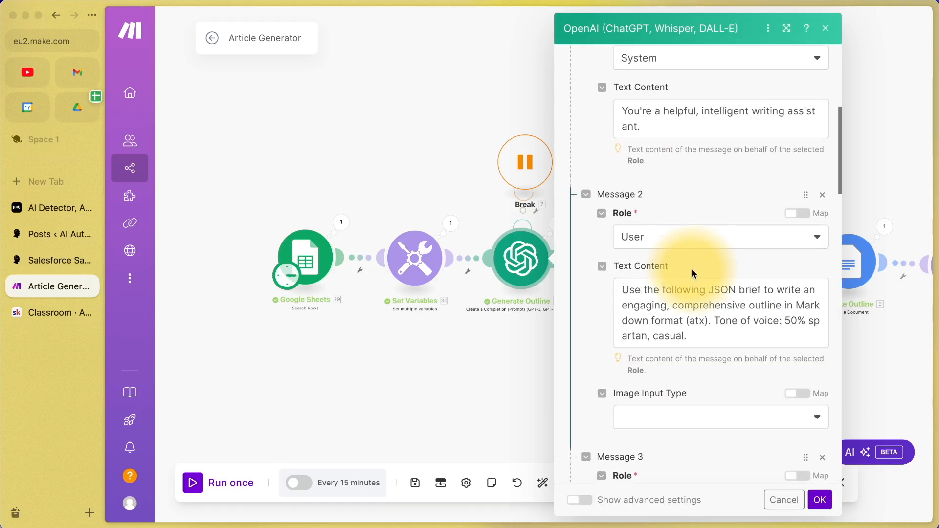
scroll(692, 269, down, 2)
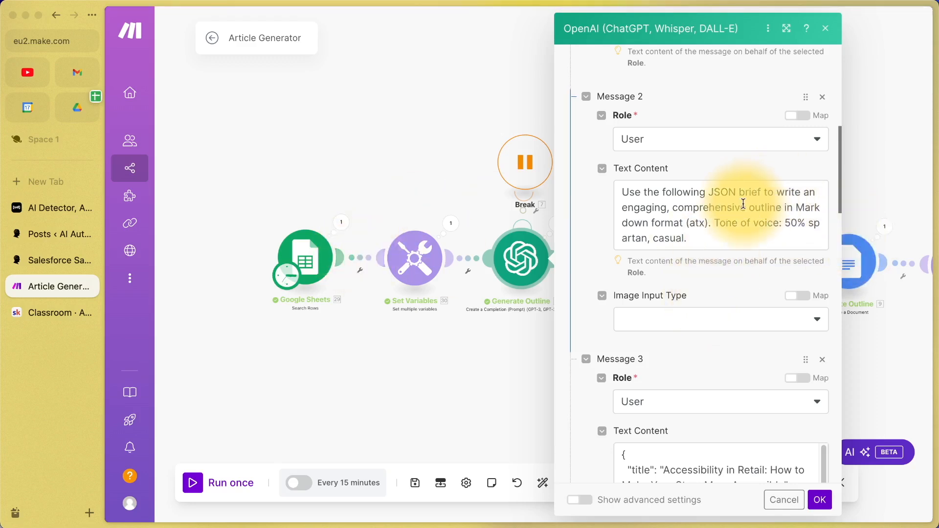
scroll(713, 331, down, 3)
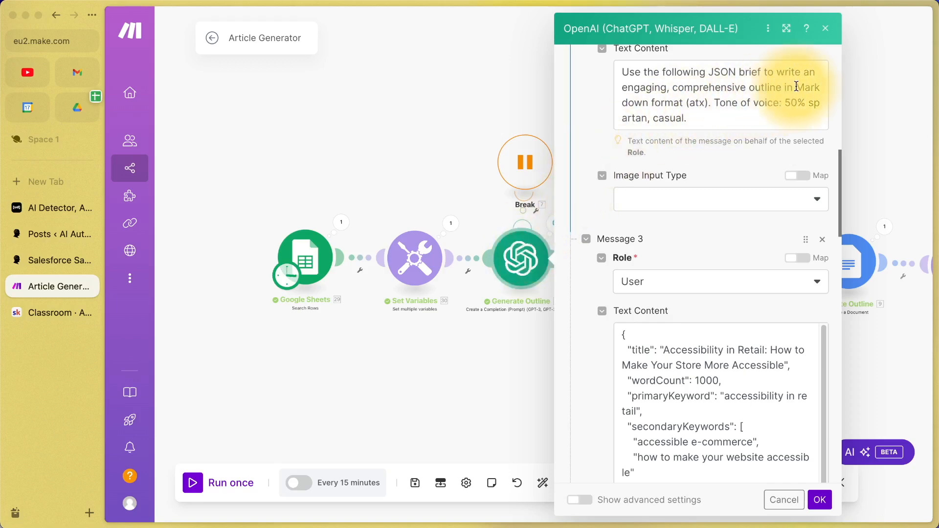
drag(795, 87, 718, 115)
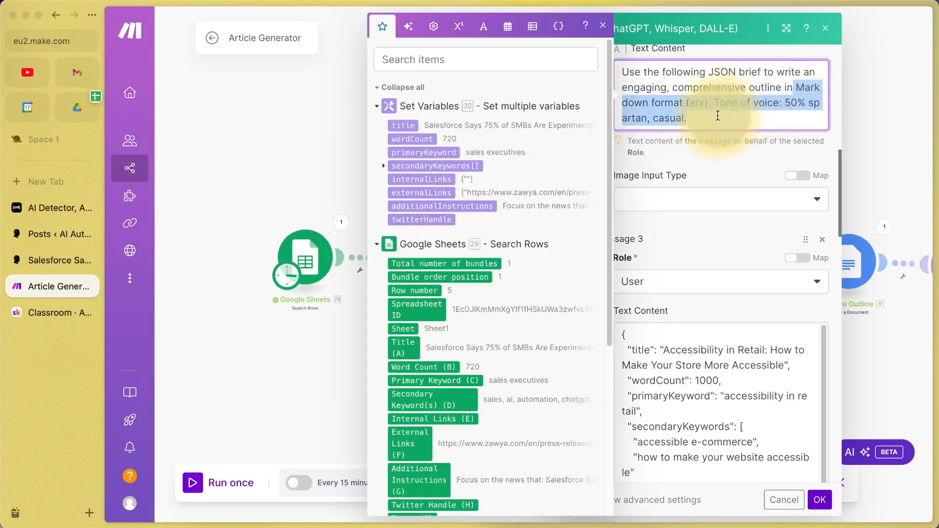
click(875, 136)
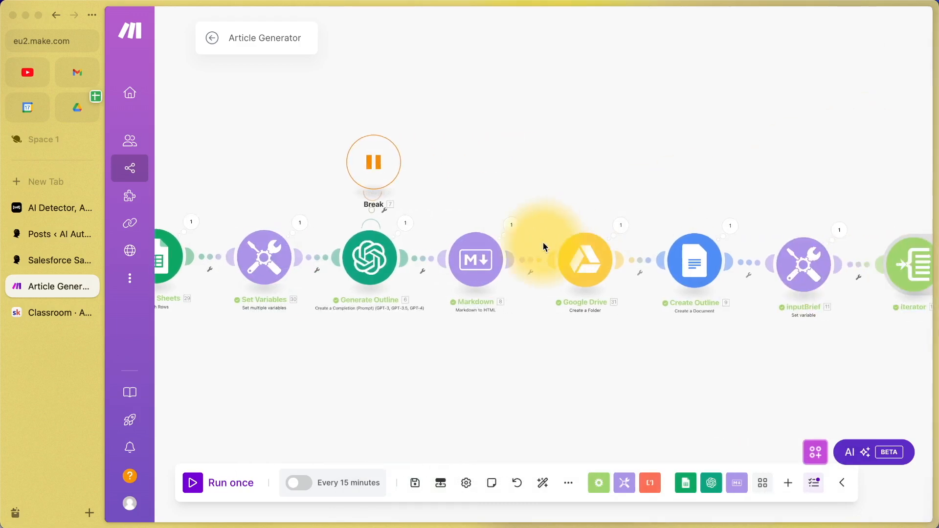
Reopen the Generate Outline module and read the example JSON brief in Message 3, from title to twitterHandle.
click(370, 257)
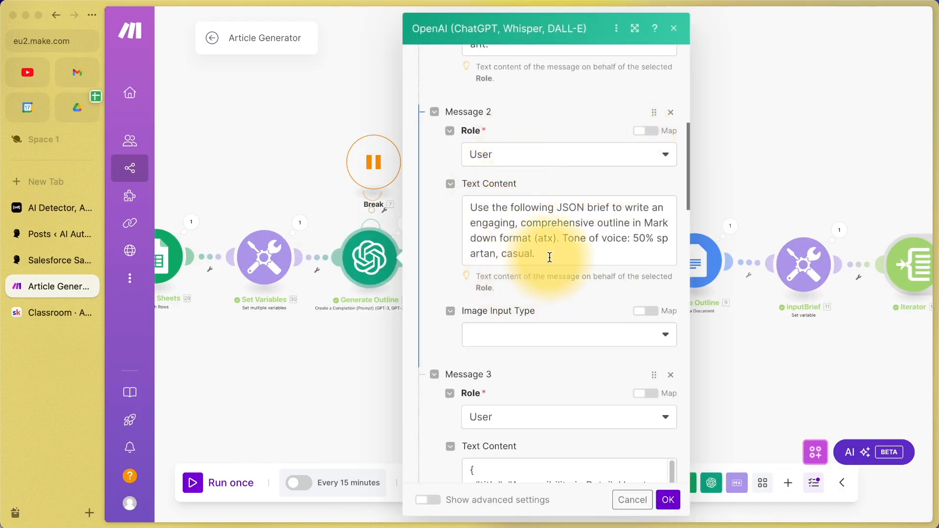
scroll(550, 257, down, 5)
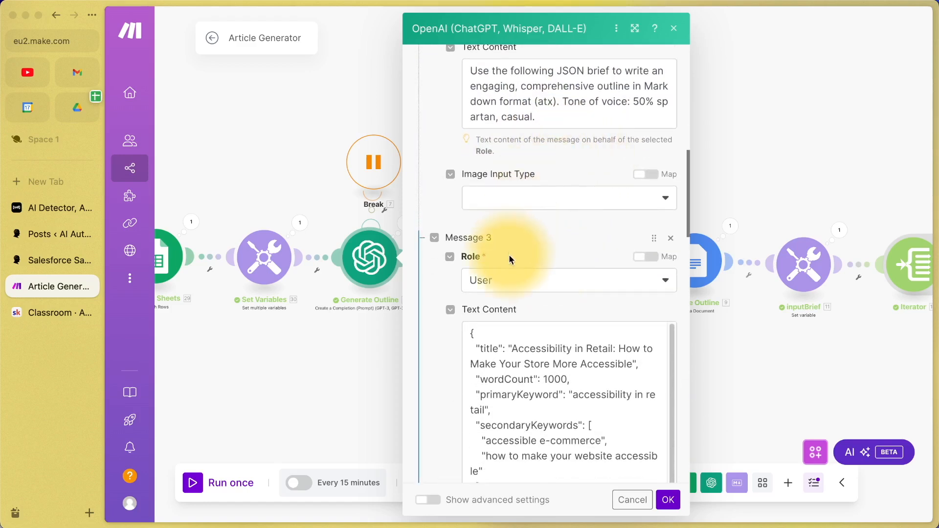
scroll(509, 259, down, 5)
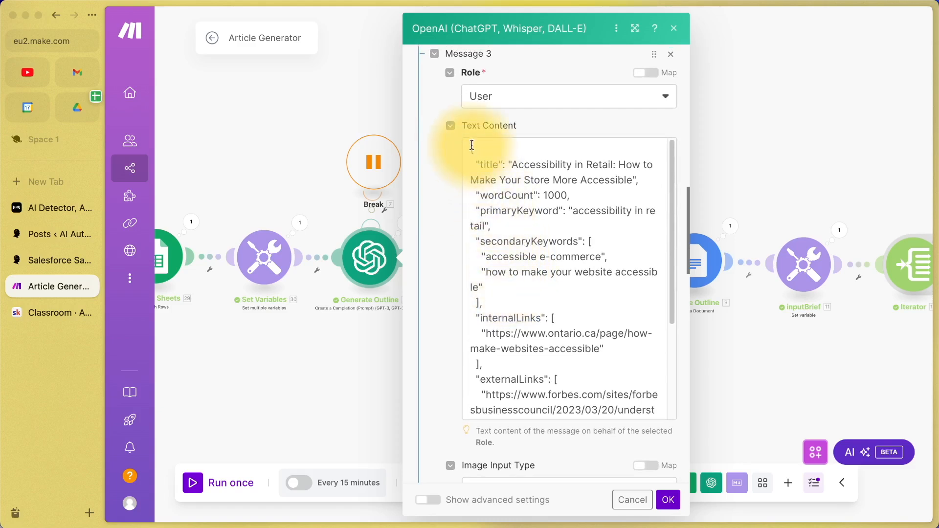
scroll(472, 154, up, 1)
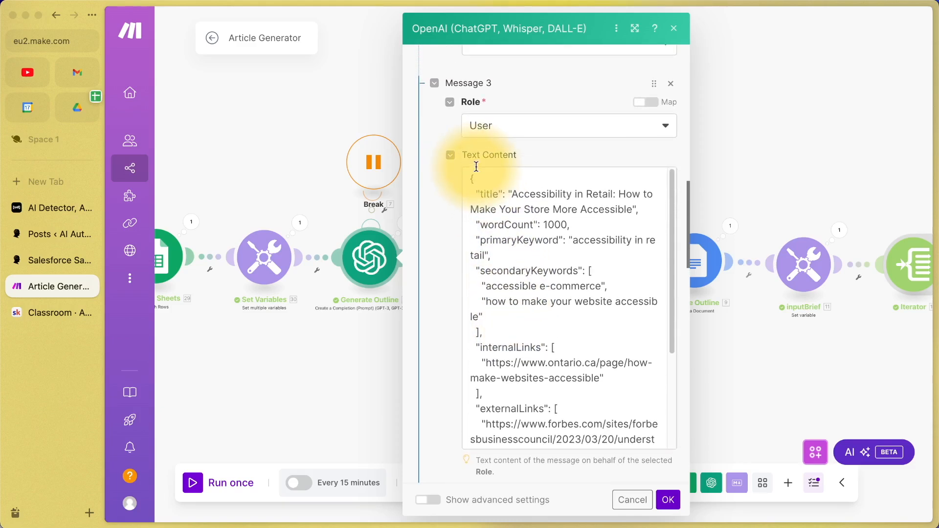
scroll(477, 166, down, 1)
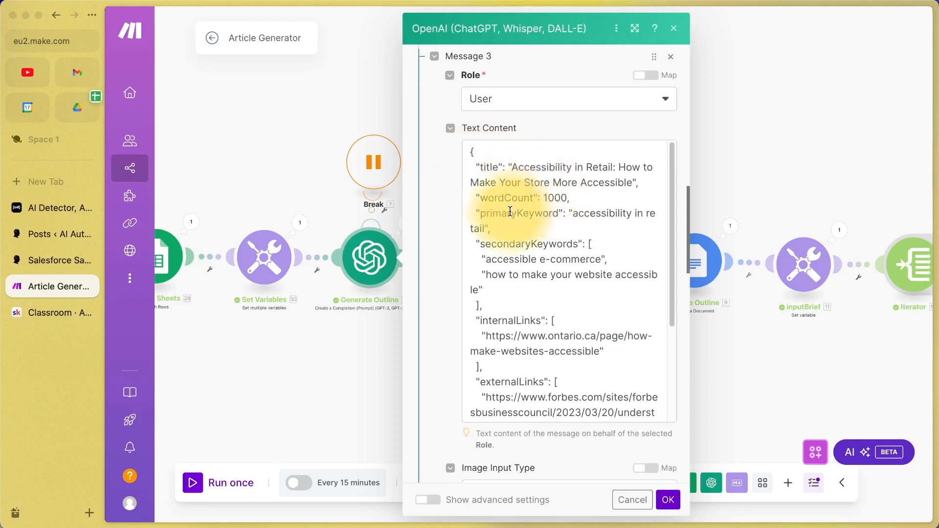
scroll(538, 288, down, 1)
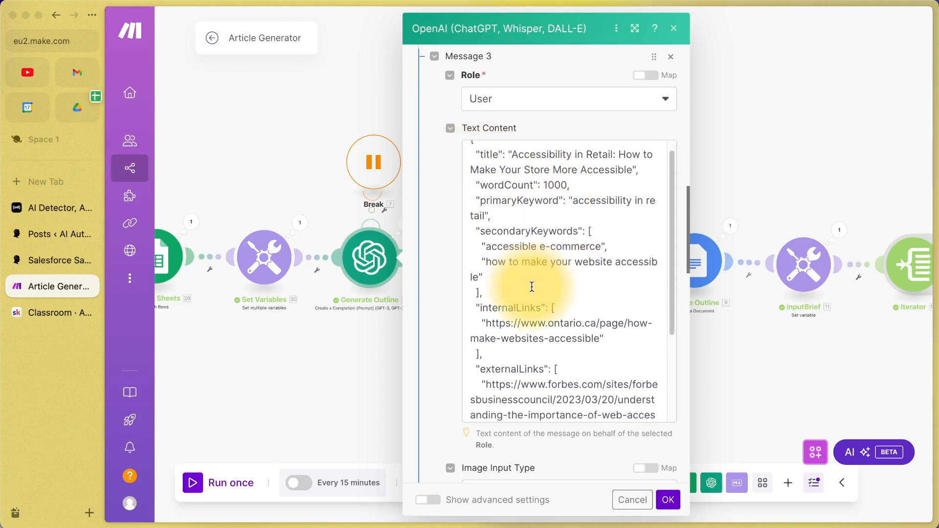
scroll(545, 312, down, 5)
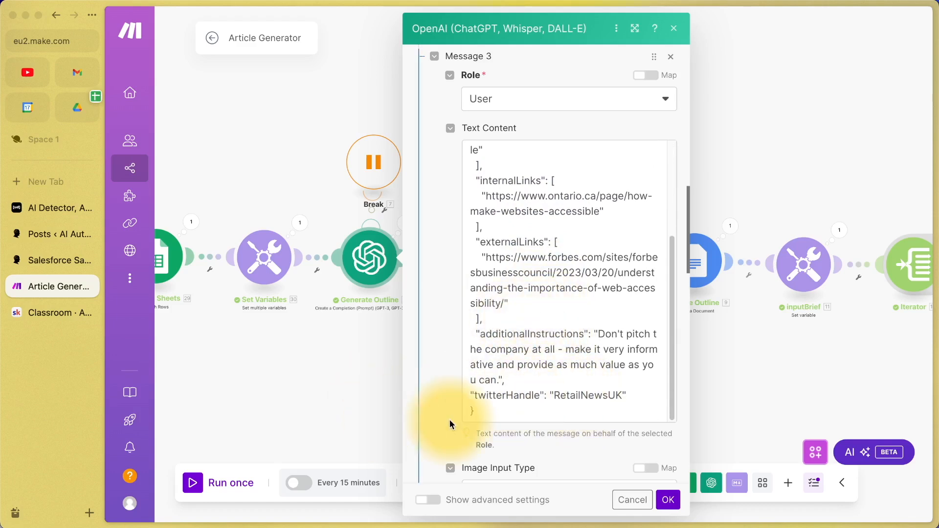
Examine the Assistant example in Message 4 and highlight its "# Accessibility in Retail" title heading.
scroll(450, 420, down, 5)
scroll(450, 420, down, 10)
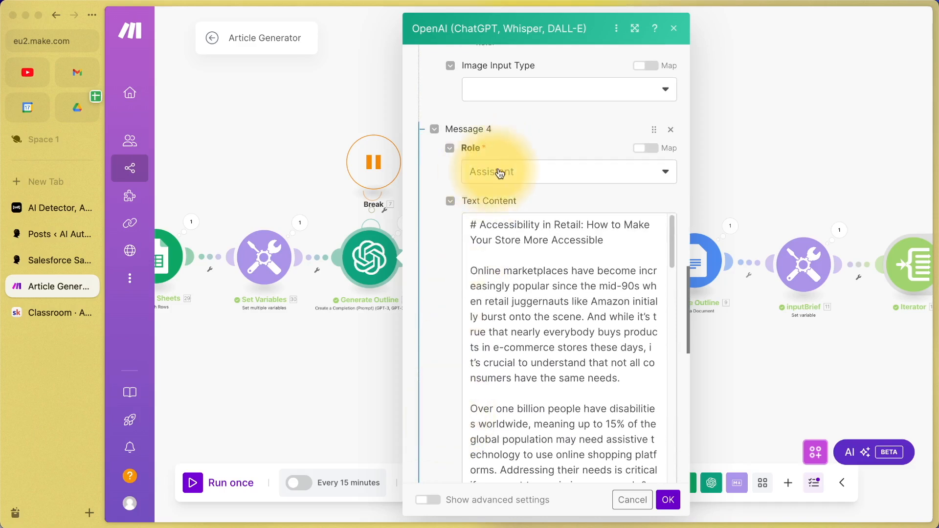
scroll(444, 327, down, 4)
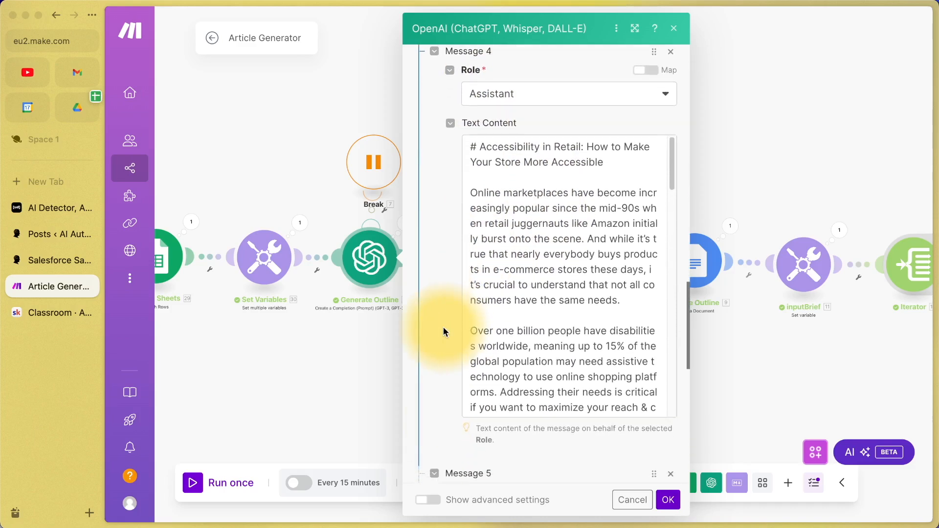
click(473, 136)
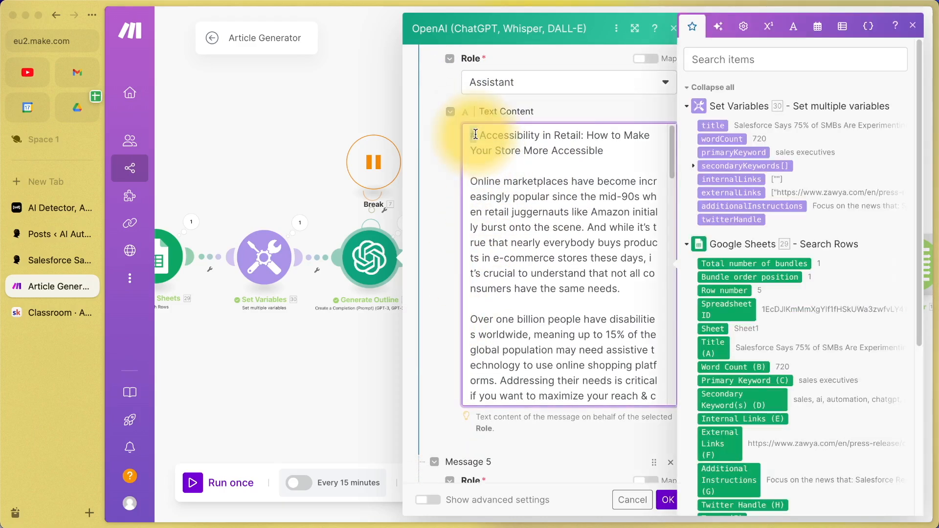
drag(475, 135, 605, 151)
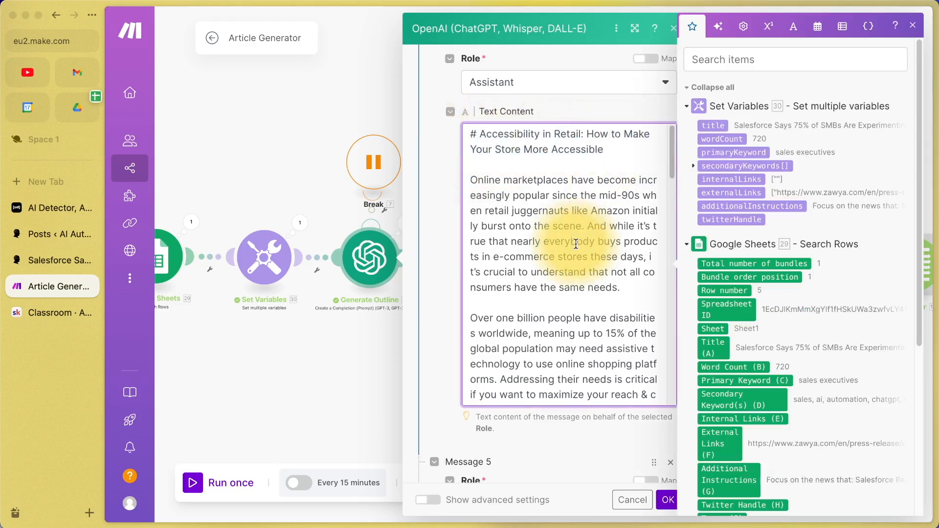
Read the example outline's Introduction bullets and highlight the "## The Significance of Accessibility in Retail" heading with its Markdown markers.
scroll(575, 244, down, 5)
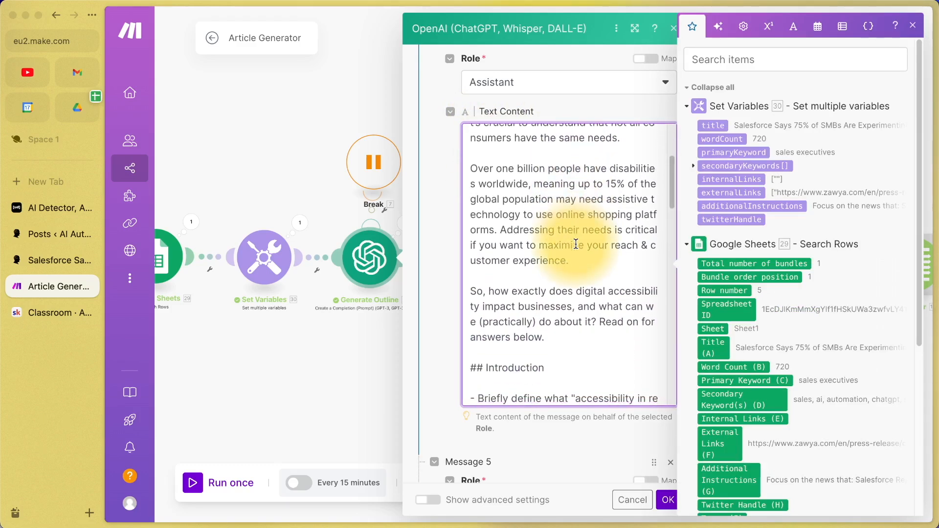
scroll(575, 244, down, 5)
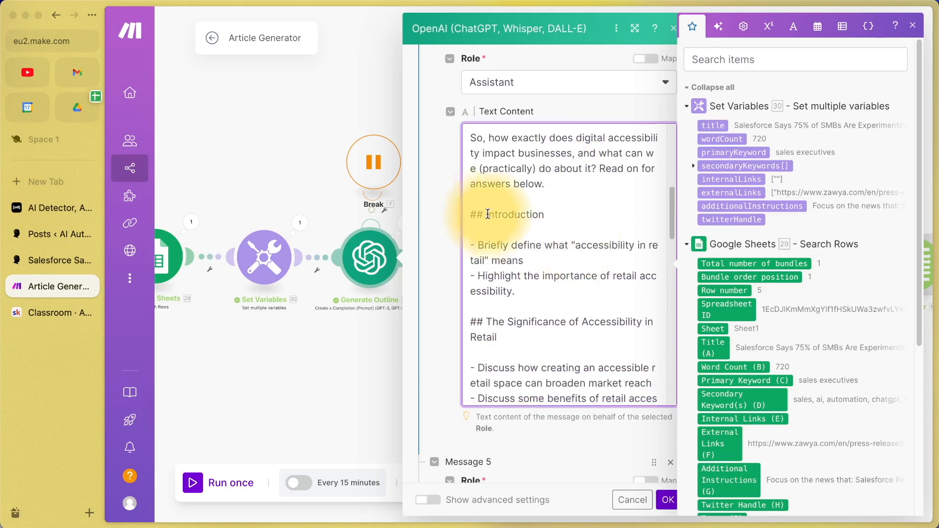
scroll(487, 285, down, 4)
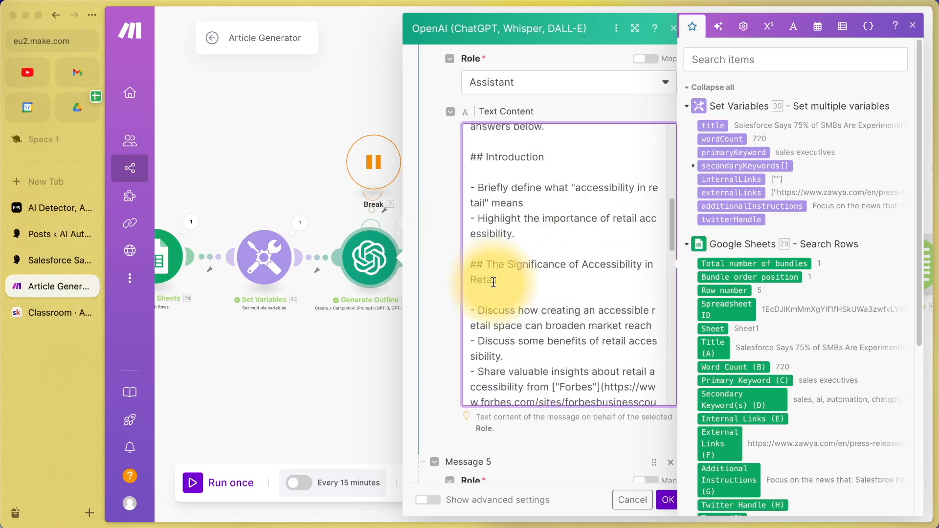
scroll(507, 203, up, 2)
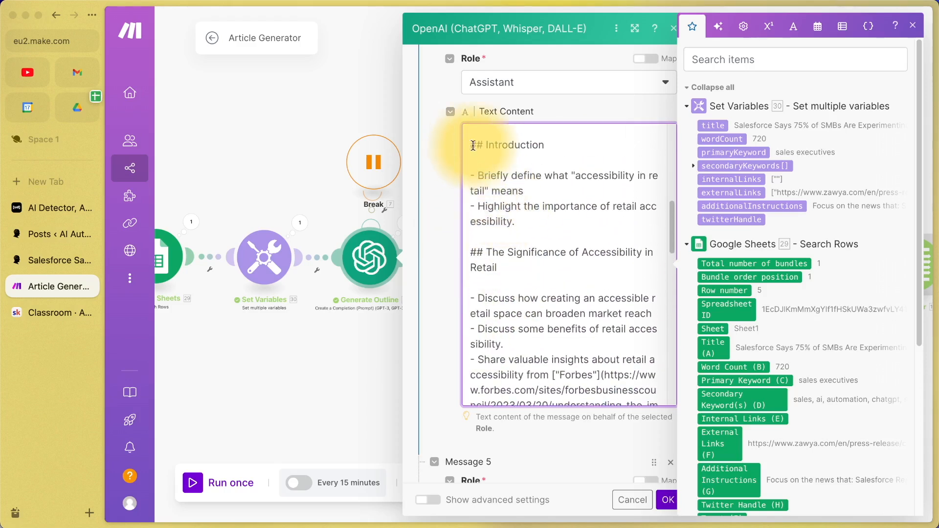
drag(478, 175, 526, 189)
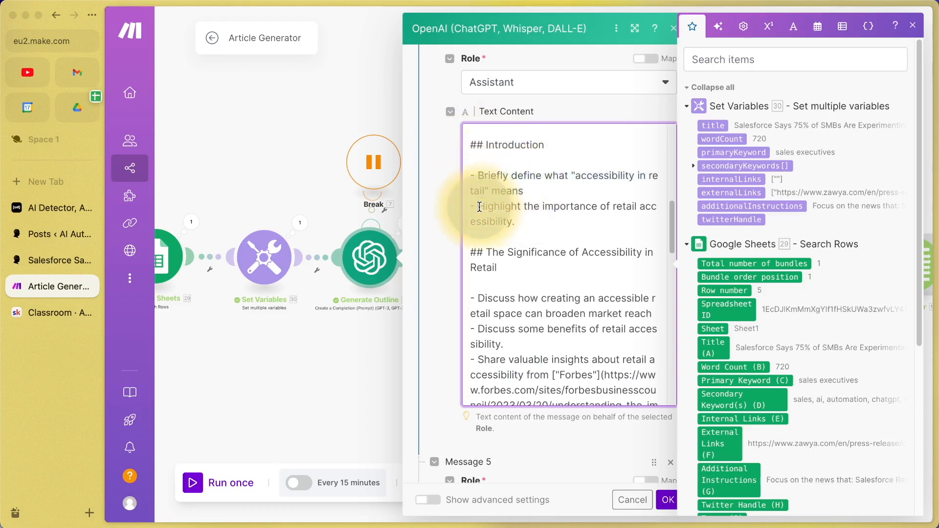
drag(478, 206, 527, 225)
drag(471, 252, 505, 267)
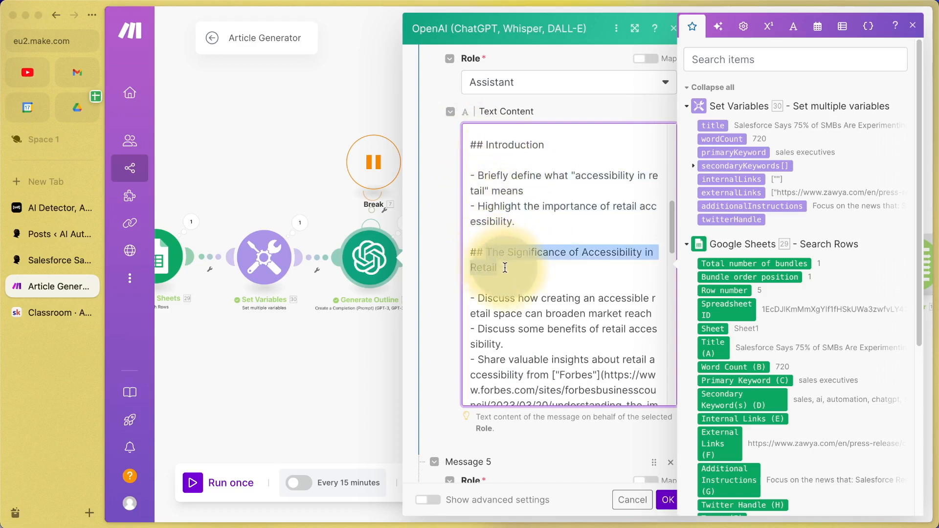
click(473, 254)
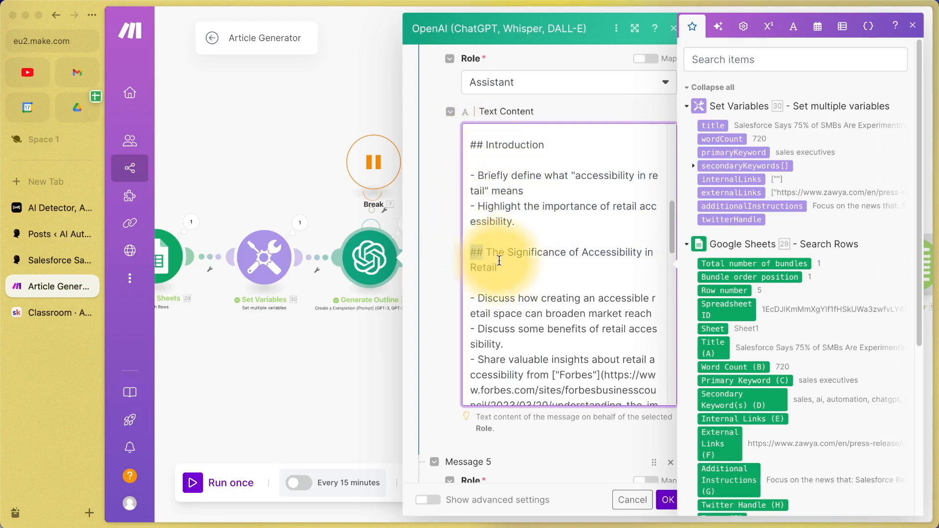
Highlight the bullets and the Forbes link under "The Significance of Accessibility in Retail" and look over the sections that follow.
scroll(505, 264, down, 3)
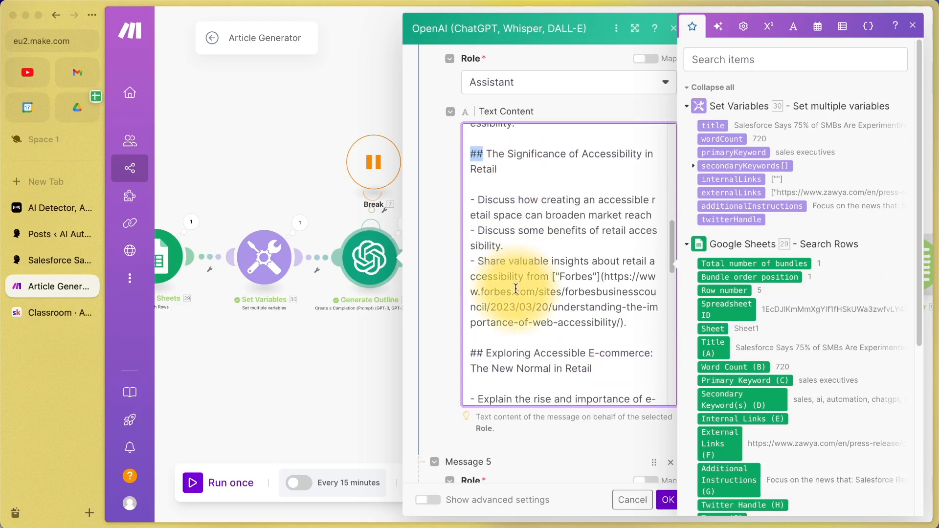
drag(478, 200, 547, 256)
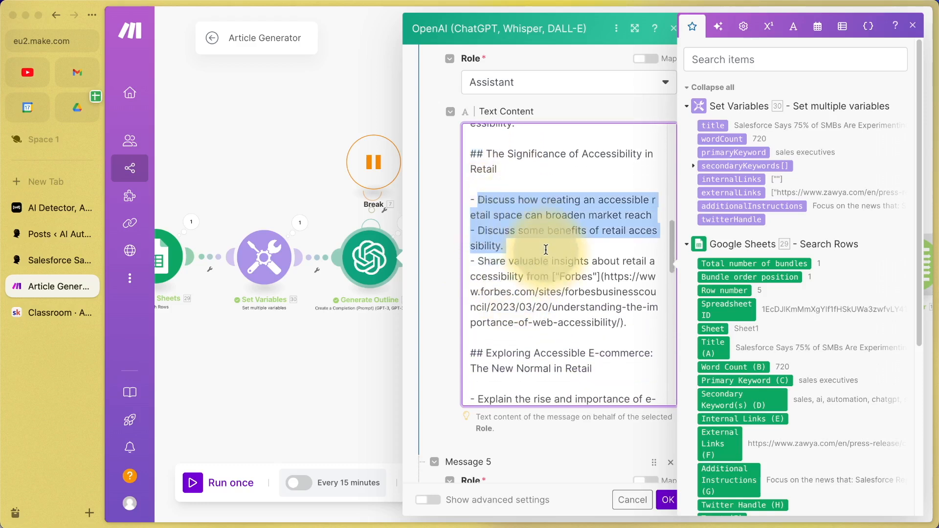
drag(478, 261, 626, 319)
scroll(612, 314, down, 5)
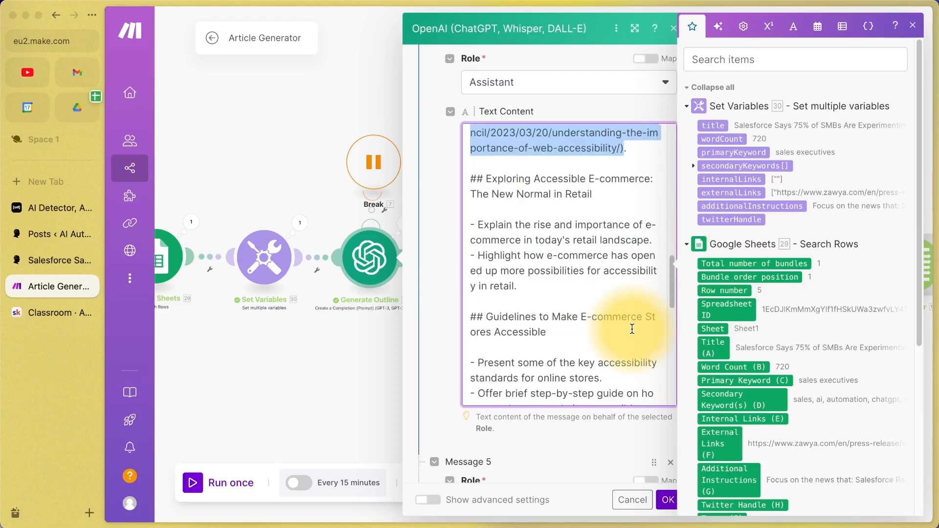
Read the rest of the example outline in Message 4 through "## Key Takeaways" and close the Generate Outline module.
scroll(570, 264, down, 3)
scroll(570, 263, down, 5)
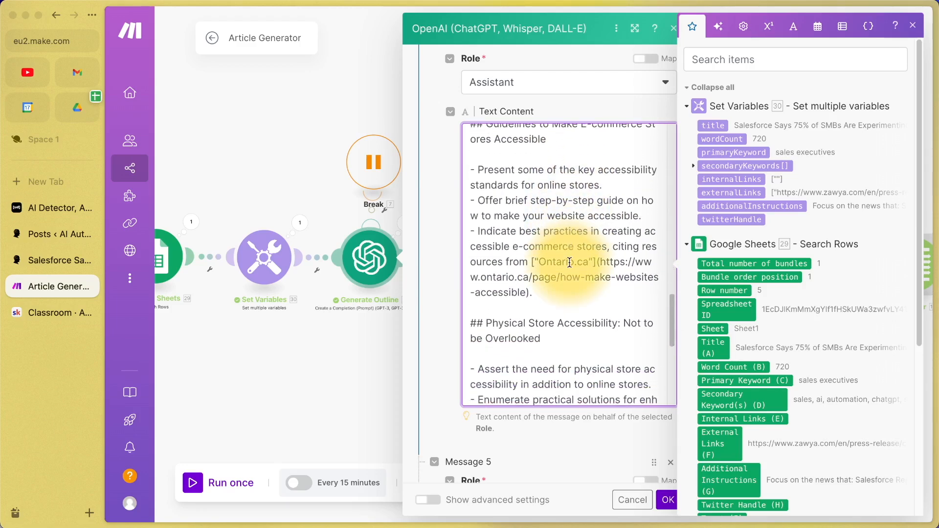
scroll(570, 263, down, 5)
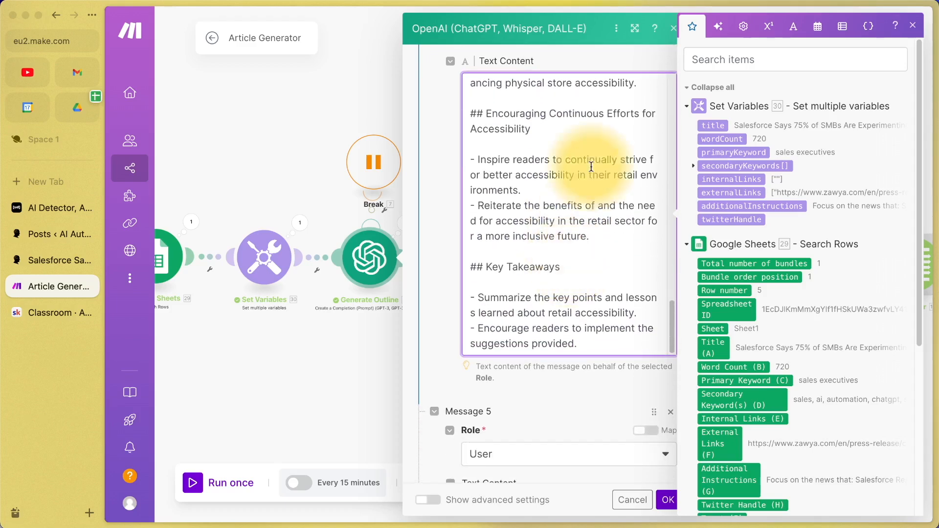
click(331, 389)
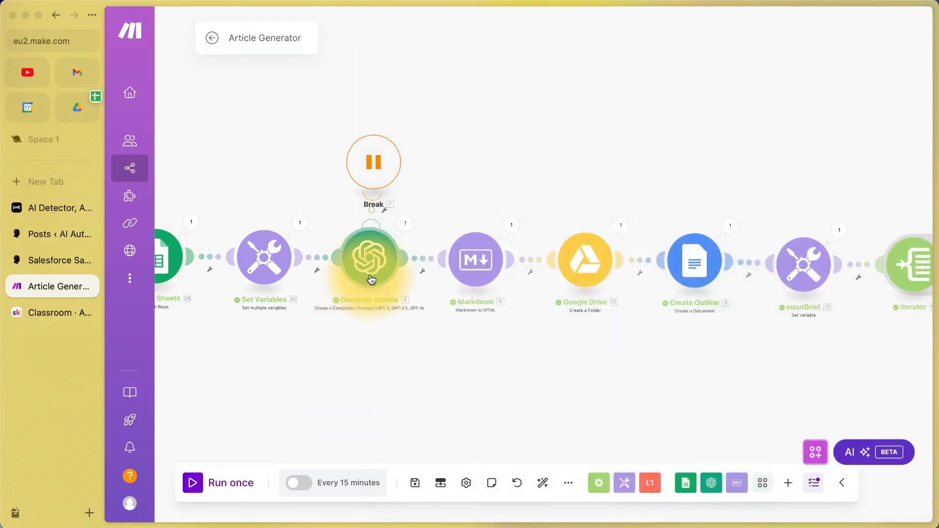
click(371, 279)
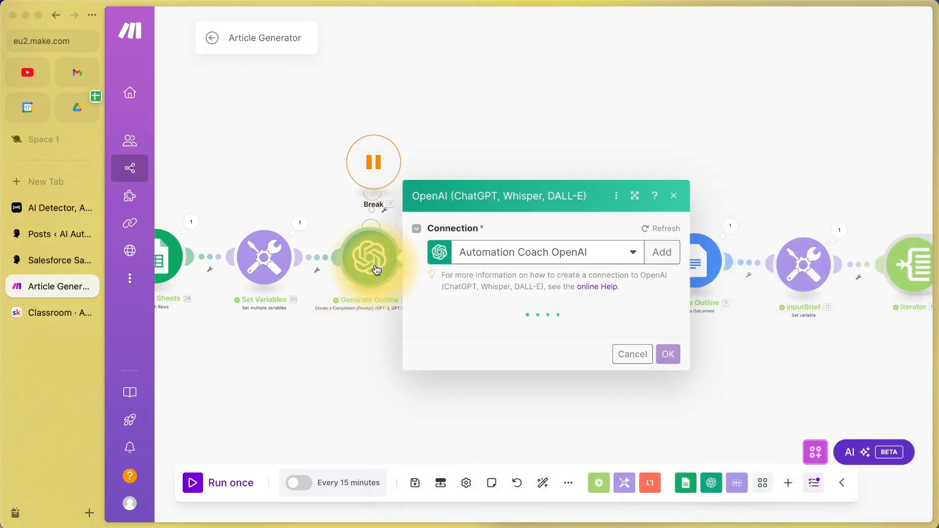
click(362, 324)
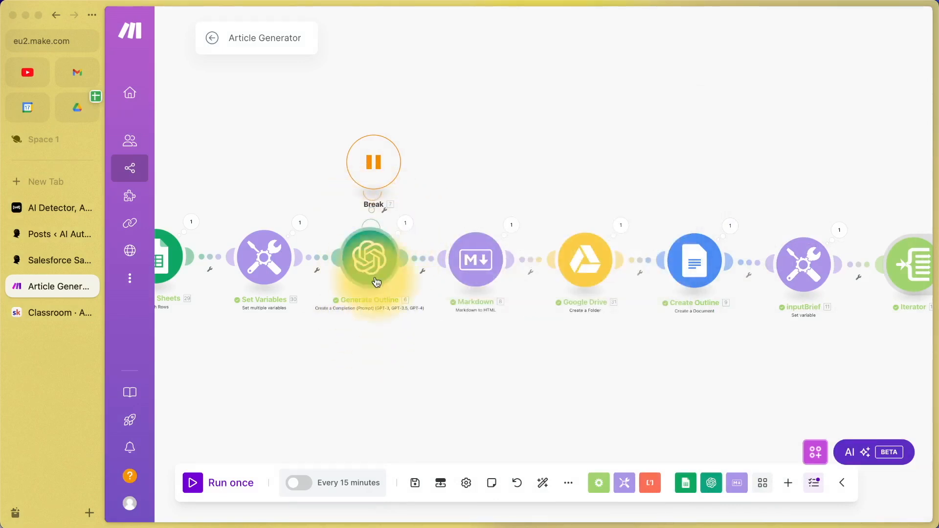
Switch to Google Drive, stay on the Blog Posts spreadsheet to commit the title in cell A6, and close the sheet.
click(77, 108)
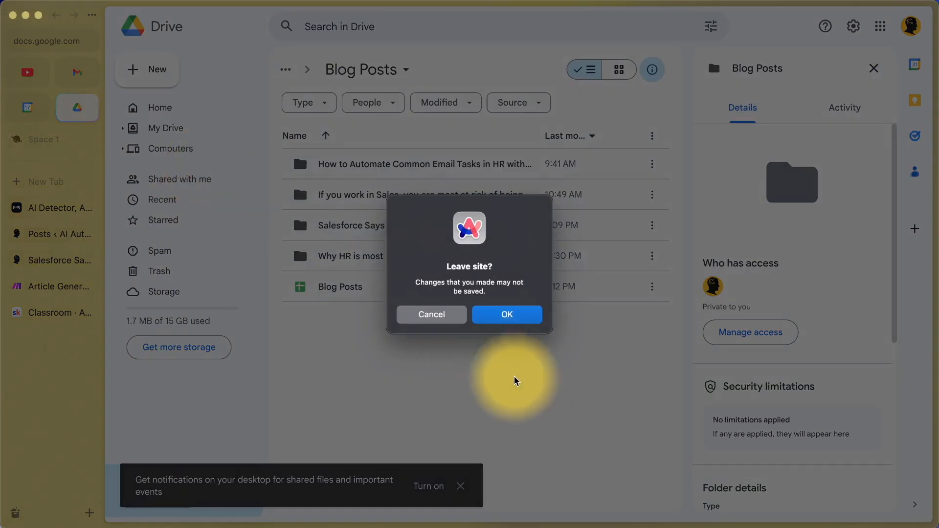
click(439, 311)
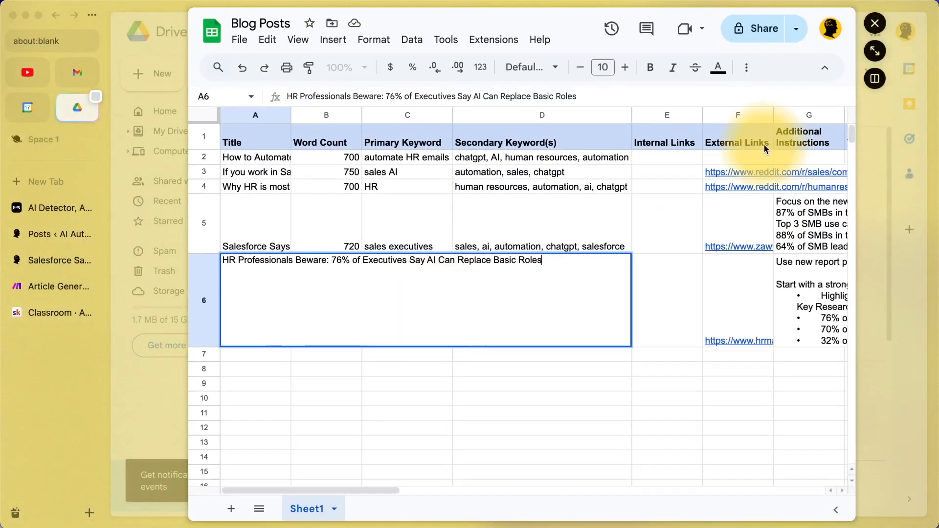
key(Return)
click(878, 28)
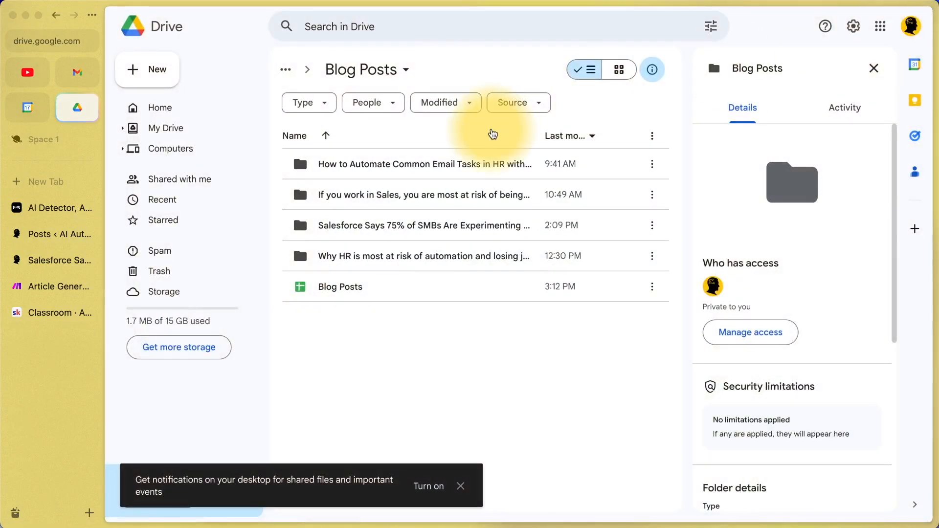
Open the "O: If you work in Sales…" document from its Blog Posts subfolder and read the outline down to the Conclusion.
double_click(442, 187)
double_click(428, 200)
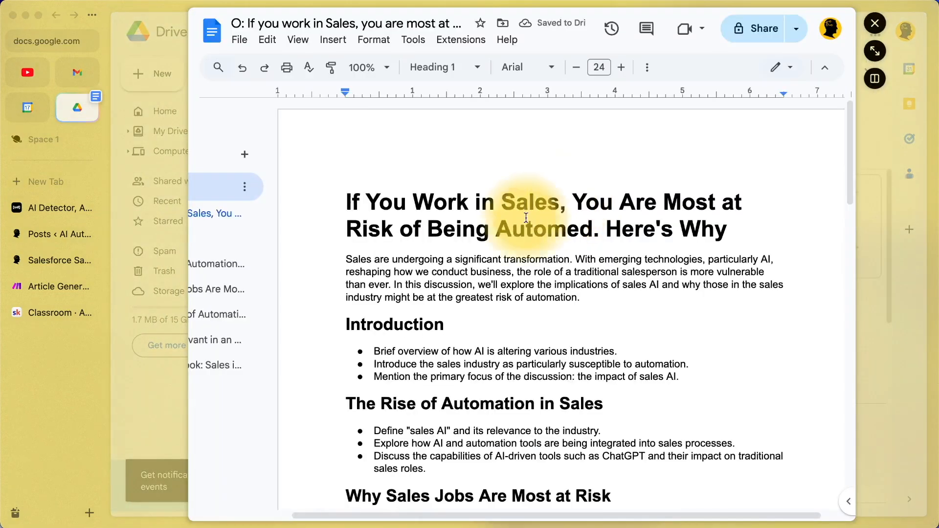
scroll(593, 223, down, 5)
scroll(593, 223, up, 1)
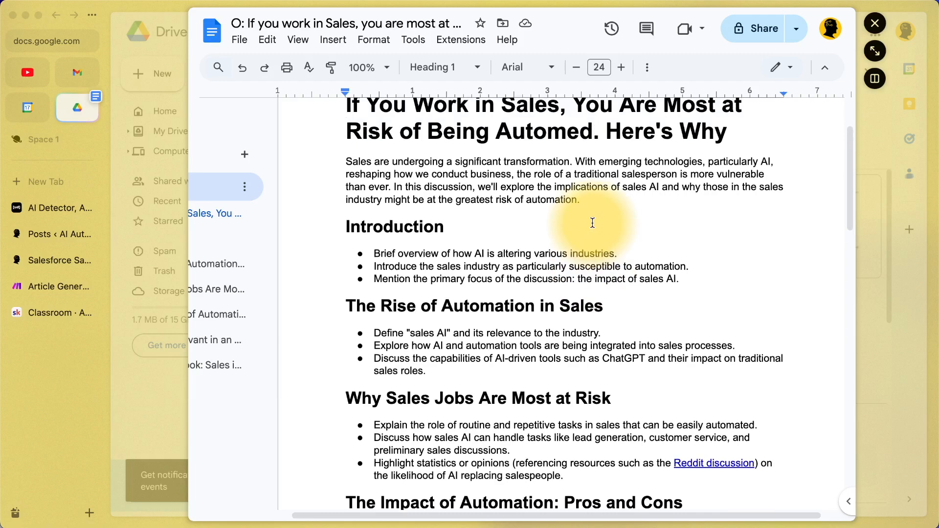
scroll(538, 309, down, 5)
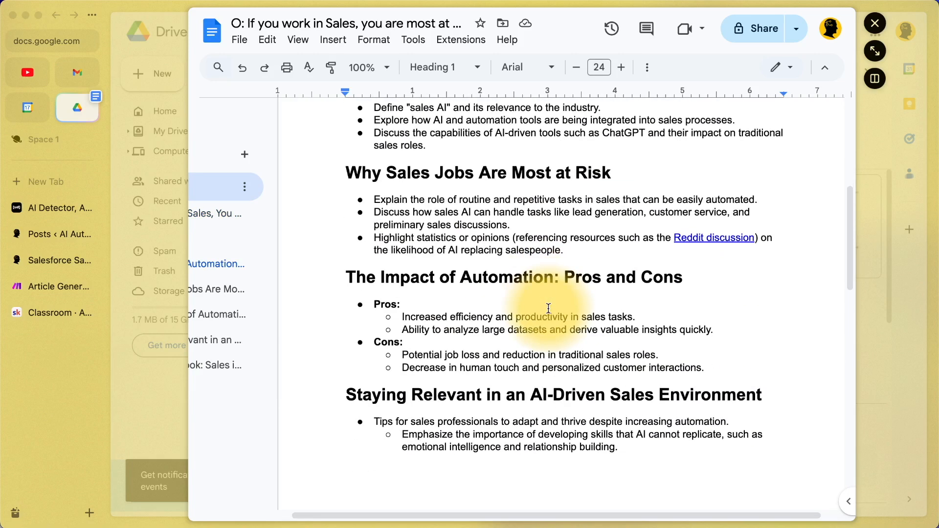
scroll(548, 308, down, 12)
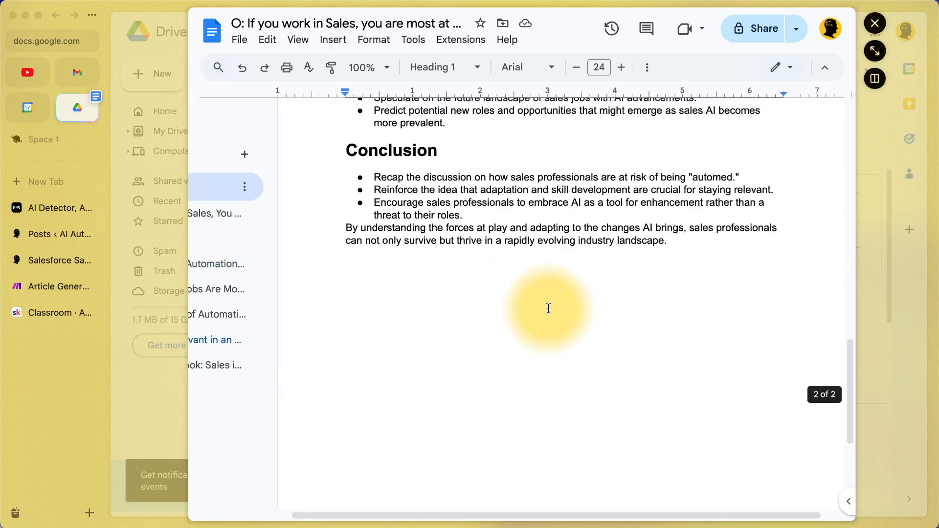
Review the outline's sections back up to its title and look over the document's list of headings.
scroll(548, 309, up, 14)
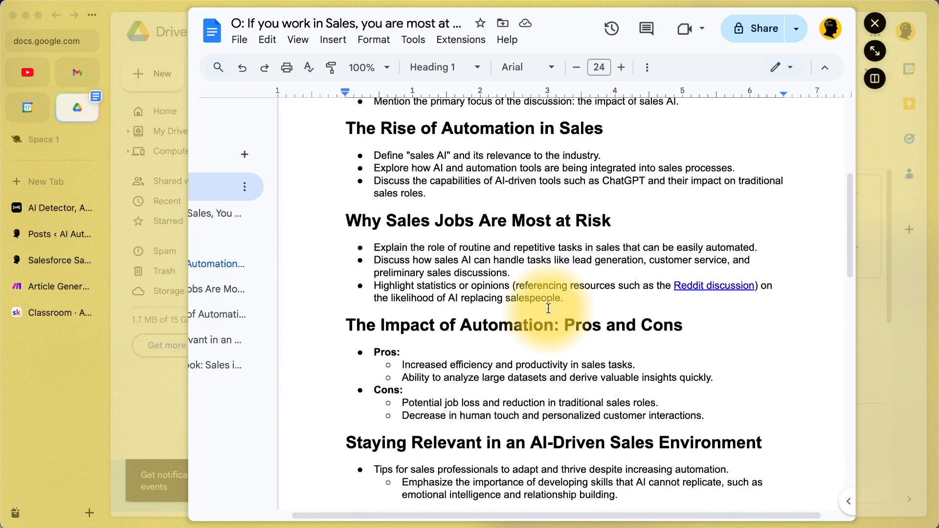
scroll(549, 308, up, 5)
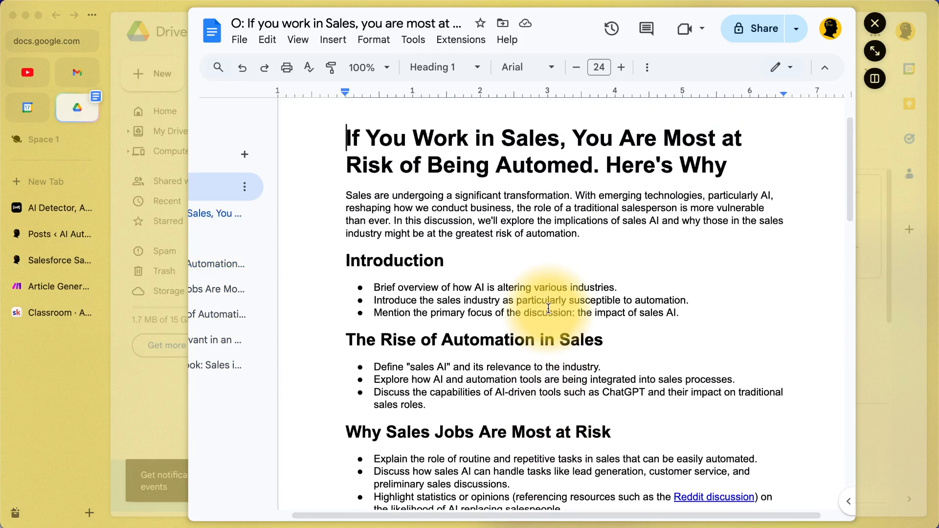
scroll(549, 308, up, 1)
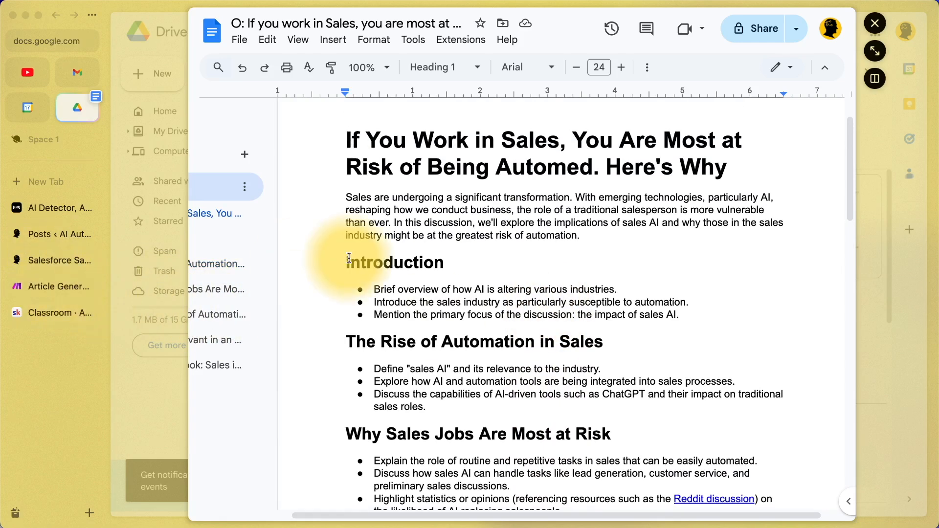
scroll(318, 259, left, 3)
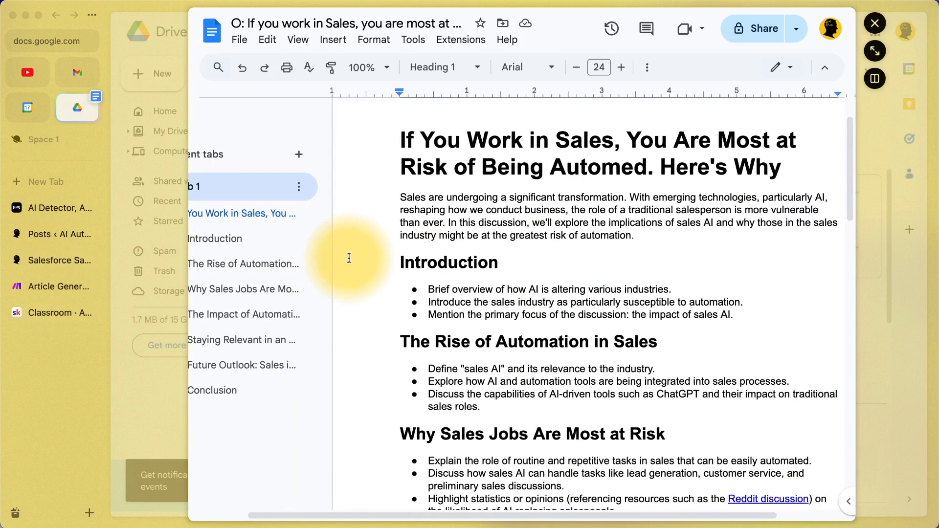
Switch back to the Make scenario and check the Markdown module's content mapping and its GitHub Flavored Markdown and Sanitize settings.
click(49, 286)
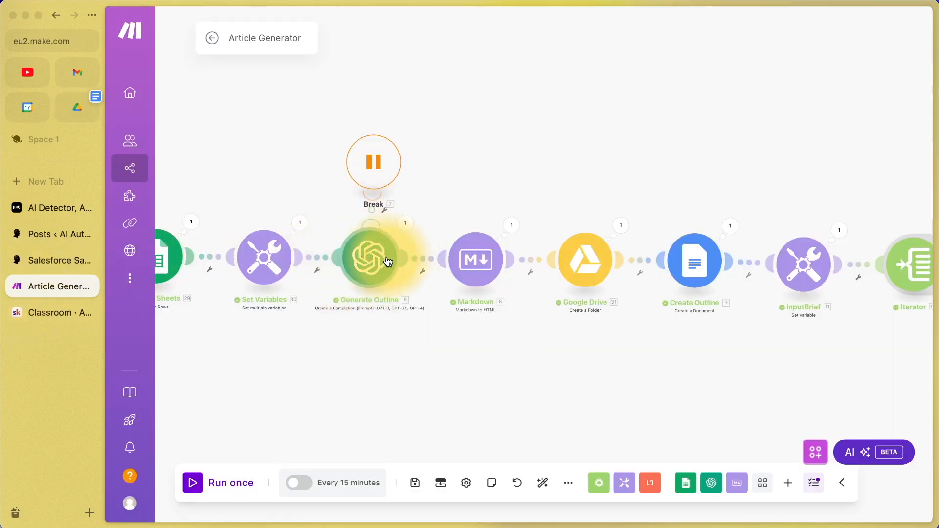
click(471, 251)
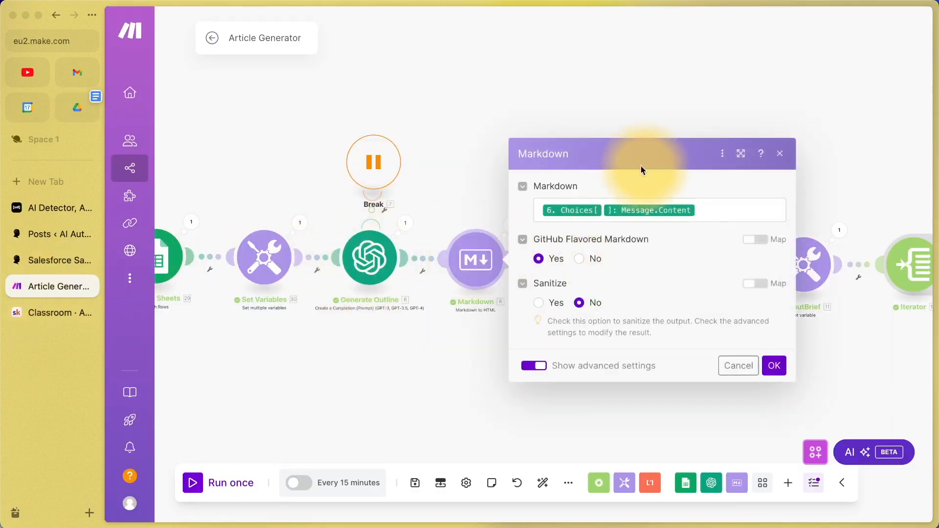
click(495, 414)
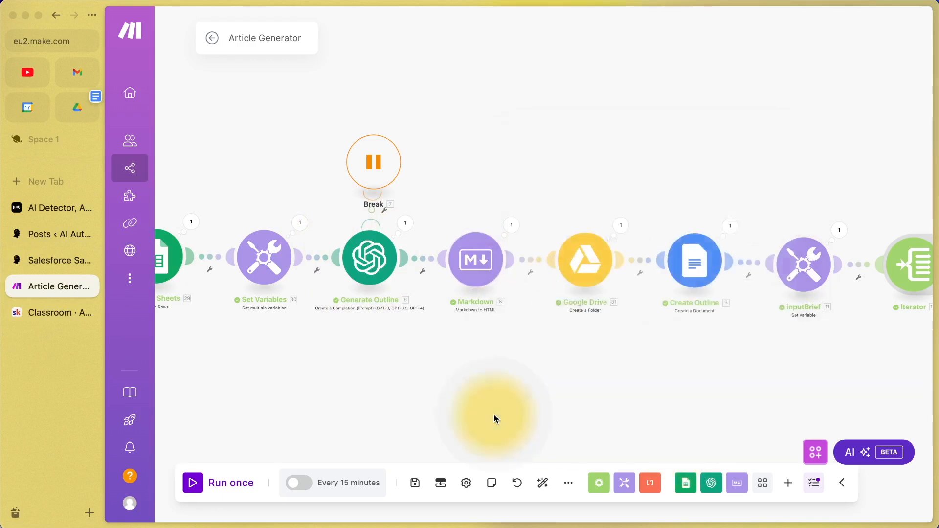
Examine the Google Drive module's folder settings and open the "Why HR is most at risk of automation…" folder under Website/Blog Posts in Google Drive.
click(590, 260)
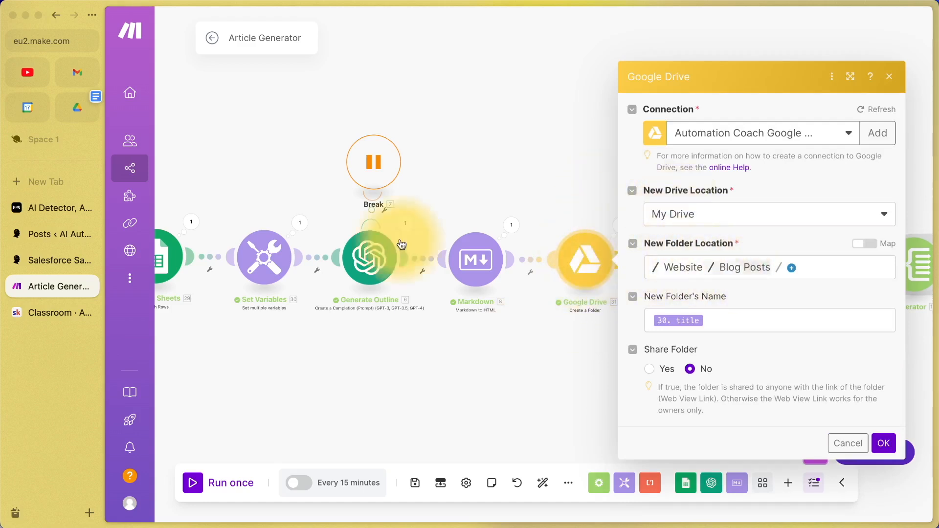
click(85, 111)
click(193, 79)
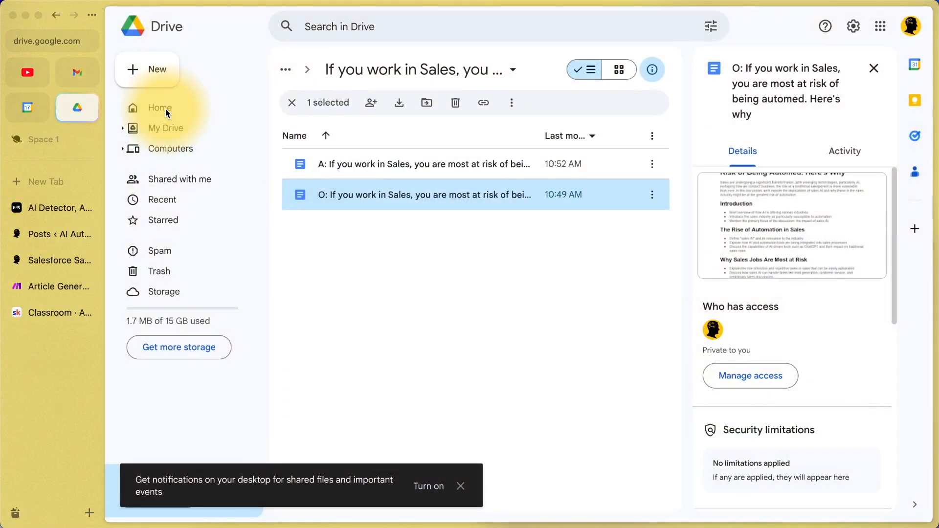
click(286, 70)
click(308, 95)
double_click(318, 222)
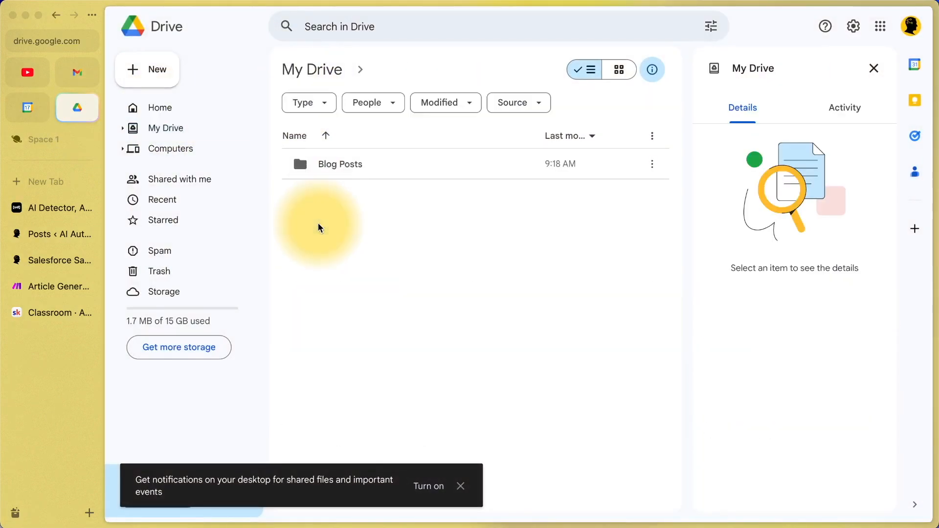
double_click(343, 165)
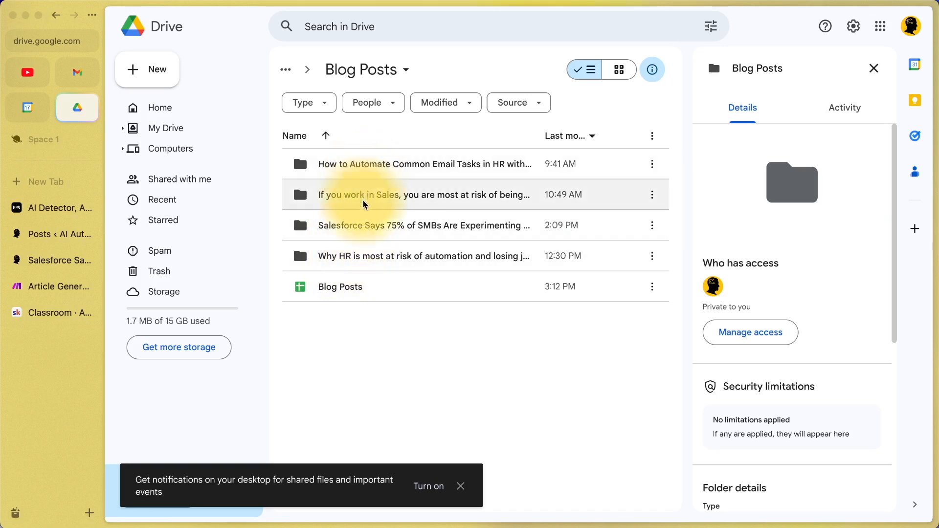
double_click(359, 255)
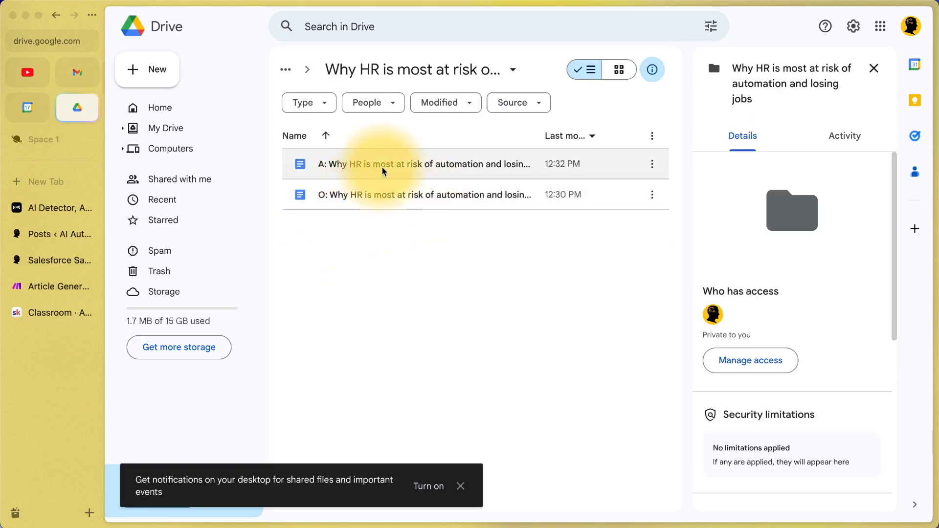
Return to the Make scenario and examine how the Create Outline module maps the title to Name and the Markdown module's HTML to Content.
click(20, 288)
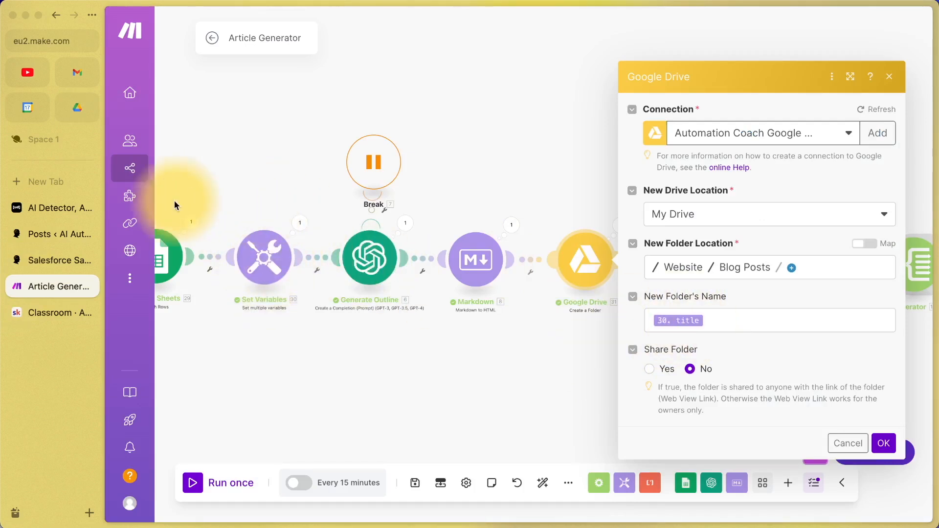
click(512, 342)
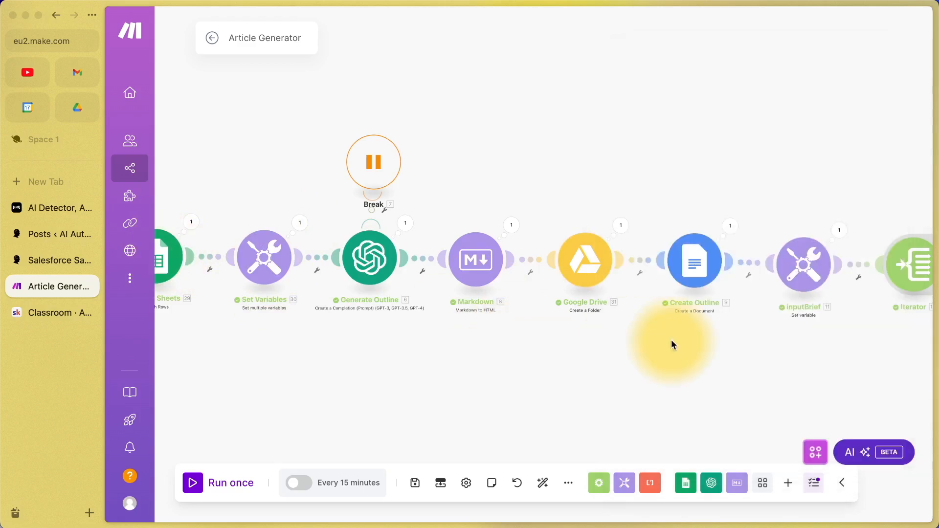
scroll(672, 345, right, 3)
click(625, 266)
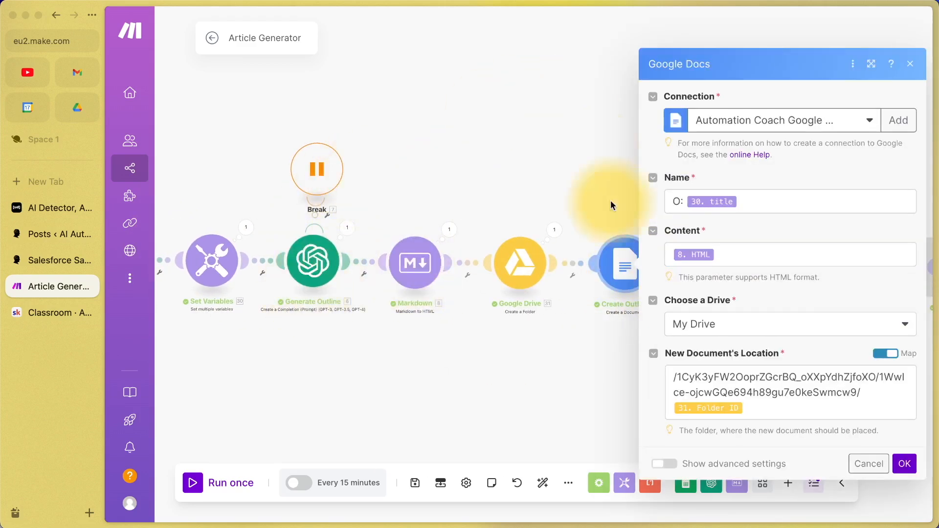
click(678, 201)
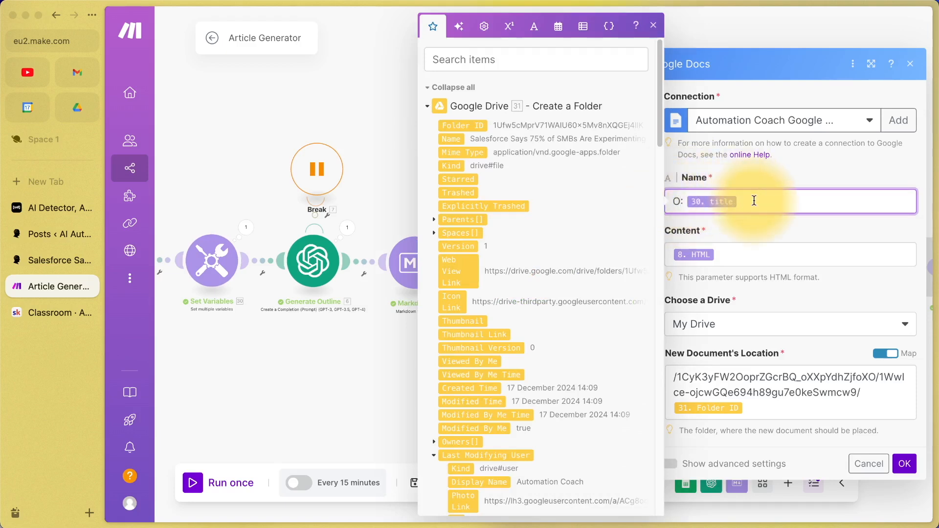
click(734, 252)
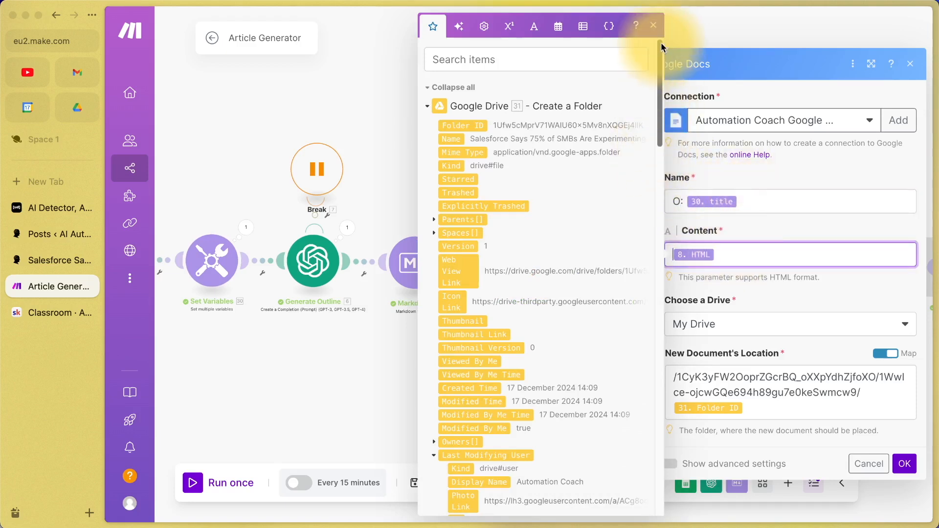
click(654, 25)
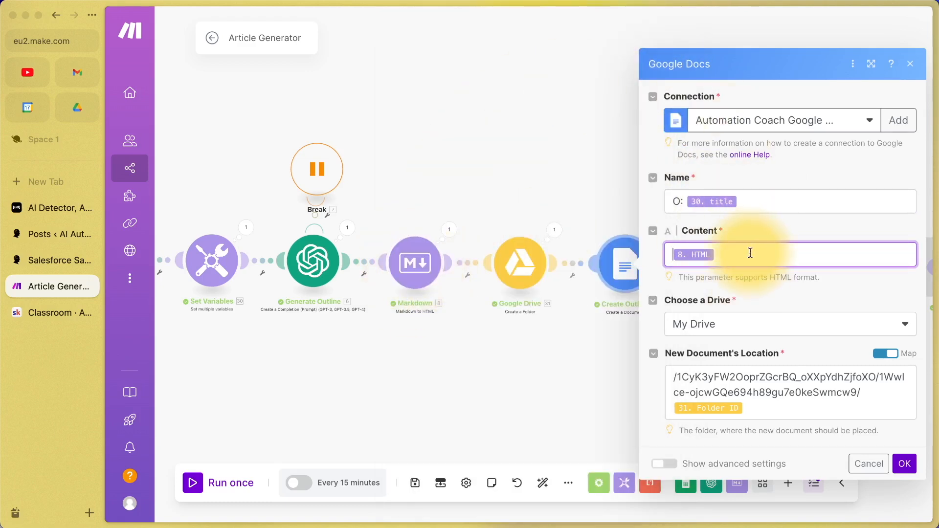
click(622, 273)
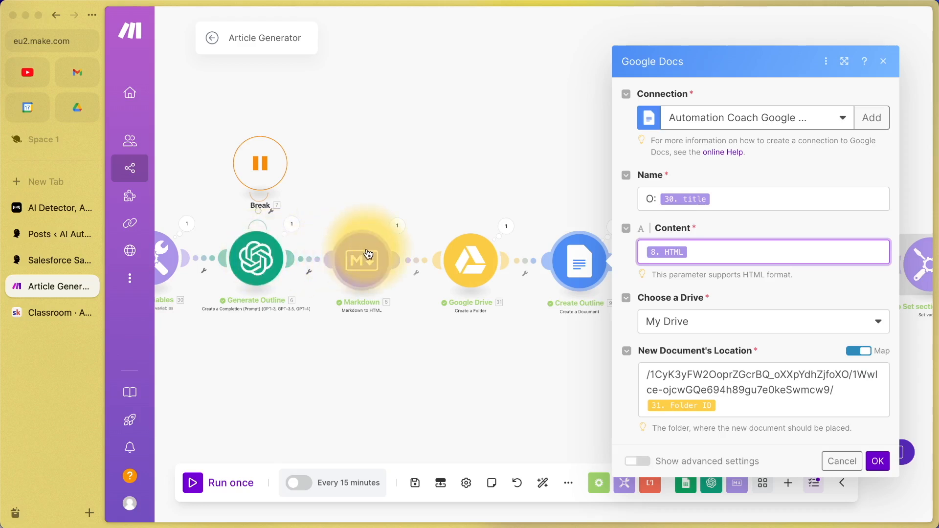
Check the New Document's Location path in the Create Outline module and bring up the Blog Posts folder's full URL in Google Drive.
click(606, 289)
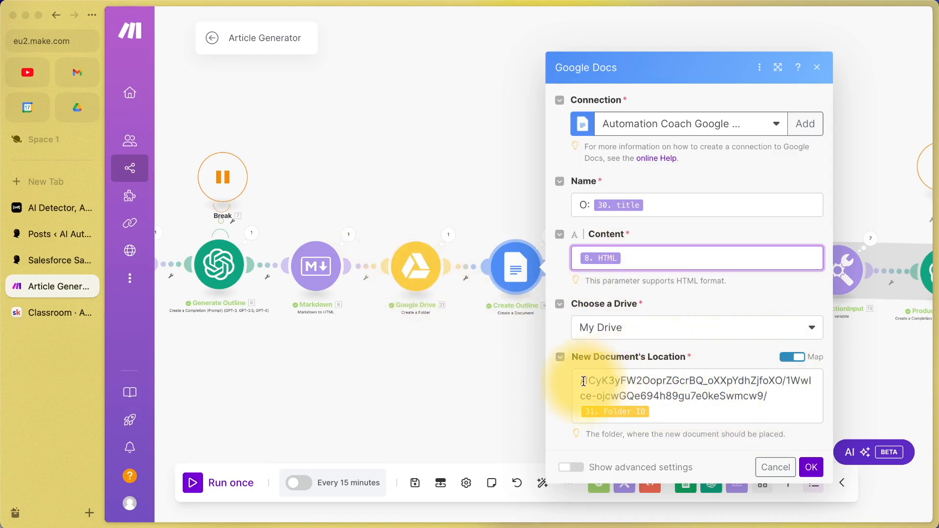
click(74, 108)
click(285, 69)
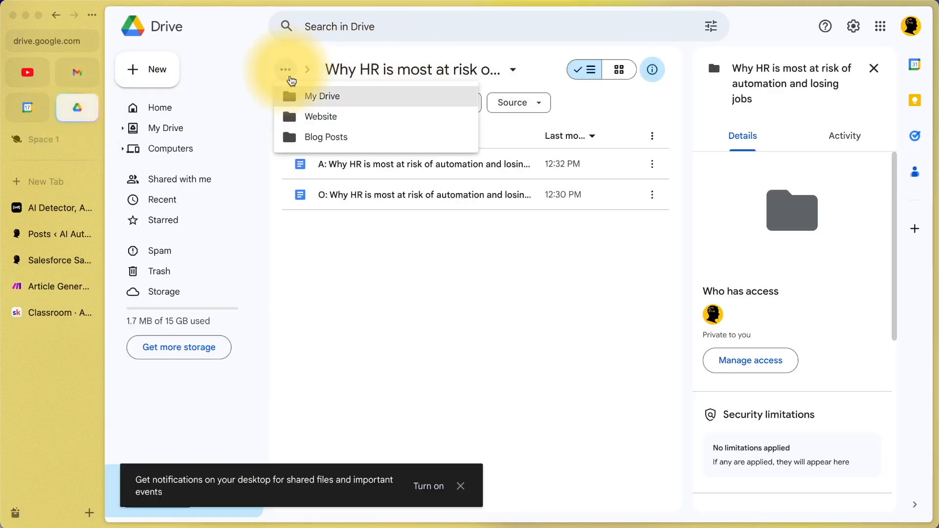
click(313, 137)
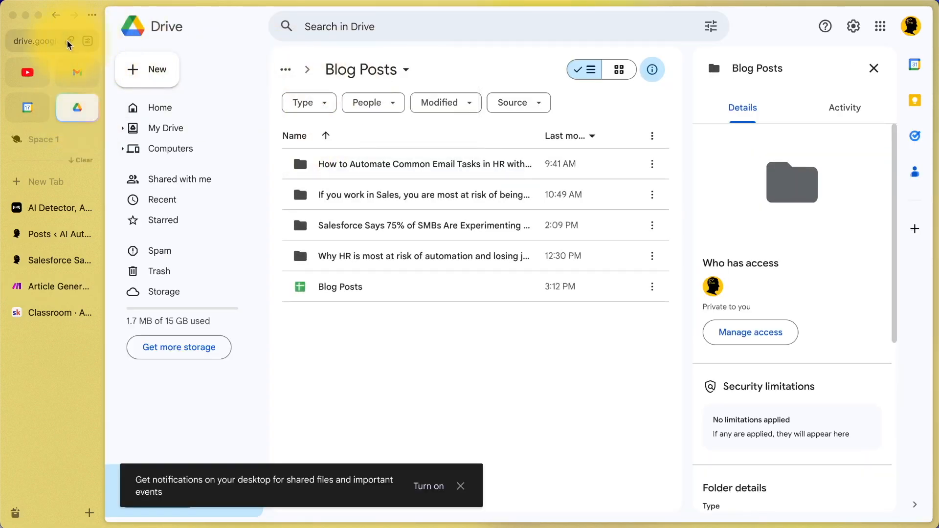
click(43, 42)
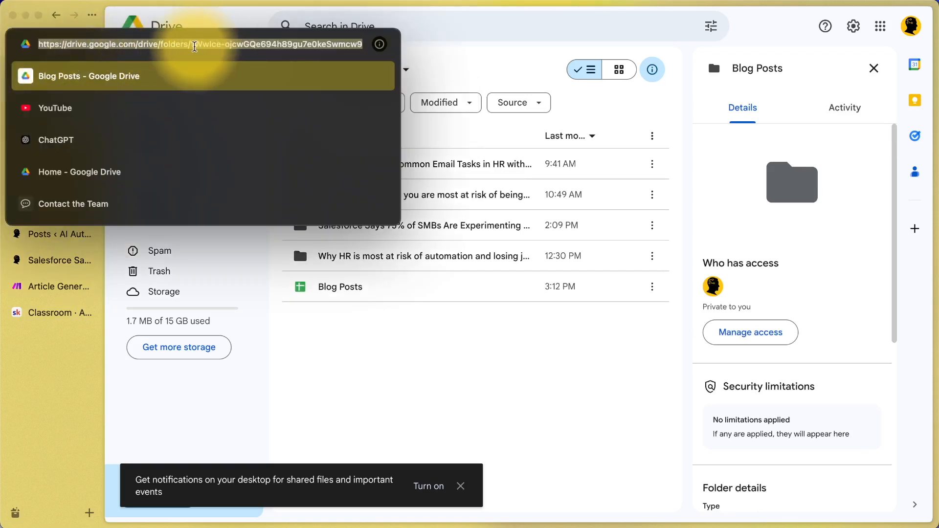
Compare the folder ID in the Blog Posts Drive URL with the New Document's Location path in Make's Create Outline module.
click(192, 45)
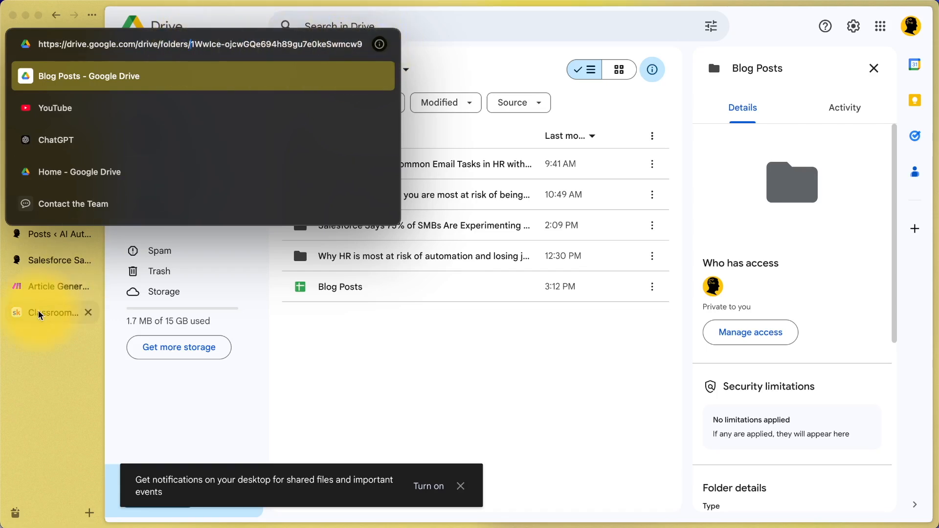
click(44, 288)
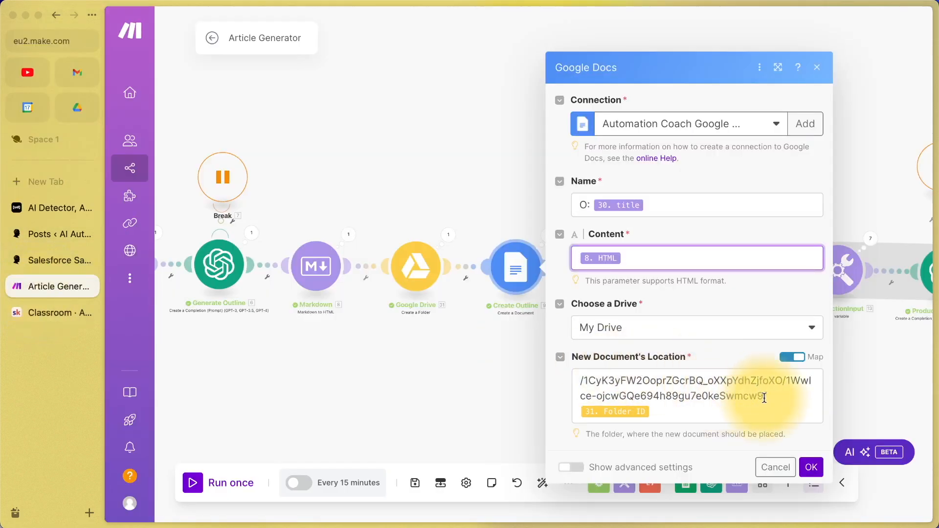
drag(764, 396, 788, 381)
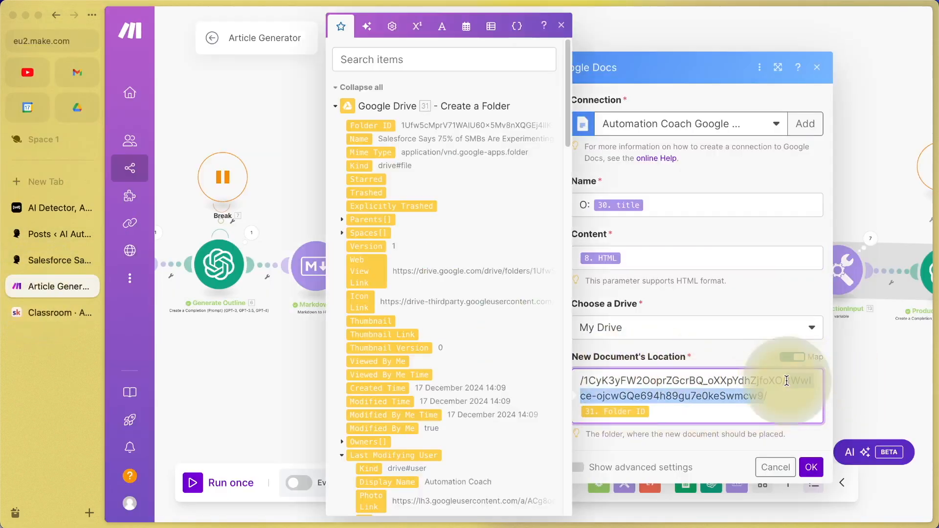
click(793, 398)
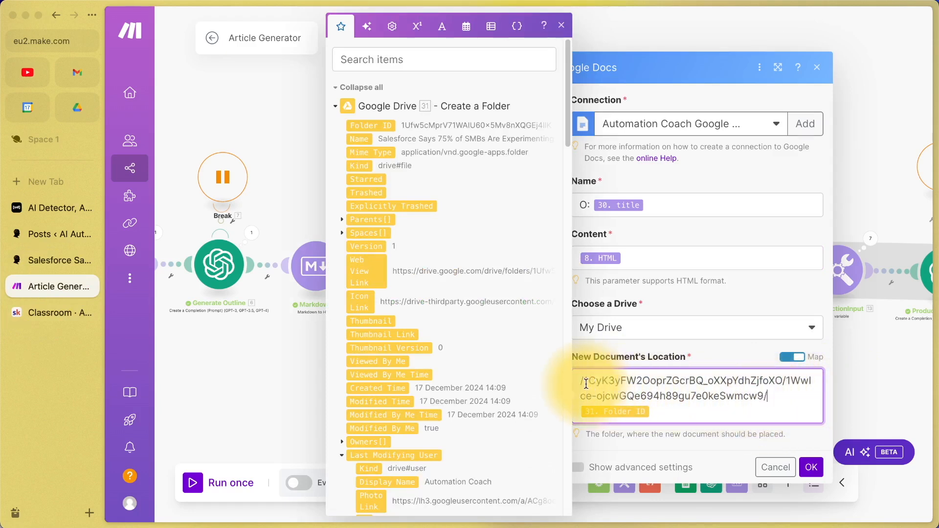
drag(587, 381, 762, 399)
click(781, 391)
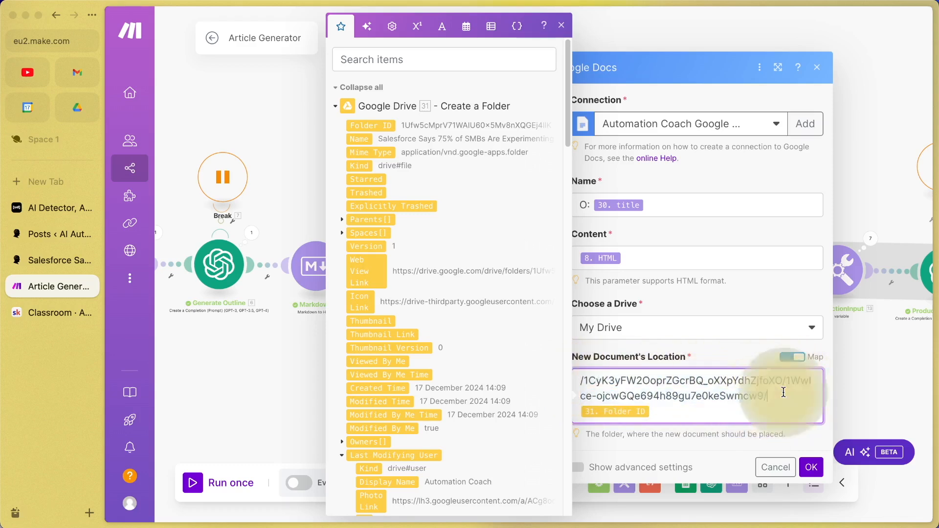
click(251, 380)
Examine the Google Drive module's Create a Folder settings and the Folder ID in its last run's output.
click(418, 277)
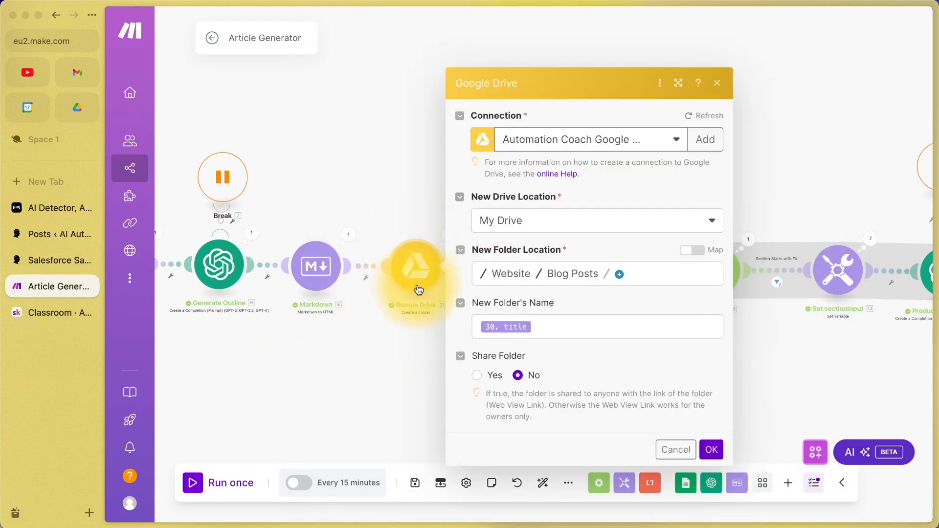
click(419, 204)
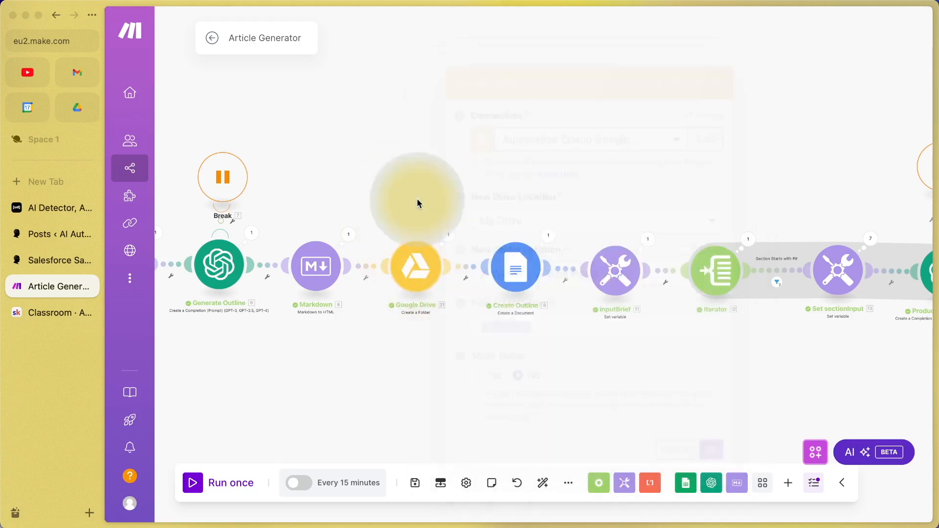
click(447, 239)
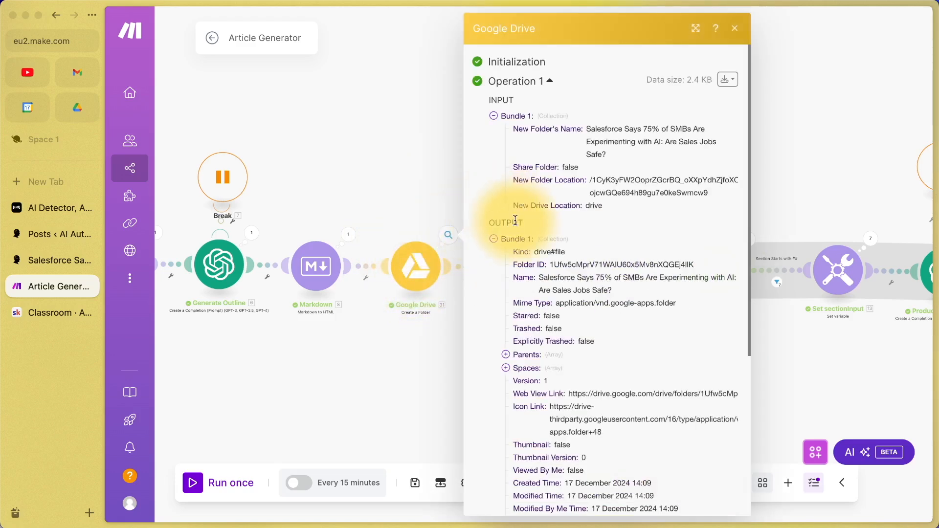
drag(547, 264, 695, 264)
click(360, 371)
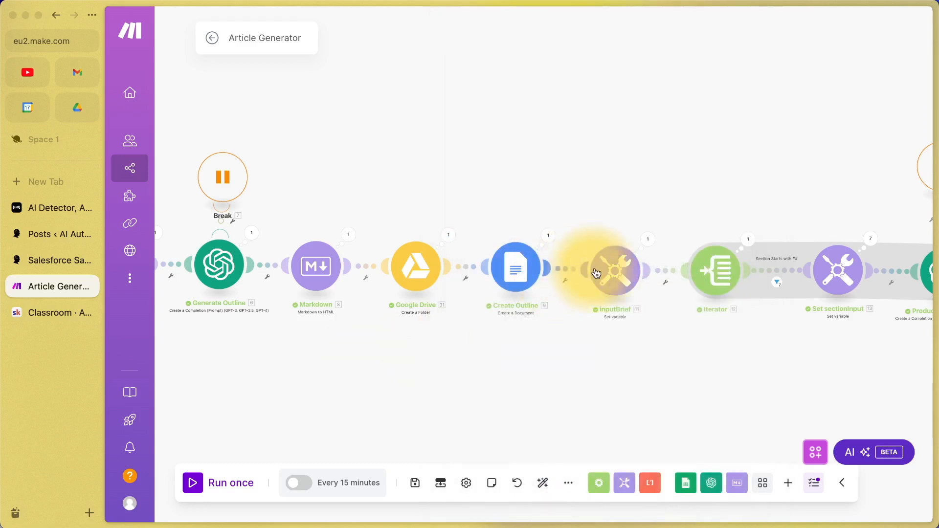
Check the Folder ID mapping in the Create Outline module and the inputBrief variable's mapped message content.
click(519, 274)
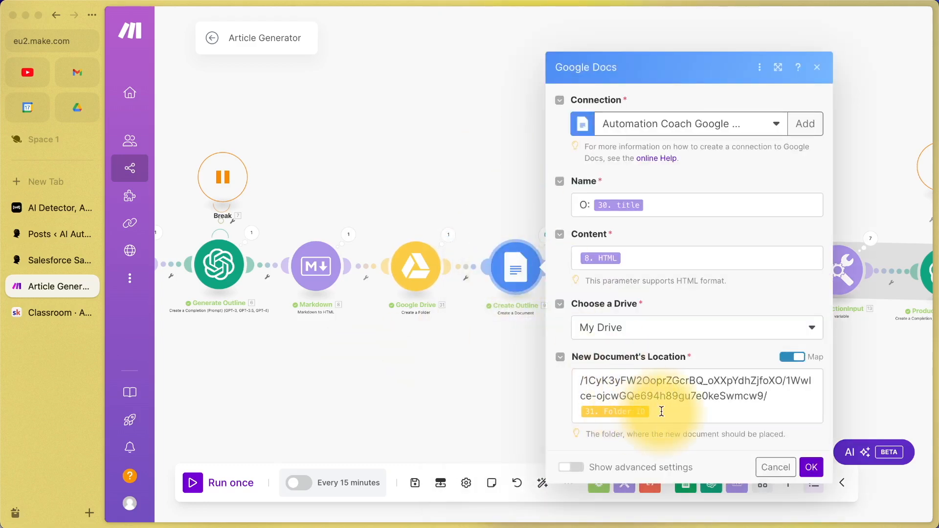
click(524, 360)
click(618, 282)
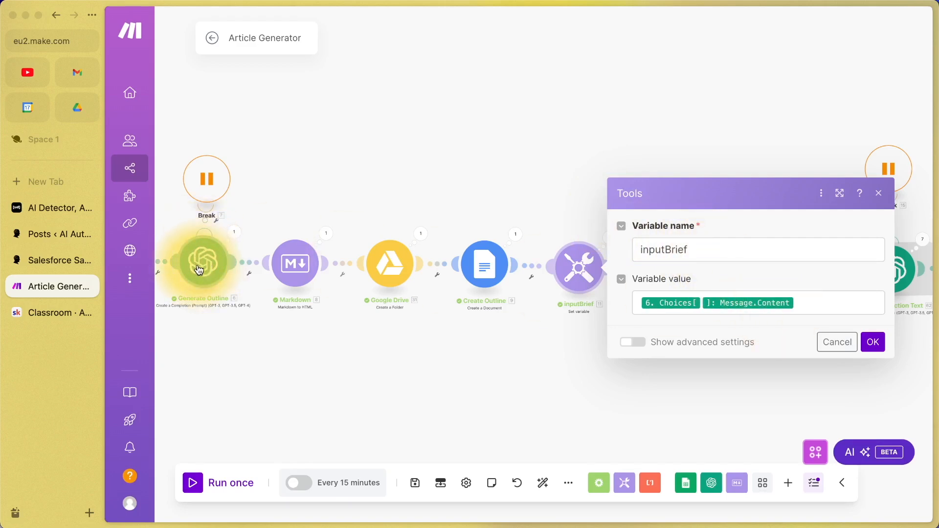
click(556, 169)
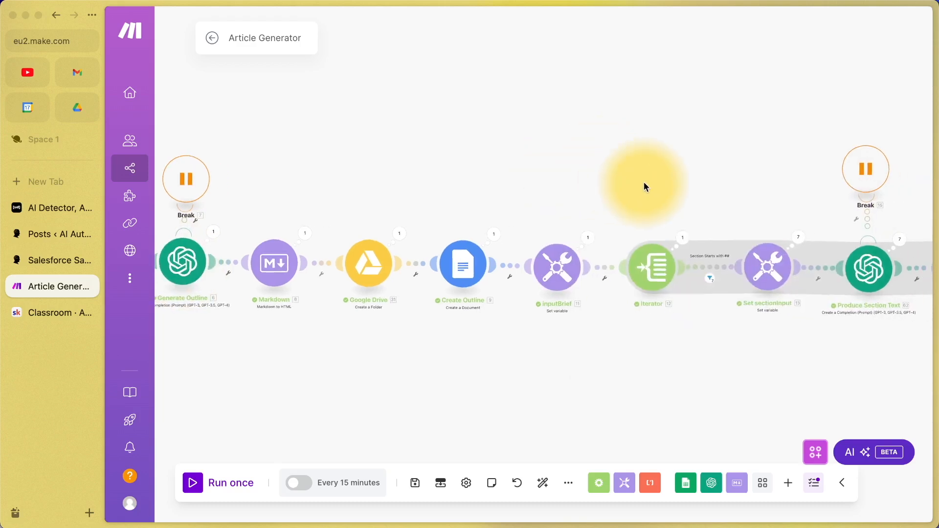
Look over the scenario's section-writing modules and check the article's result in the Undetectable AI detector before returning to Make.
scroll(644, 182, right, 10)
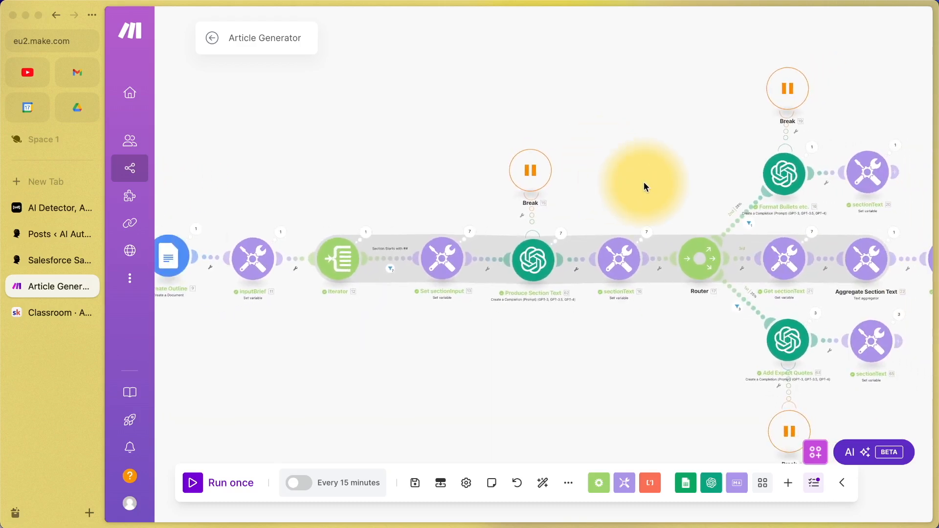
scroll(644, 182, up, 2)
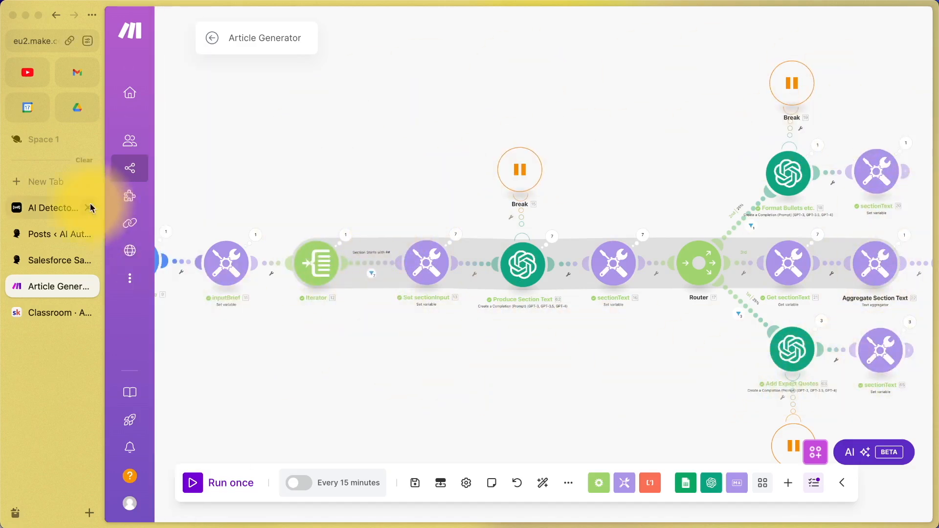
click(52, 207)
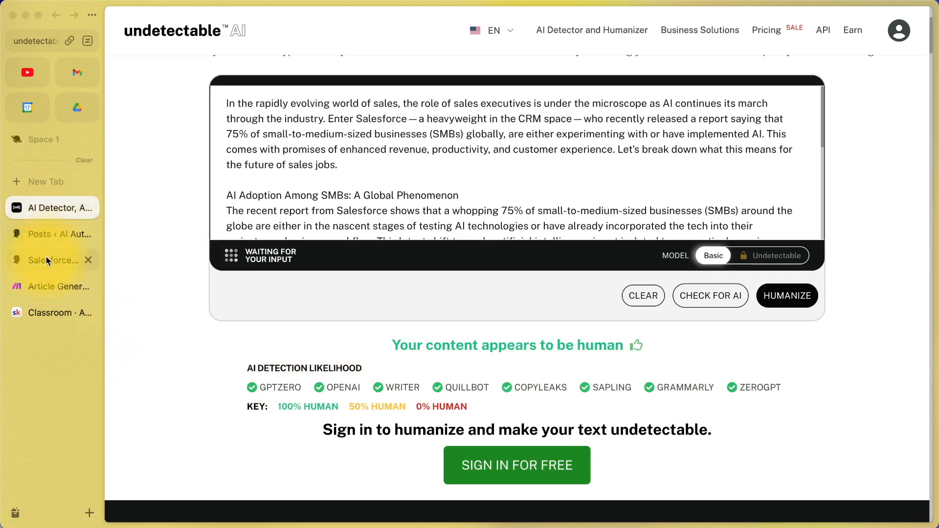
click(40, 286)
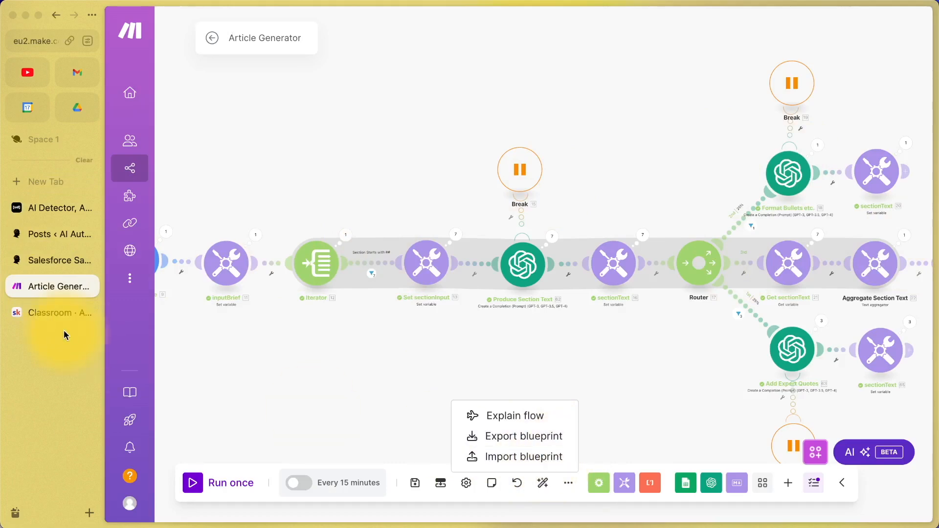
View the Automation Coach Classroom courses on Skool and return to the Make scenario to glance at the Iterator's settings.
click(57, 317)
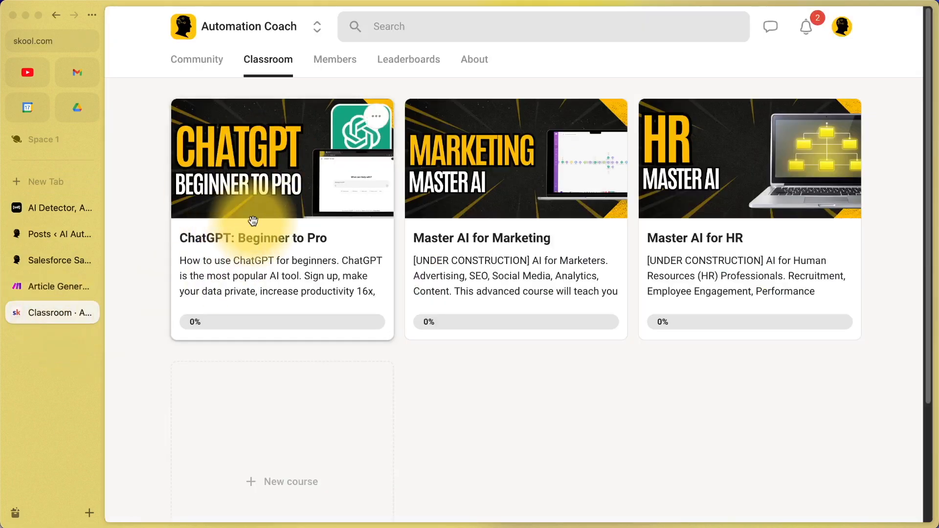
click(41, 290)
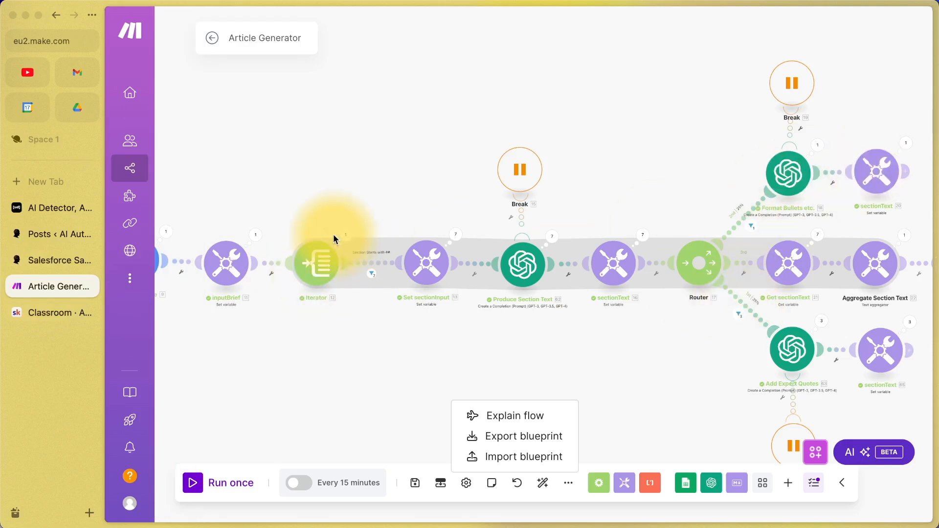
click(320, 271)
click(322, 321)
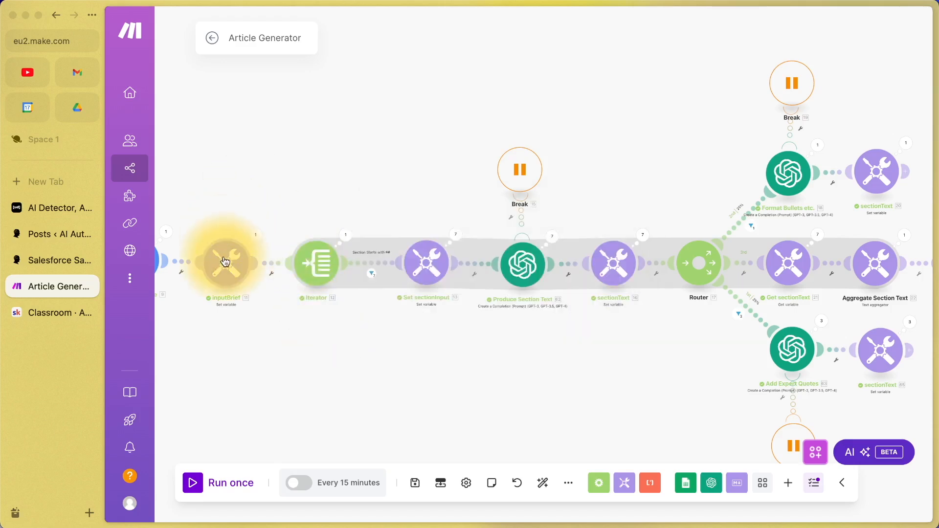
In Google Drive, open the outline document in the "How to Automate Common Email Tasks in HR with…" folder and read its section headings and bullets.
click(77, 107)
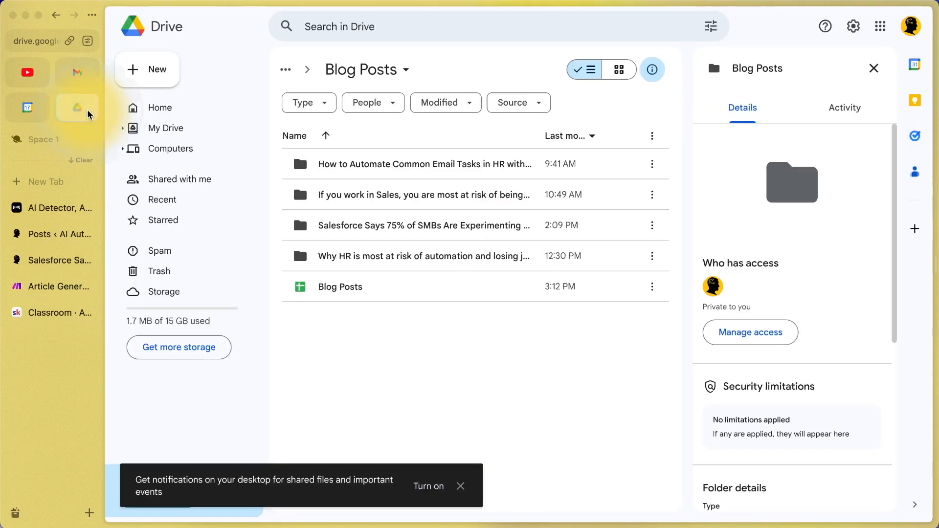
double_click(419, 164)
double_click(402, 194)
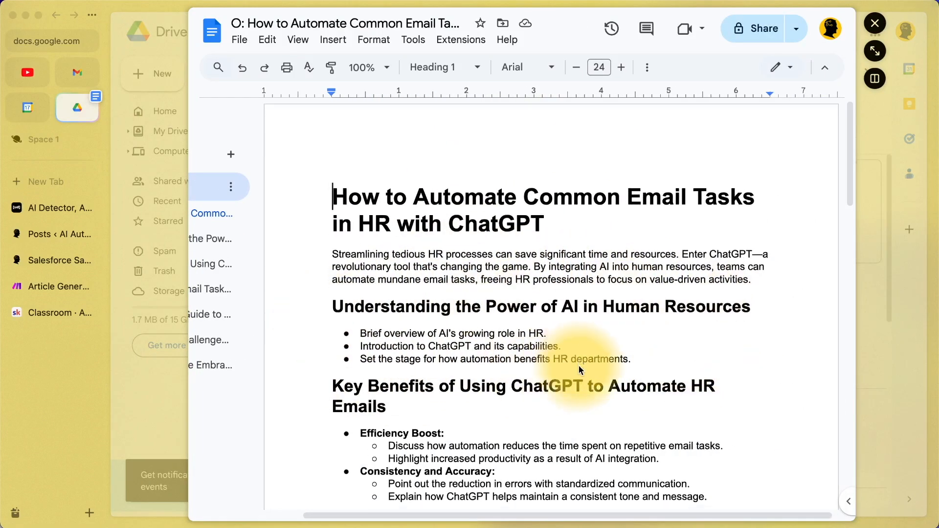
scroll(629, 377, down, 3)
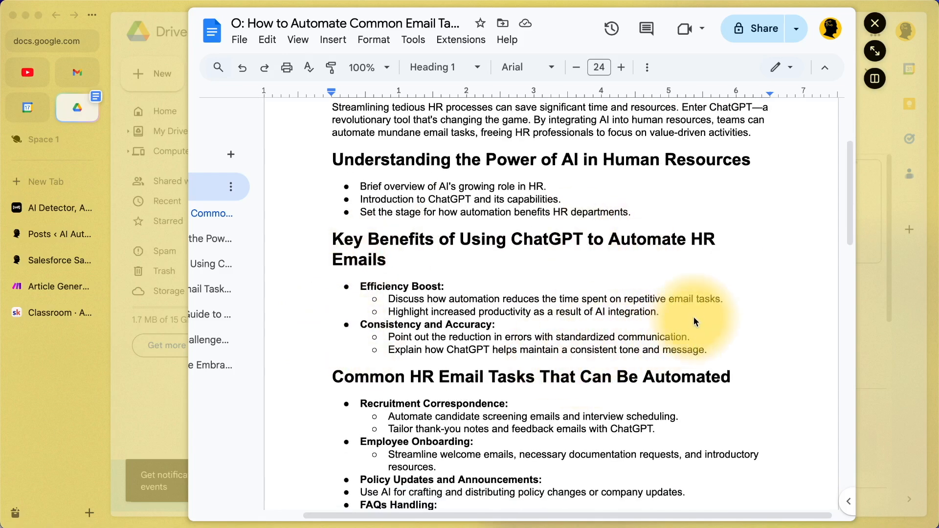
scroll(696, 321, down, 2)
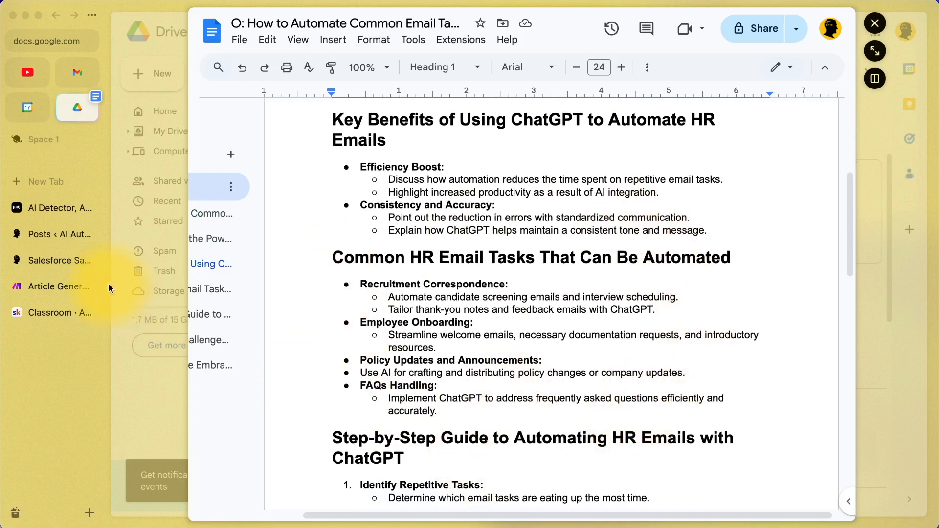
Return to the Make scenario and examine how the Iterator's Array field splits inputBrief by newline.
click(55, 285)
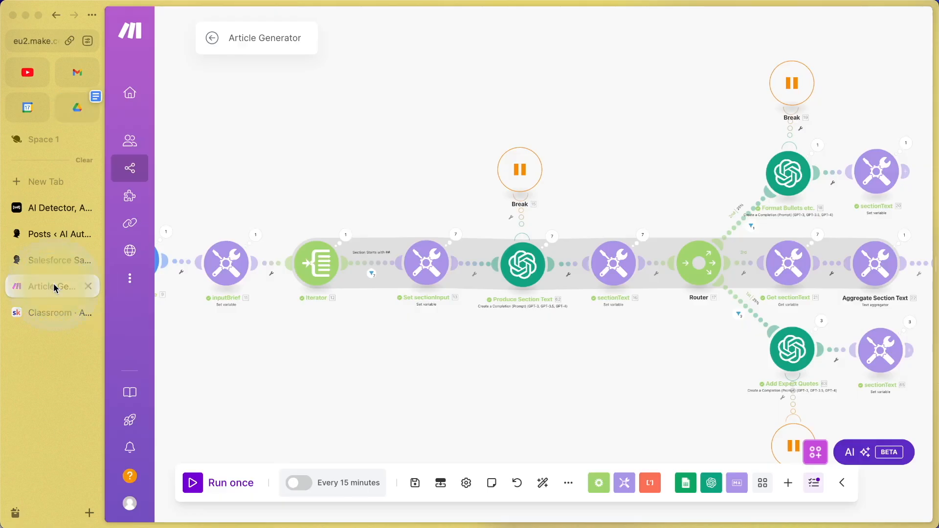
click(321, 271)
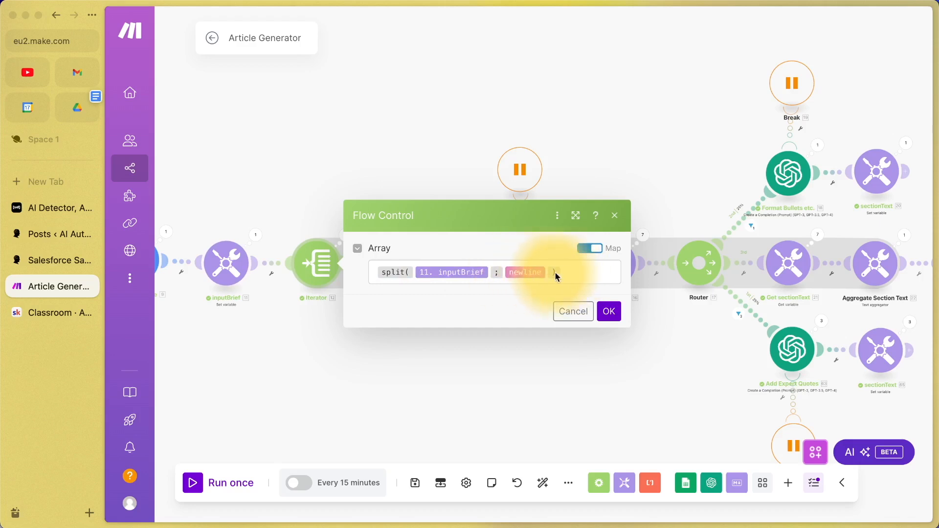
click(353, 380)
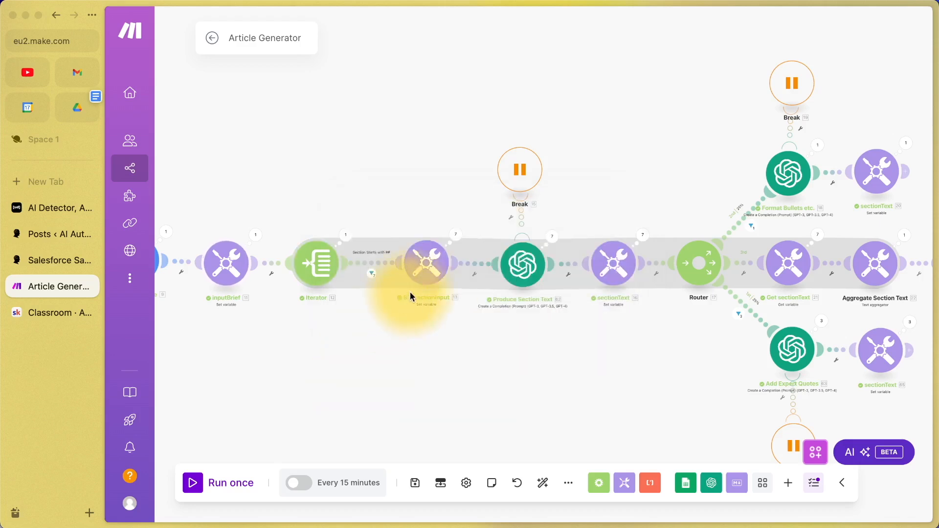
Examine the "Section Starts with ##" filter after the Iterator and compare its condition with the headings in the Google Docs outline.
click(374, 269)
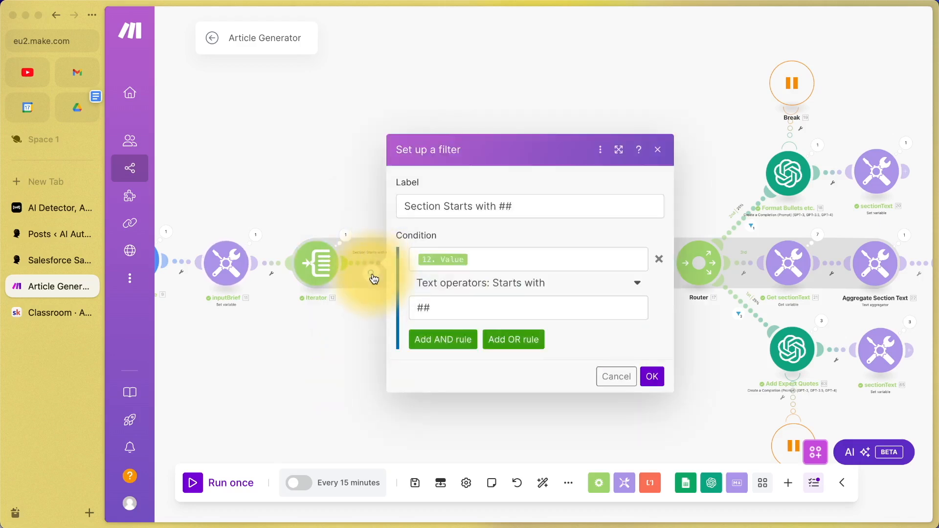
click(504, 205)
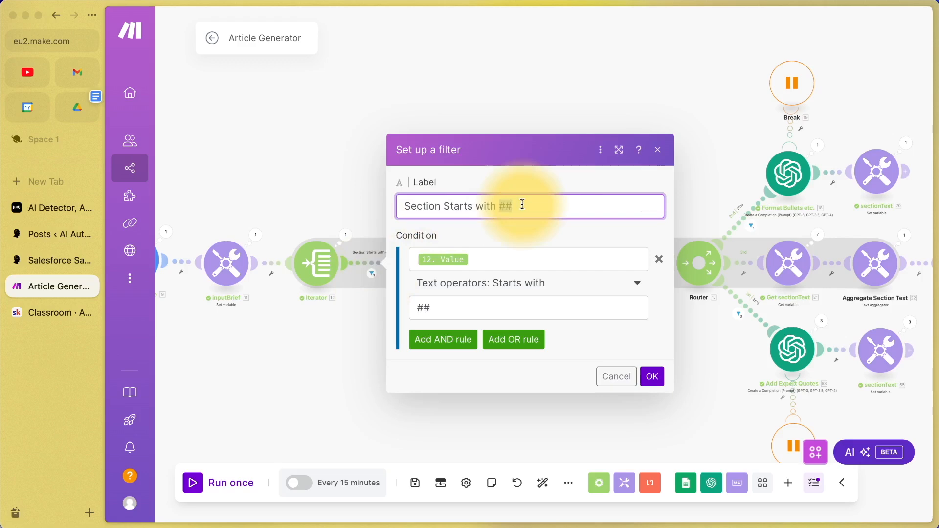
click(77, 110)
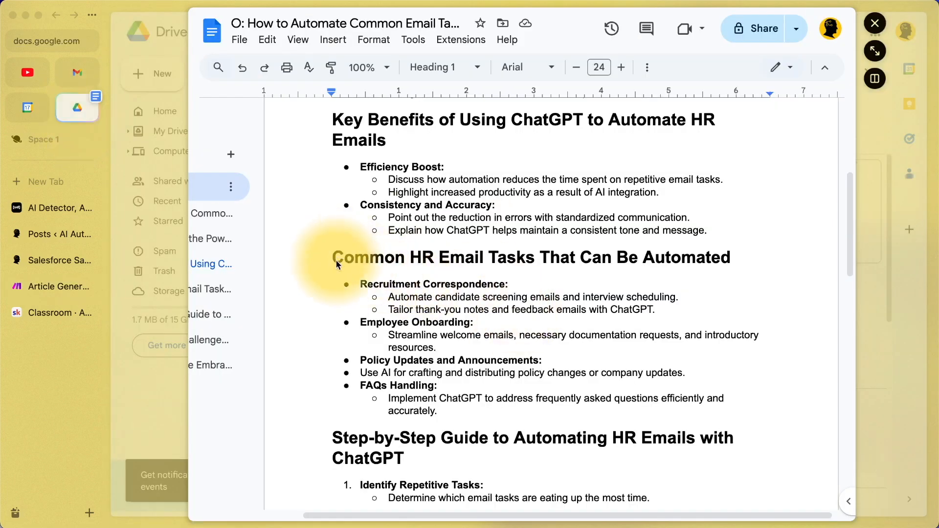
click(58, 286)
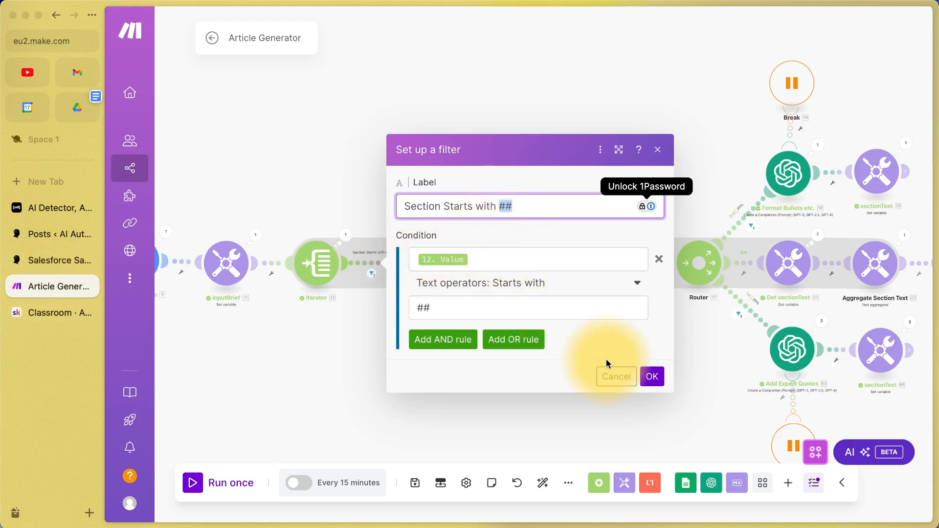
click(649, 377)
Examine the Set sectionInput module's replace formula, which uses inputBrief and the Iterator's Value with an arrow marker.
click(433, 271)
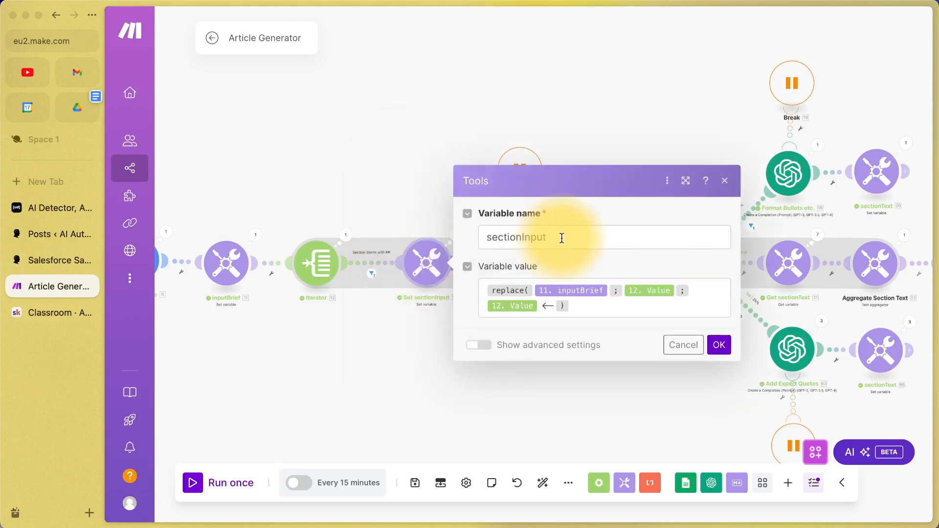
click(551, 304)
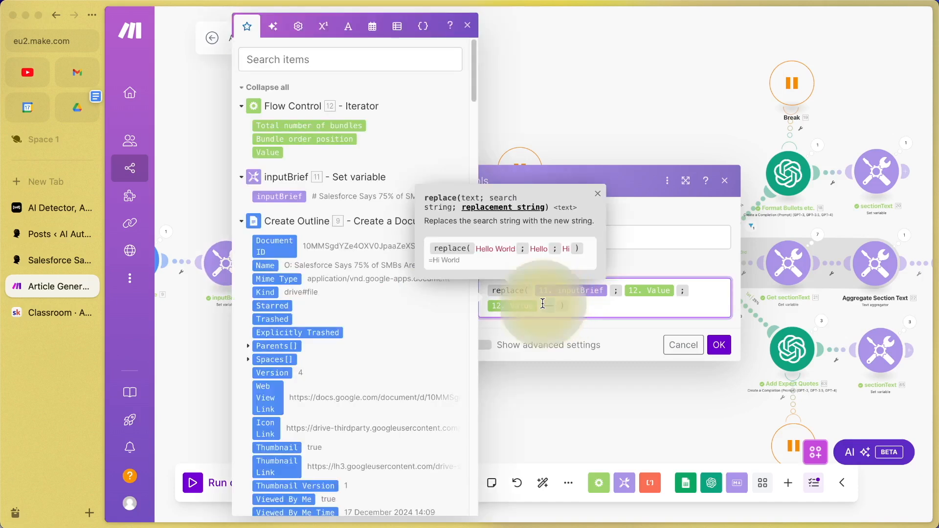
click(568, 307)
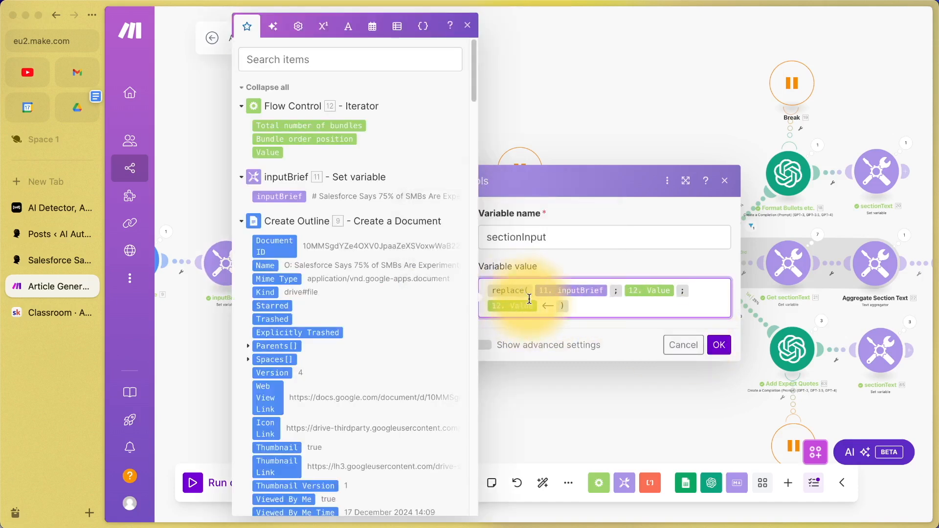
click(668, 345)
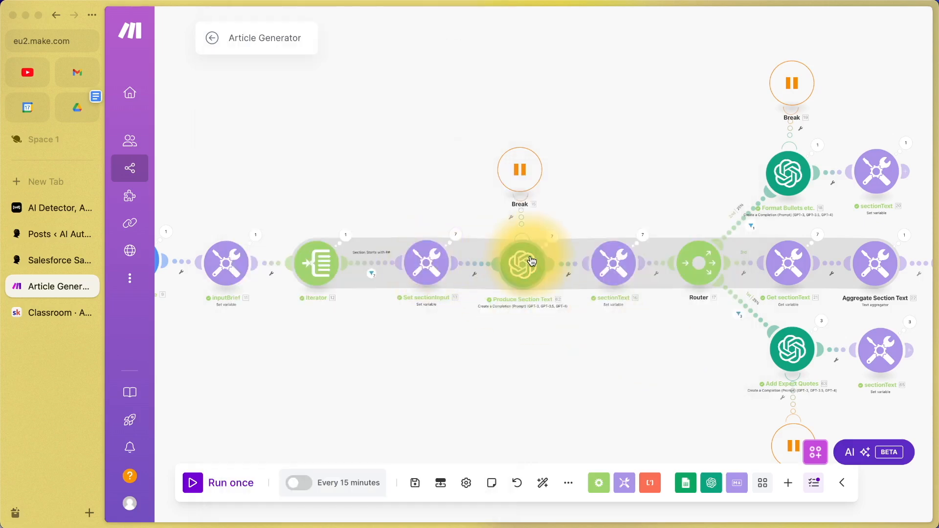
Open the Produce Section Text module and examine its model, system message and user message.
click(532, 260)
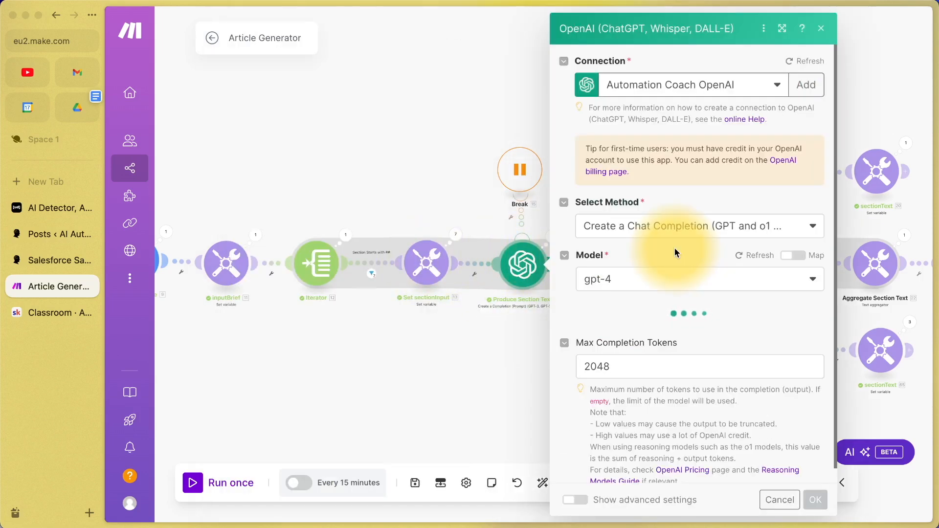
scroll(675, 253, down, 1)
scroll(674, 248, down, 4)
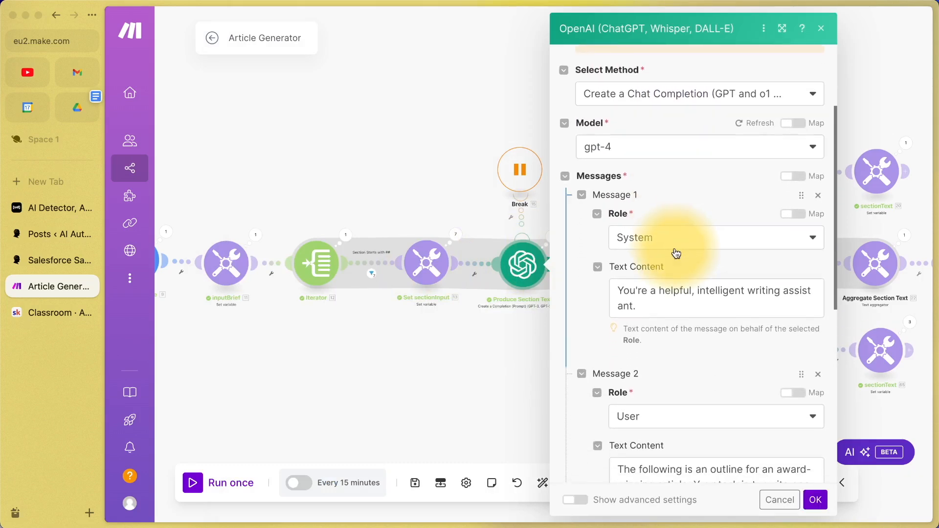
scroll(674, 248, down, 6)
scroll(674, 248, up, 1)
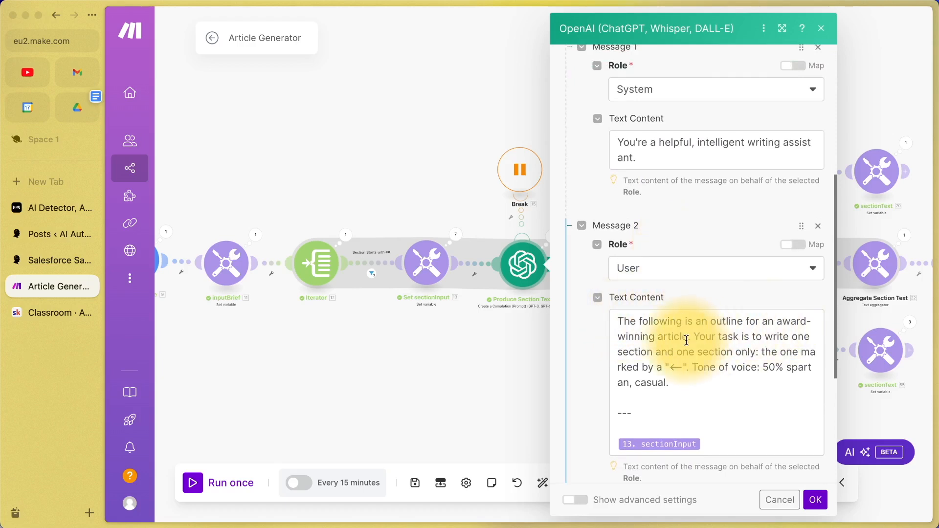
Highlight the user prompt's instruction to write only the section marked by the arrow, check the mapped sectionInput, and close the module settings.
drag(694, 336, 697, 363)
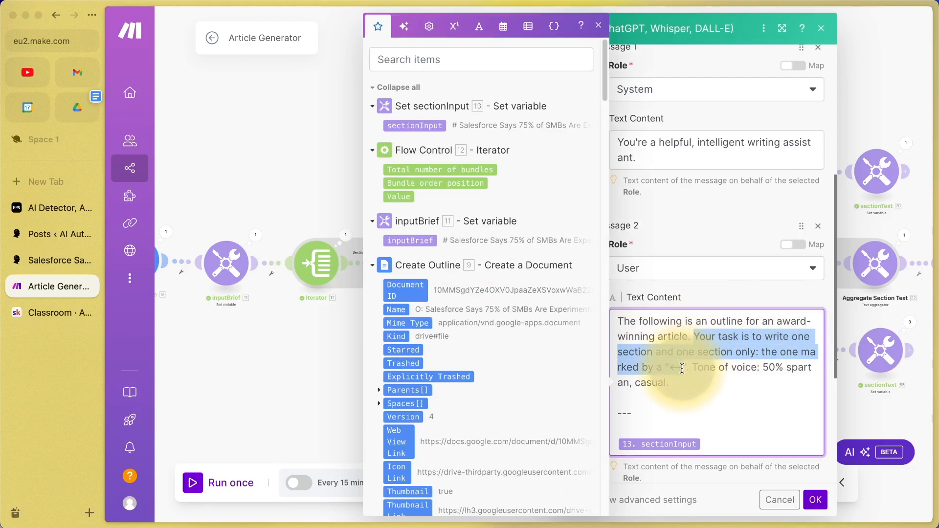
scroll(724, 382, down, 3)
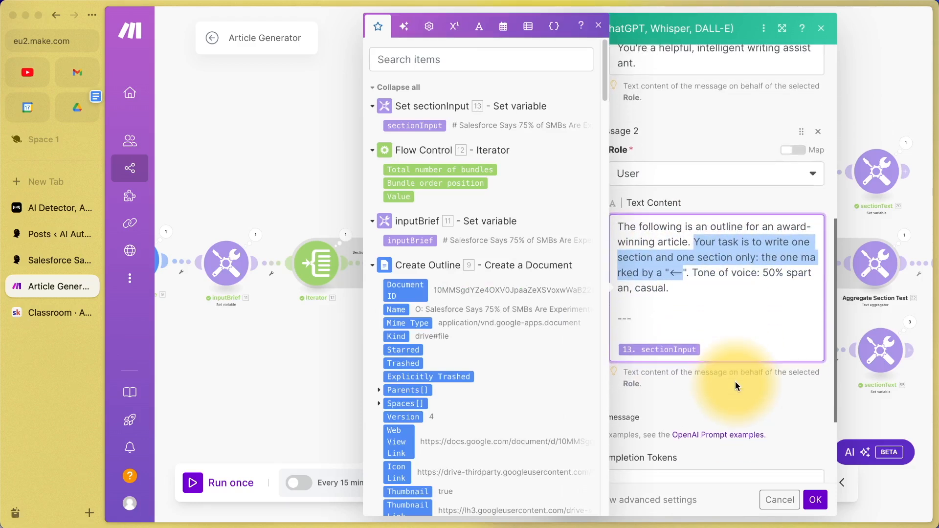
click(715, 348)
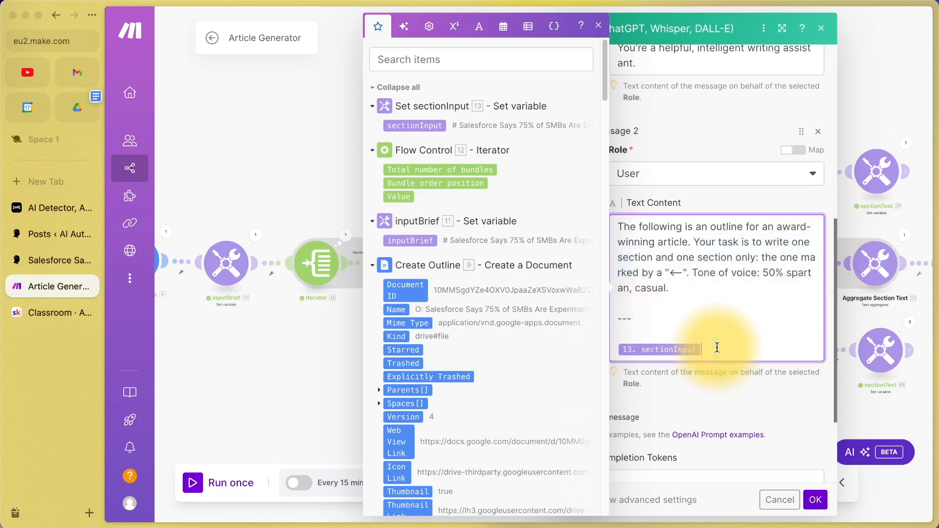
scroll(718, 351, down, 3)
scroll(717, 351, up, 4)
click(815, 500)
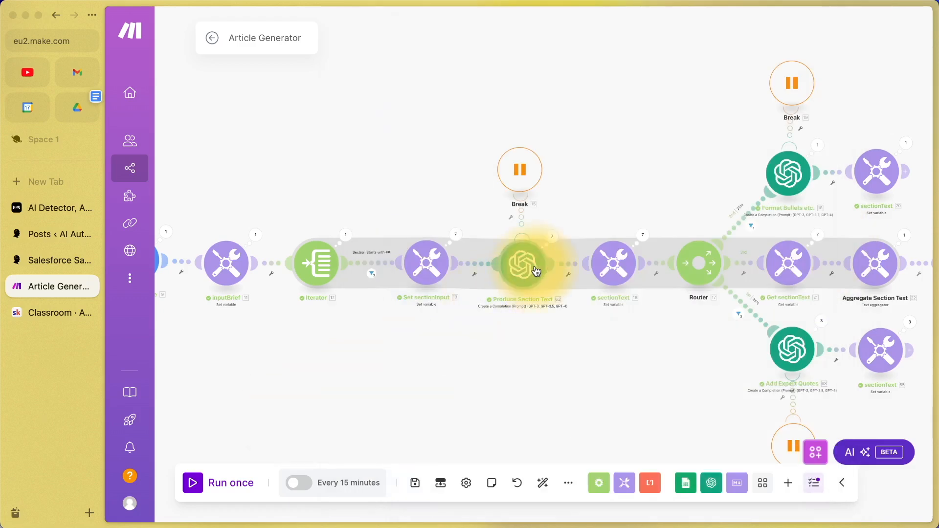
In the Produce Section Text run output, expand both of Operation 1's input messages and highlight the user message's opening instructions.
click(553, 238)
click(651, 187)
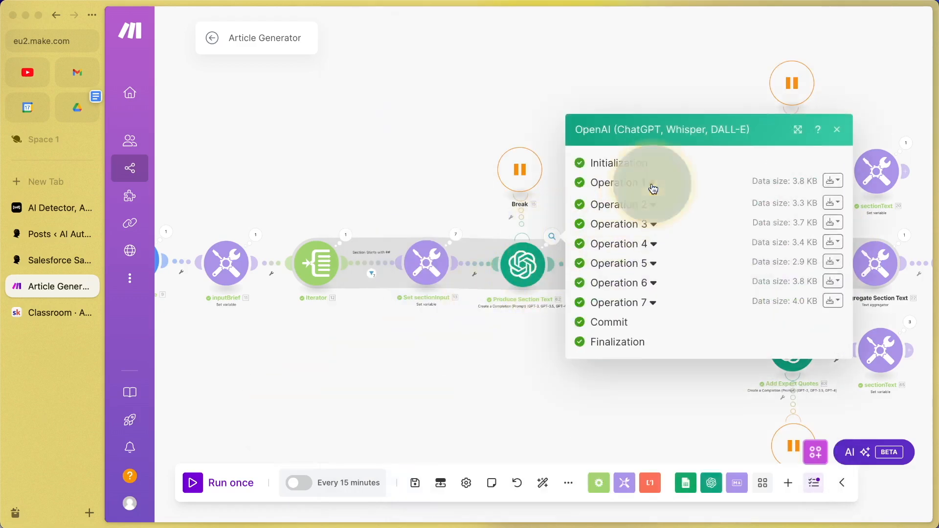
click(608, 168)
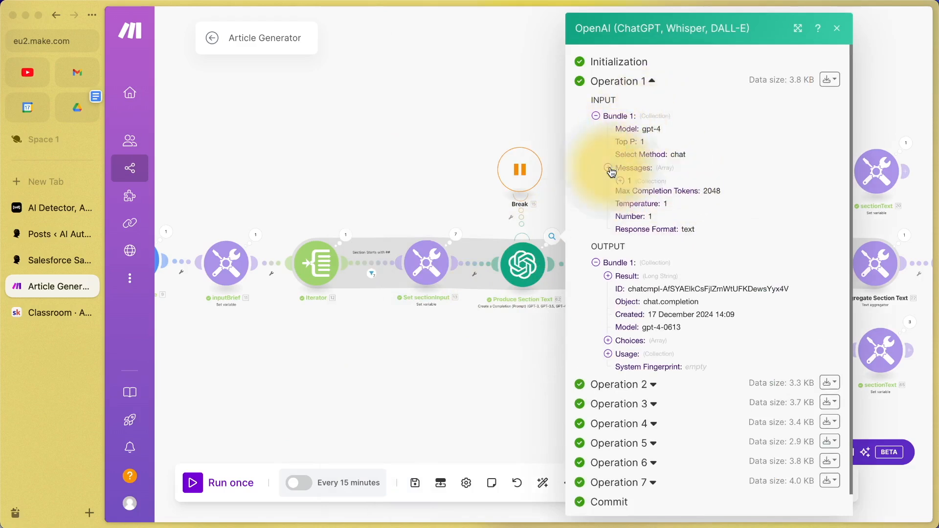
click(620, 181)
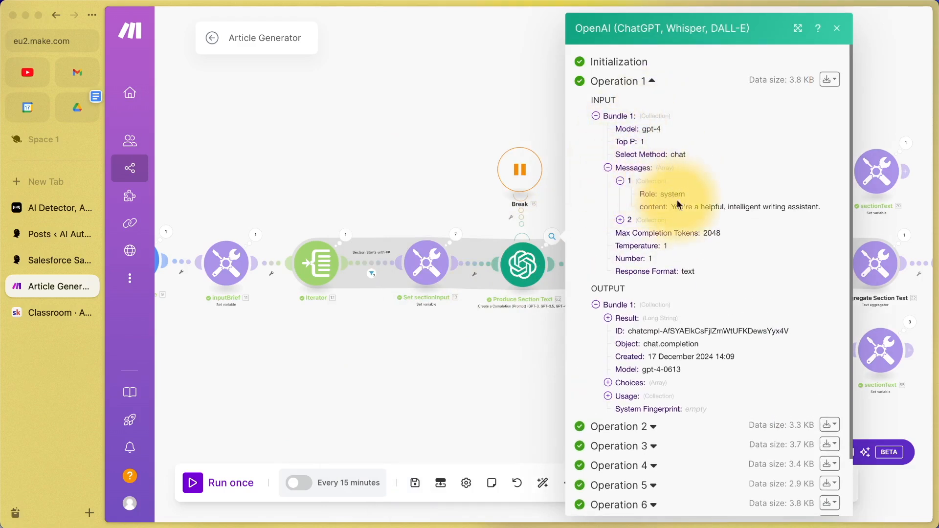
click(620, 220)
click(633, 247)
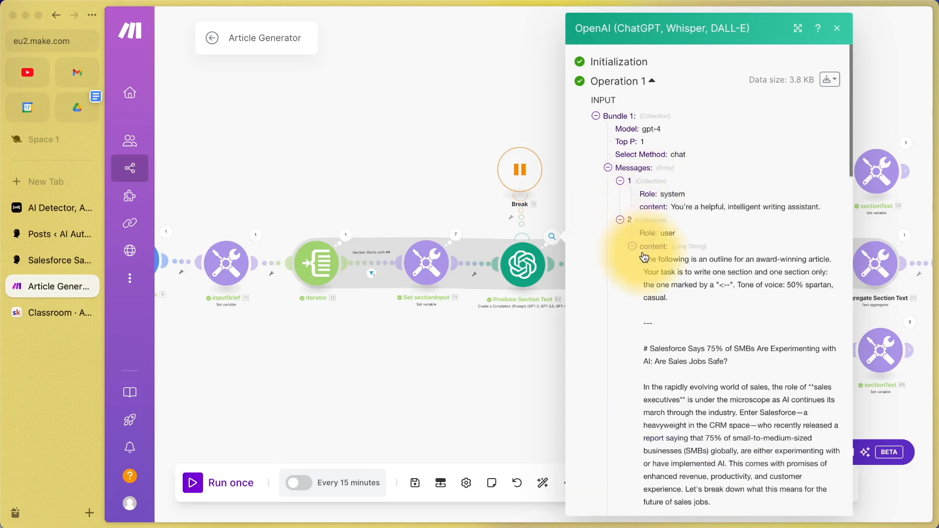
drag(642, 261, 676, 300)
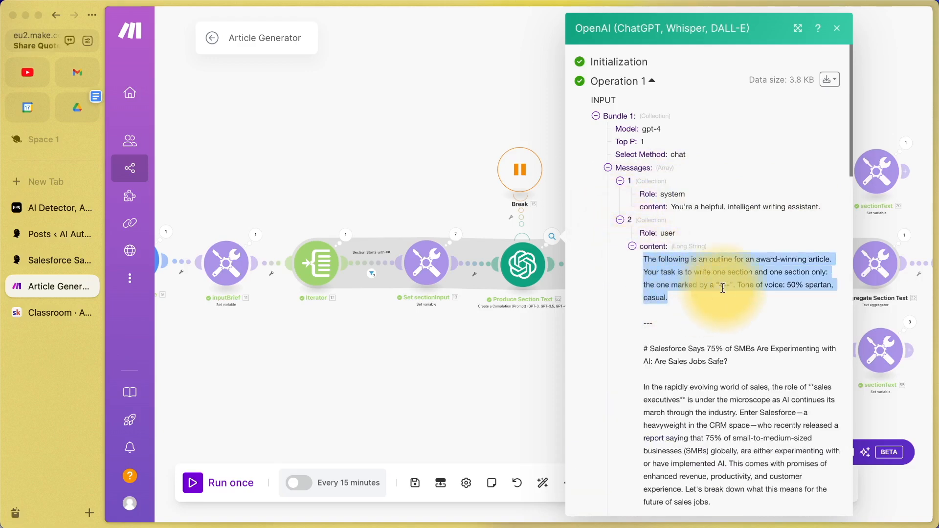
Read through the full article outline in Operation 1's user message, from the title to the conclusion section.
scroll(723, 289, down, 5)
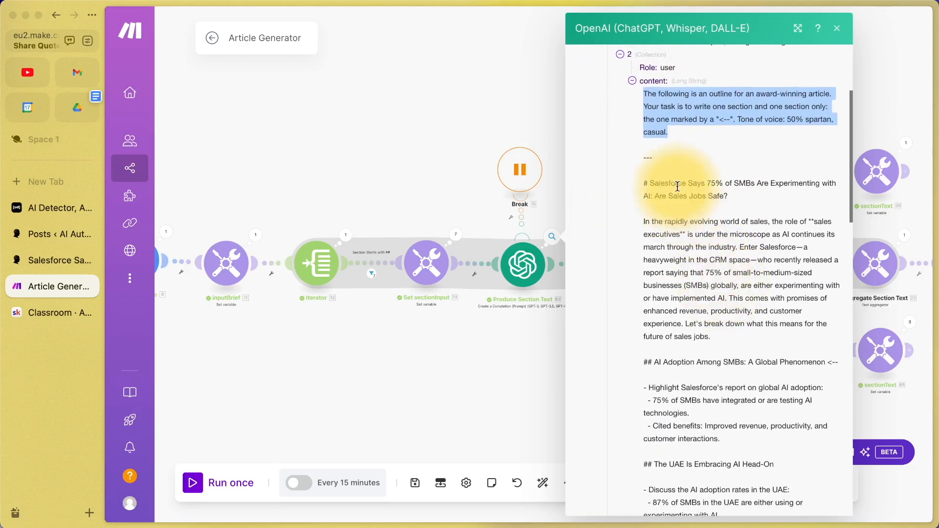
drag(678, 187, 686, 400)
scroll(687, 401, down, 20)
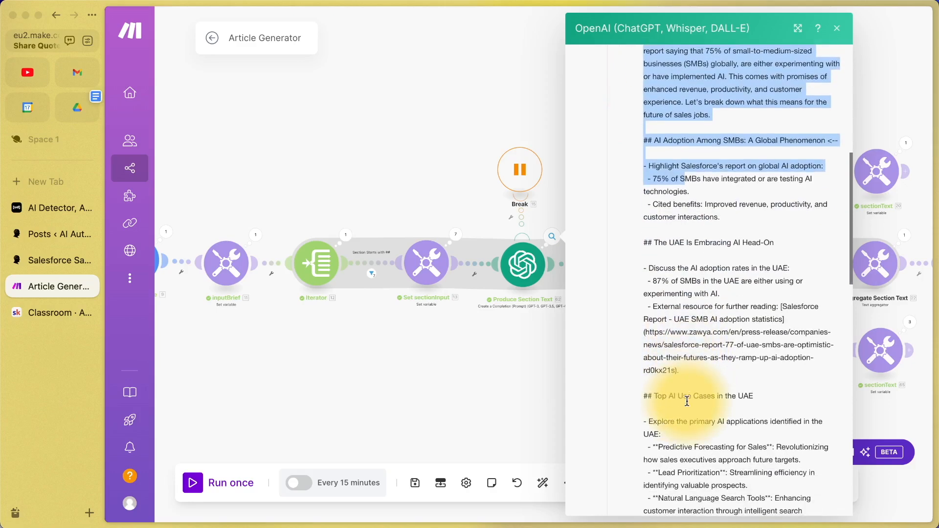
scroll(687, 402, down, 5)
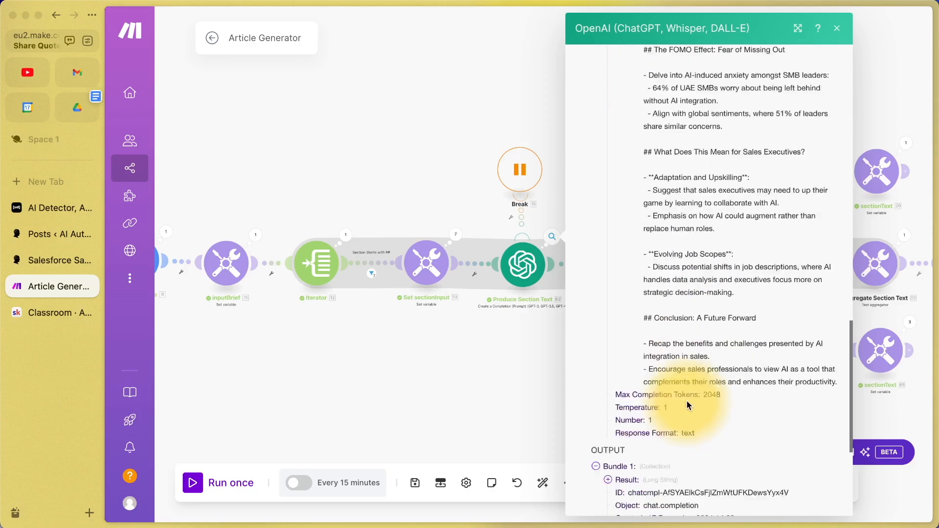
scroll(687, 401, up, 8)
scroll(687, 405, up, 5)
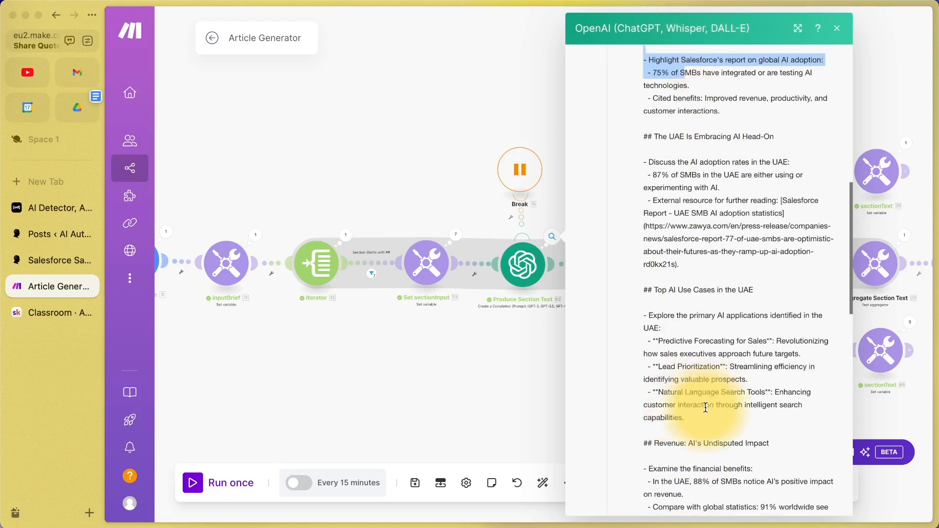
scroll(706, 407, up, 3)
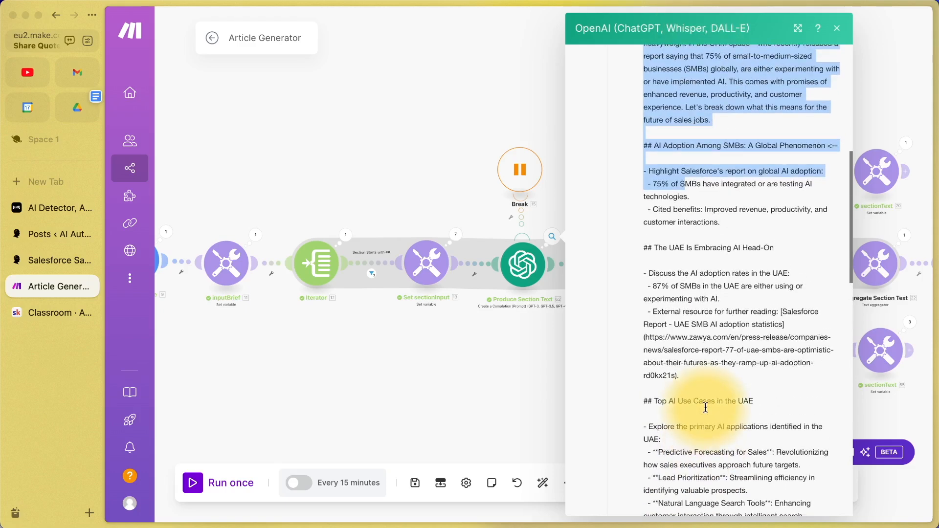
scroll(706, 408, down, 10)
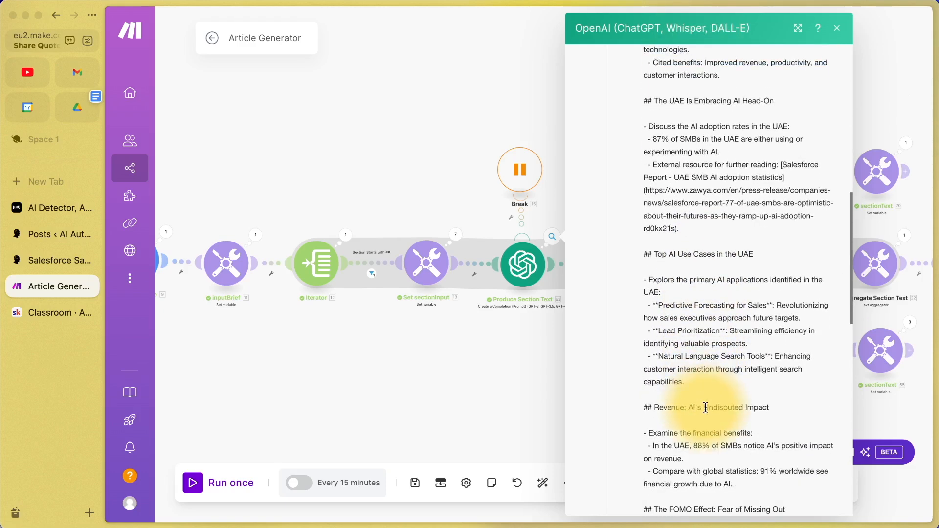
scroll(706, 408, up, 10)
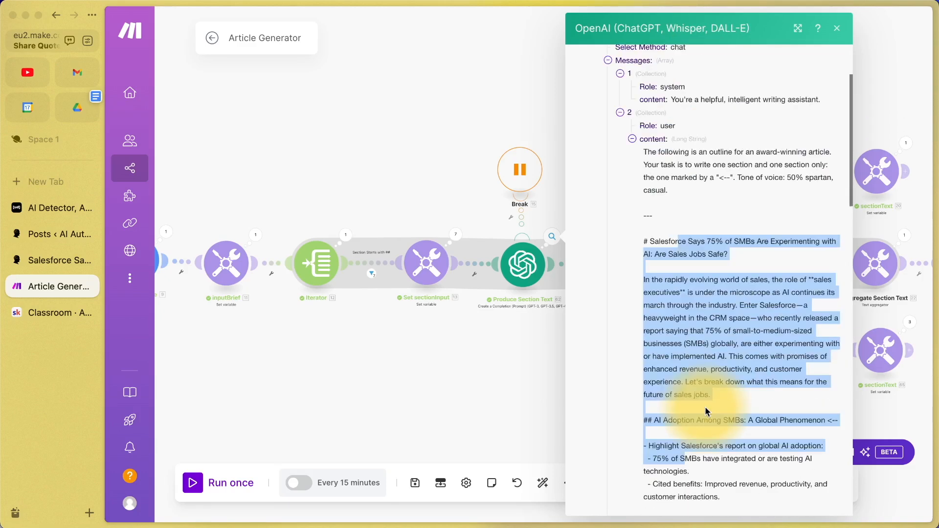
scroll(706, 411, down, 2)
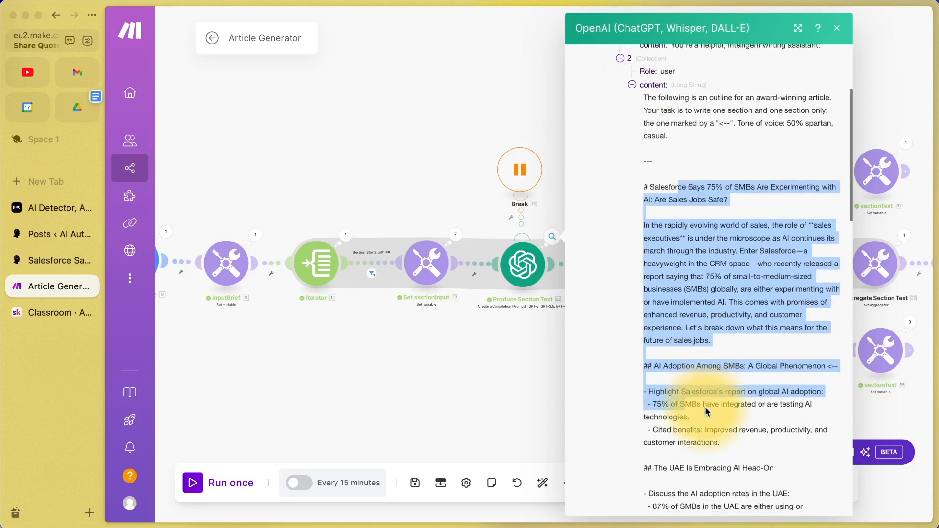
Highlight the arrow-marked "AI Adoption Among SMBs: A Global Phenomenon" heading and its bullets in the user message, and close the run output.
click(747, 376)
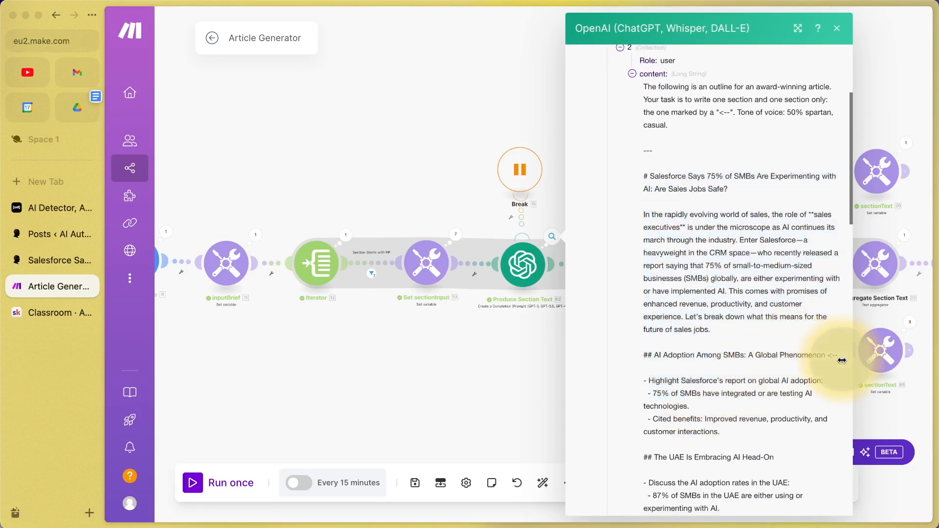
drag(837, 356, 643, 356)
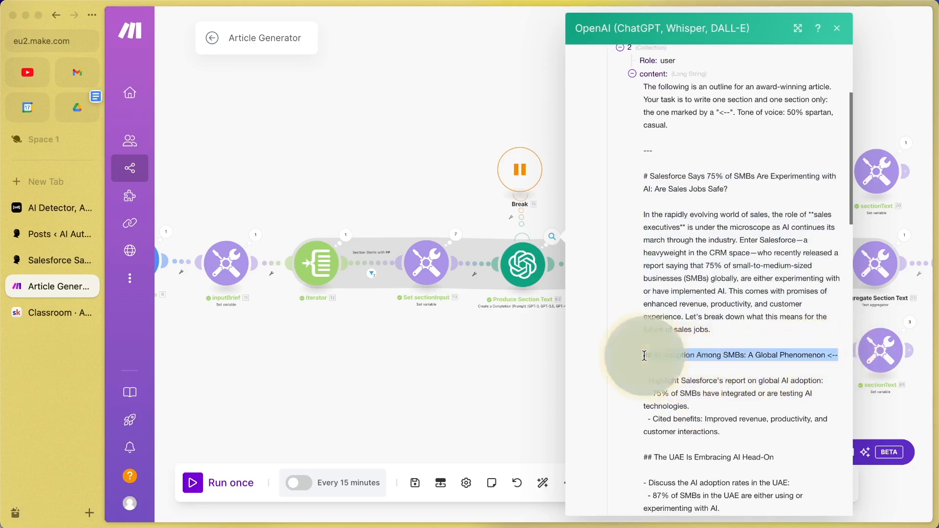
scroll(643, 356, down, 2)
drag(732, 356, 631, 272)
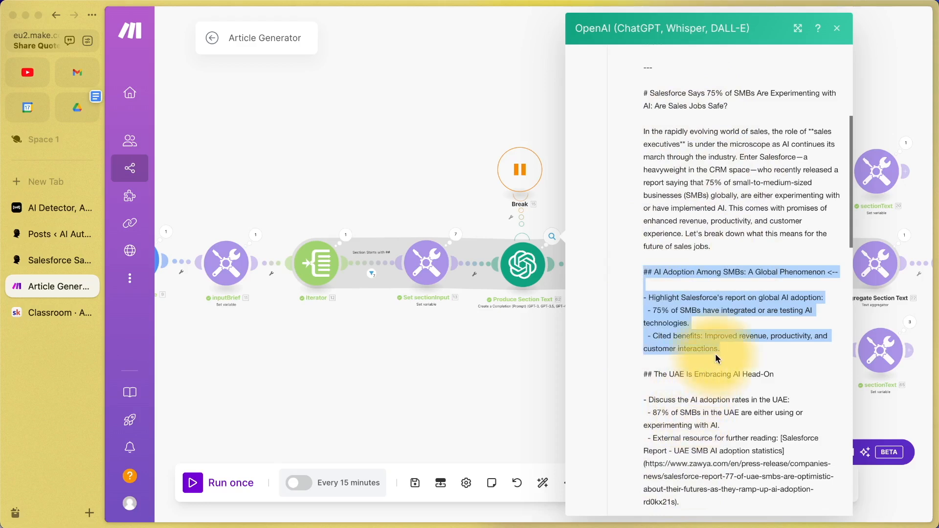
drag(721, 349, 641, 270)
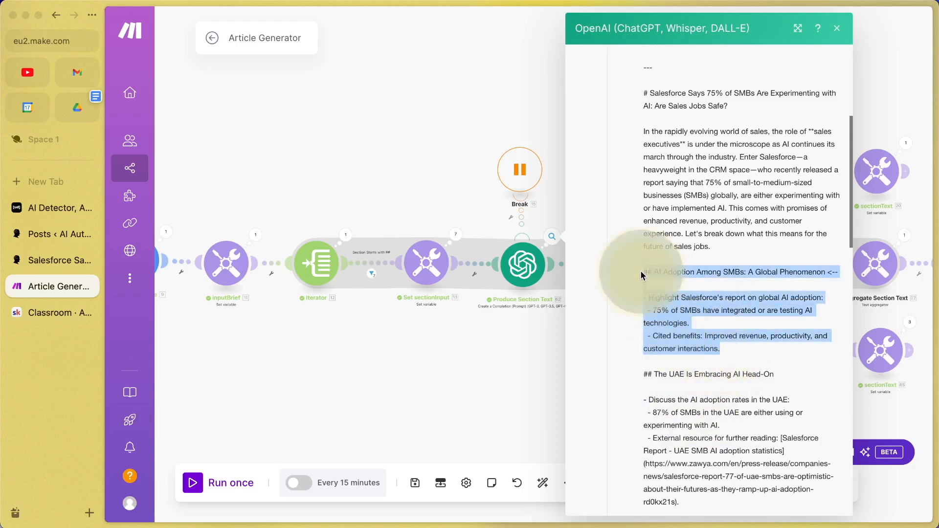
click(488, 333)
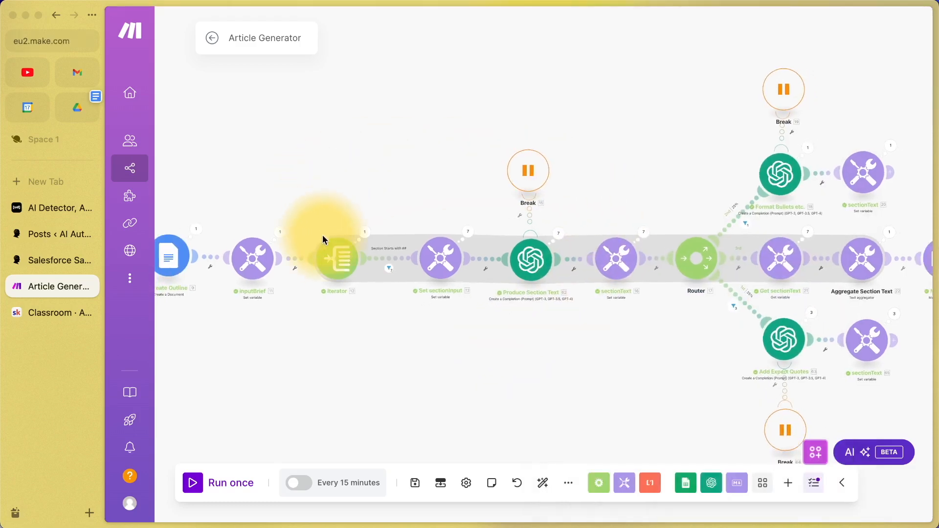
Review the inputBrief variable's value and the Iterator's split-by-newline formula, leaving both modules unchanged.
click(252, 260)
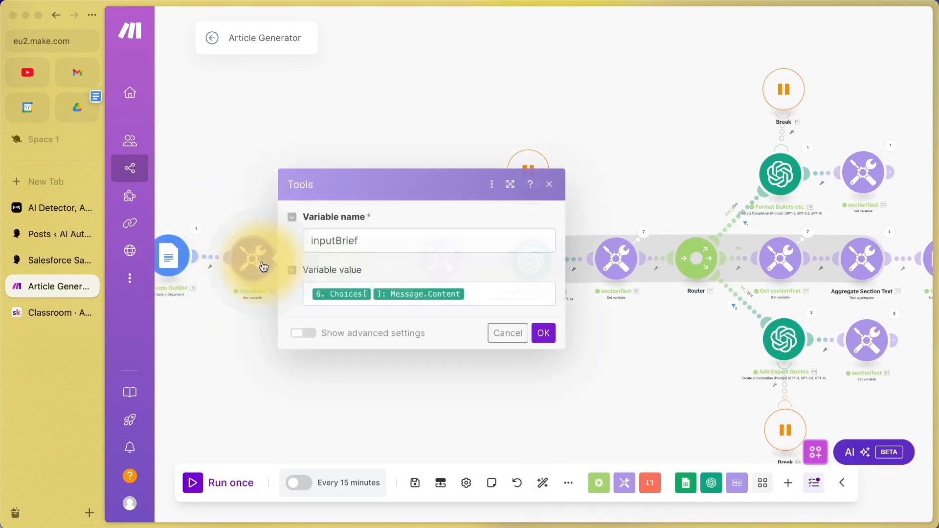
click(508, 333)
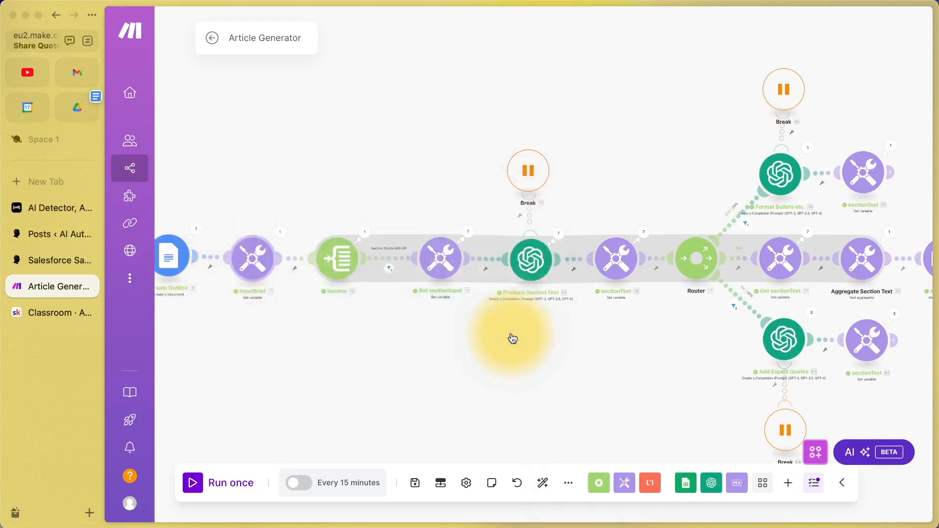
click(338, 262)
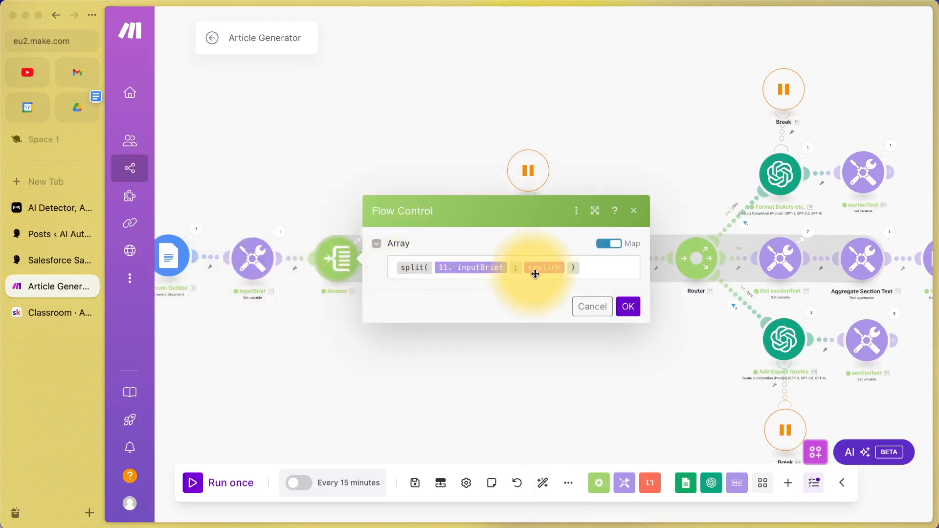
click(601, 309)
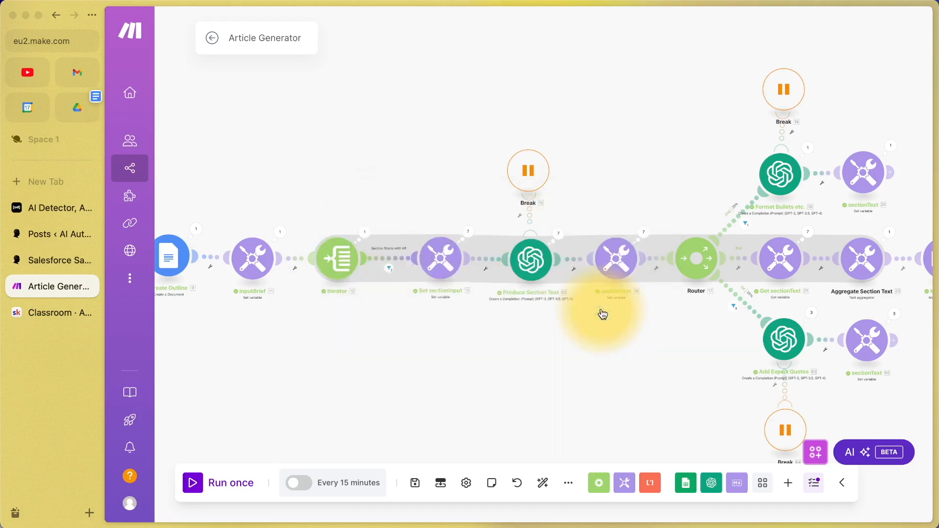
click(332, 258)
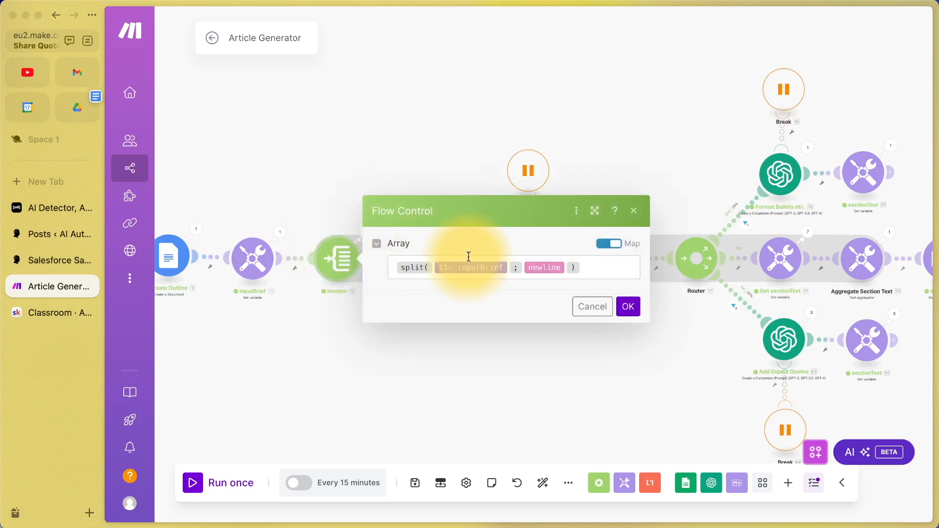
click(594, 310)
Review the "Section Starts with ##" filter against a section heading in the Google Docs outline, and close the filter.
click(390, 267)
click(384, 257)
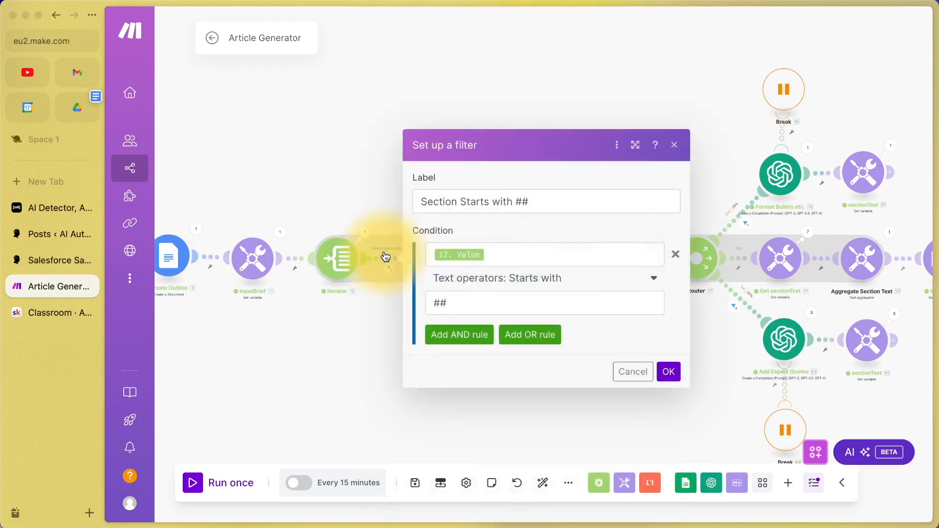
double_click(522, 202)
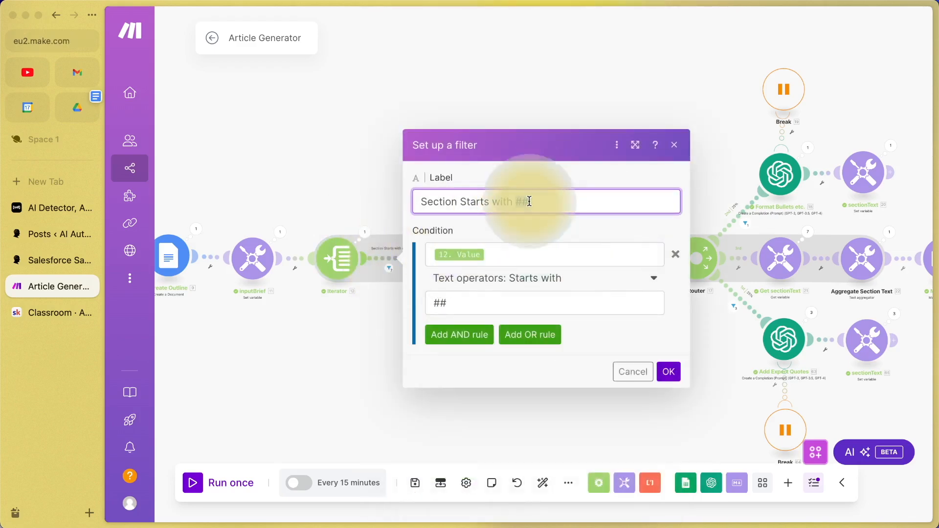
click(76, 108)
drag(333, 257, 731, 258)
click(58, 286)
click(314, 339)
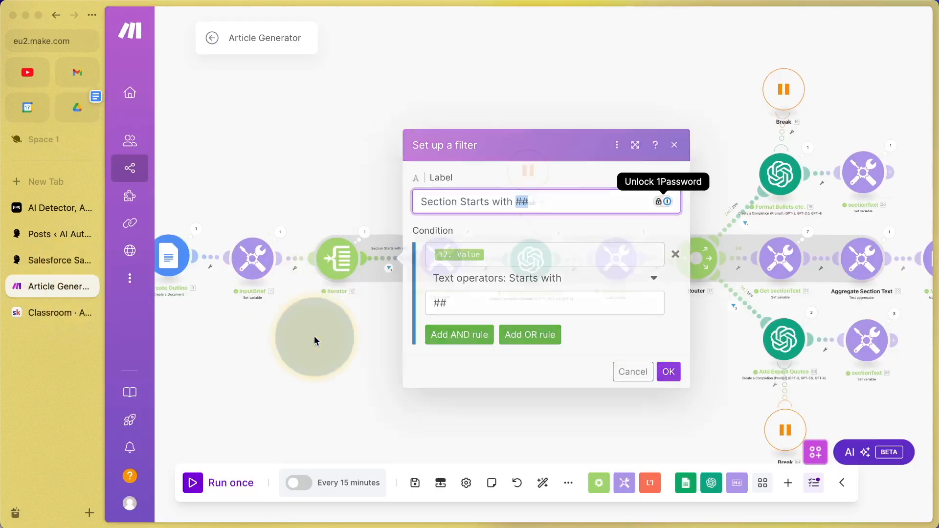
Review the sectionInput variable's replace formula, which adds an arrow marker to the current section heading, leaving the module unchanged.
click(438, 254)
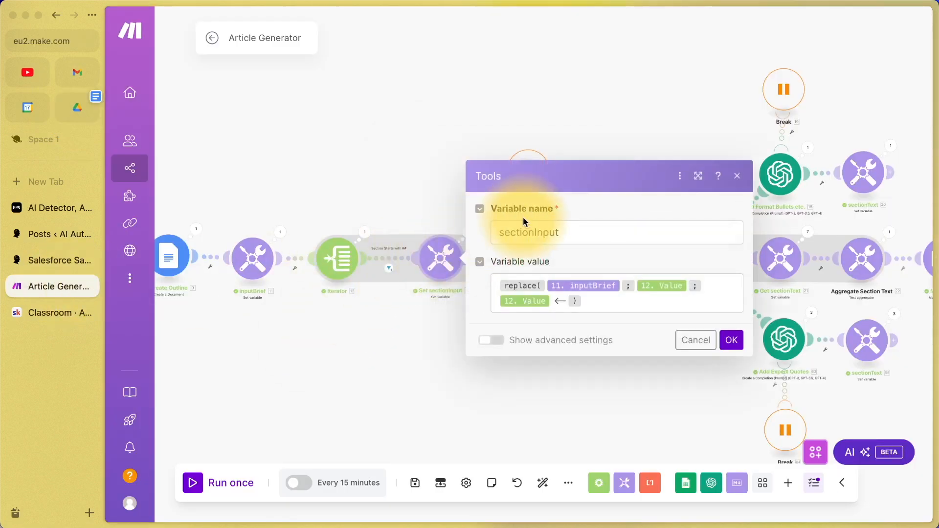
click(577, 304)
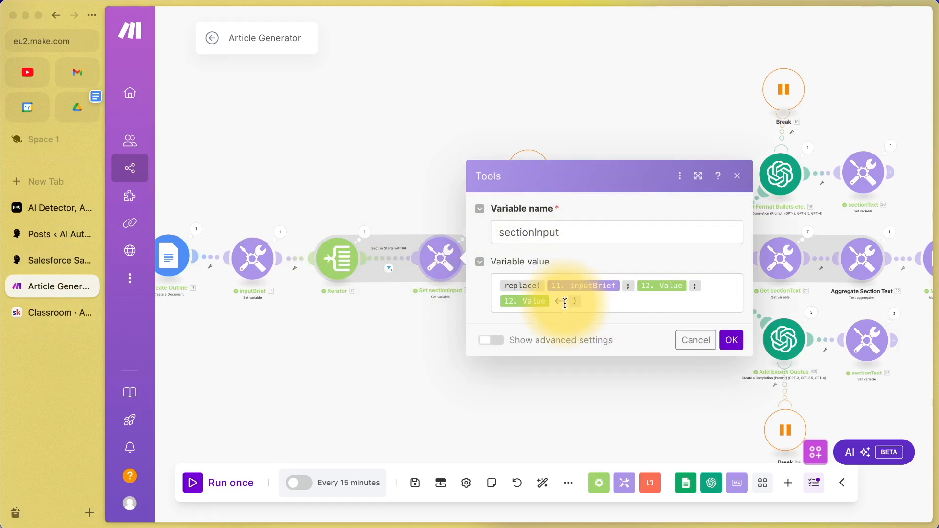
click(695, 340)
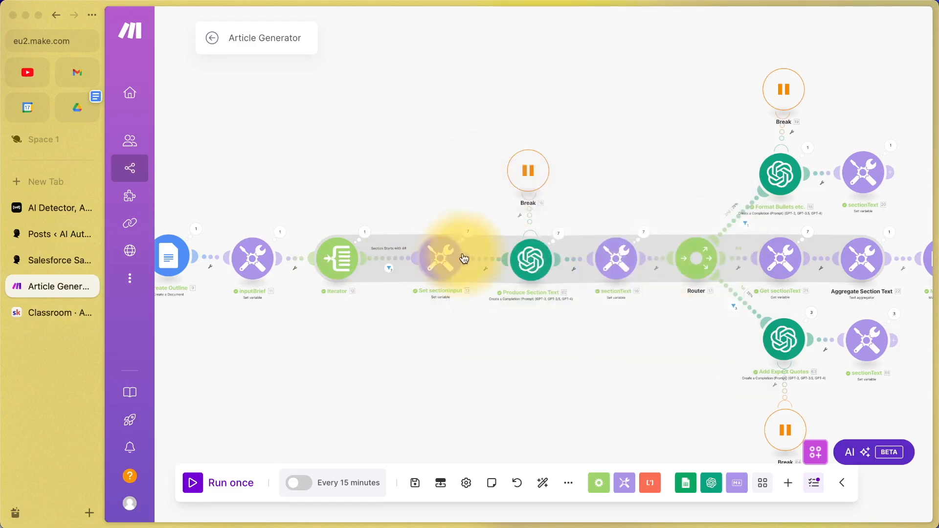
Review the Produce Section Text module's user prompt and its mapped sectionInput variable, leaving the settings unchanged.
click(534, 258)
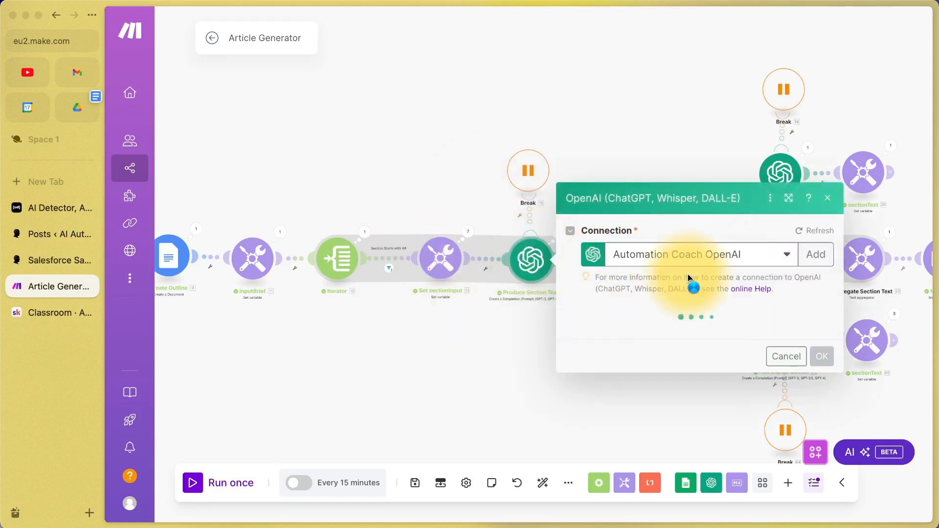
scroll(664, 399, down, 1)
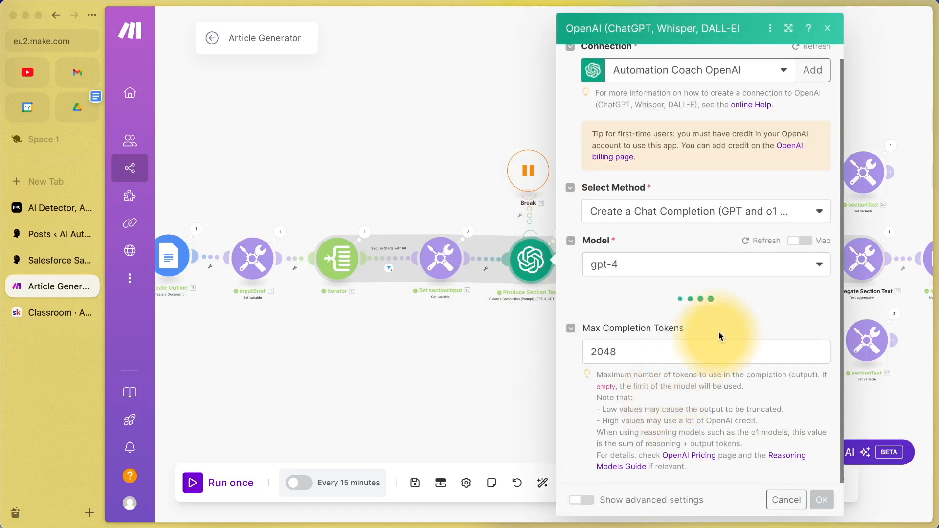
scroll(723, 328, down, 9)
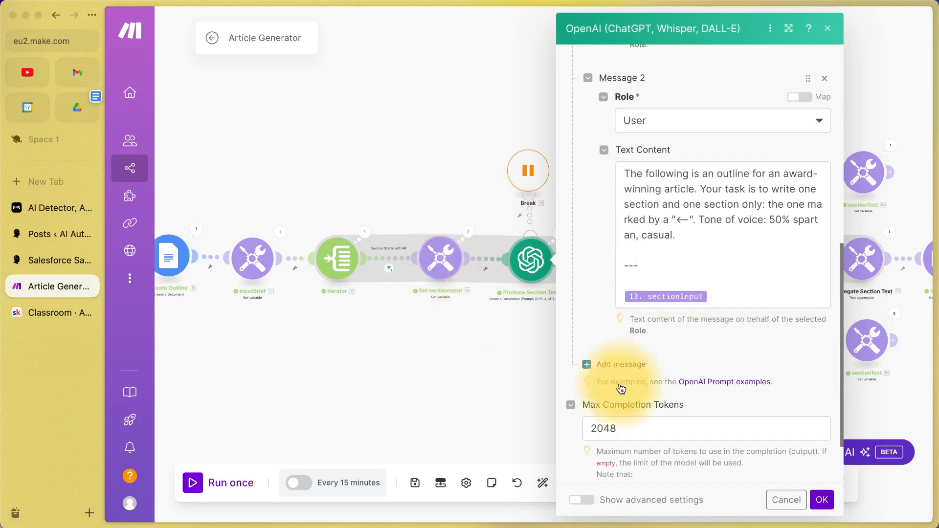
click(782, 500)
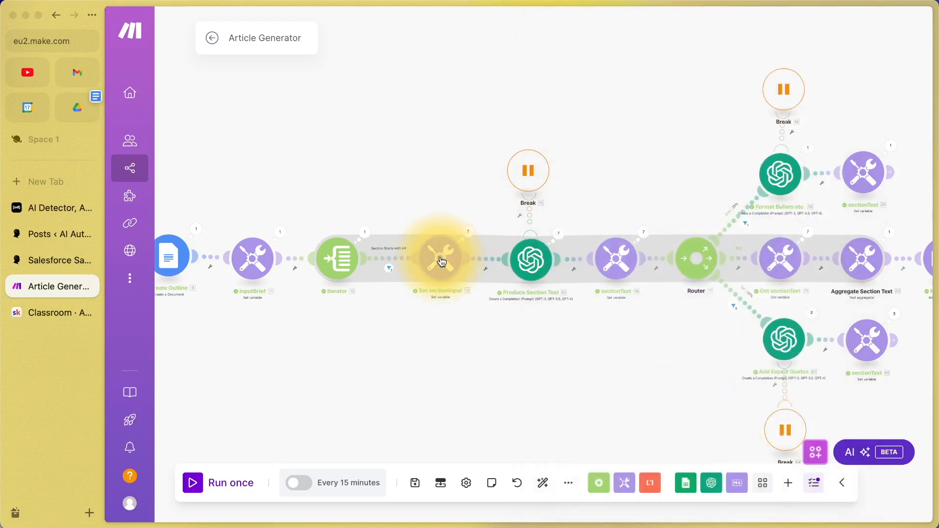
Inspect Operation 2 of the Produce Section Text run, expanding the user message's content in its input.
click(558, 233)
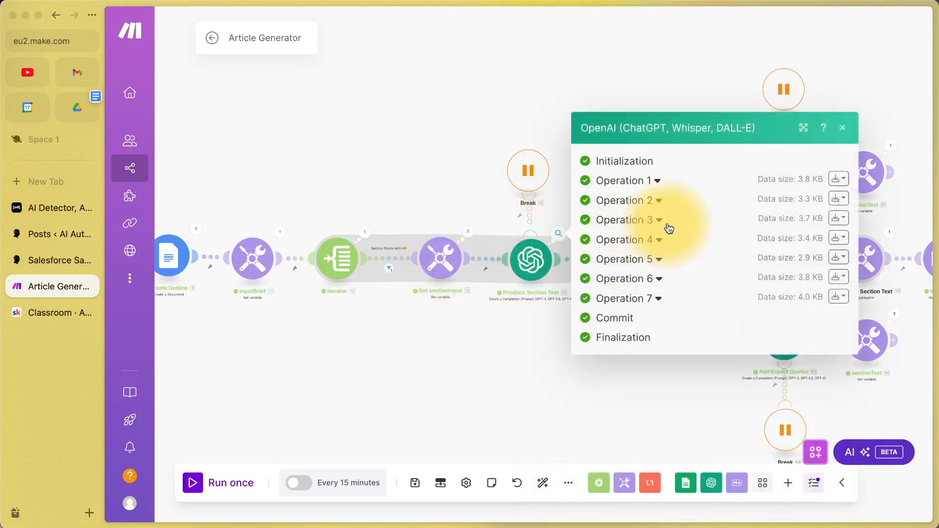
click(636, 201)
click(614, 285)
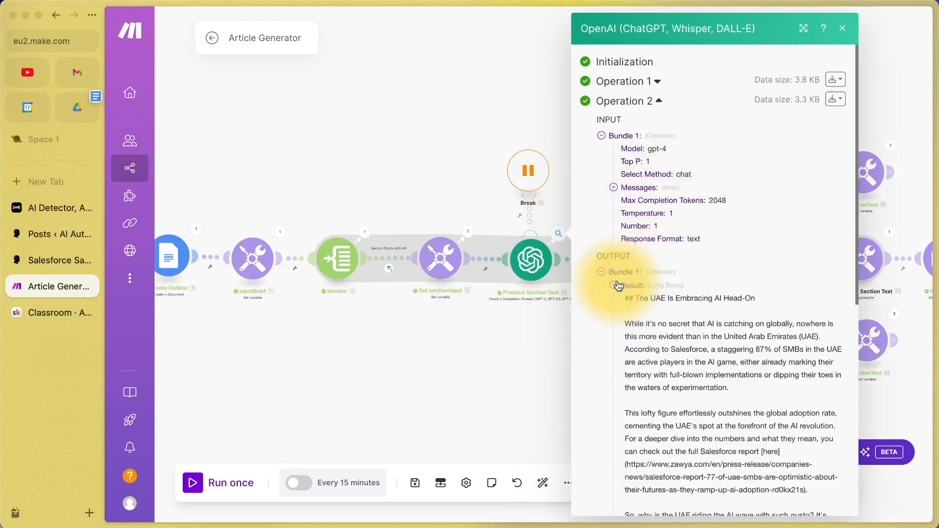
scroll(618, 274, down, 2)
click(614, 127)
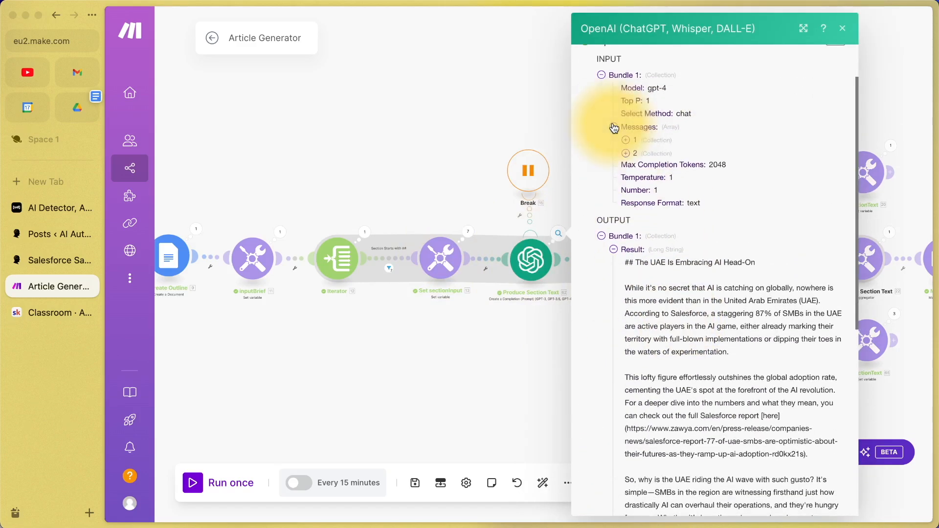
click(626, 153)
click(638, 180)
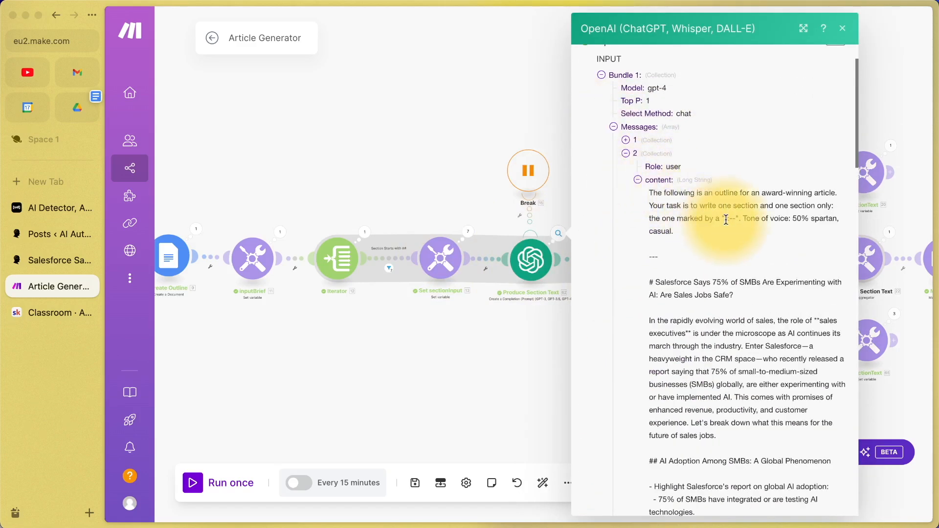
Highlight the arrow-marked "The UAE Is Embracing AI Head-On" heading and its bullets in the user message, and close the run output.
scroll(736, 218, down, 5)
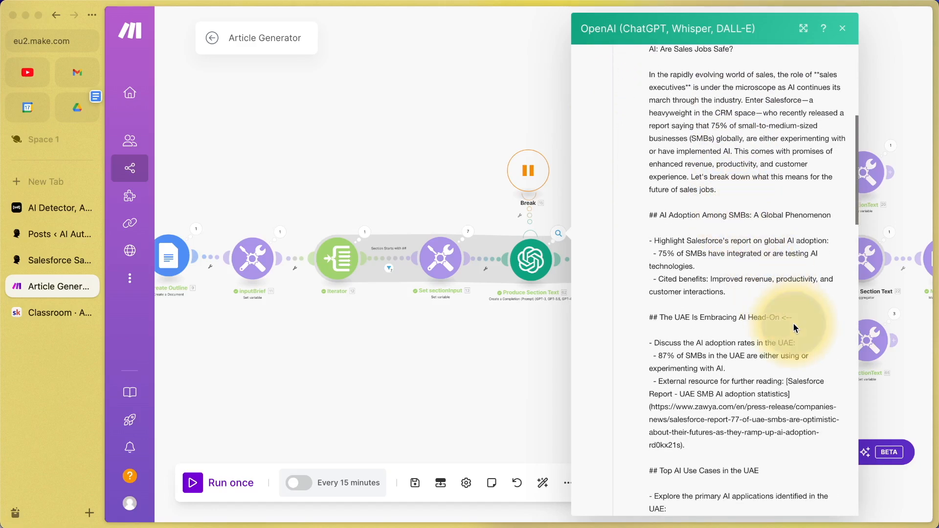
drag(794, 320, 688, 446)
click(532, 365)
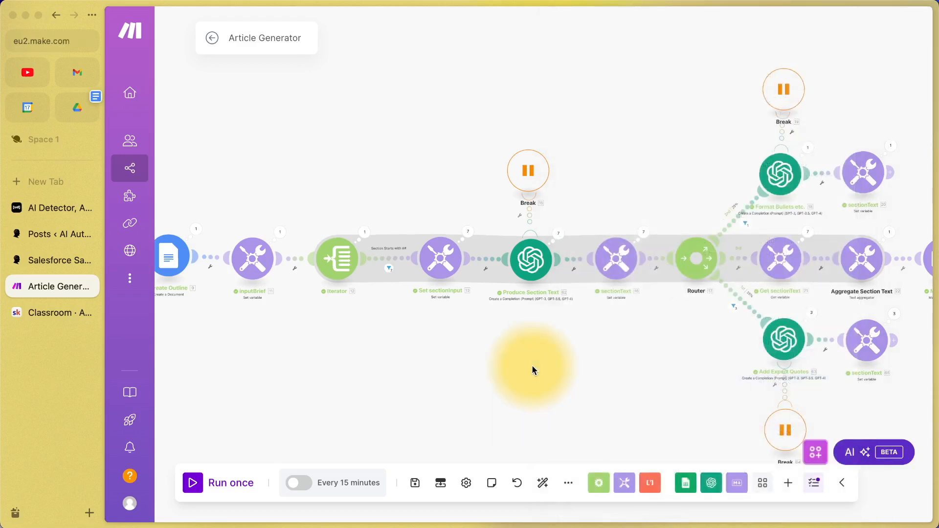
Read Operation 3's output text for "Top AI Use Cases in the UAE" in the Produce Section Text run, highlighting its paragraphs, and close it.
click(531, 244)
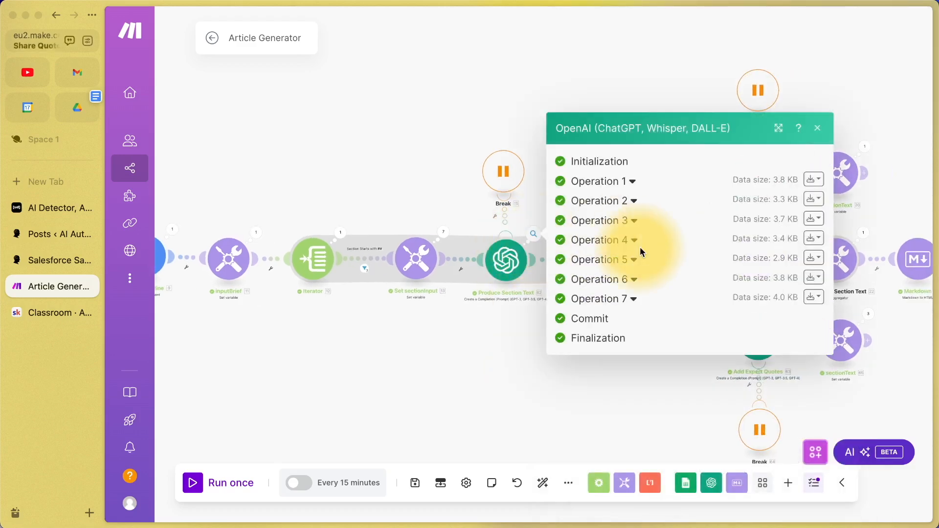
click(631, 219)
click(598, 305)
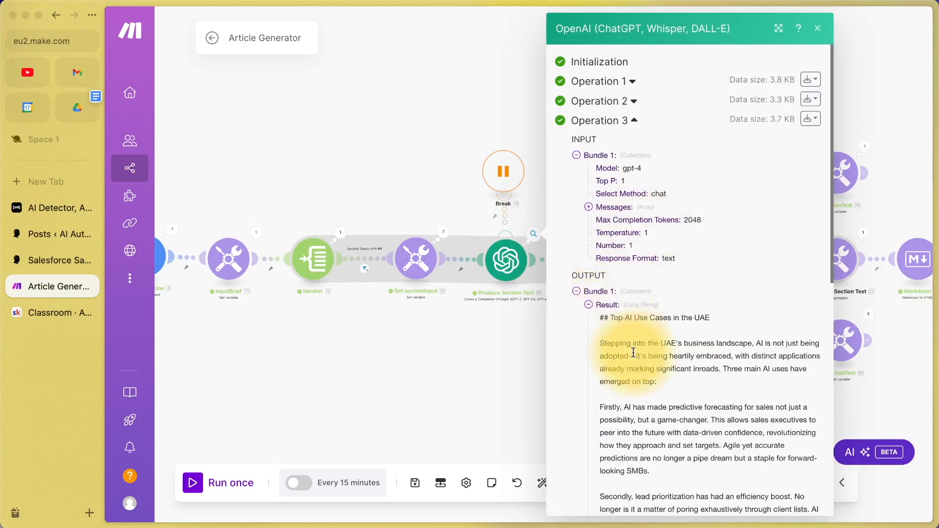
scroll(622, 338, down, 5)
drag(644, 173, 662, 424)
scroll(685, 421, down, 5)
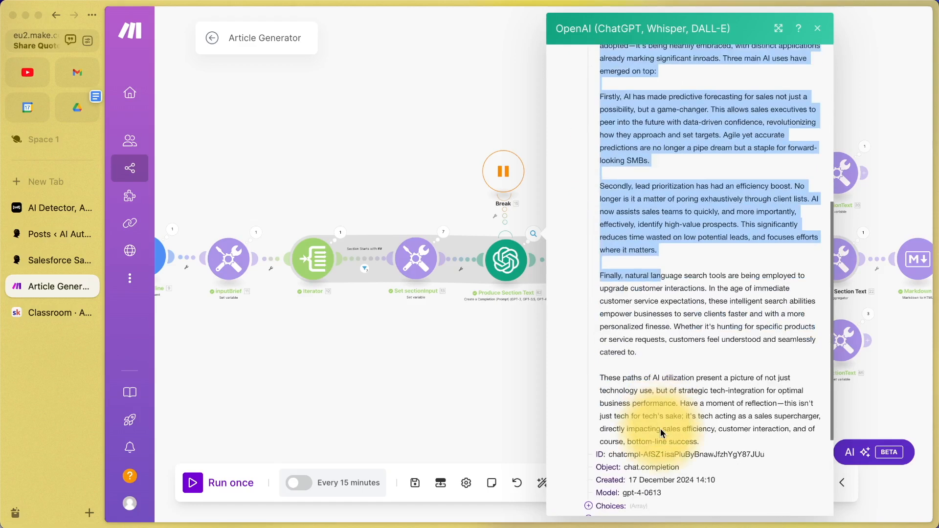
scroll(712, 416, up, 3)
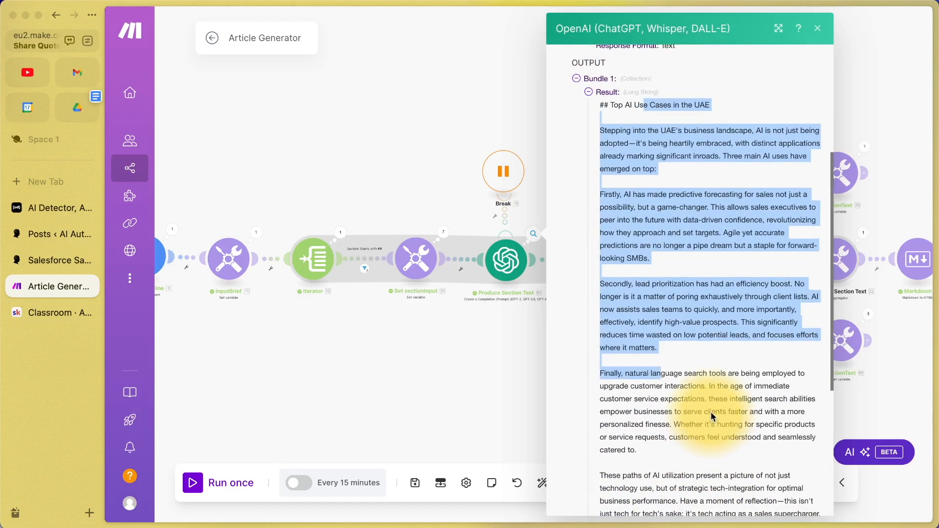
click(503, 389)
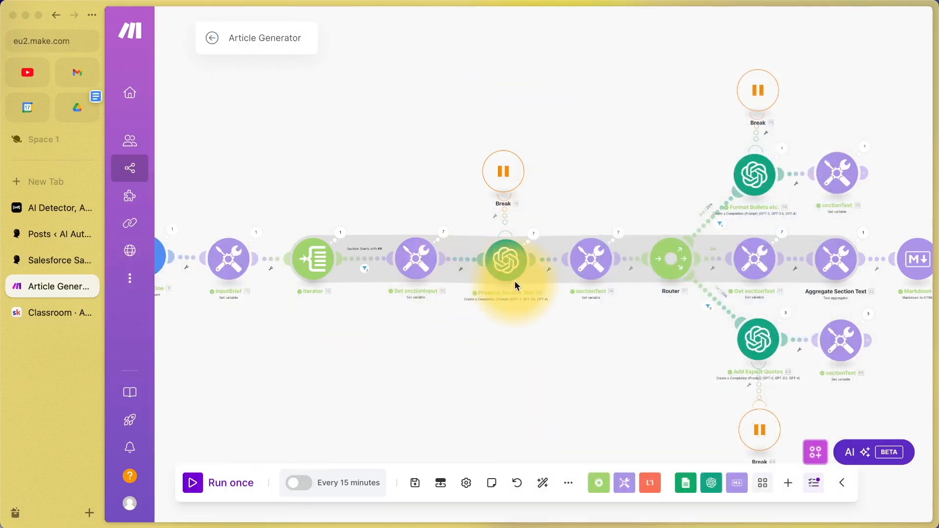
Review the sectionText variable's mapped message content, leaving it unchanged, and examine the Router's three branches.
click(597, 260)
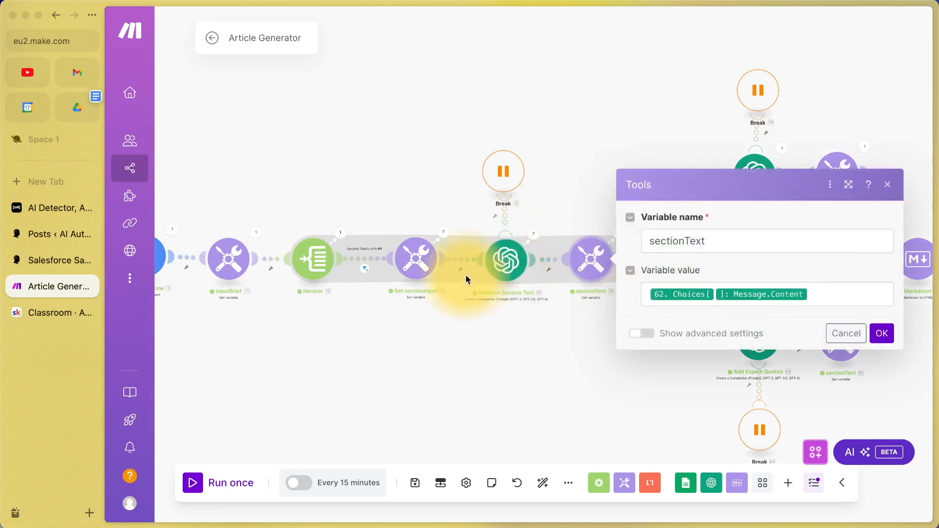
click(589, 399)
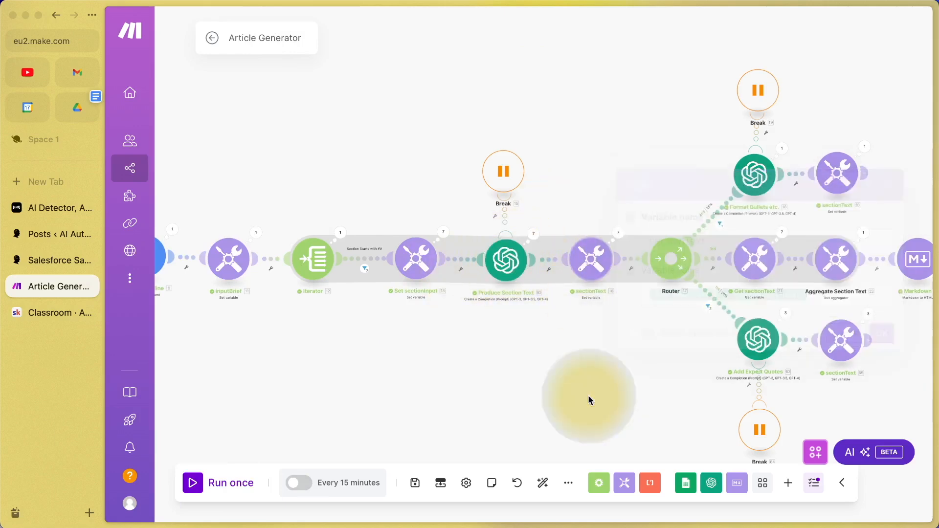
scroll(644, 304, up, 3)
scroll(645, 305, right, 3)
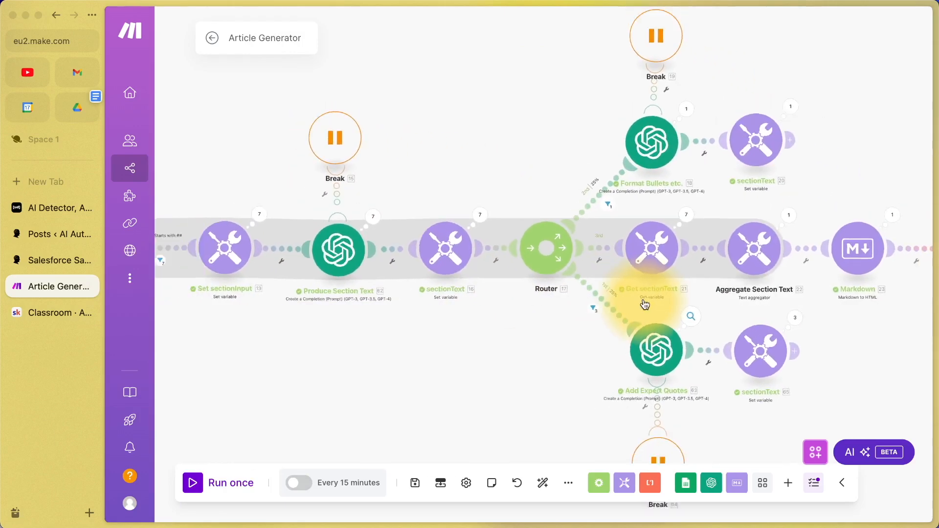
scroll(644, 304, up, 5)
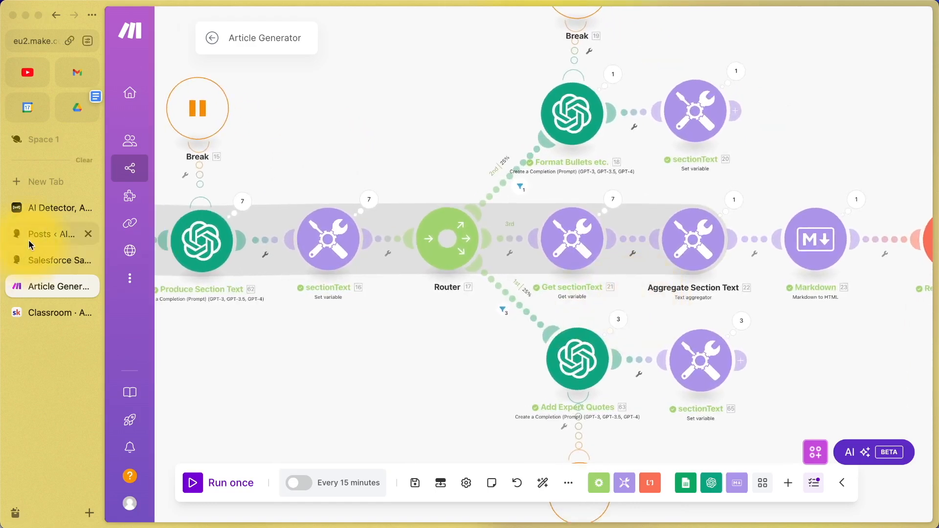
Switch to the published Salesforce article and highlight the "Automation Coach, an AI teacher, remarked," attribution in the "The UAE Is Embracing AI Head-On" section.
click(31, 257)
click(487, 247)
scroll(487, 248, up, 10)
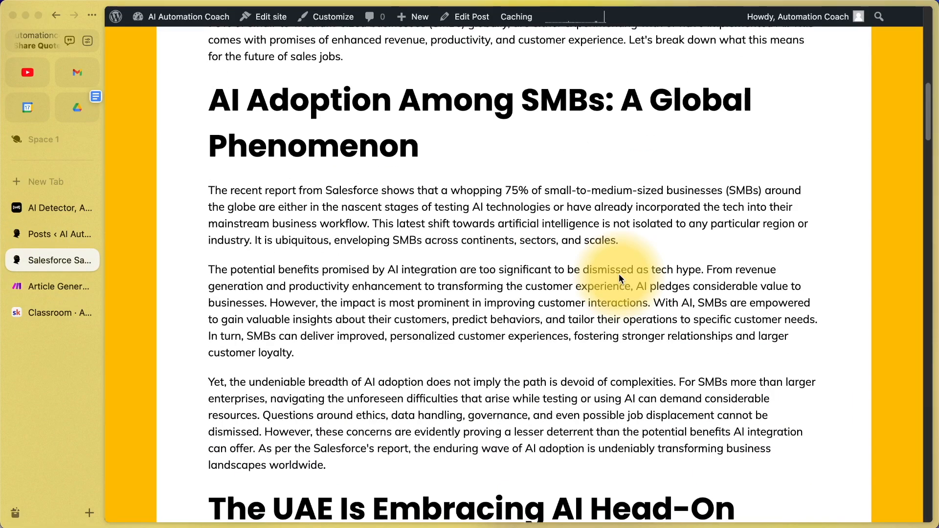
scroll(227, 279, down, 10)
triple_click(215, 272)
click(388, 292)
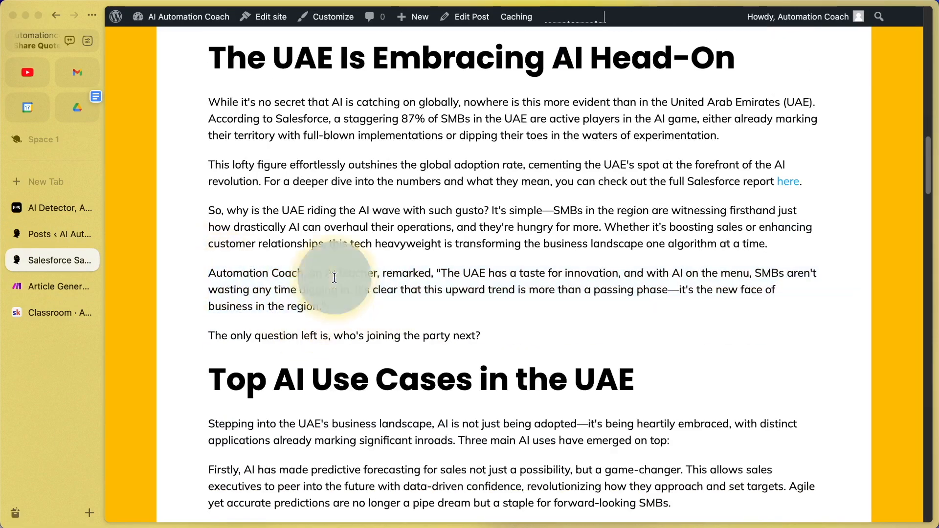
drag(210, 273, 435, 275)
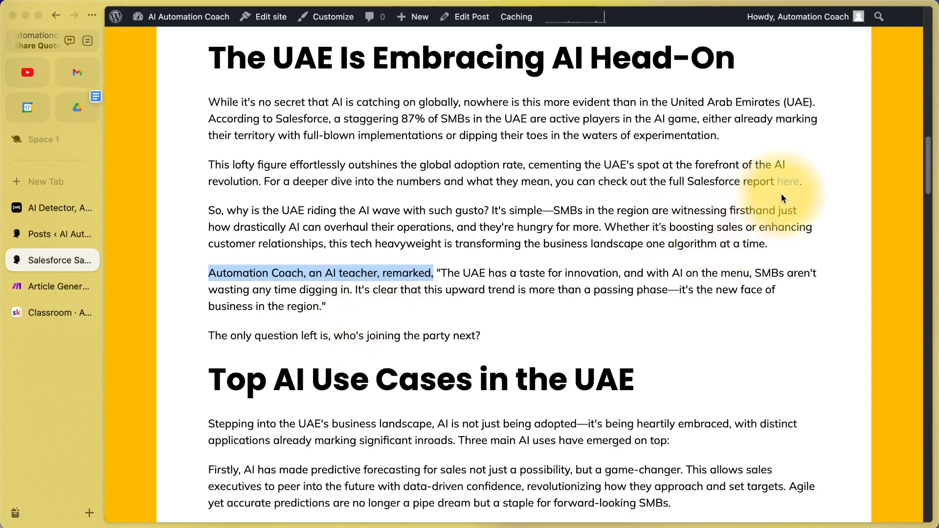
Highlight the article's bulleted passage from "Regional Concerns in the UAE" through "Universal Apprehension" in the FOMO section.
scroll(555, 259, down, 15)
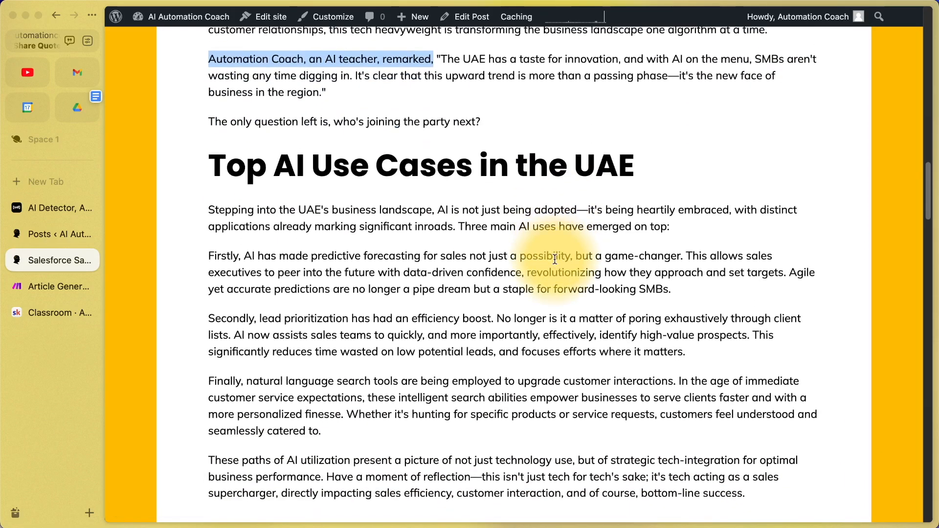
scroll(555, 260, down, 7)
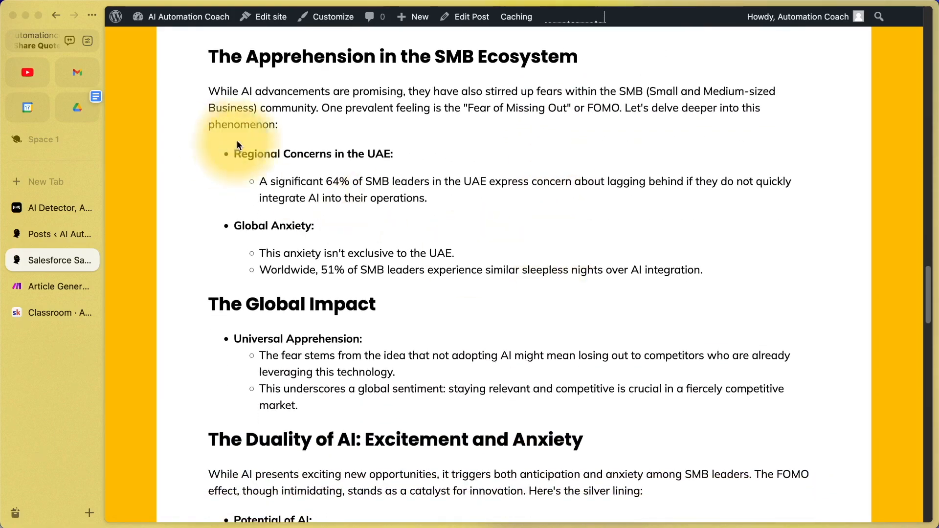
drag(237, 142, 465, 419)
scroll(464, 421, down, 4)
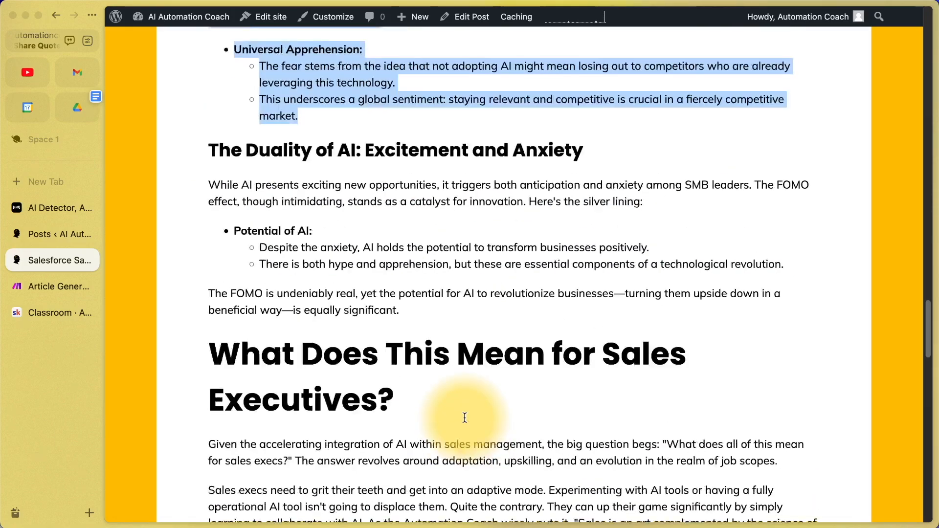
scroll(464, 420, up, 15)
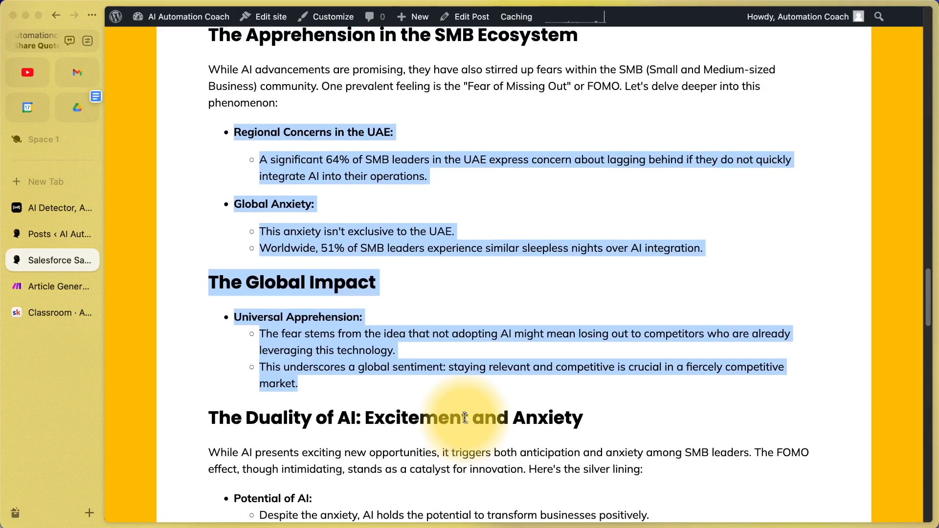
Compare the article's plain-paragraph sections and highlight the full text under "What Does This Mean for Sales Executives?".
scroll(464, 417, up, 20)
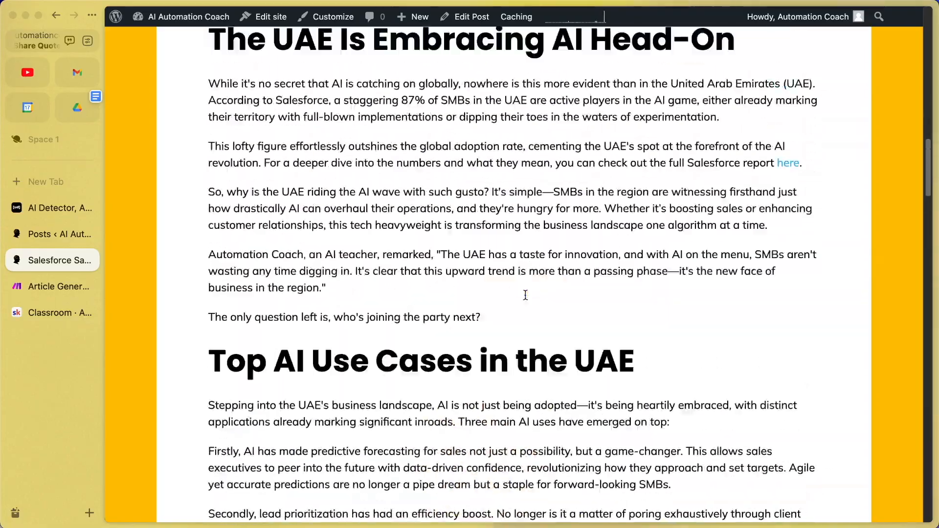
scroll(526, 298, up, 5)
scroll(534, 294, down, 20)
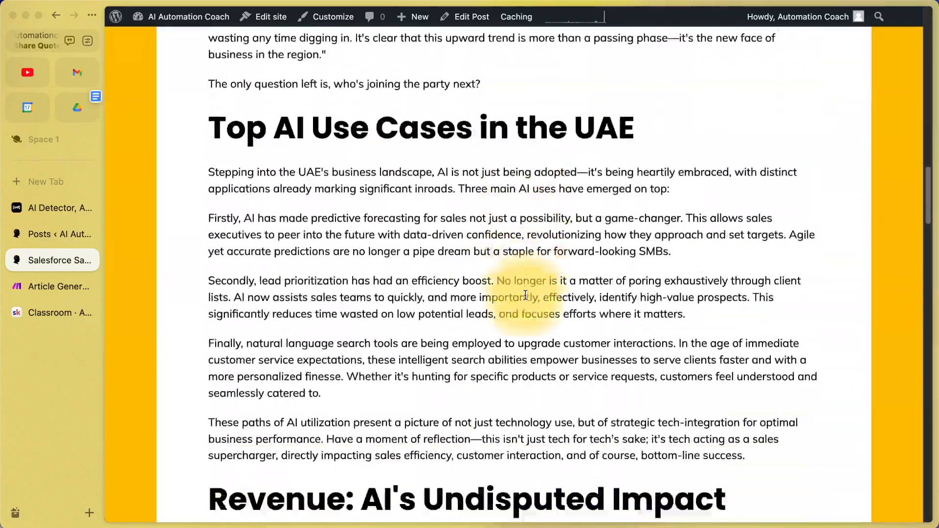
scroll(526, 295, down, 20)
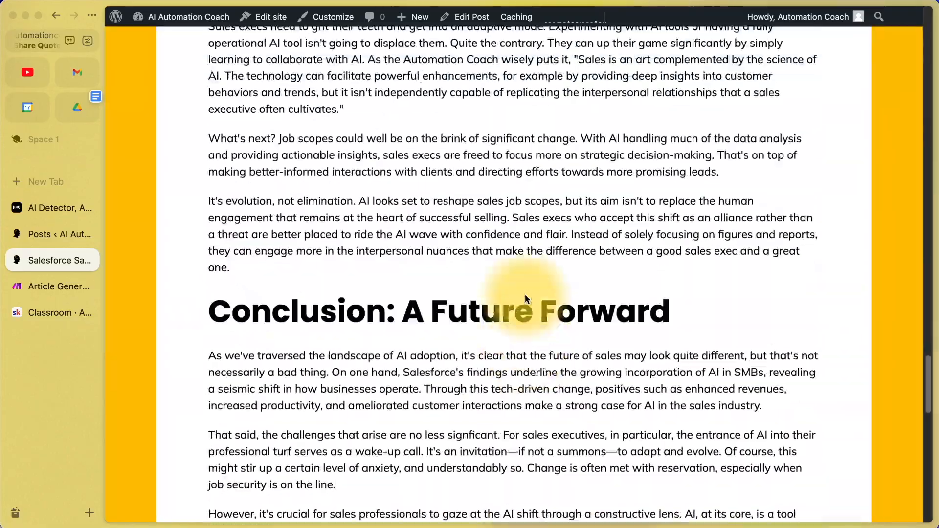
drag(209, 77, 380, 371)
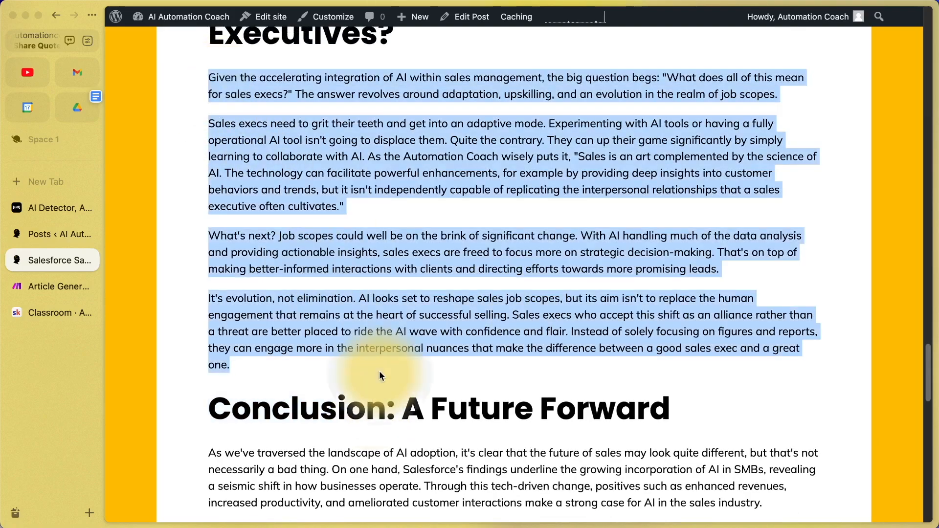
scroll(380, 372, down, 4)
Look back at the formatted bullets under "The FOMO Effect: Fear of Missing Out" and return to the Article Generator scenario.
scroll(380, 371, up, 15)
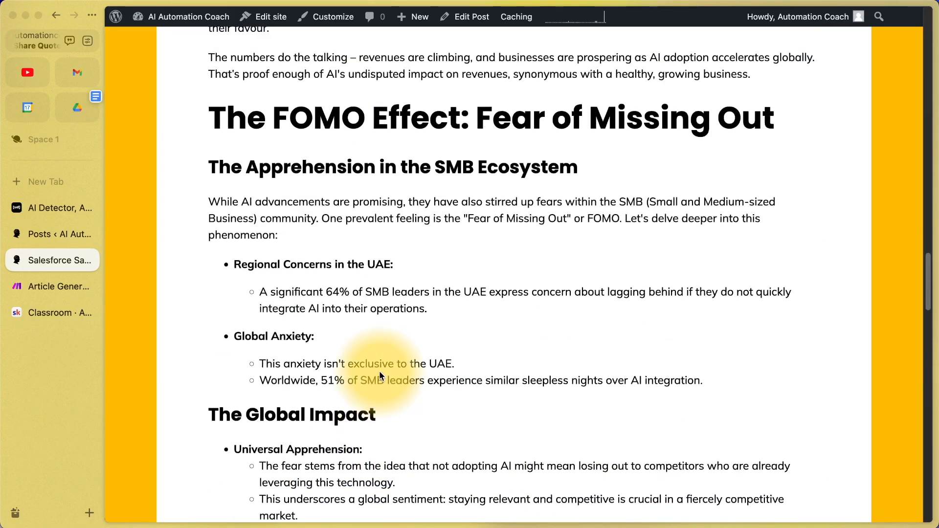
scroll(379, 371, up, 3)
click(51, 286)
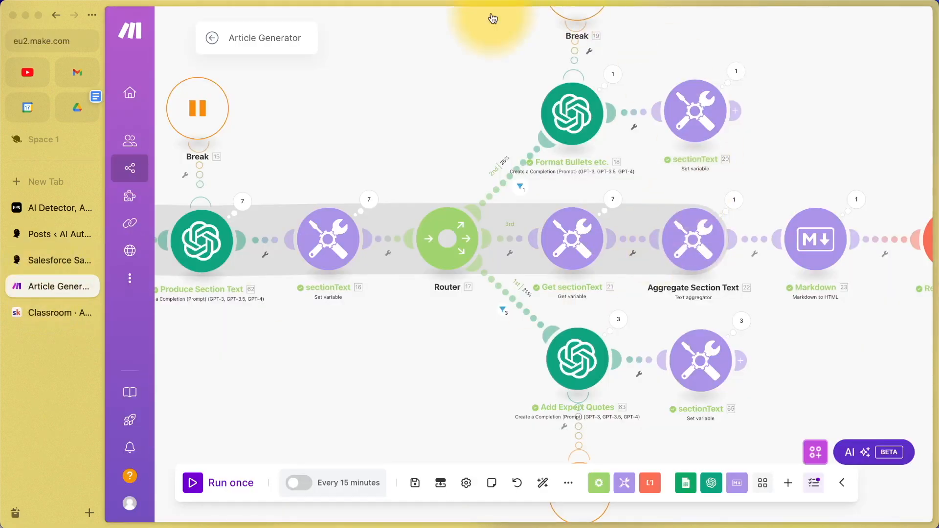
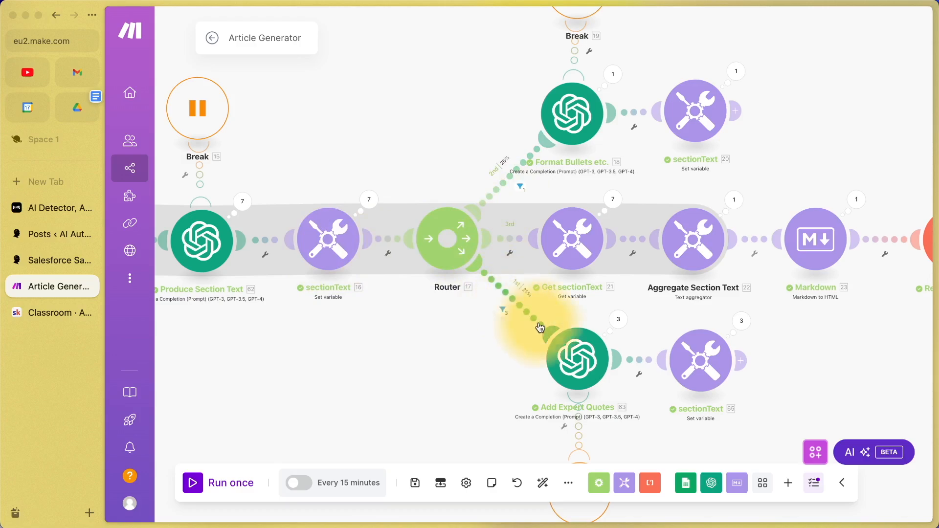
Switch to the published Salesforce article and highlight the full Automation Coach quote paragraph above "Top AI Use Cases in the UAE".
click(30, 260)
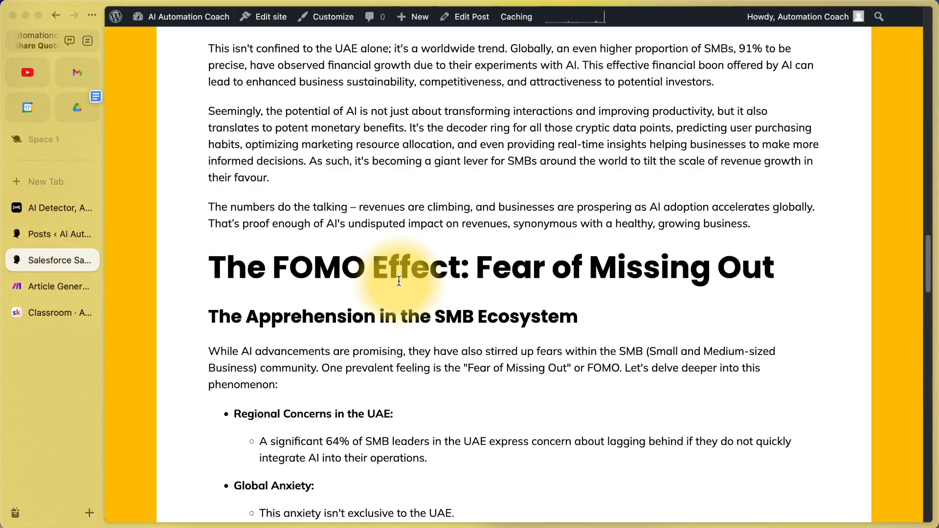
scroll(421, 279, up, 10)
scroll(399, 281, up, 3)
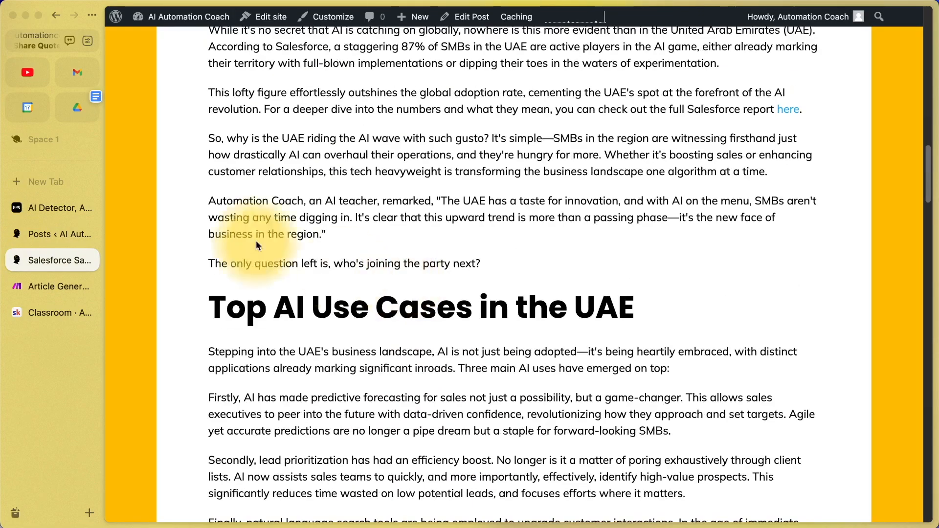
drag(201, 204, 391, 233)
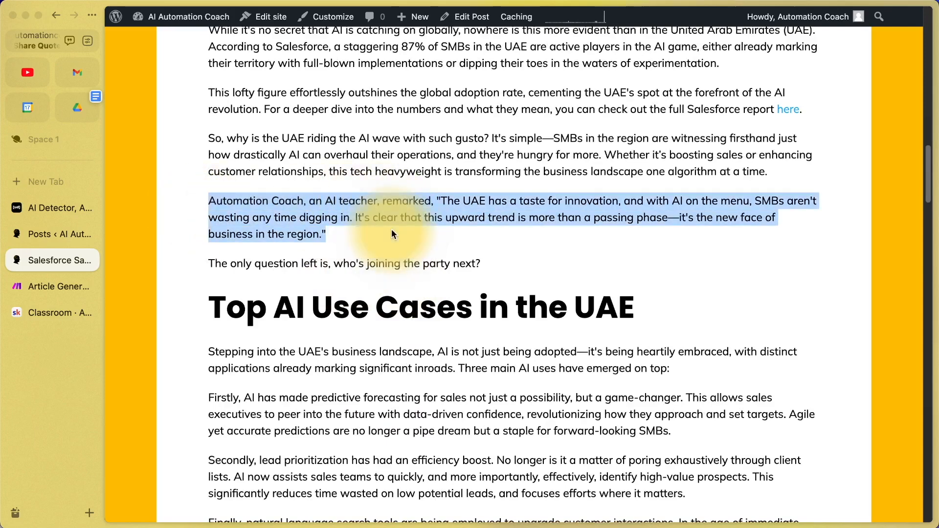
Return to the Article Generator scenario and examine the random-number condition in the filter on the router's Add Expert Quotes route.
click(30, 286)
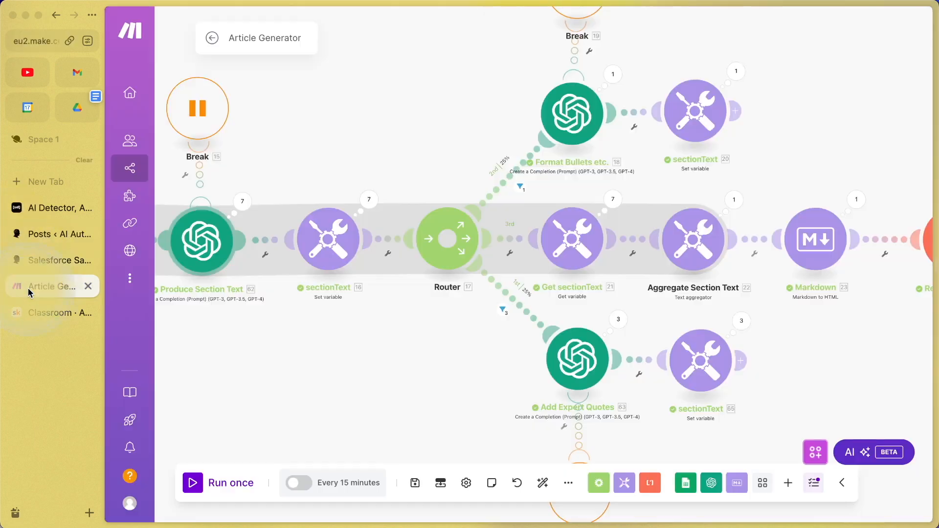
click(517, 306)
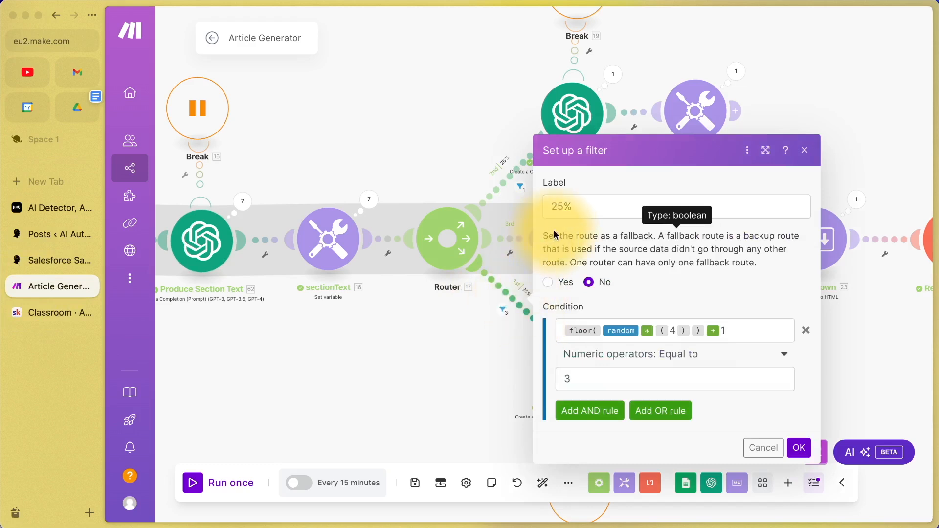
click(580, 206)
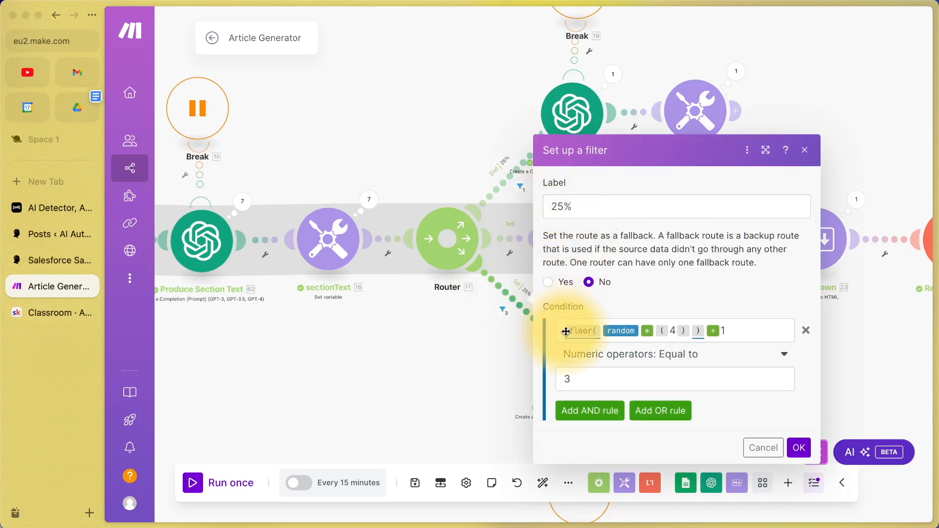
mouse_move(579, 334)
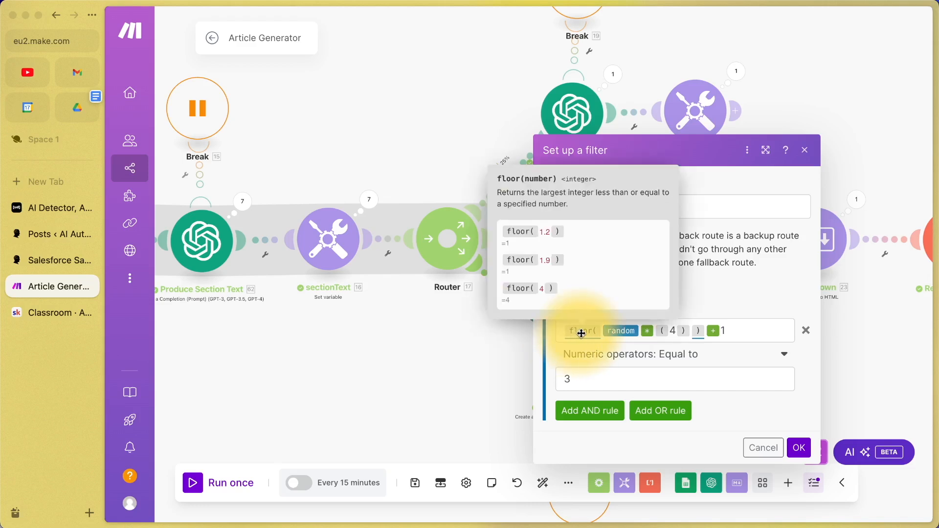
mouse_move(611, 334)
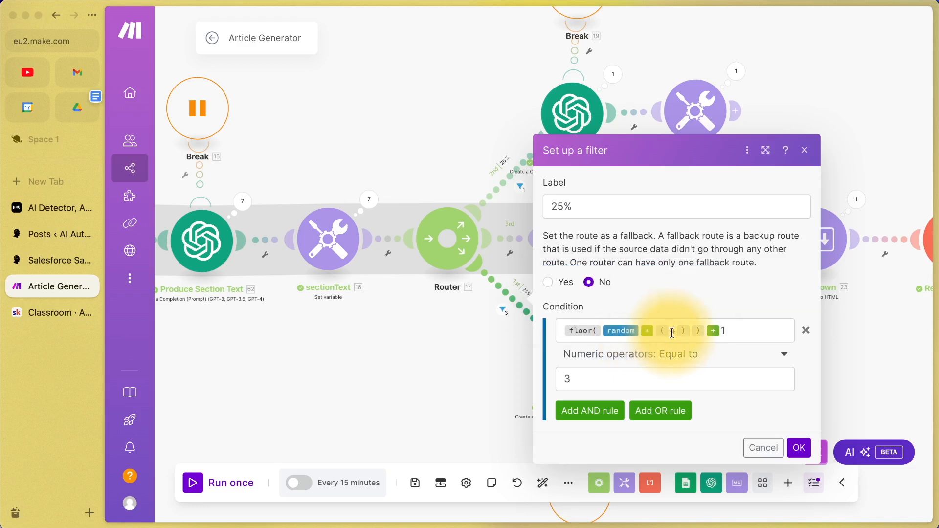
click(723, 332)
key(BackSpace)
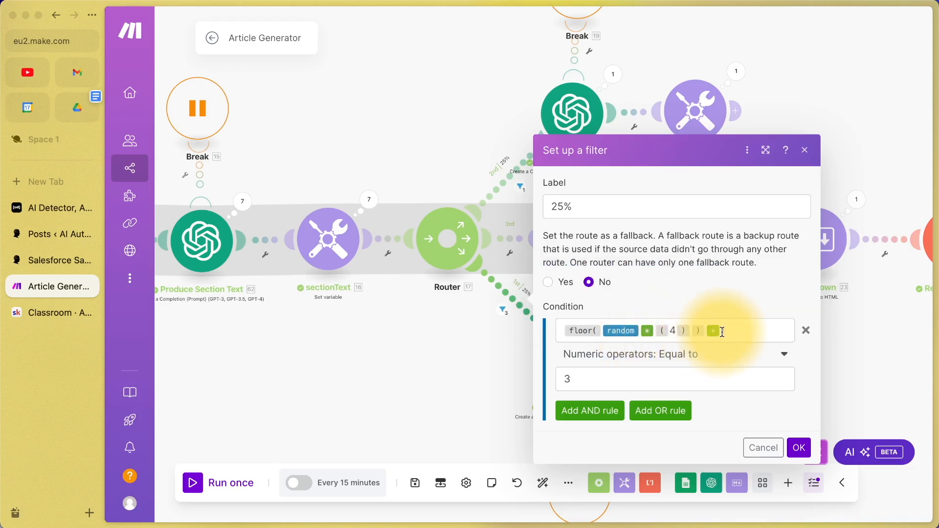
text(1)
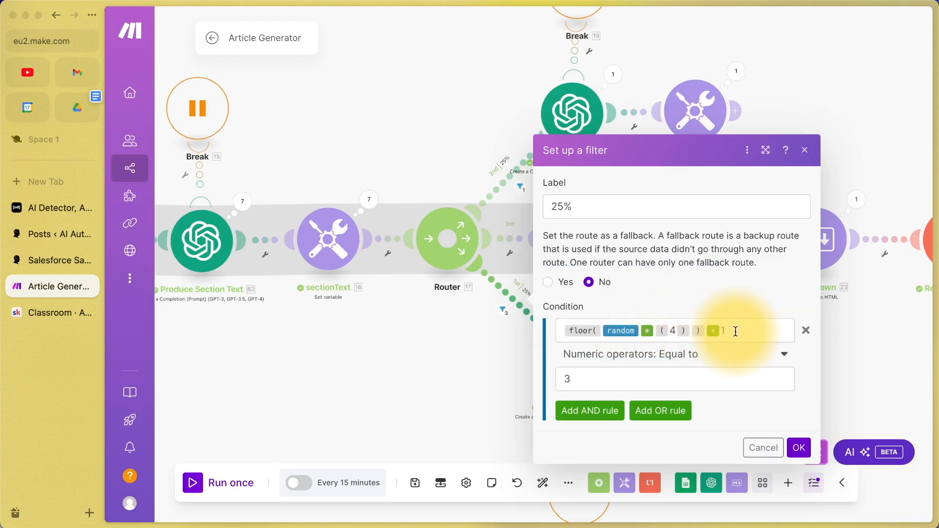
Highlight the number the filter's random result is compared with, and close the filter without saving.
click(583, 382)
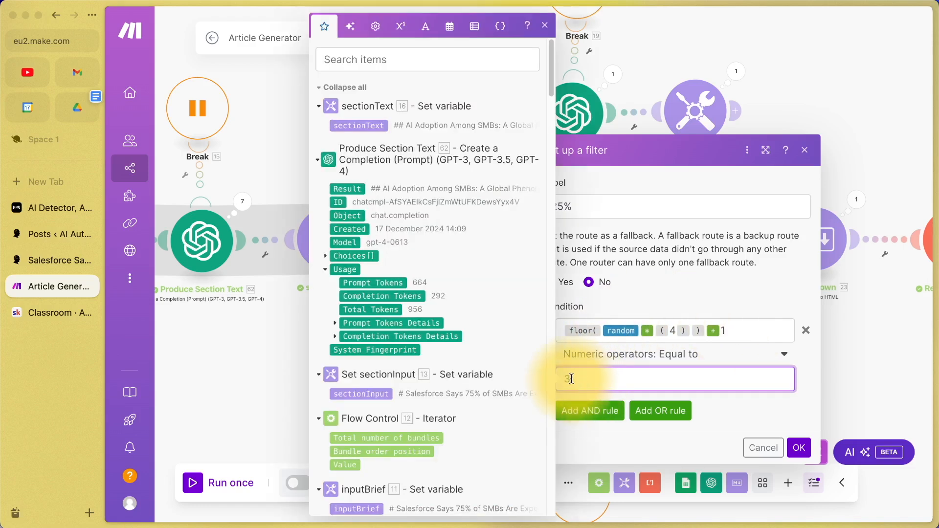
double_click(567, 380)
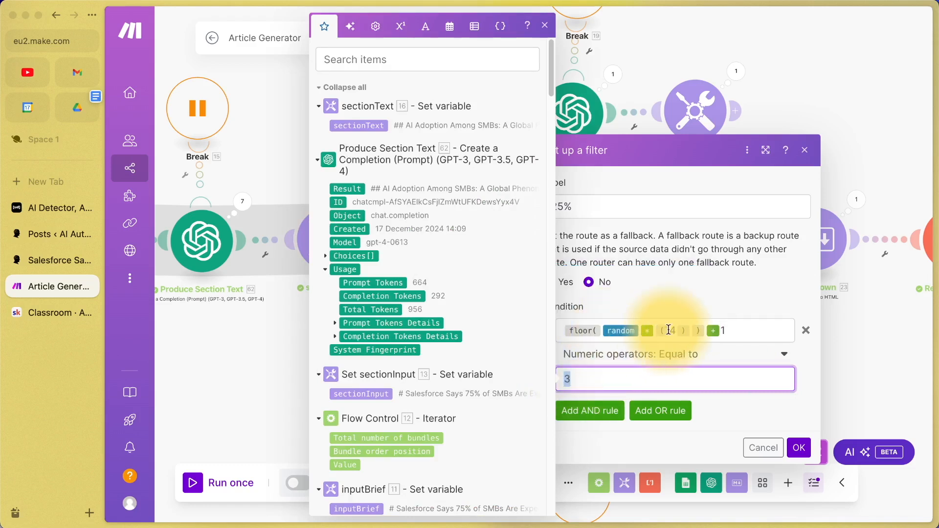
click(724, 332)
text(1)
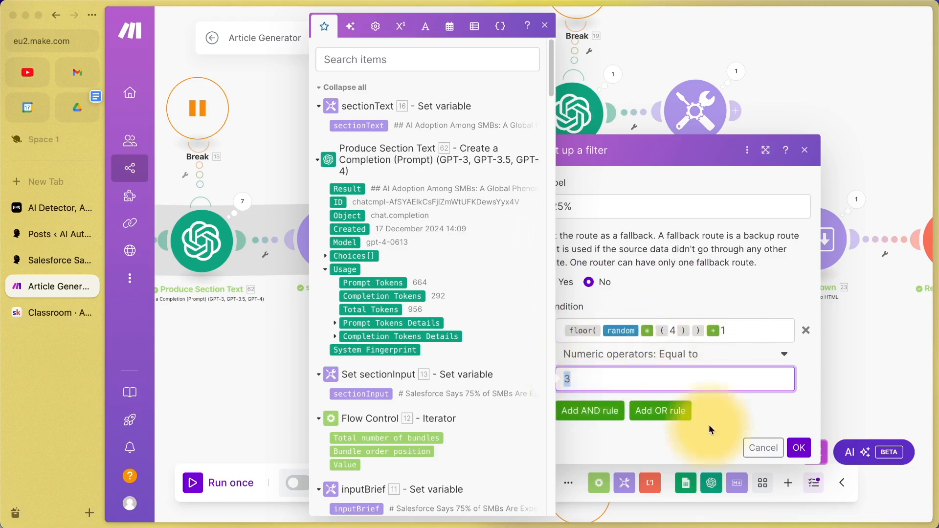
click(766, 450)
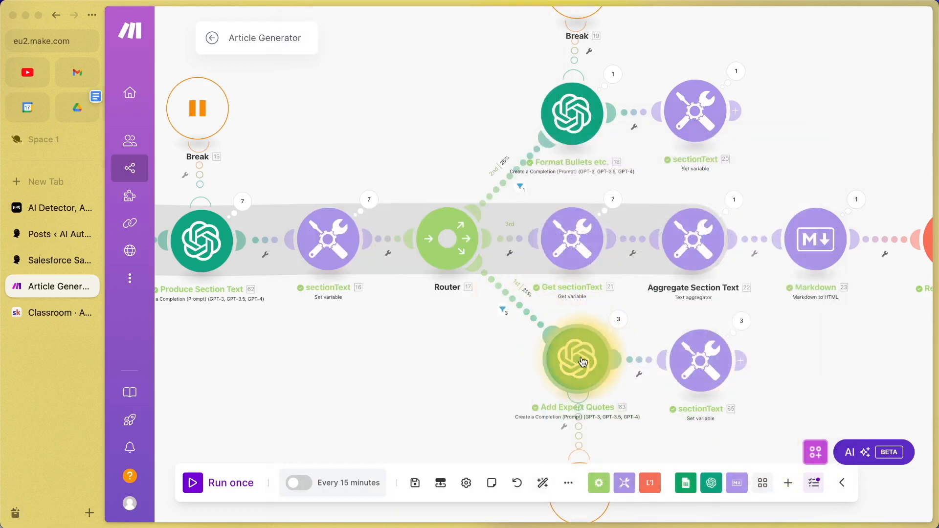
Open the Add Expert Quotes module's settings and review its model, system message and Message 2 prompt.
scroll(579, 363, down, 2)
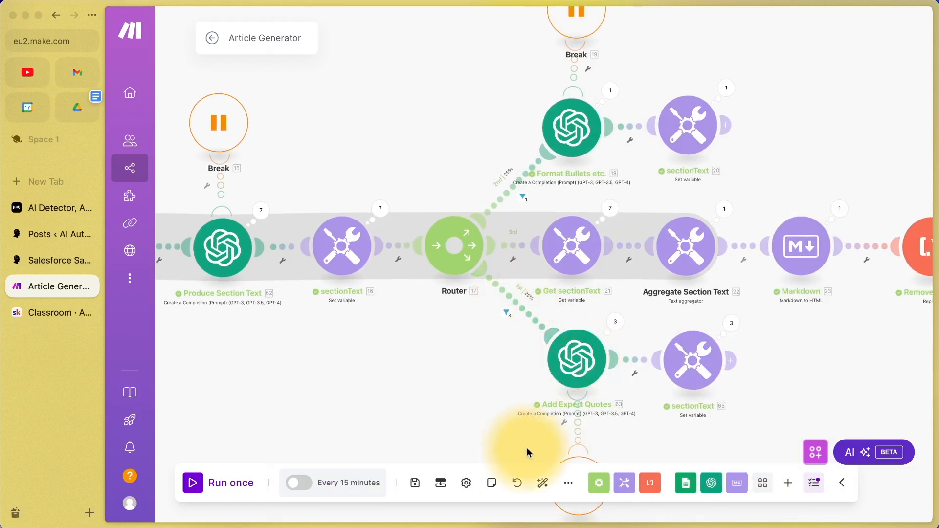
click(568, 483)
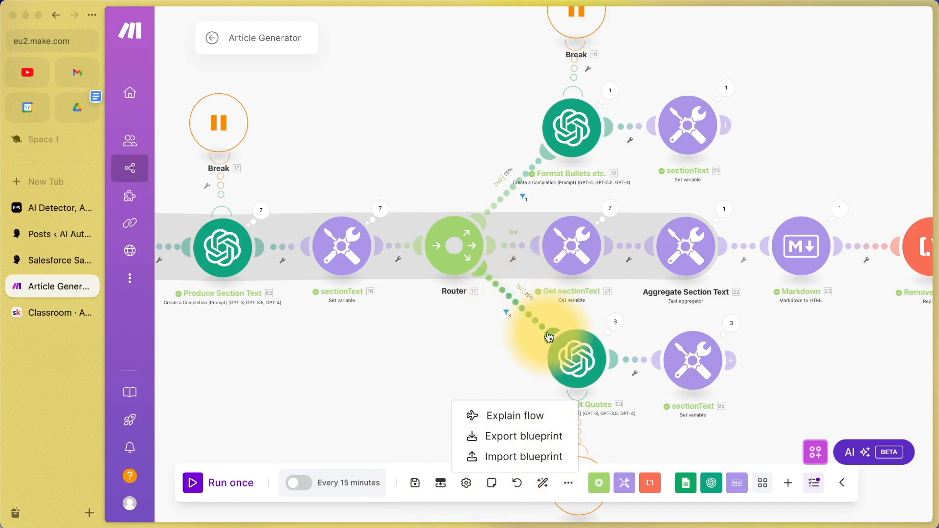
click(575, 352)
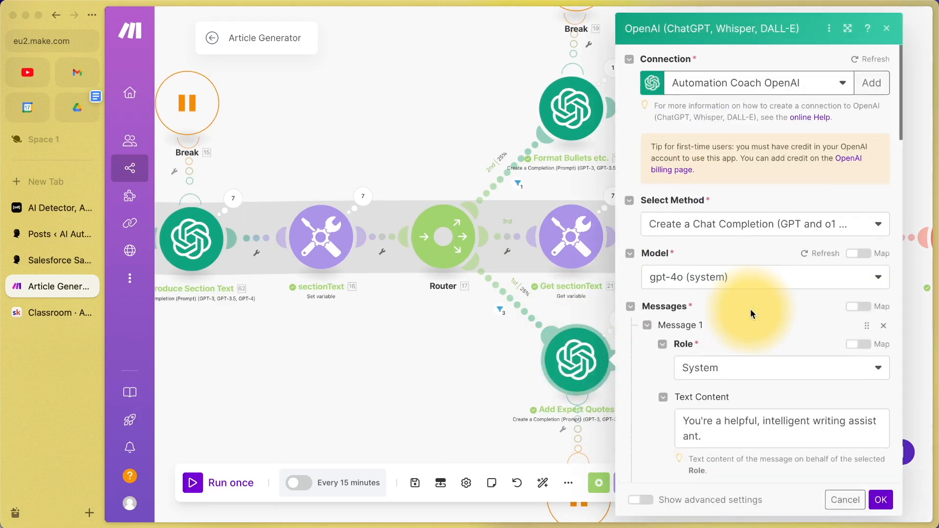
scroll(751, 313, down, 3)
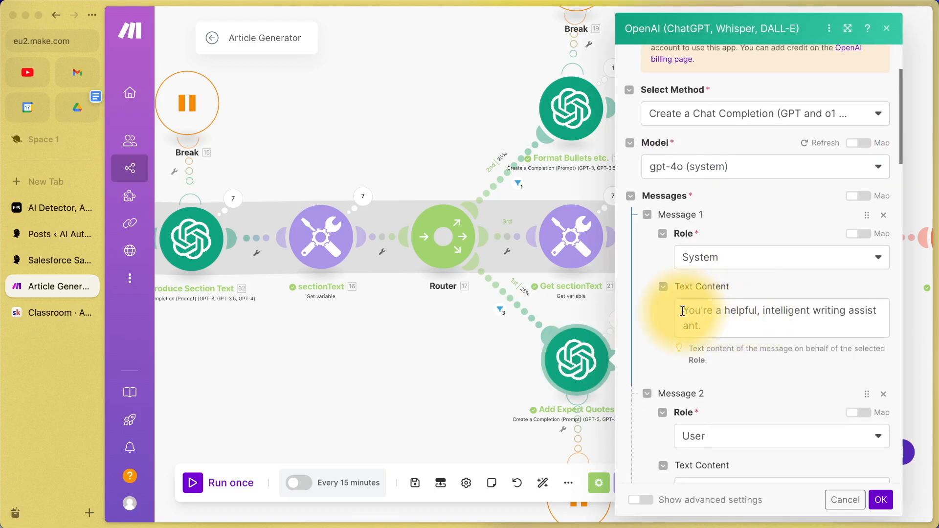
scroll(749, 331, down, 5)
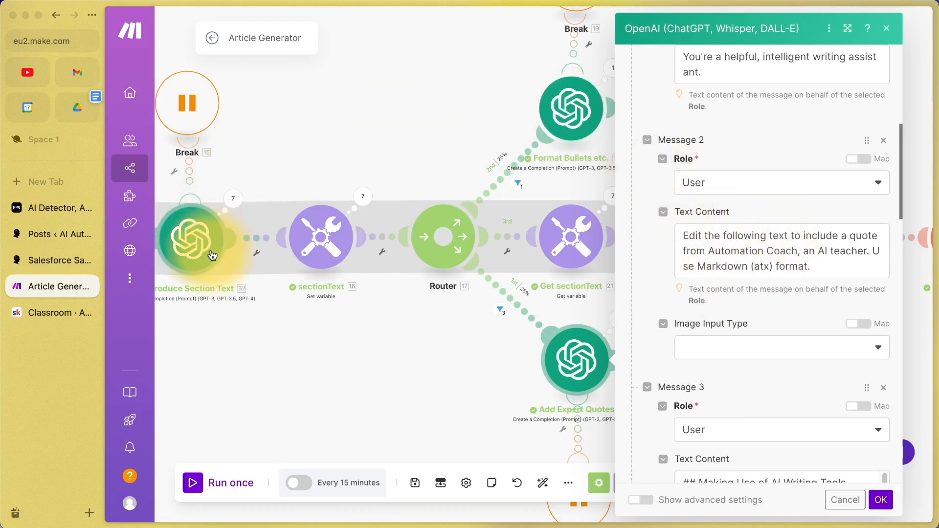
Highlight "include a quote from Automation Coach, an AI teacher" and the Markdown (atx) format instruction in the Message 2 prompt.
click(802, 236)
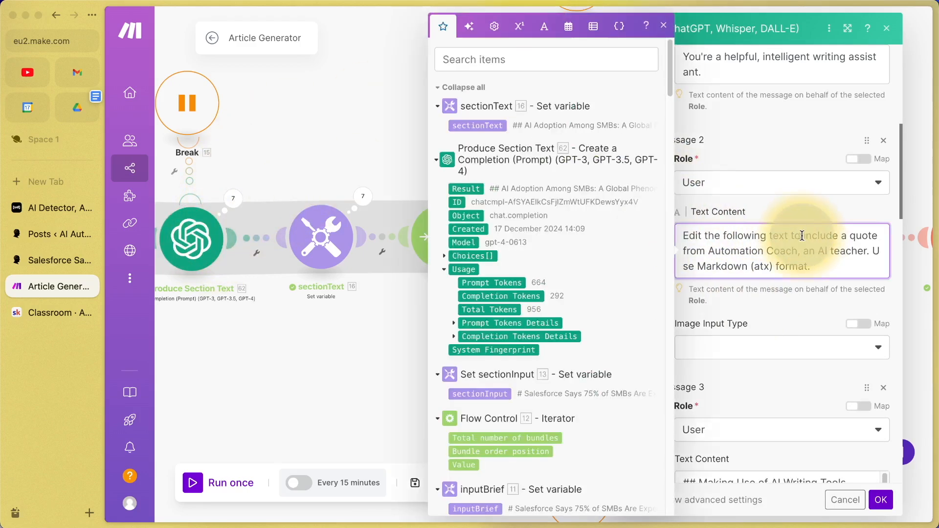
drag(803, 236, 876, 250)
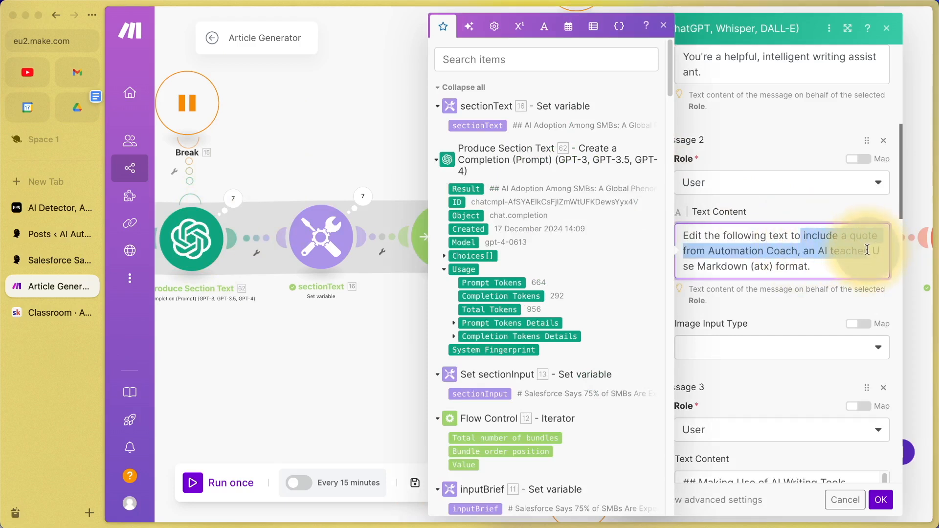
click(843, 261)
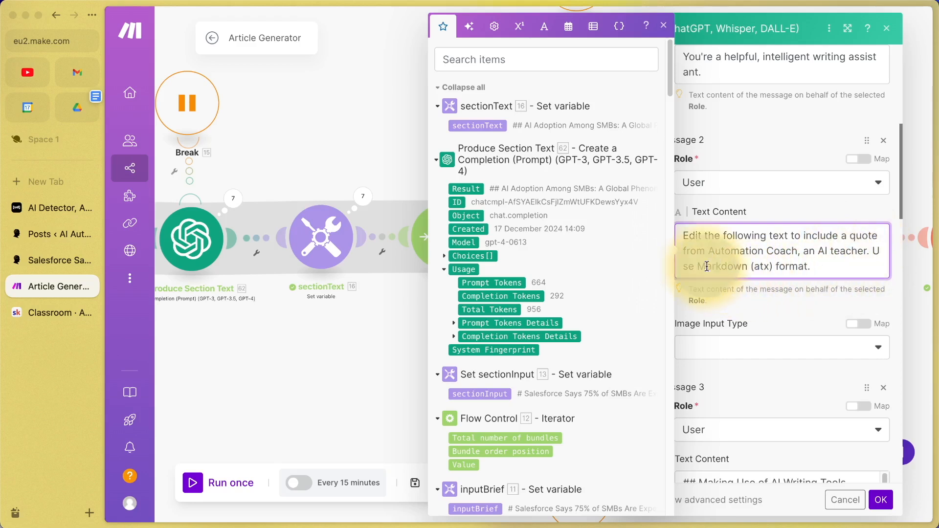
drag(707, 266, 821, 263)
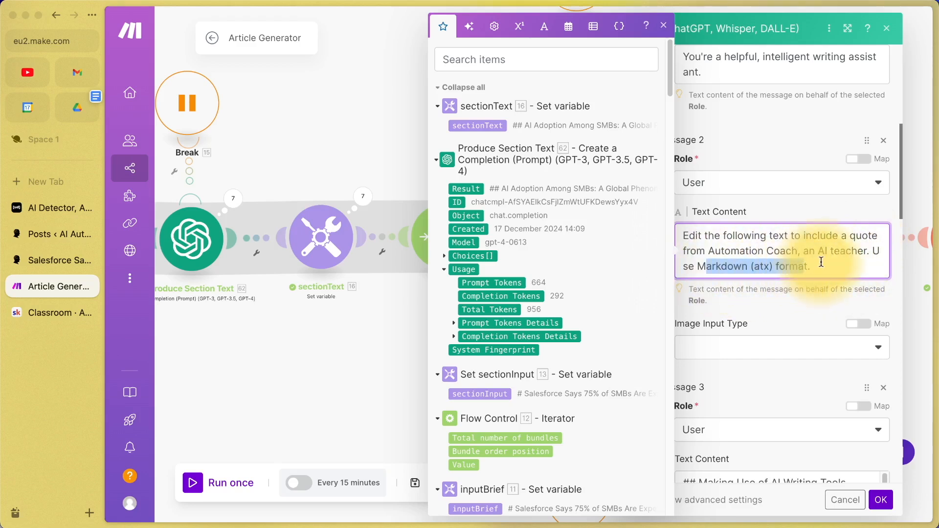
Compare the example user text in Message 3 with the example assistant reply in Message 4 of the Add Expert Quotes module.
scroll(821, 261, down, 5)
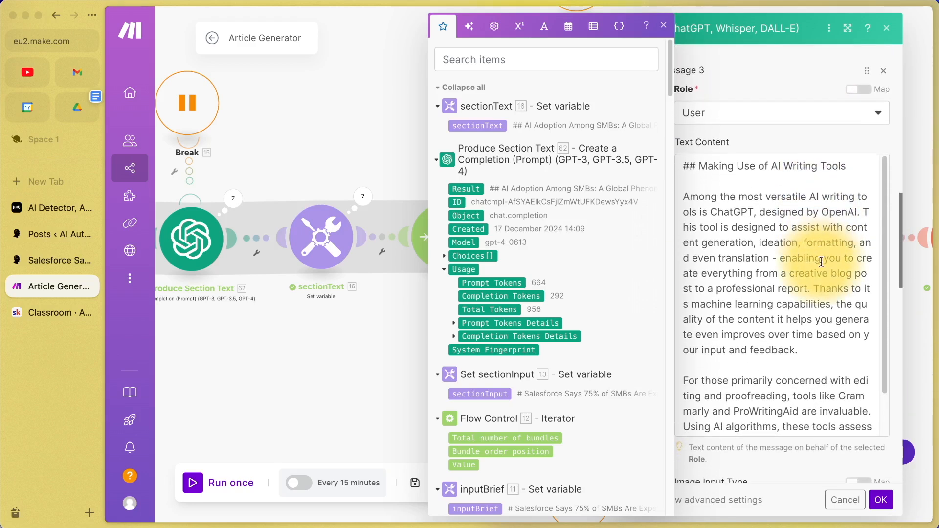
scroll(687, 167, up, 9)
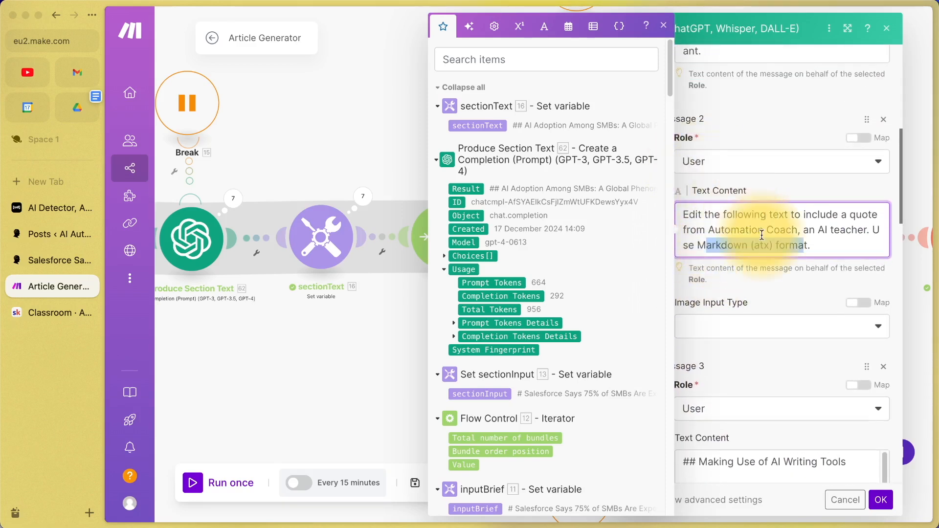
scroll(762, 235, down, 7)
scroll(762, 236, down, 5)
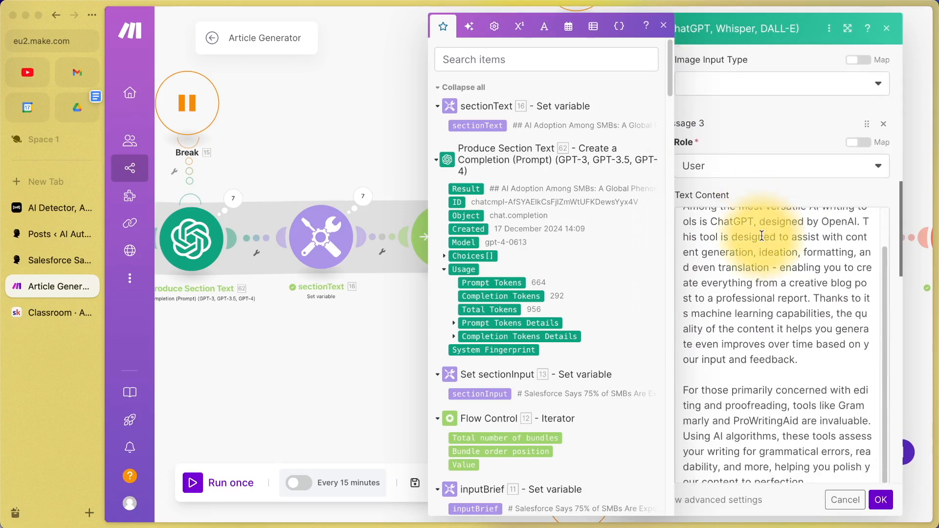
scroll(779, 178, up, 1)
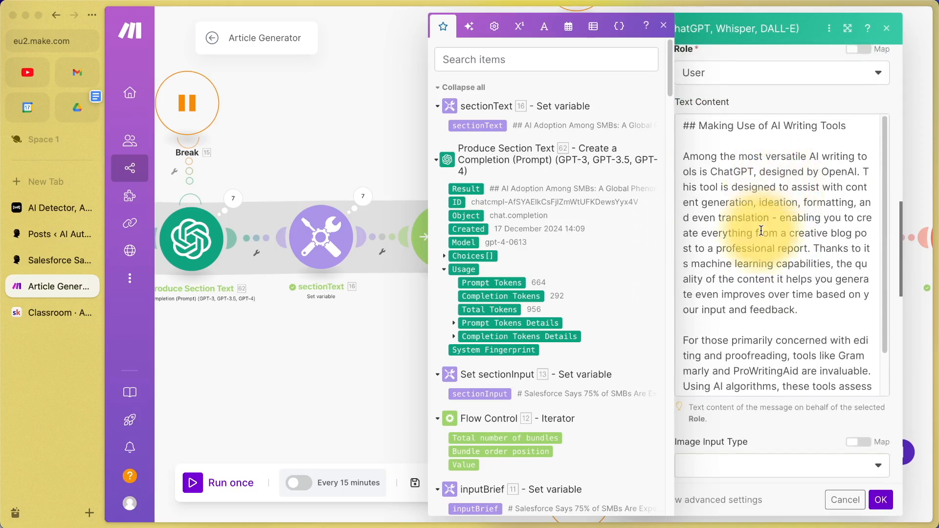
scroll(776, 141, down, 2)
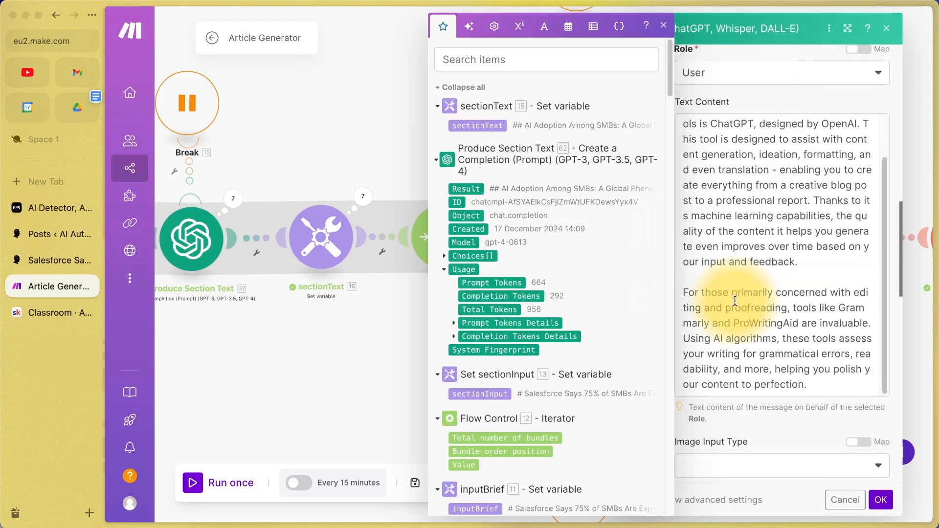
scroll(724, 294, down, 4)
scroll(734, 313, down, 5)
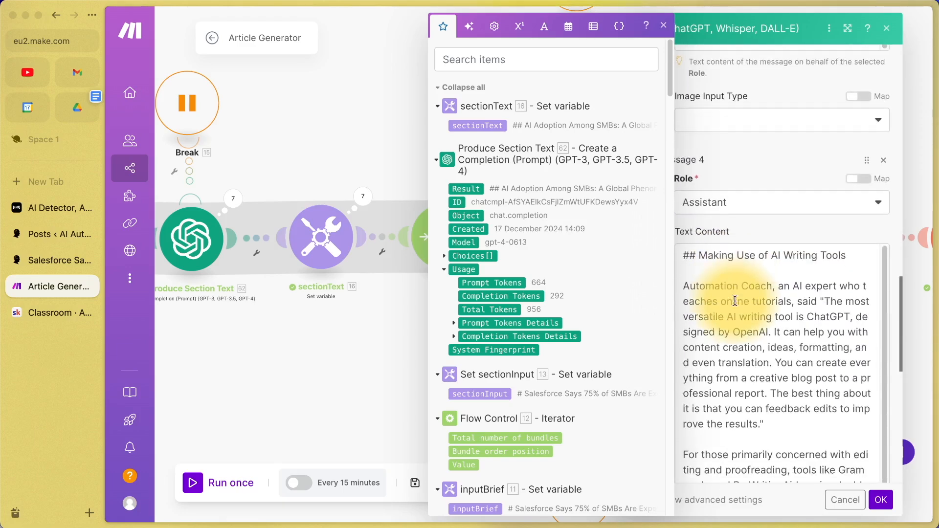
scroll(757, 190, up, 10)
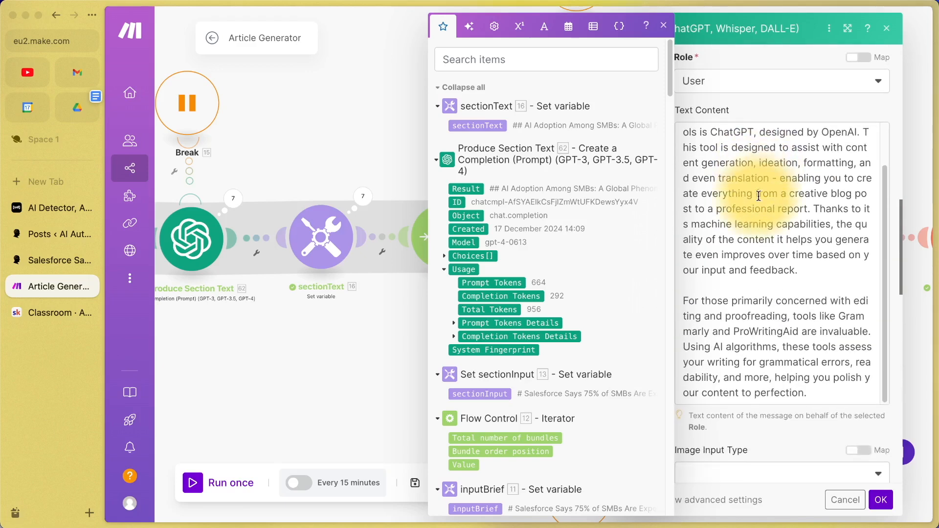
scroll(773, 245, down, 4)
scroll(758, 292, down, 7)
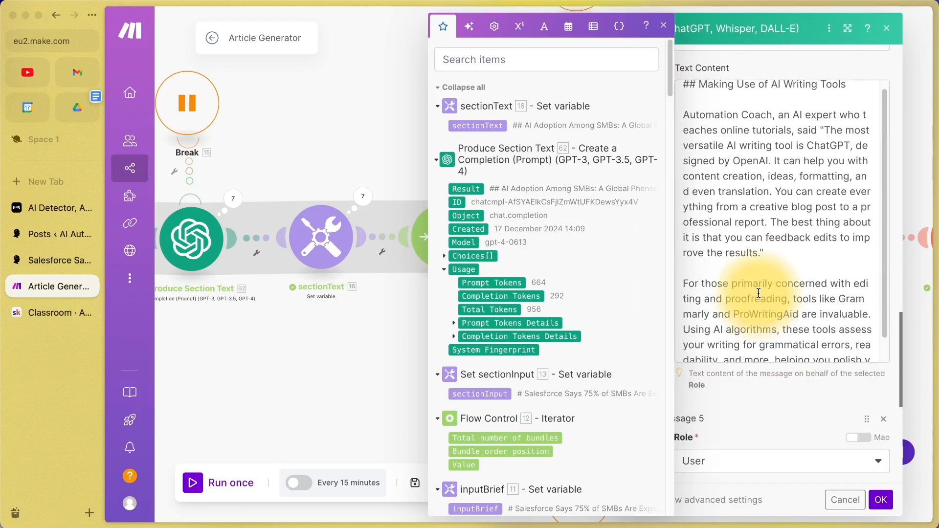
Highlight the Automation Coach quote in Message 4's example reply and look back at the original example text in Message 3.
click(694, 126)
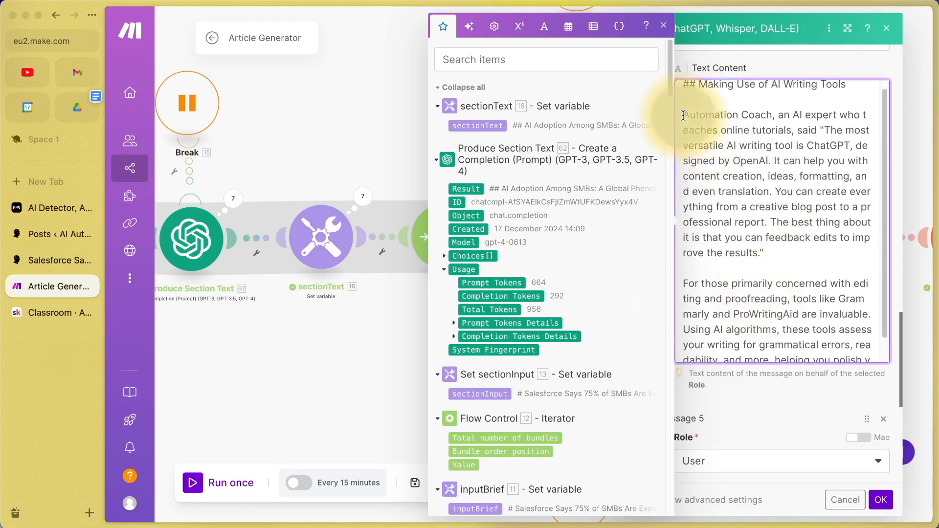
drag(683, 115, 790, 242)
scroll(789, 242, up, 8)
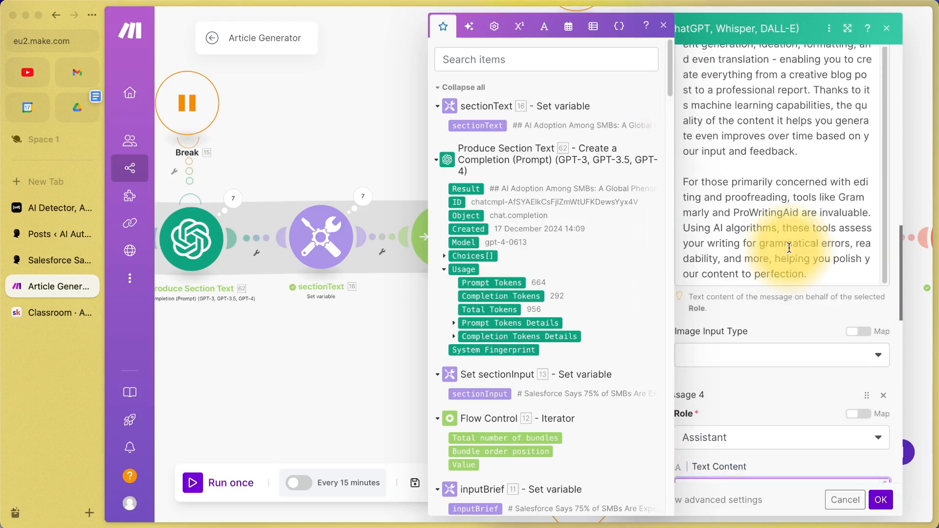
scroll(790, 247, up, 3)
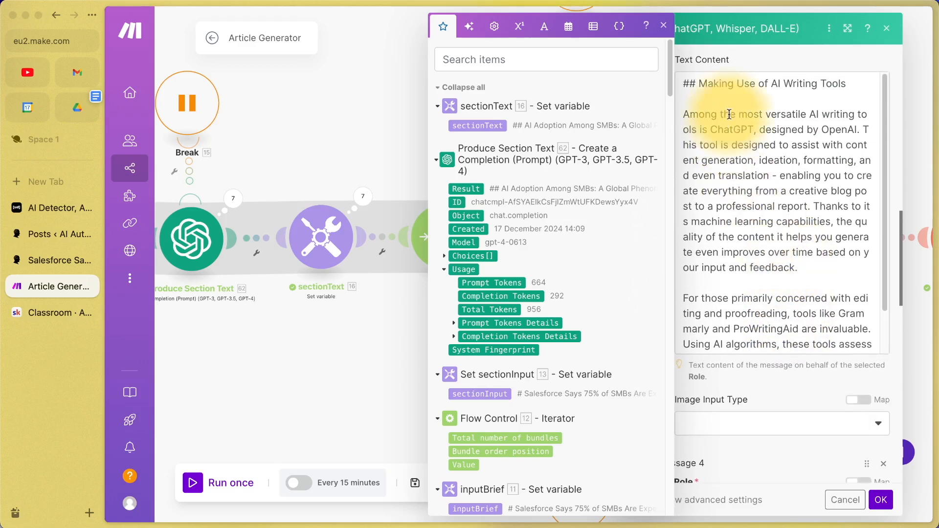
Review the rest of Message 4, the mapped Message 5 and Max Completion Tokens in the Add Expert Quotes module, and close it without saving.
scroll(777, 258, down, 7)
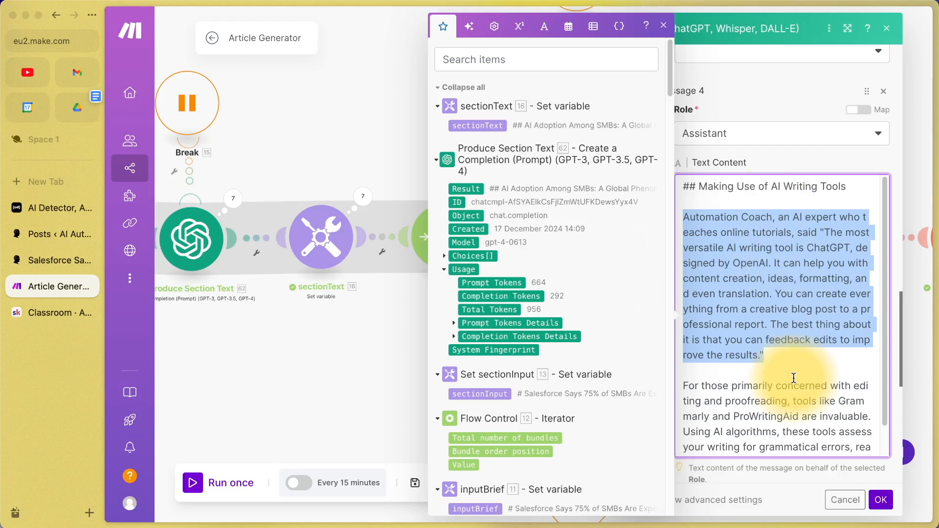
scroll(794, 377, down, 1)
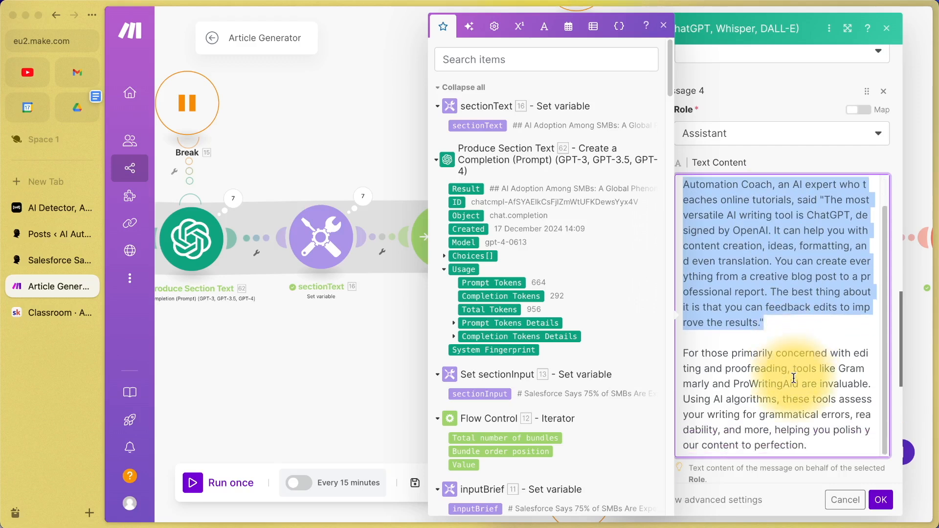
scroll(794, 378, down, 4)
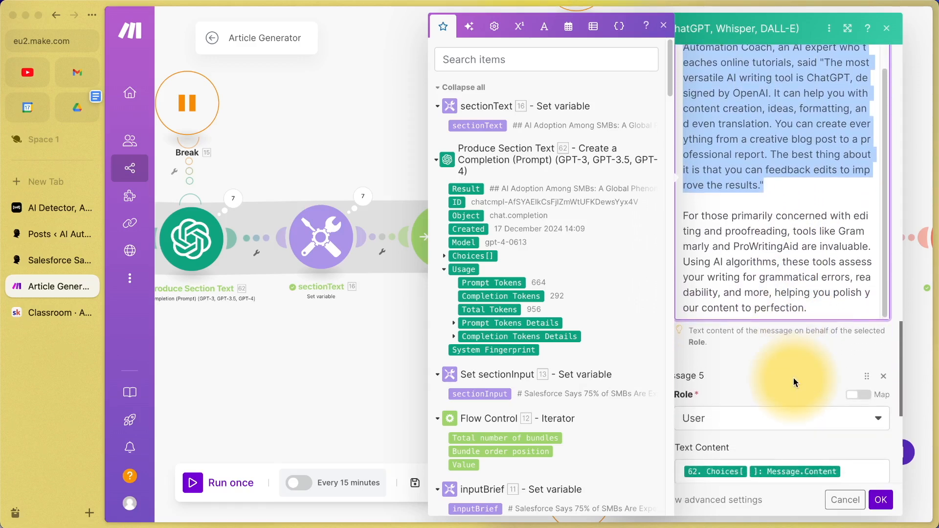
scroll(793, 349, down, 5)
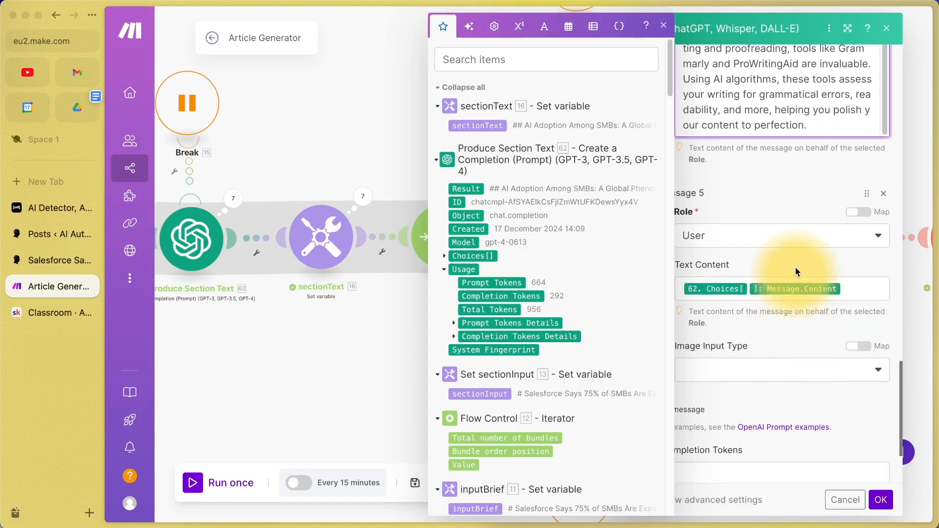
click(663, 25)
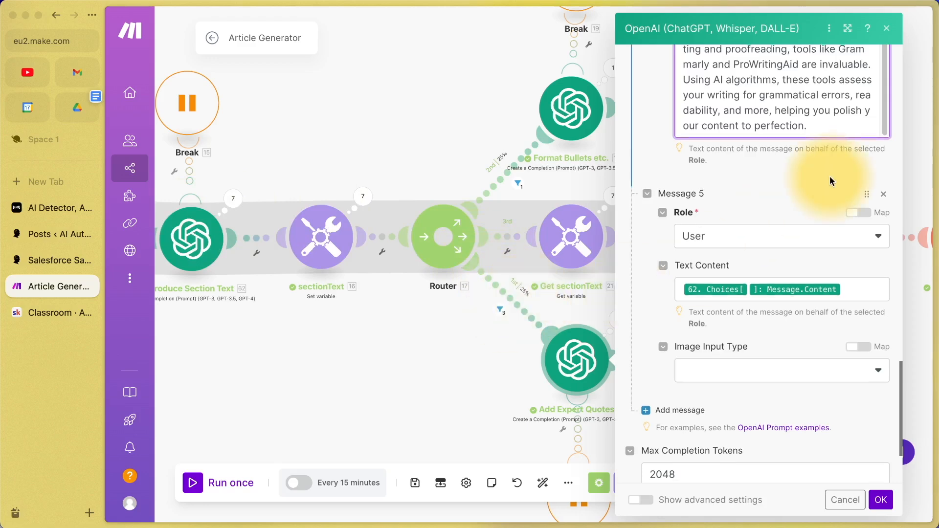
scroll(812, 179, up, 2)
scroll(776, 382, down, 5)
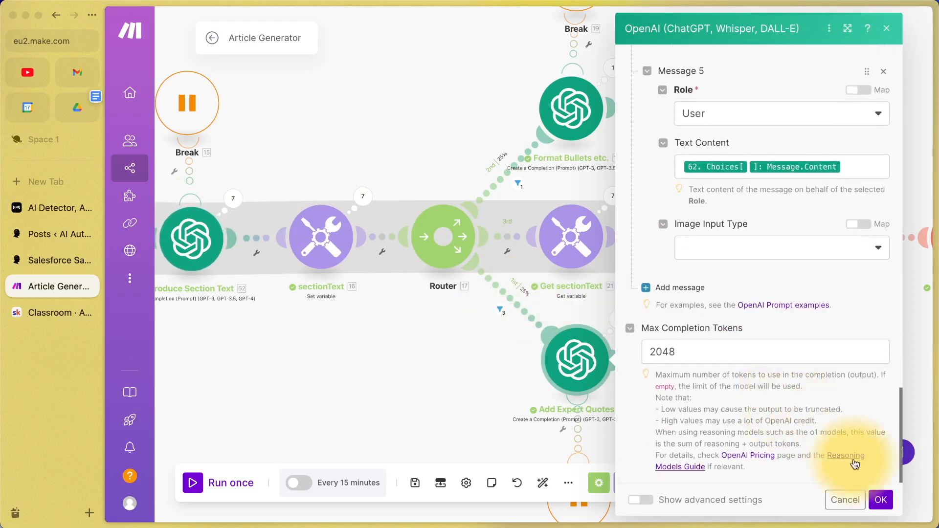
click(845, 499)
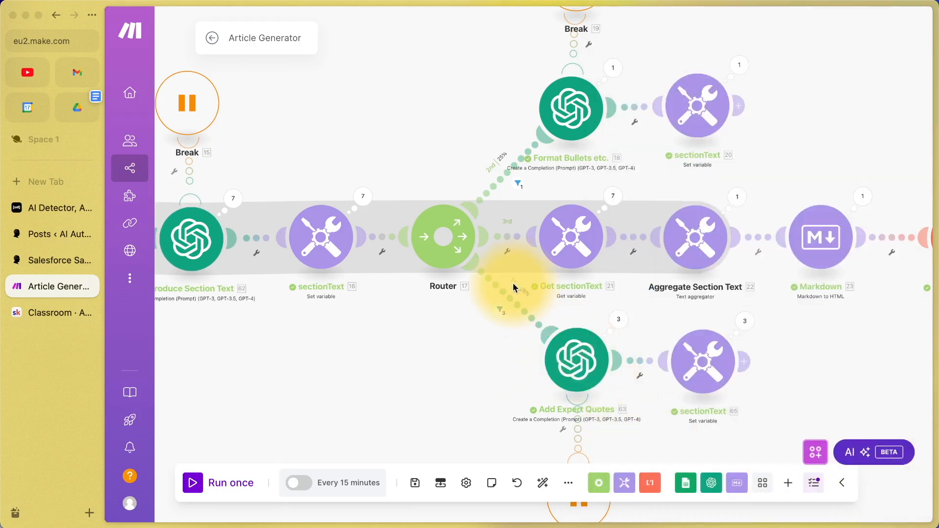
Open the Format Bullets etc. module's settings and highlight the Message 2 instruction to add bullet points, tables and subheadings for variety.
scroll(515, 289, up, 3)
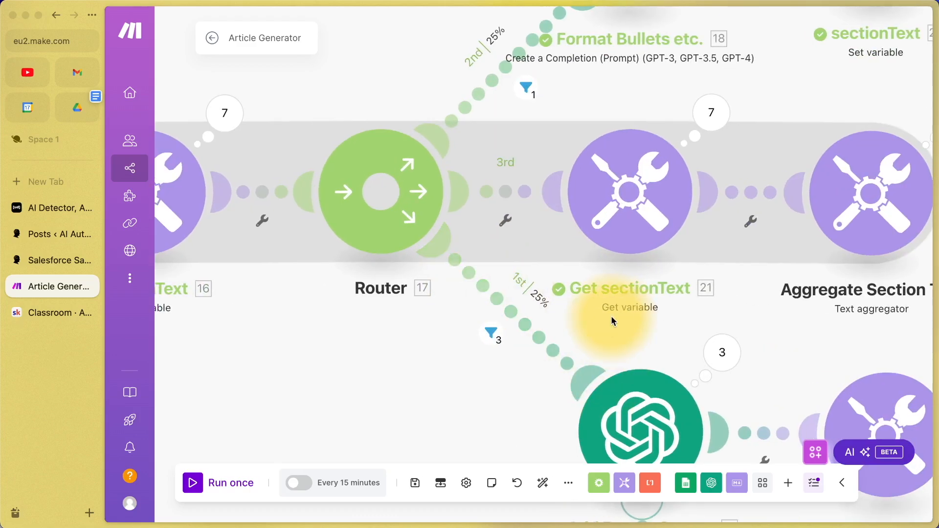
scroll(612, 319, down, 5)
scroll(612, 319, up, 4)
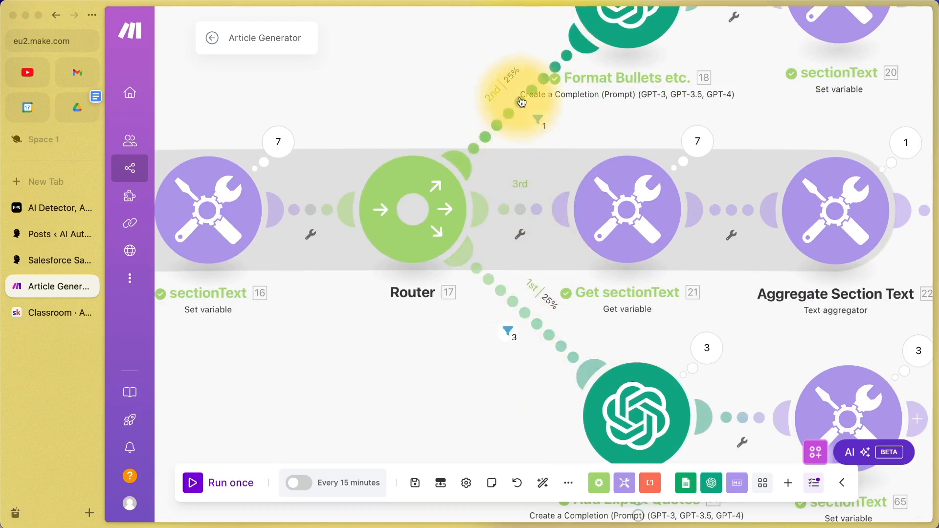
scroll(558, 68, down, 2)
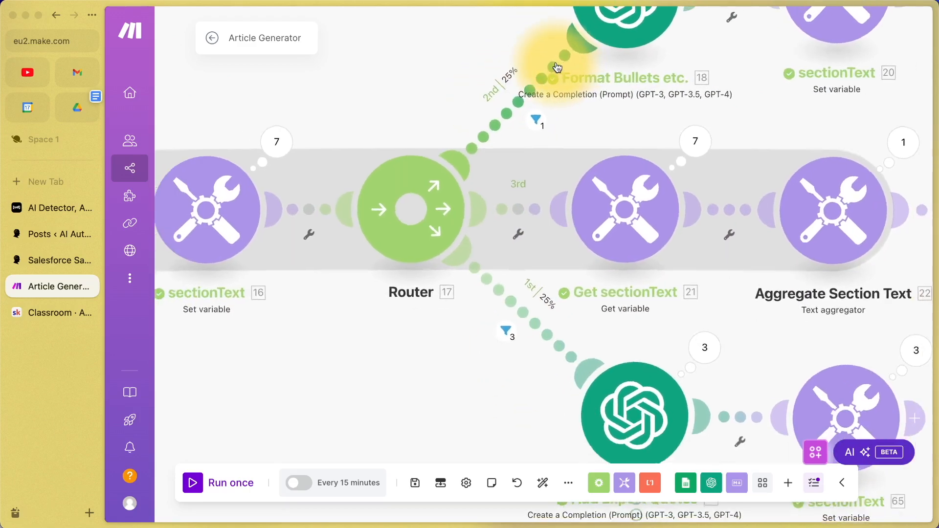
click(639, 36)
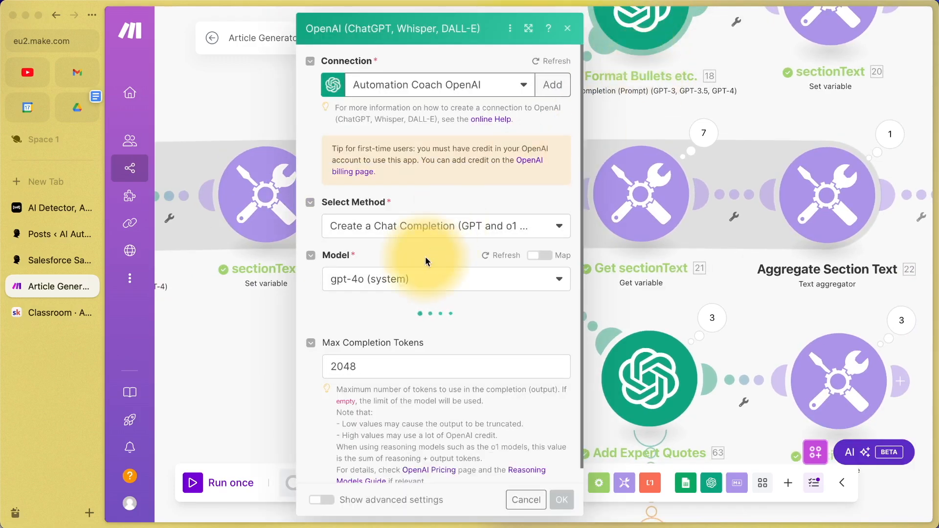
scroll(412, 329, down, 6)
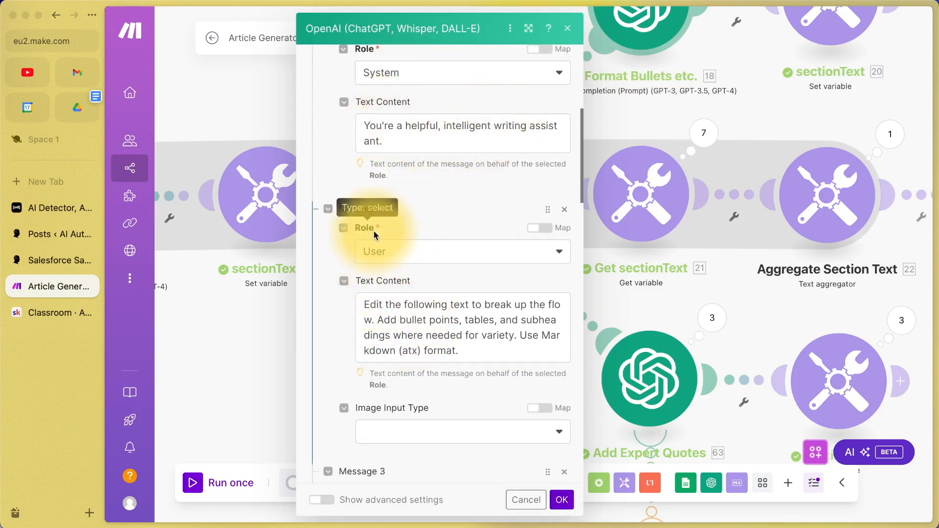
drag(368, 312, 518, 332)
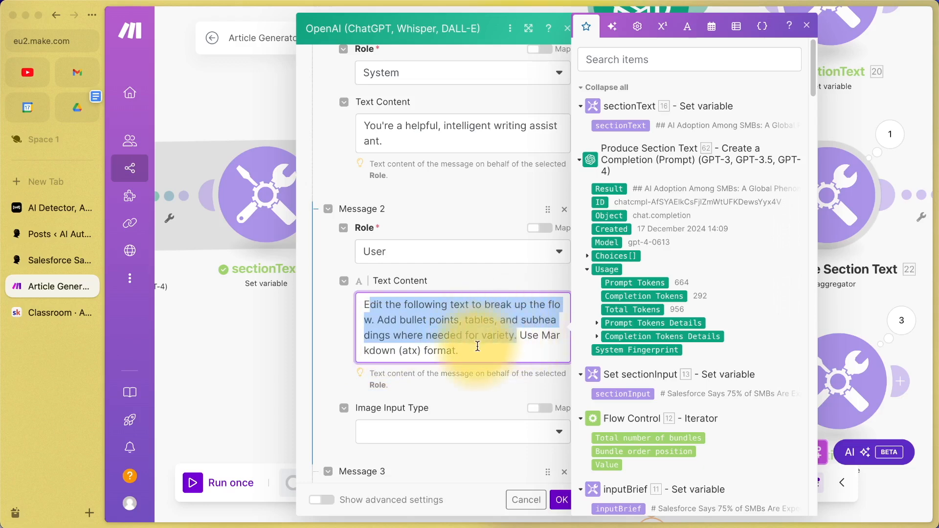
Compare the example user text in Message 3 with the example assistant reply in Message 4 of the Format Bullets etc. module.
scroll(477, 345, down, 8)
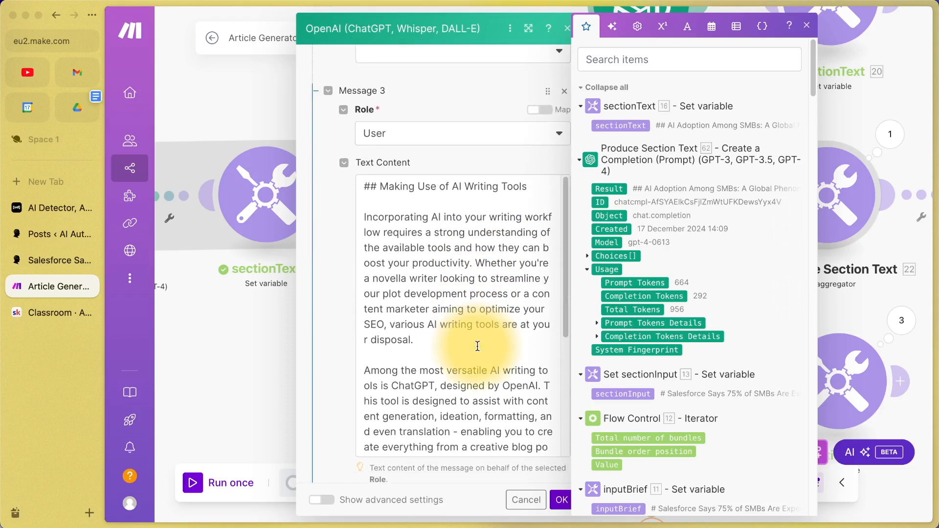
scroll(477, 346, down, 10)
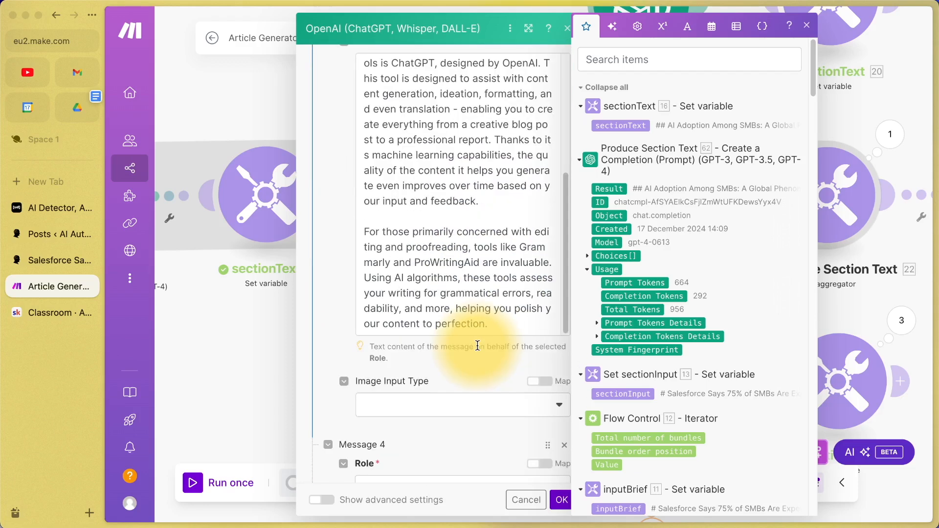
scroll(478, 345, down, 10)
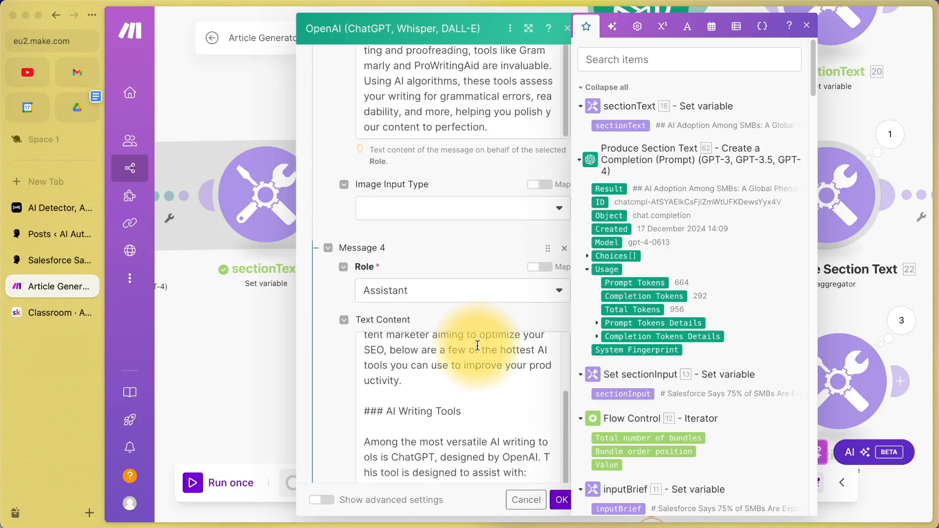
scroll(490, 254, down, 5)
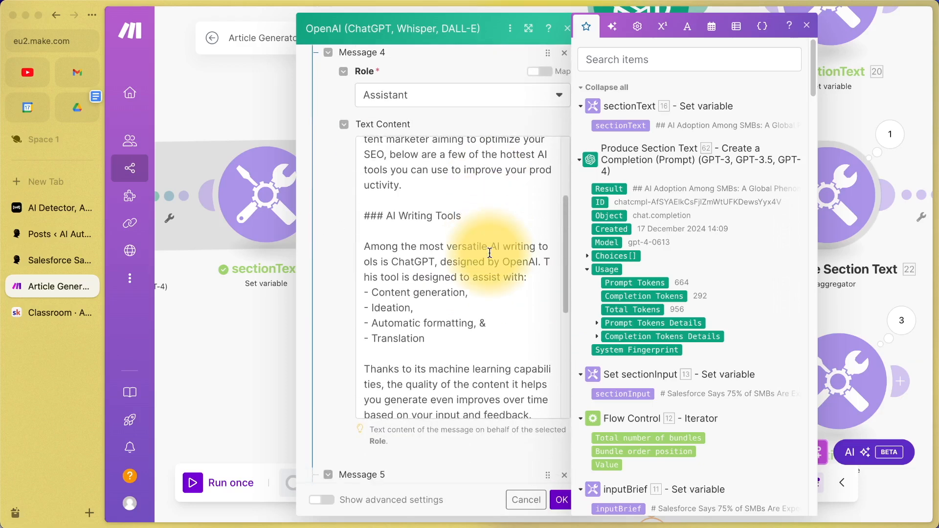
scroll(390, 242, up, 5)
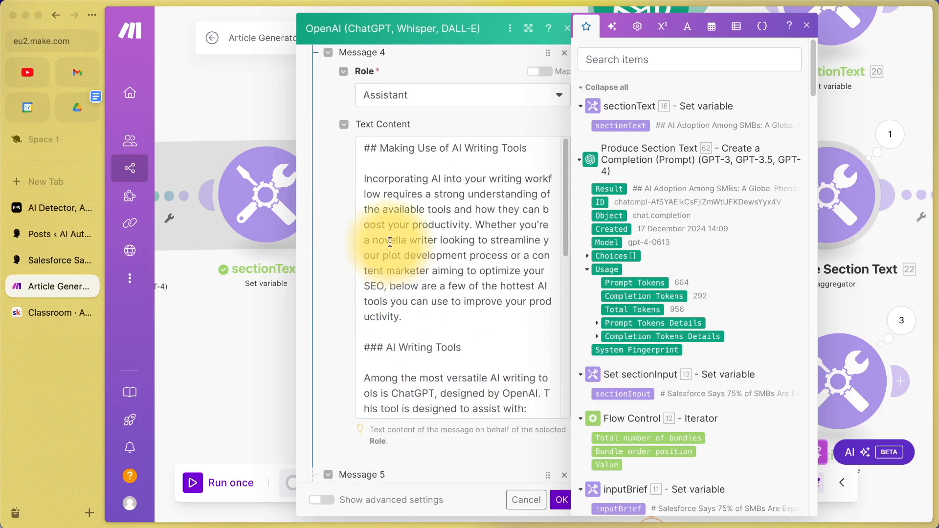
scroll(390, 242, down, 8)
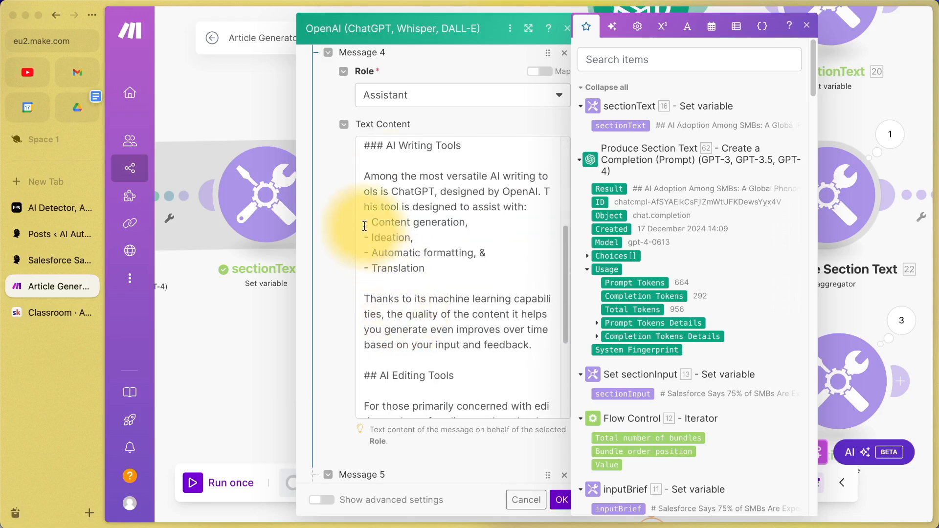
Highlight the two bulleted lists in Message 4's example reply, and close the Format Bullets etc. settings without saving.
drag(364, 226, 430, 277)
scroll(430, 277, down, 7)
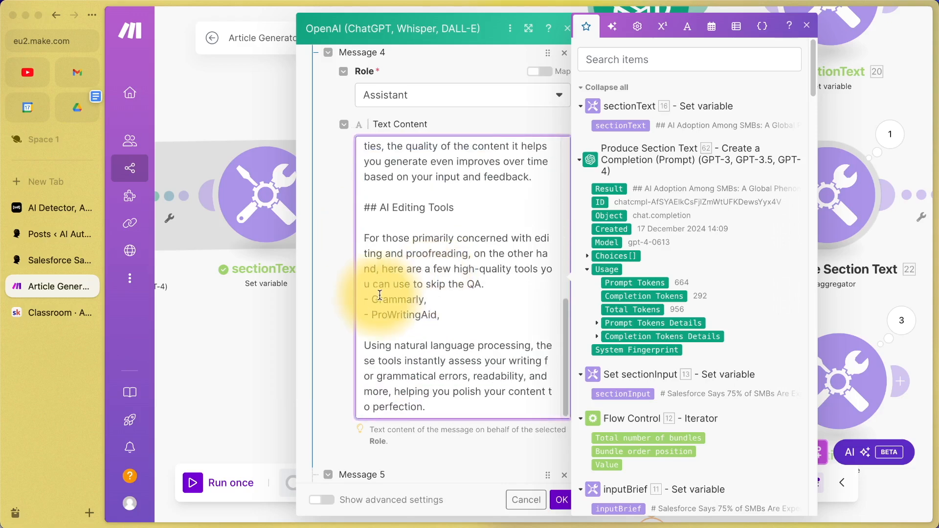
drag(372, 299, 453, 314)
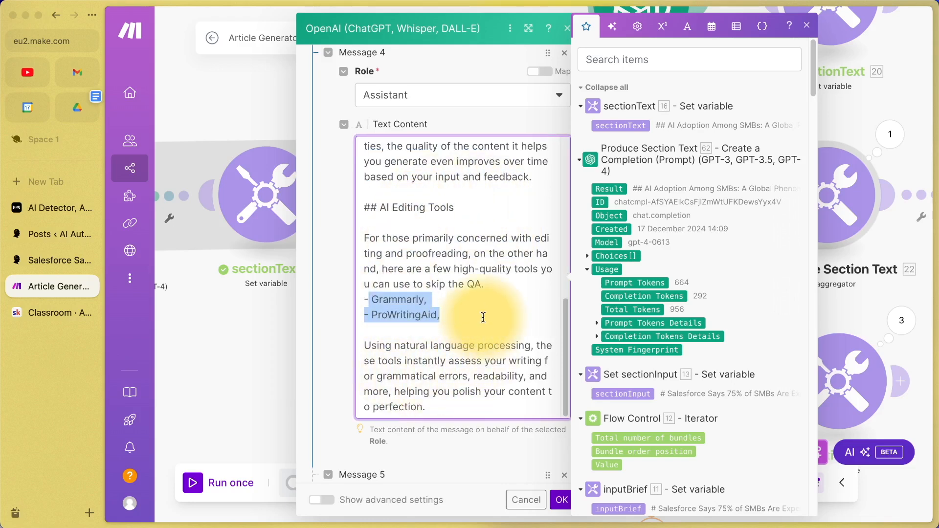
click(527, 500)
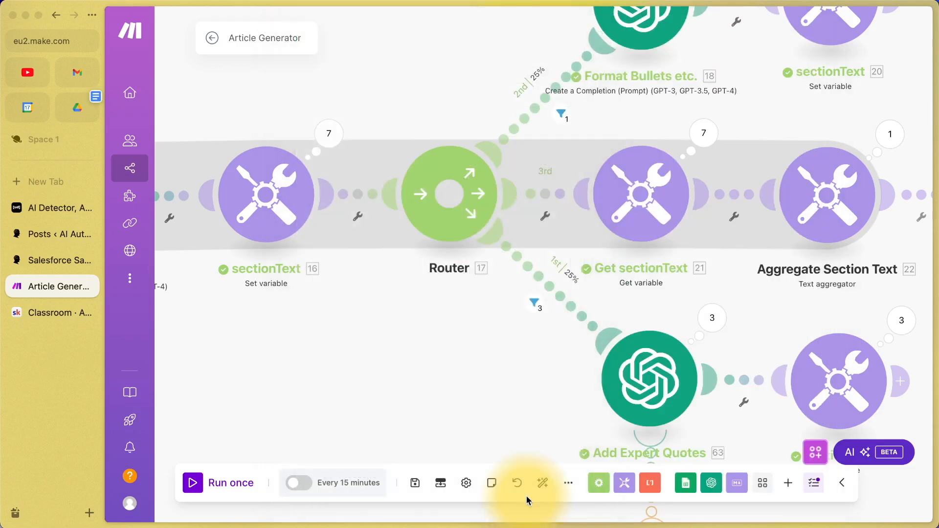
Check the variable name and value in the sectionText module that follows Format Bullets etc., and close its settings.
scroll(738, 48, down, 2)
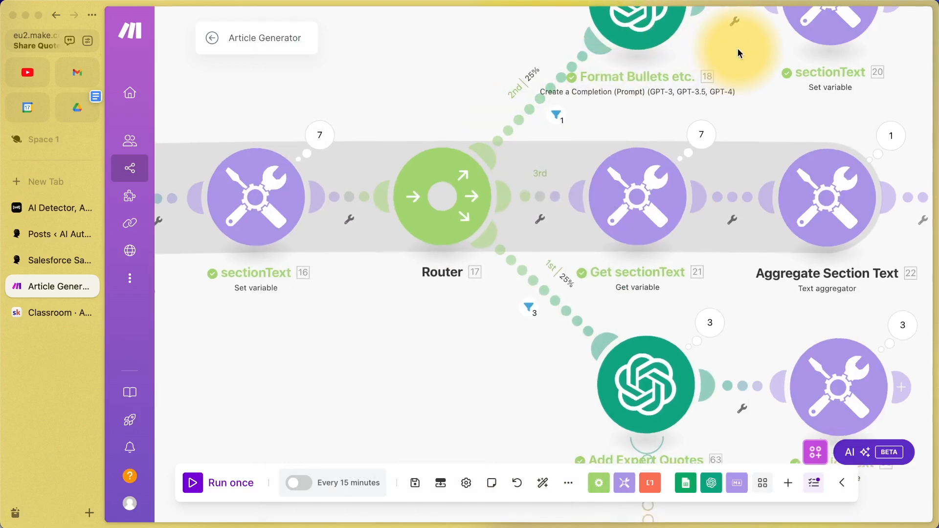
click(814, 3)
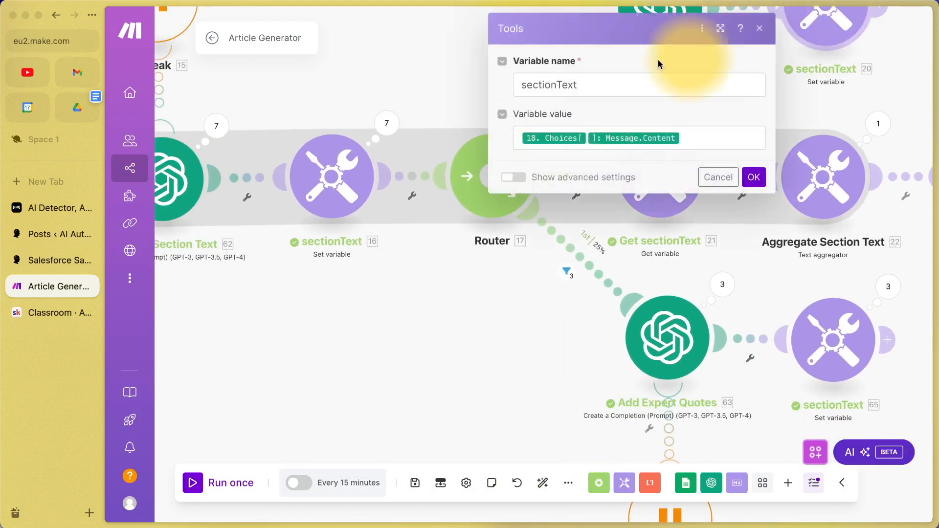
click(418, 50)
scroll(492, 57, down, 2)
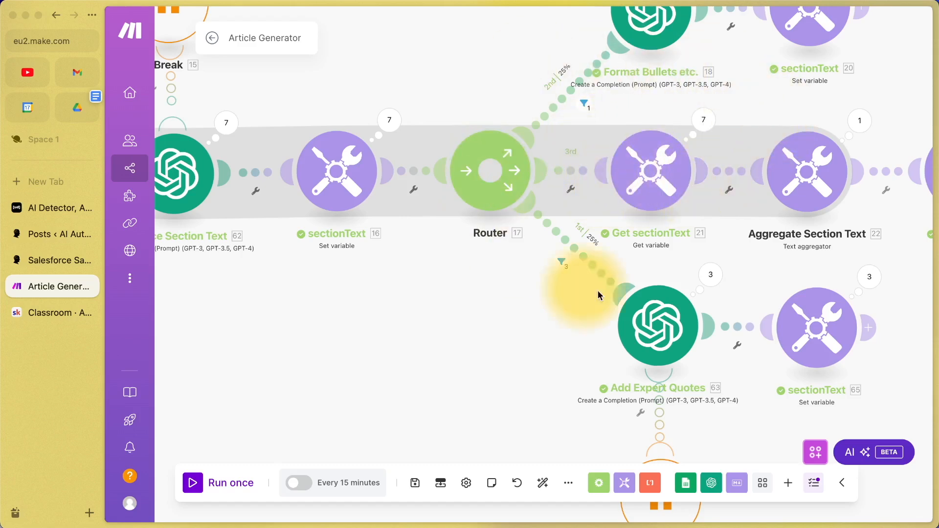
Switch to the published Salesforce article to look at its sections, and return to the Article Generator scenario.
click(28, 260)
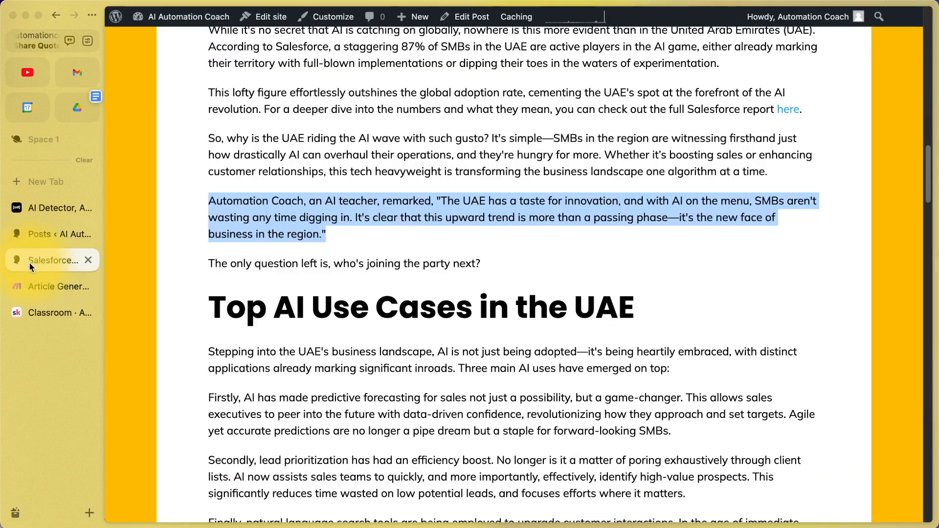
scroll(401, 284, up, 3)
click(82, 287)
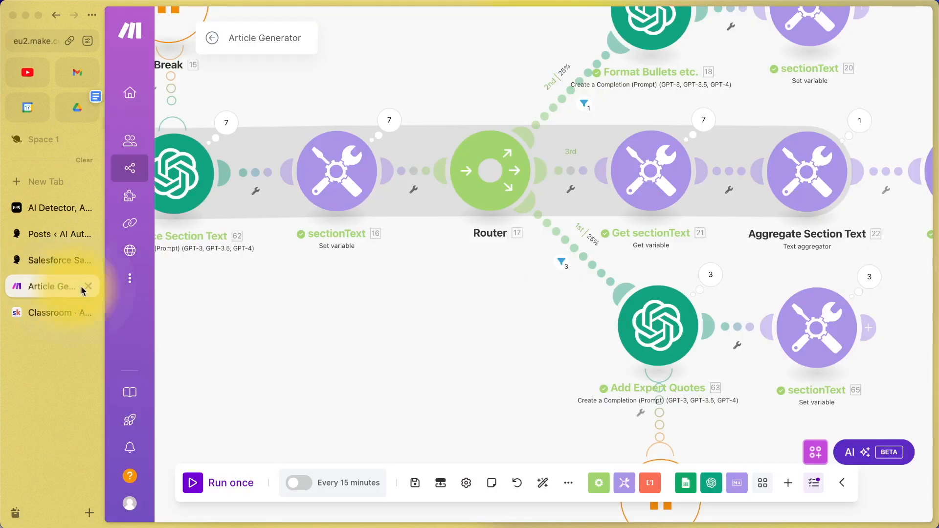
Inspect the settings of the Aggregate Section Text and Get sectionText modules on the router's third route.
scroll(699, 261, left, 3)
scroll(691, 257, down, 5)
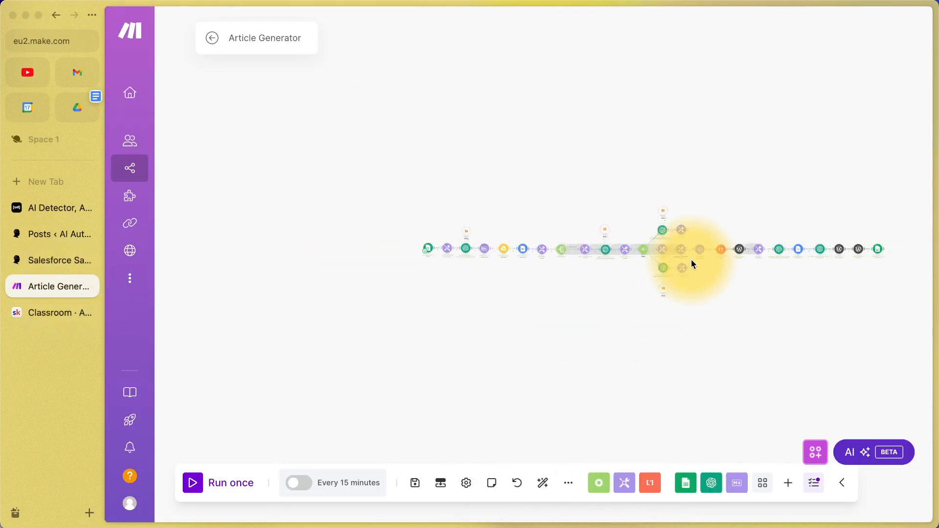
scroll(691, 259, up, 5)
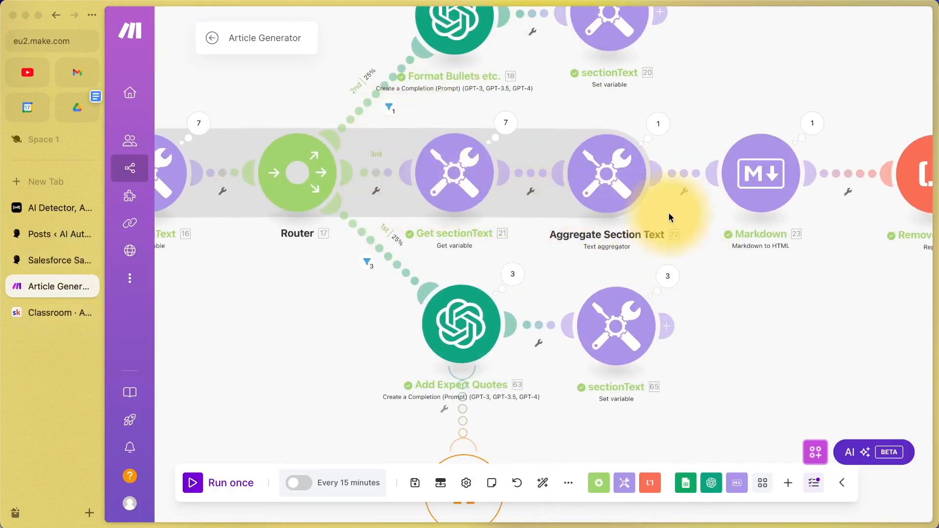
scroll(838, 273, right, 3)
click(460, 170)
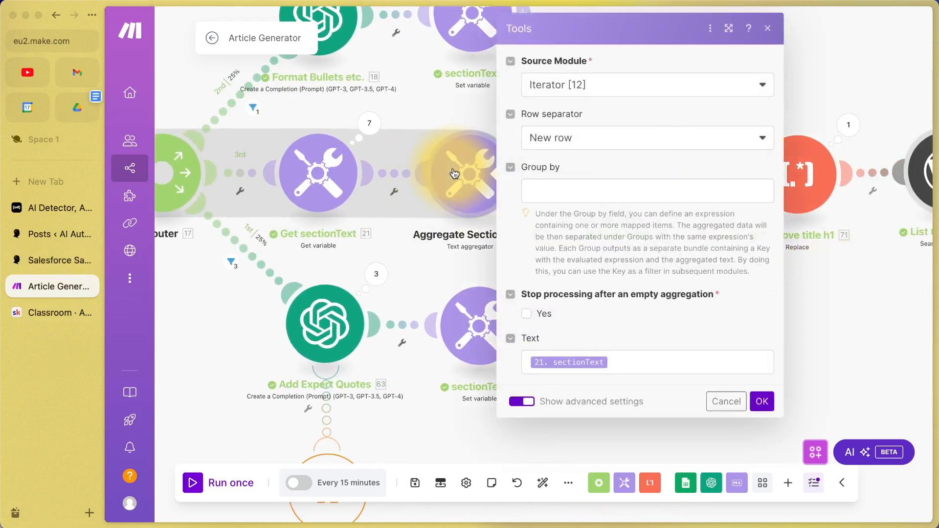
click(307, 175)
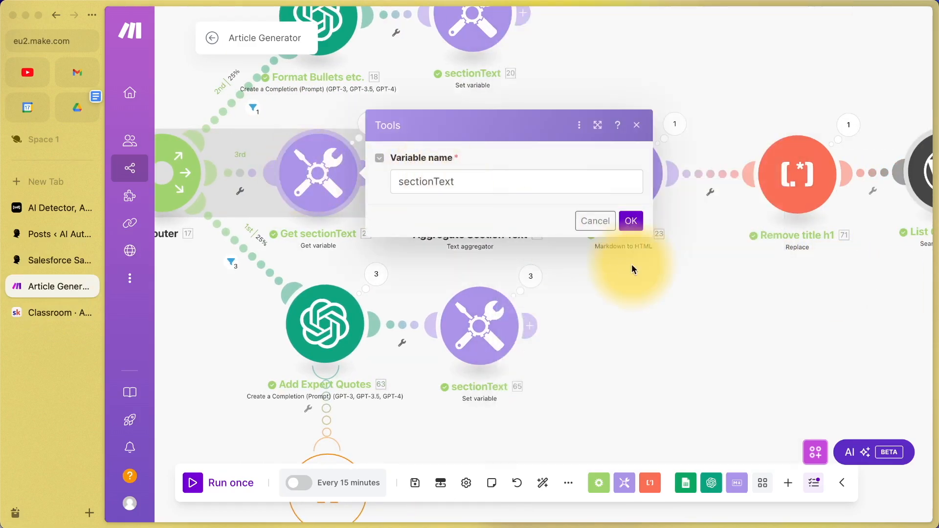
click(633, 301)
Recheck the Text mapping in Aggregate Section Text, and examine the Markdown module's mapping and options.
click(498, 173)
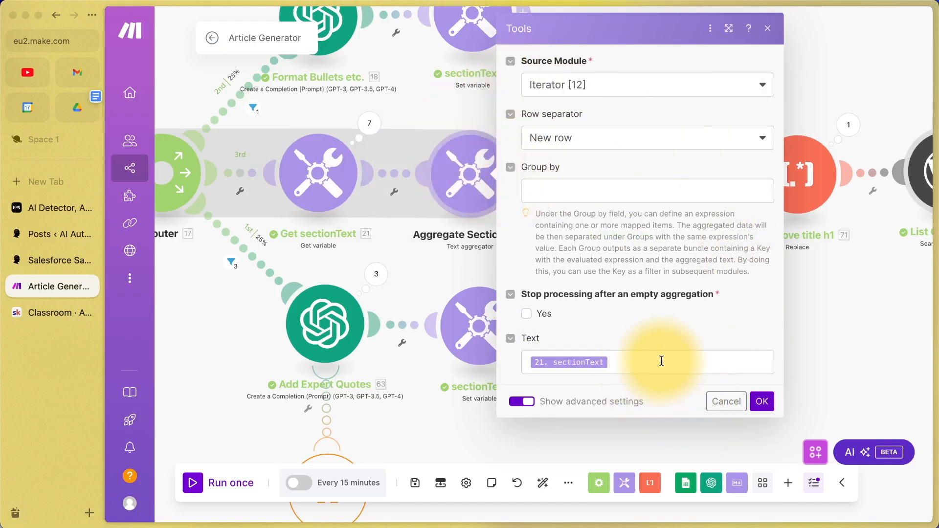
click(845, 325)
click(635, 191)
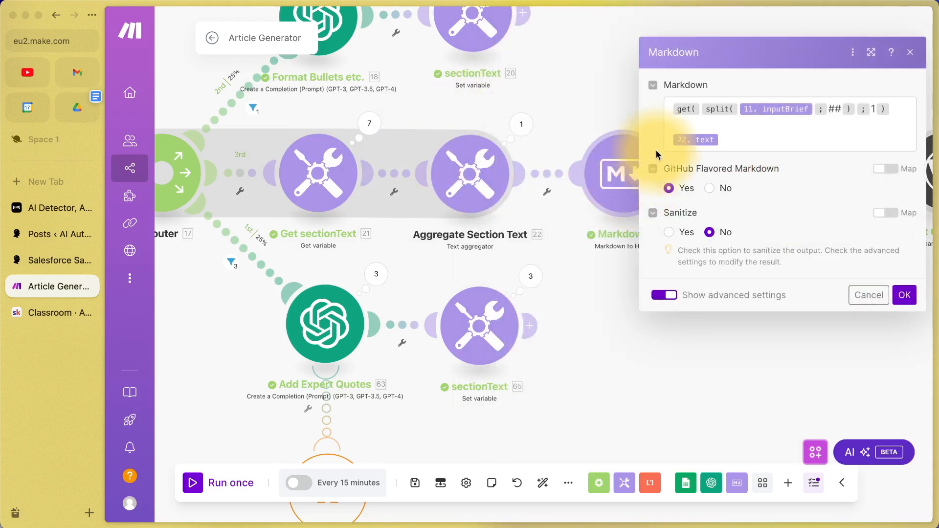
key(Escape)
Look over the scenario's remaining modules from Remove title h1 through the WordPress modules to the final Google Sheets module.
scroll(759, 287, right, 5)
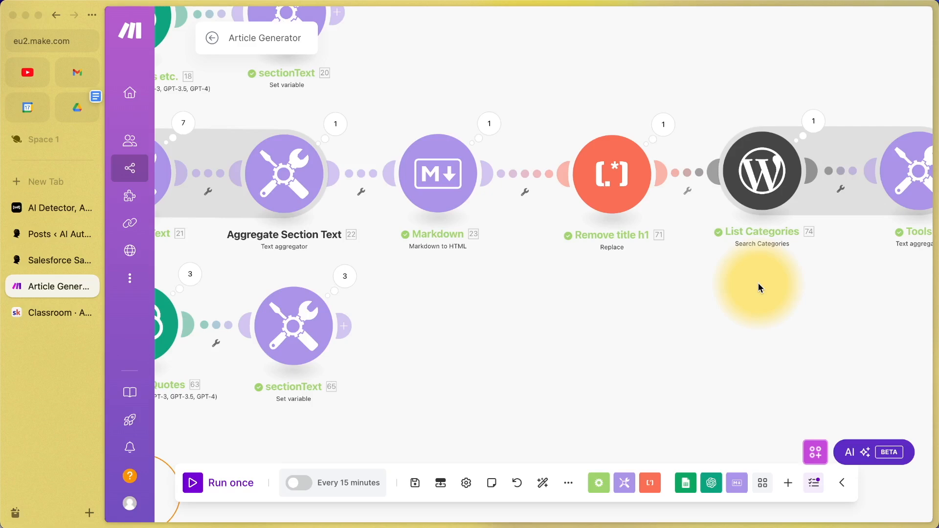
scroll(758, 288, right, 8)
scroll(758, 287, down, 5)
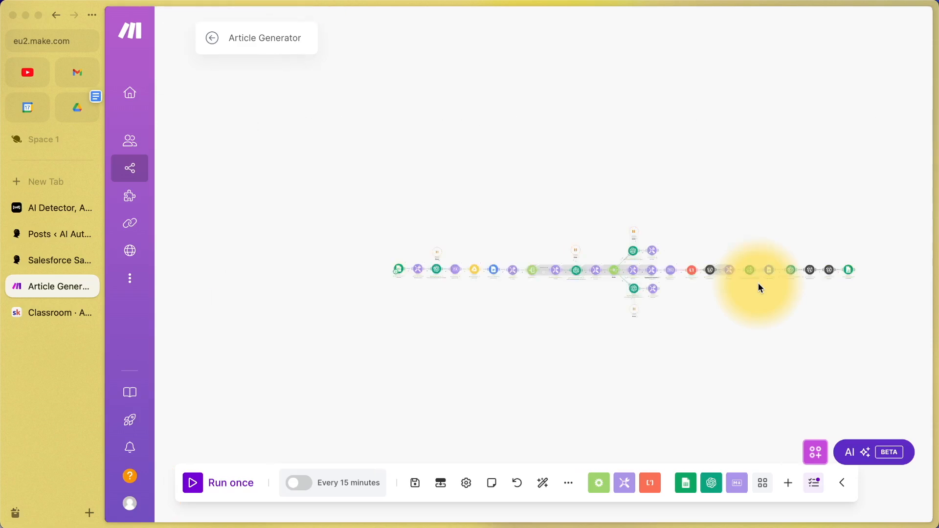
scroll(759, 287, up, 3)
scroll(759, 287, down, 2)
scroll(759, 287, right, 3)
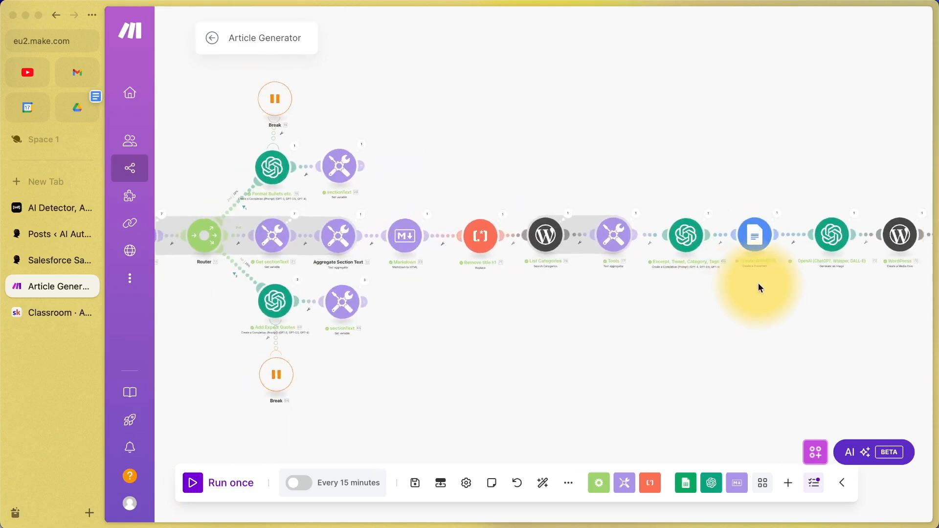
scroll(758, 282, right, 2)
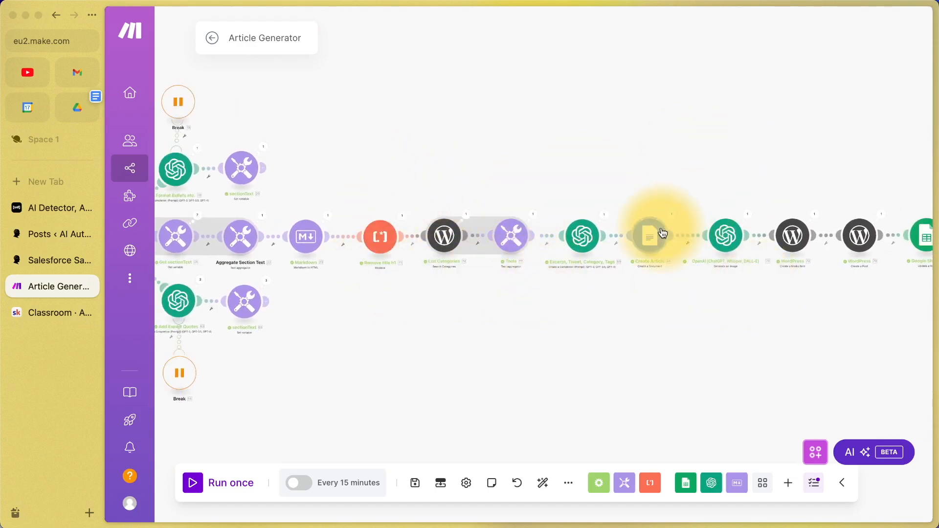
Switch to Google Drive, open the article document "A: How to Automate Common Email Tasks in HR with ChatGPT" and read through it.
click(68, 107)
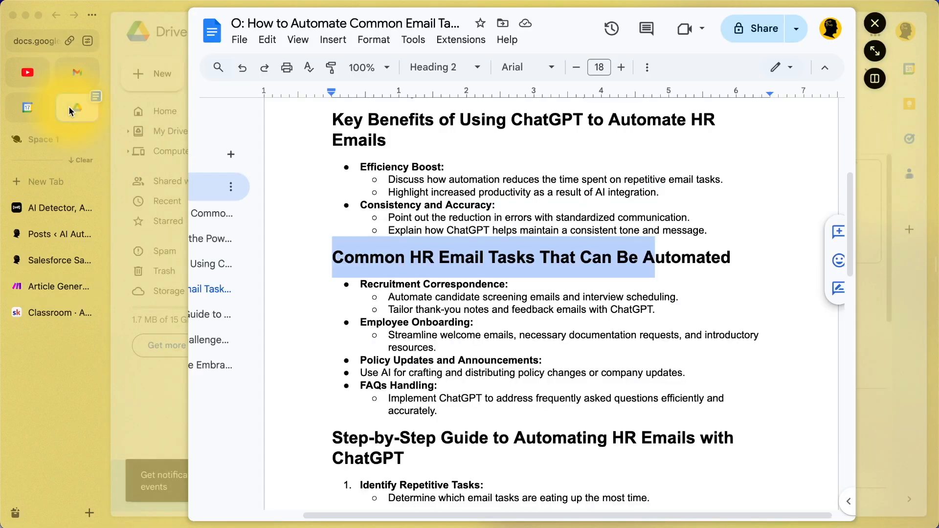
click(870, 359)
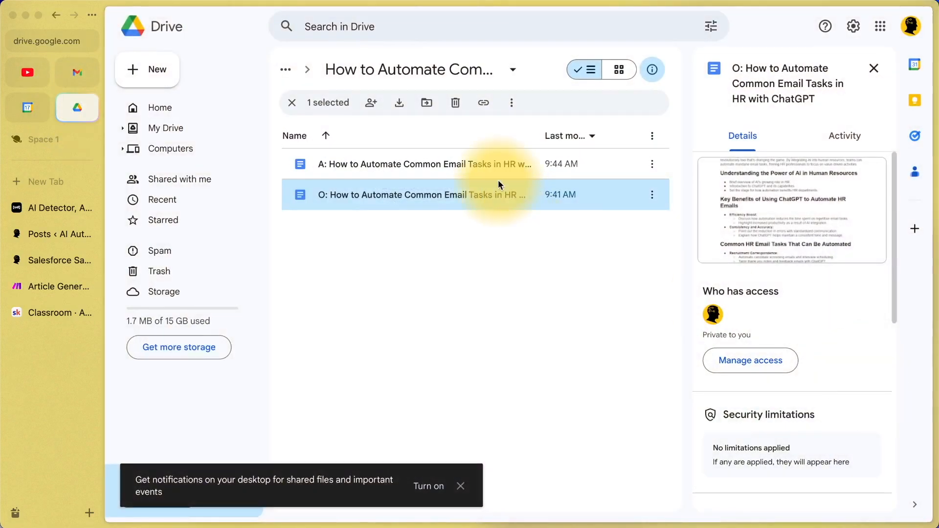
double_click(506, 169)
scroll(528, 292, down, 15)
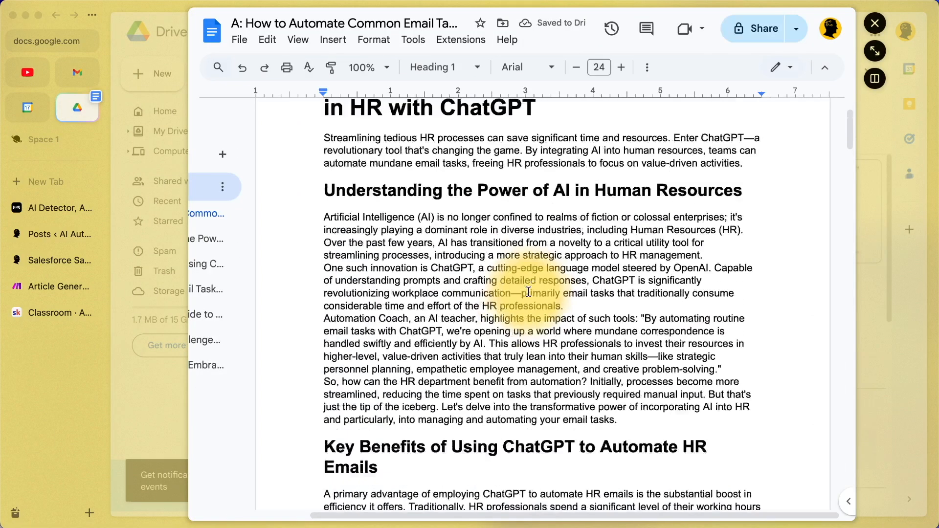
Read through the article on automating common HR email tasks with ChatGPT, from its title to its conclusion.
scroll(528, 292, up, 20)
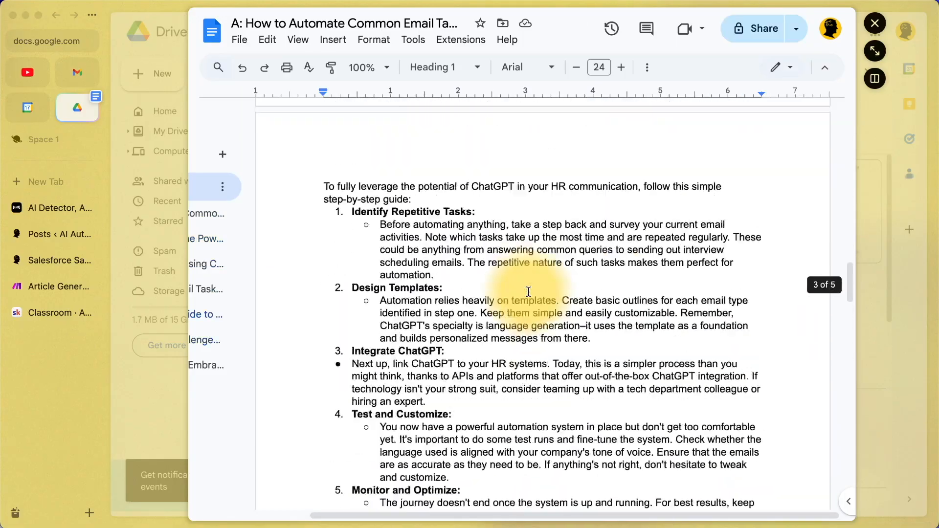
scroll(616, 188, down, 20)
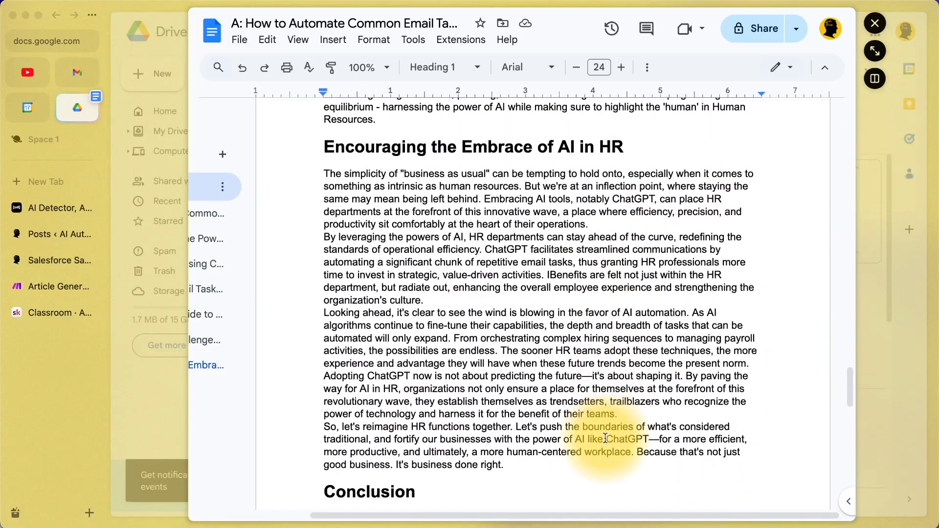
scroll(605, 438, down, 10)
scroll(604, 436, up, 20)
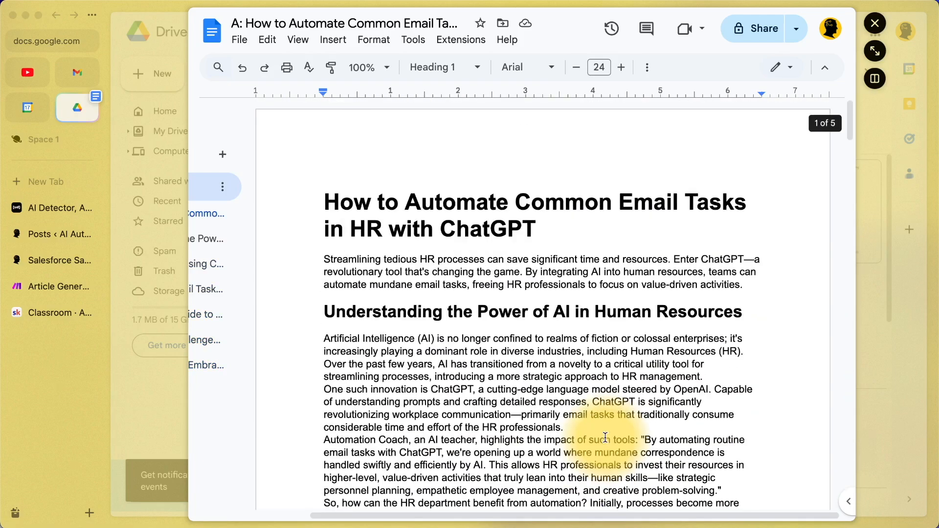
click(632, 353)
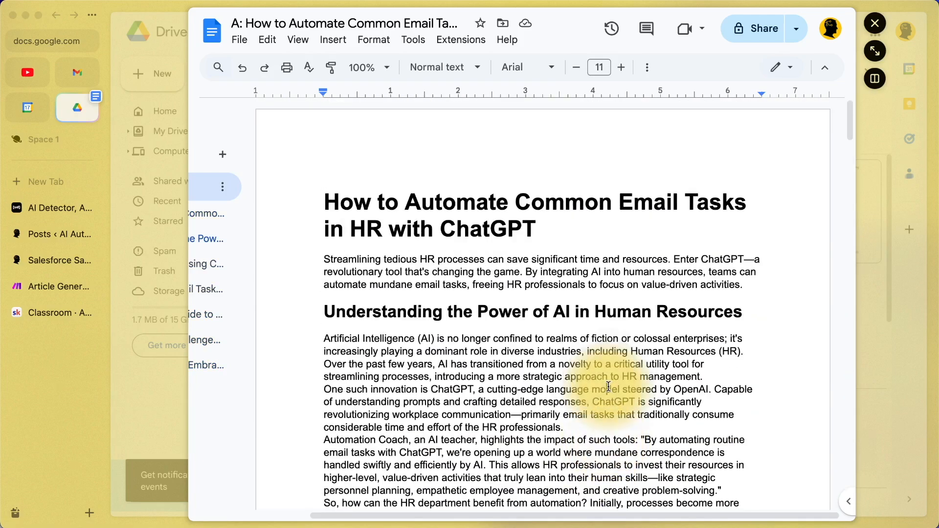
scroll(629, 347, down, 5)
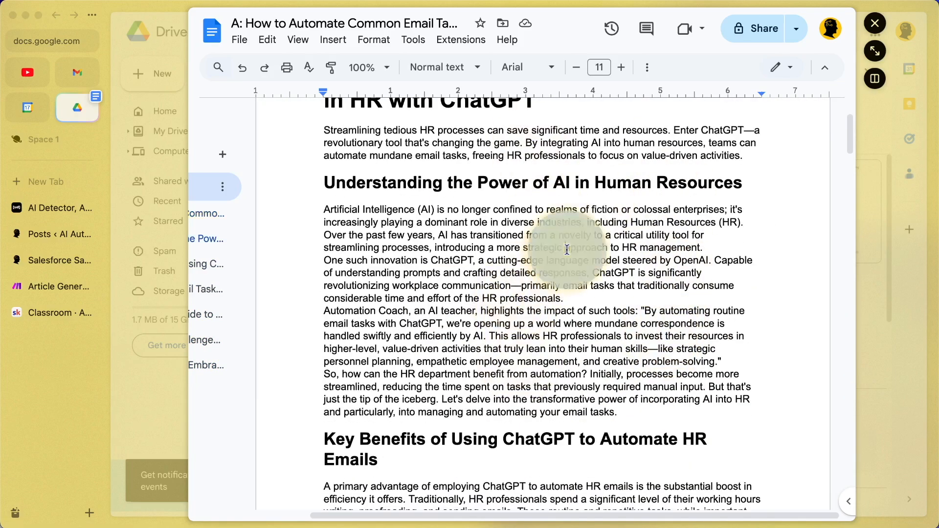
Increase the line spacing of the entire article text.
key(ctrl+a)
click(648, 69)
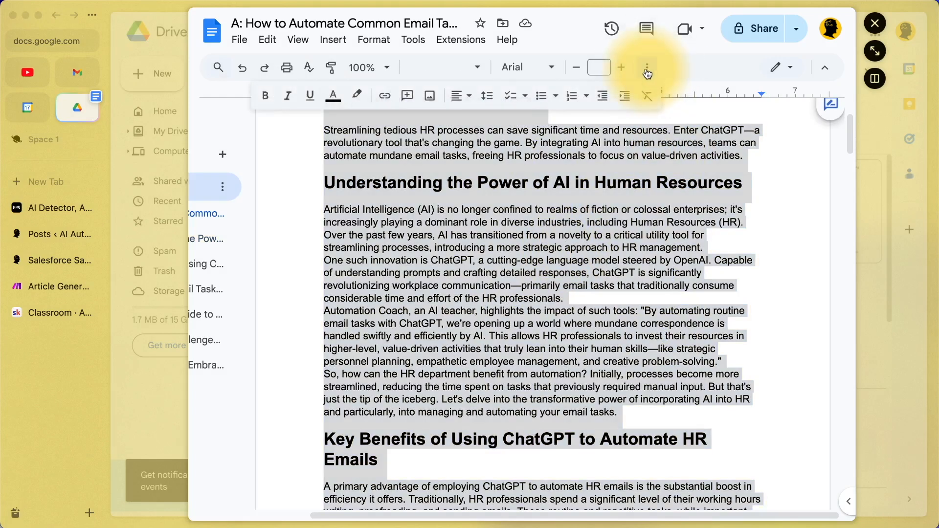
click(487, 96)
click(524, 161)
click(648, 293)
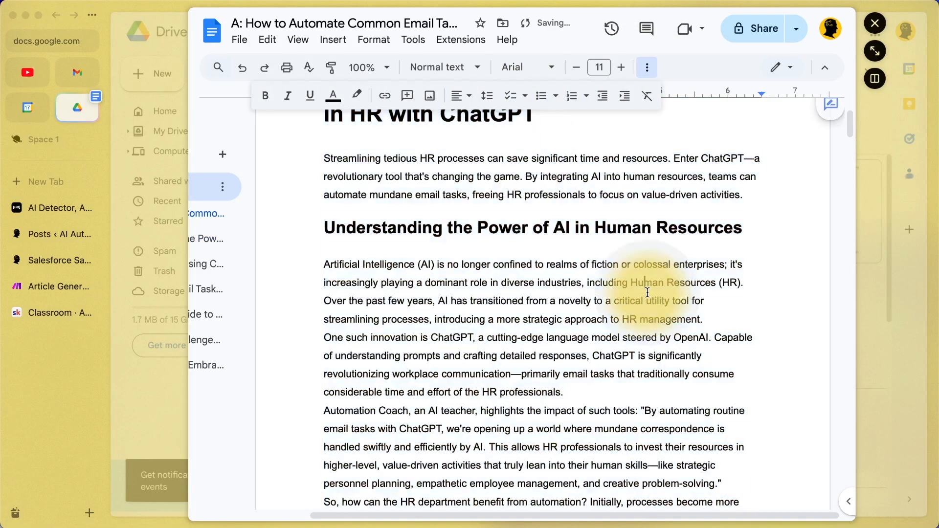
Add space after every paragraph in the article and check the new layout.
key(ctrl+a)
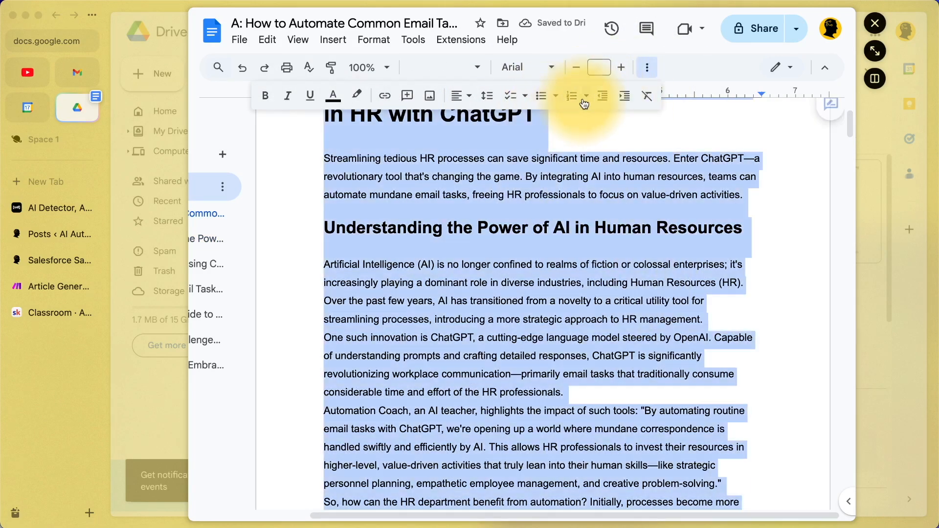
click(487, 96)
click(550, 246)
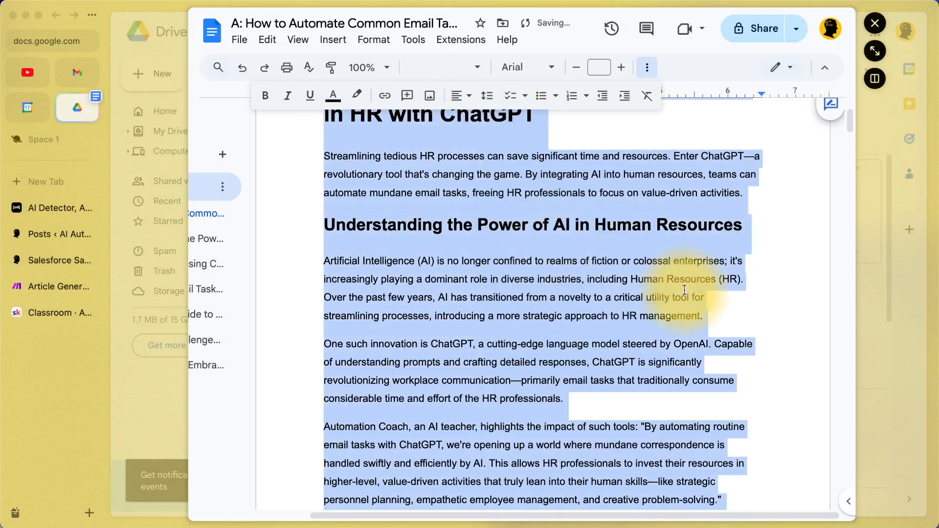
click(700, 293)
scroll(699, 294, down, 5)
scroll(719, 311, up, 7)
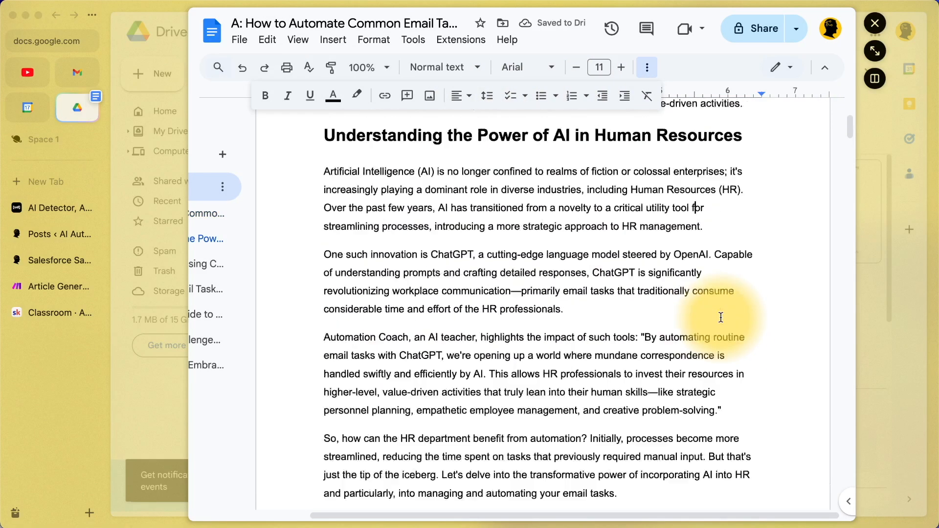
Switch to the Article Generator scenario in Make and look over the settings of the text parser that removes the h1 title.
click(10, 286)
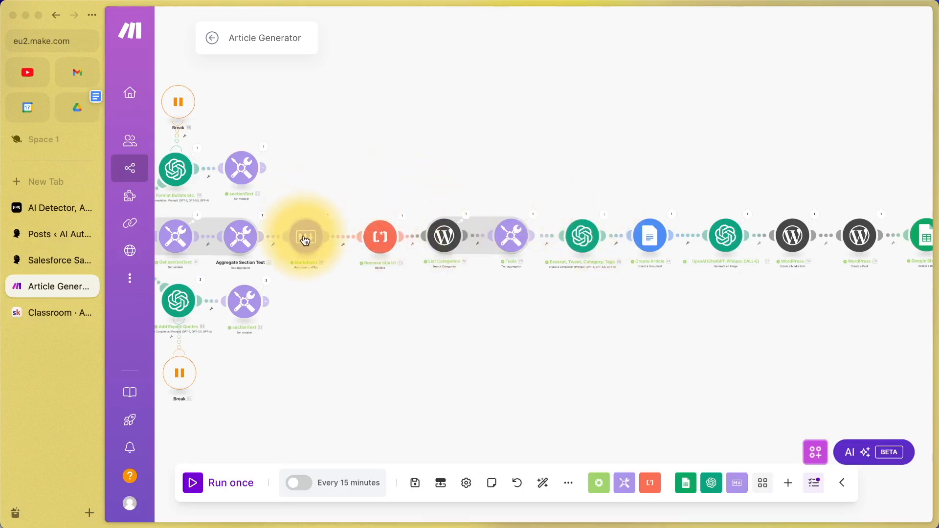
click(380, 237)
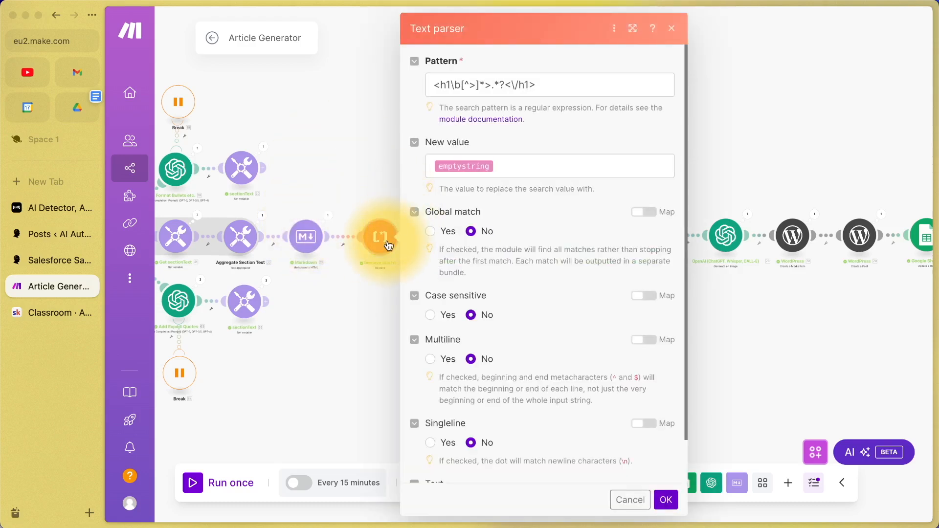
click(903, 158)
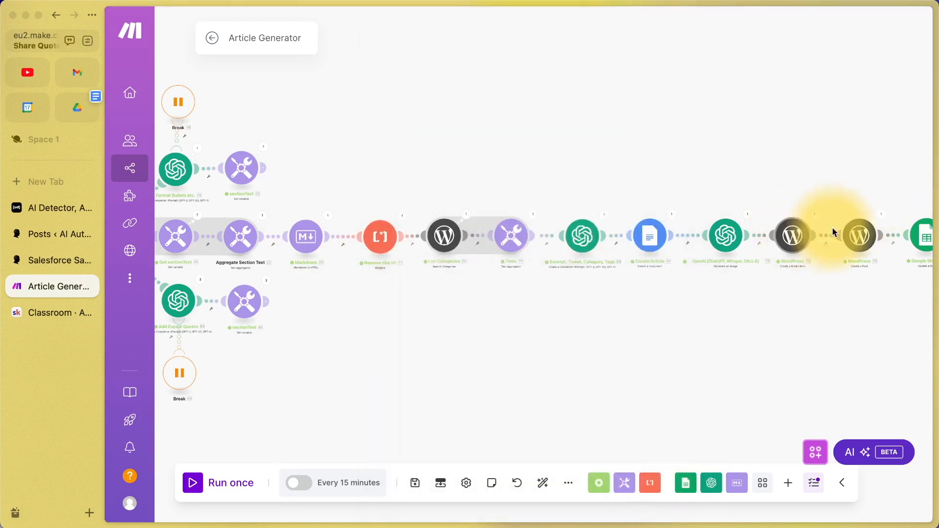
Review the title and content mappings in the WordPress module that creates the post.
click(860, 236)
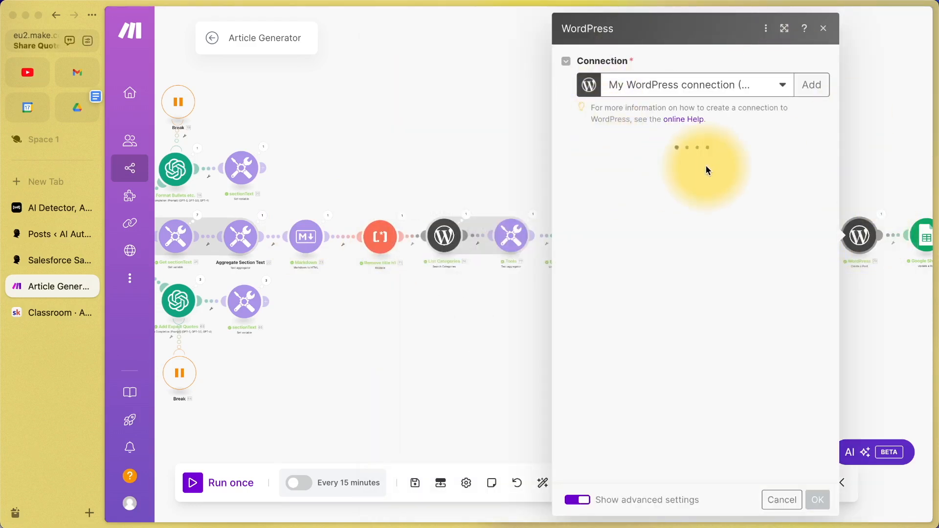
click(651, 165)
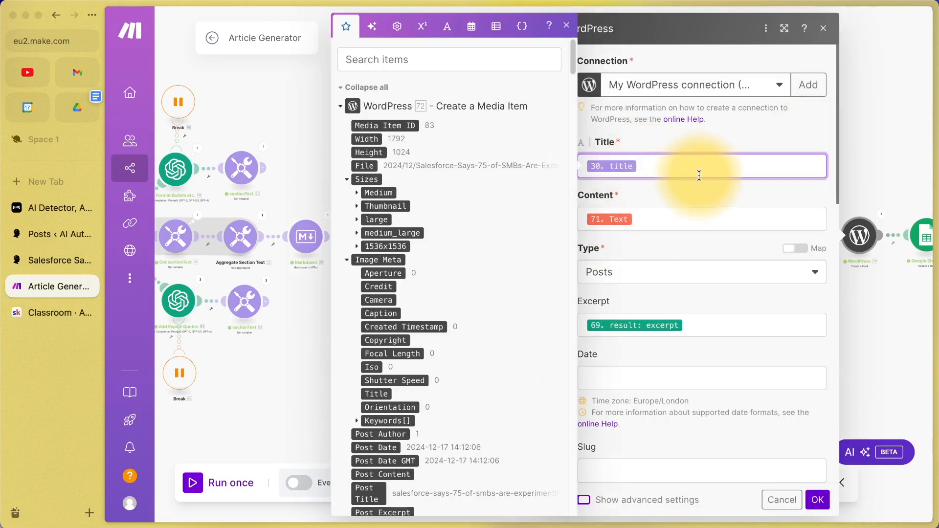
click(682, 219)
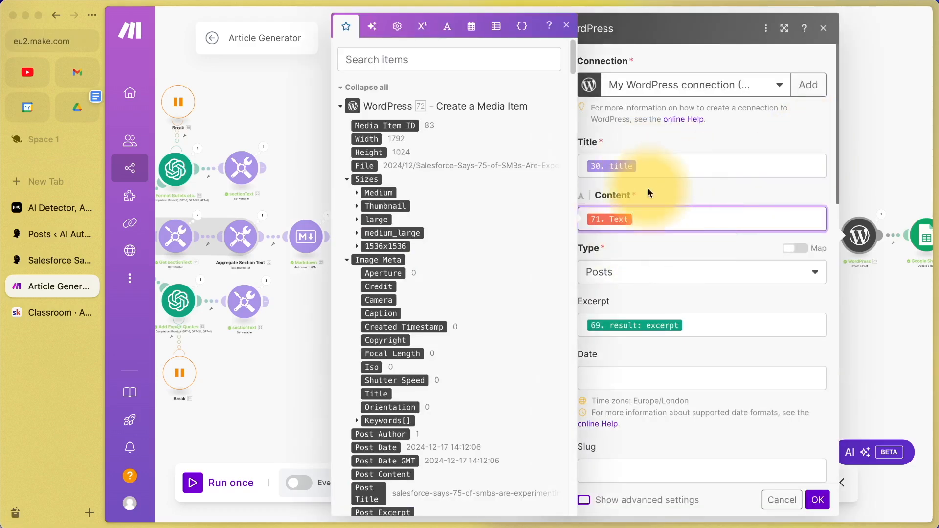
click(842, 144)
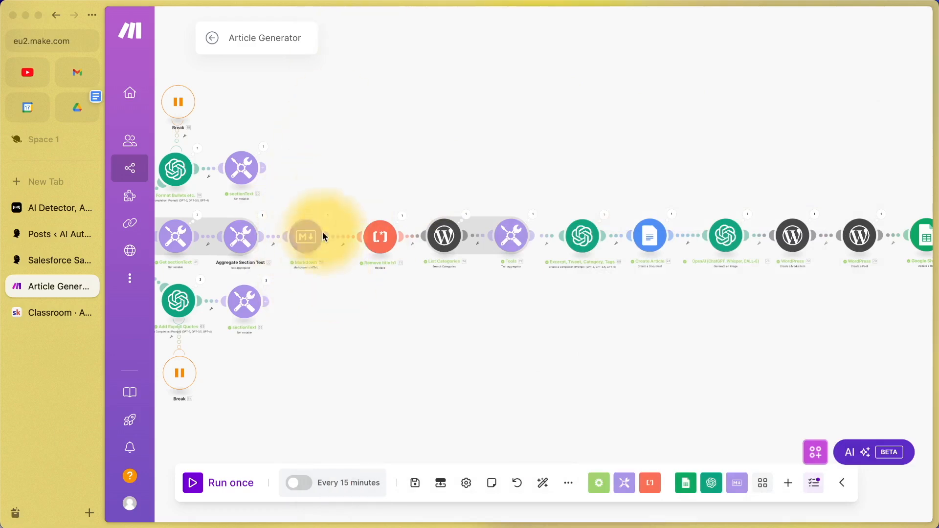
Reopen the Remove title h1 text parser and highlight the <h1 part of its search pattern.
click(377, 235)
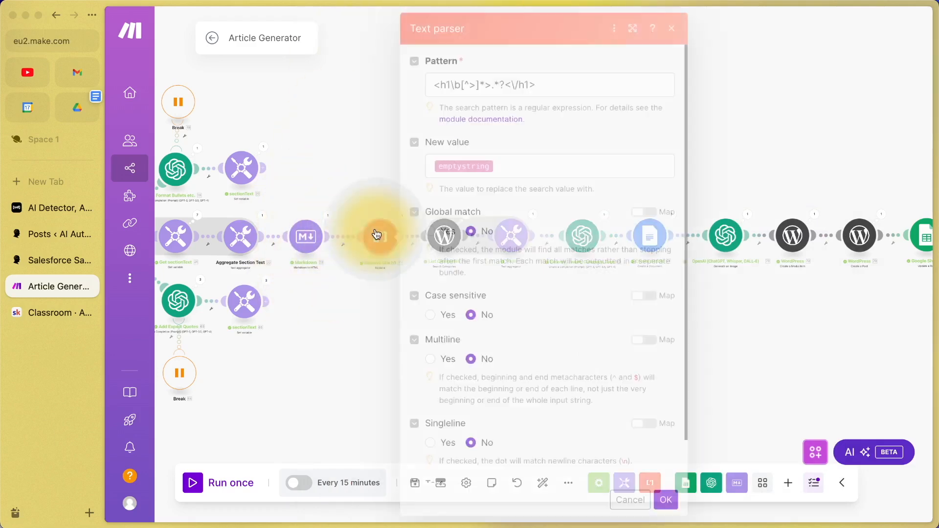
drag(434, 85, 453, 85)
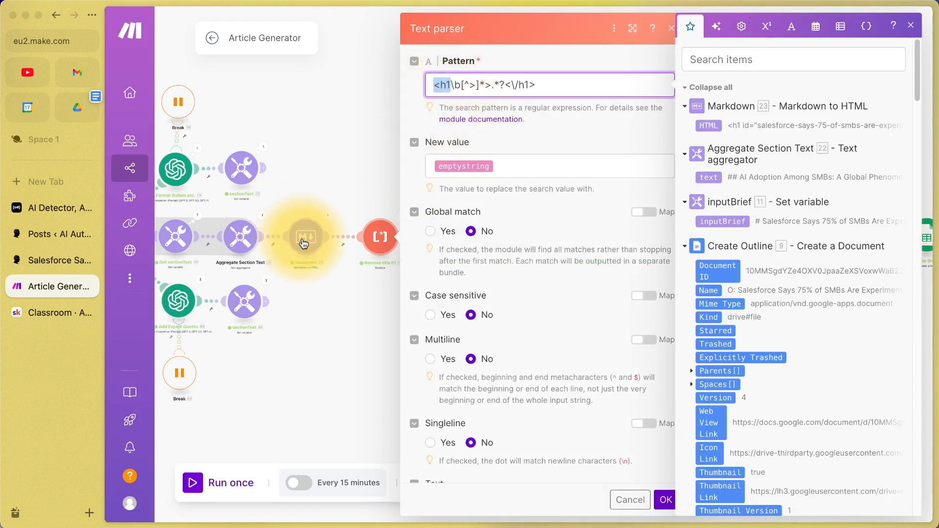
Inspect the Markdown module's run data, comparing the title's # mark in the input with the h1 tag in the HTML output.
click(327, 215)
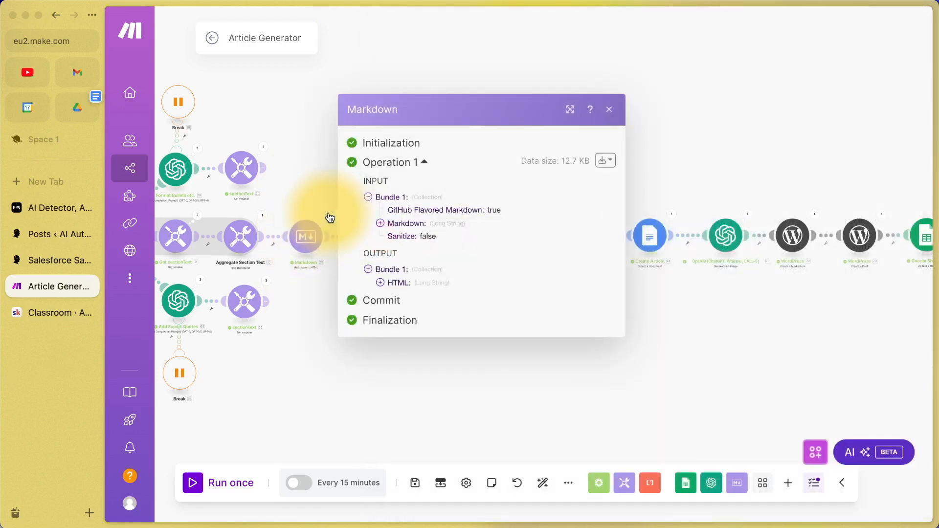
click(381, 224)
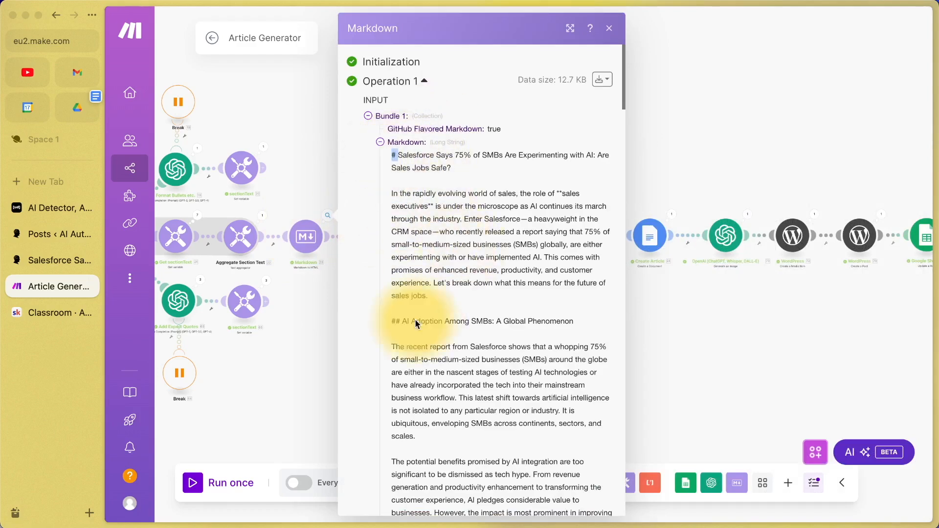
scroll(403, 322, down, 15)
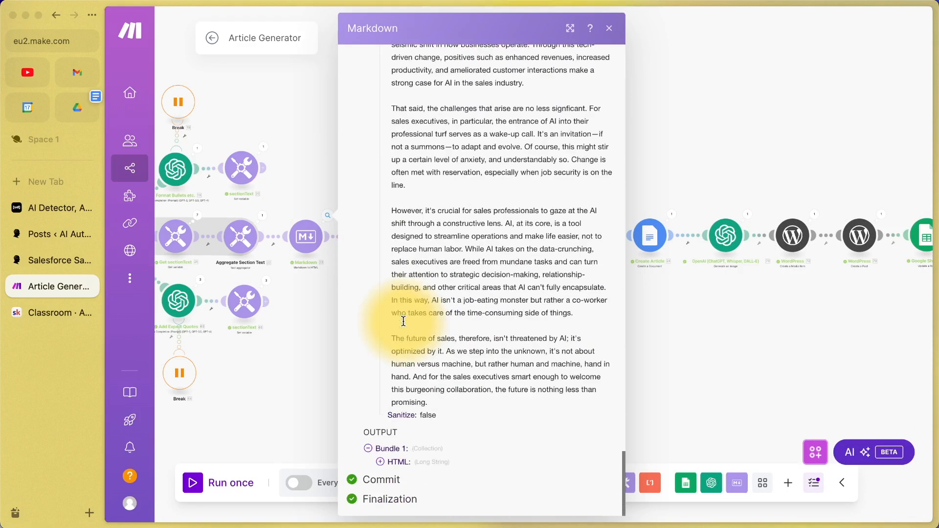
click(381, 462)
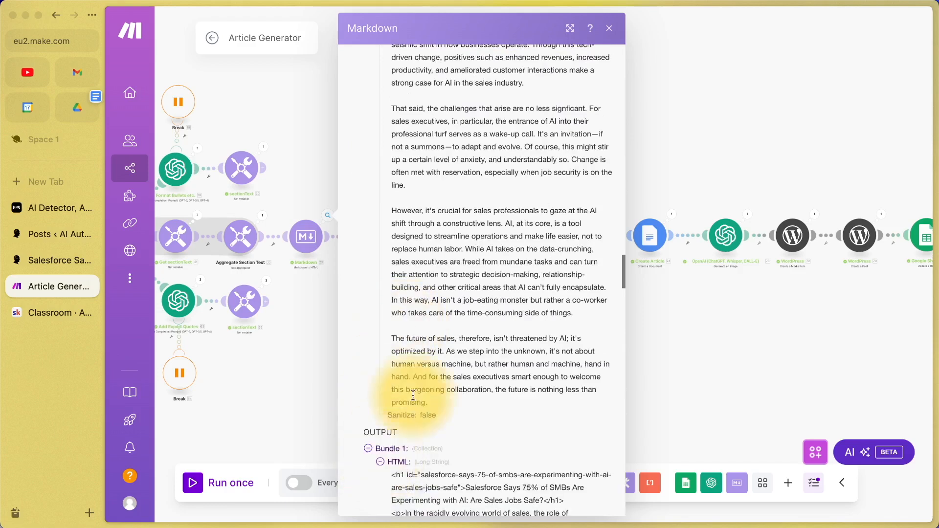
scroll(397, 152, down, 6)
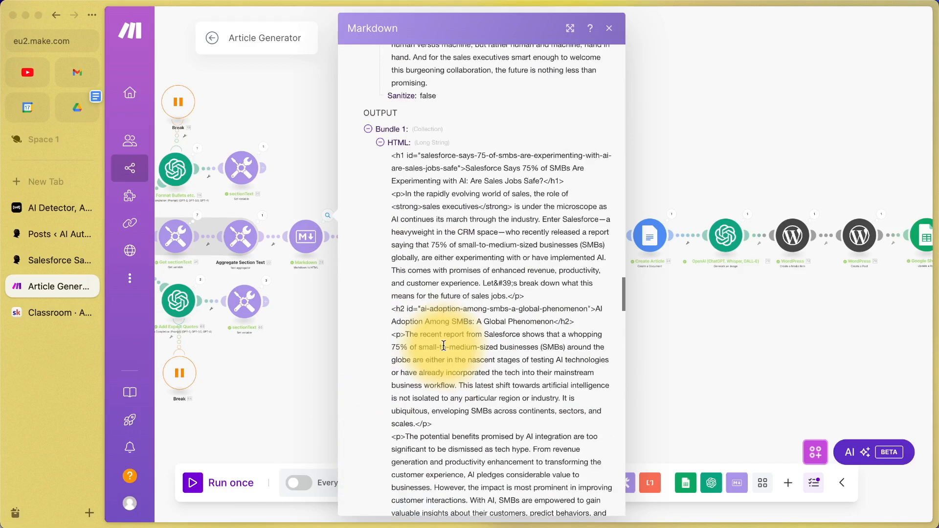
double_click(404, 155)
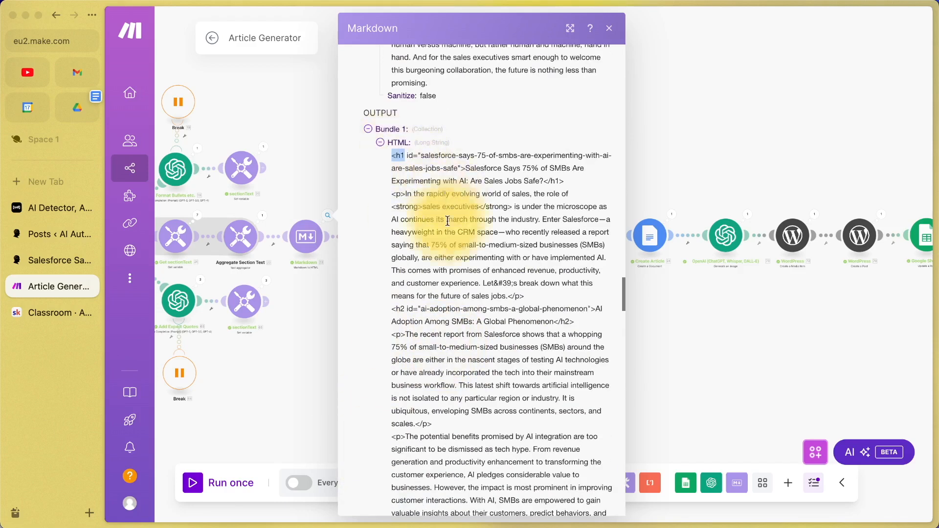
click(336, 279)
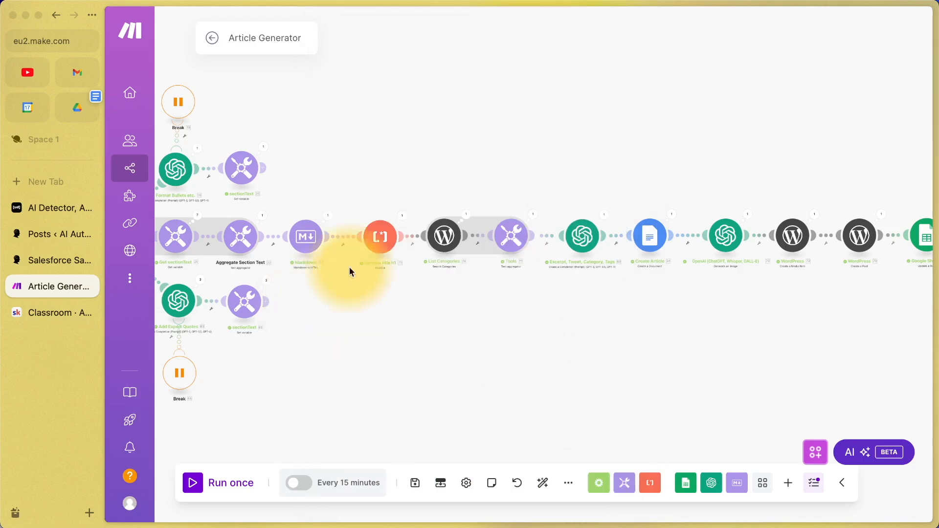
Examine the full regular expression in the Remove title h1 parser and leave it without editing.
click(381, 238)
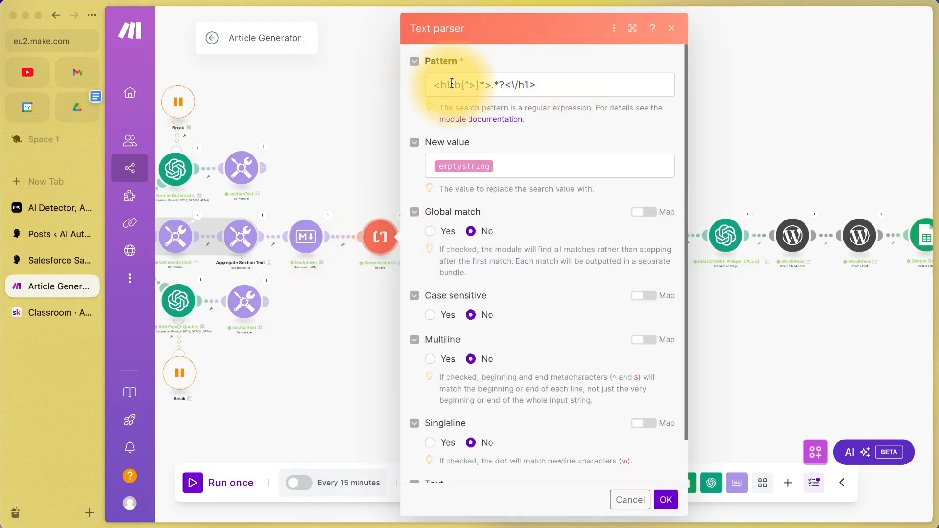
drag(435, 85, 560, 86)
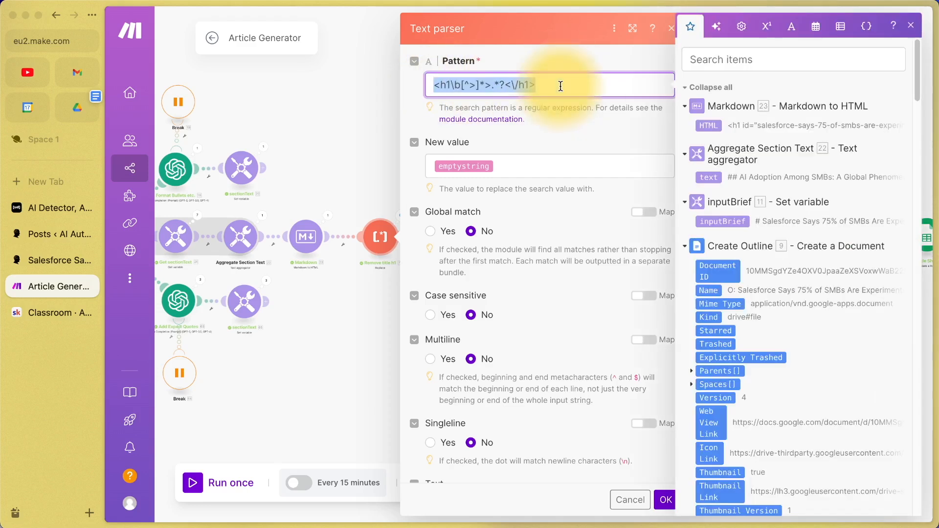
click(560, 86)
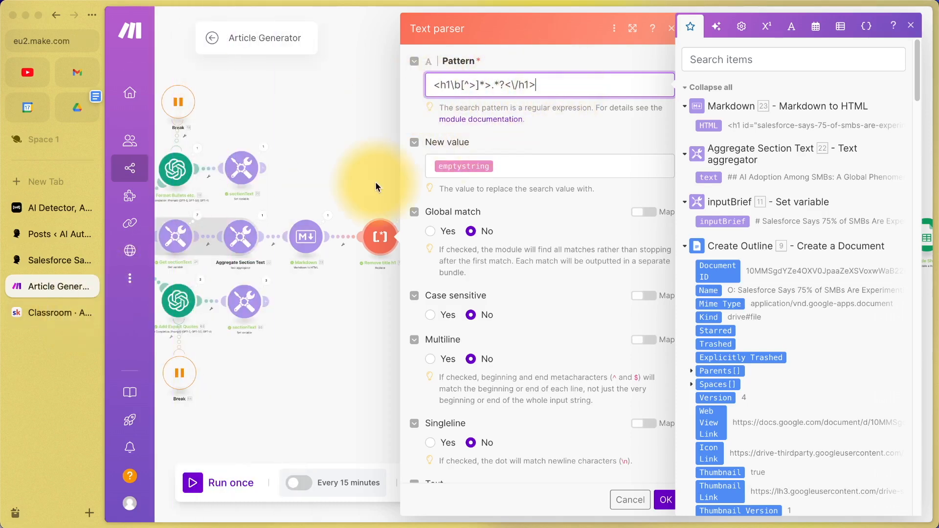
key(Escape)
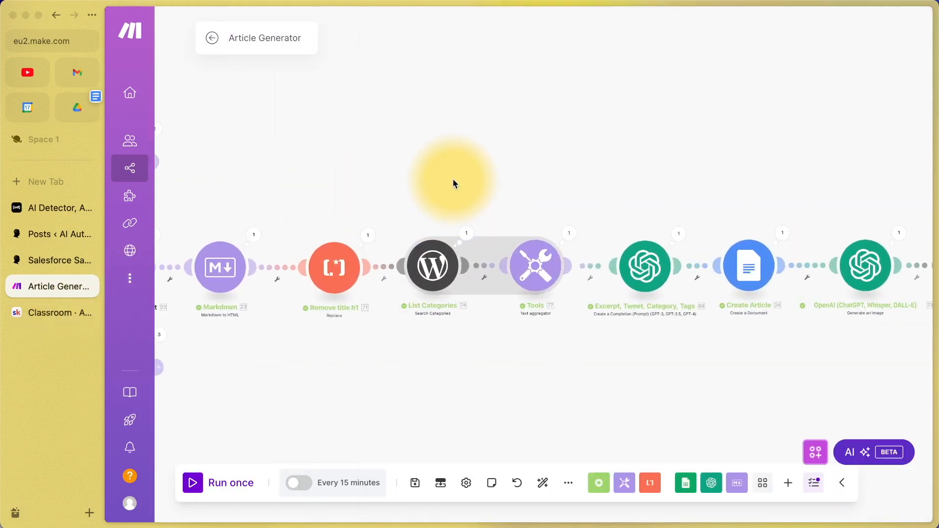
Check the category label on the published Salesforce article and return to the Article Generator scenario.
click(33, 256)
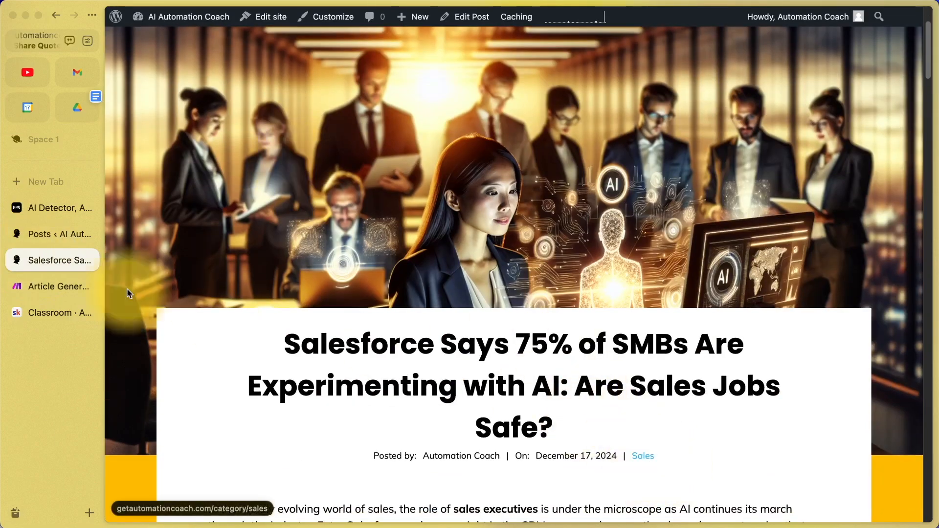
click(41, 287)
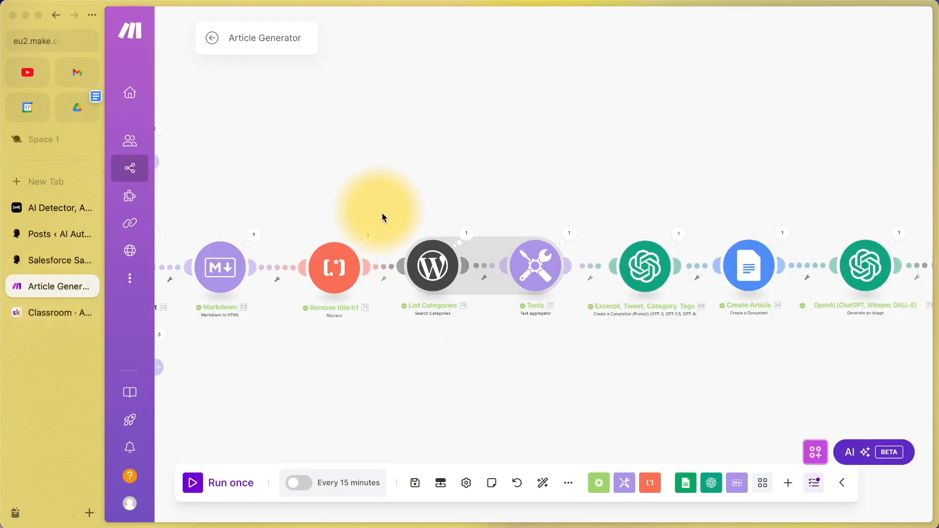
Review the connection, filter, ordering and limit settings of the List Categories WordPress module and confirm them as they are.
click(433, 268)
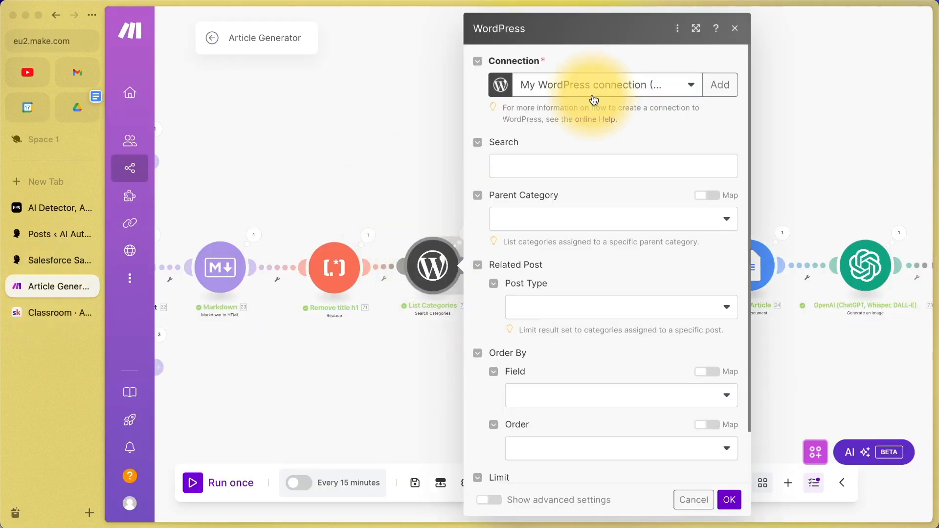
click(424, 319)
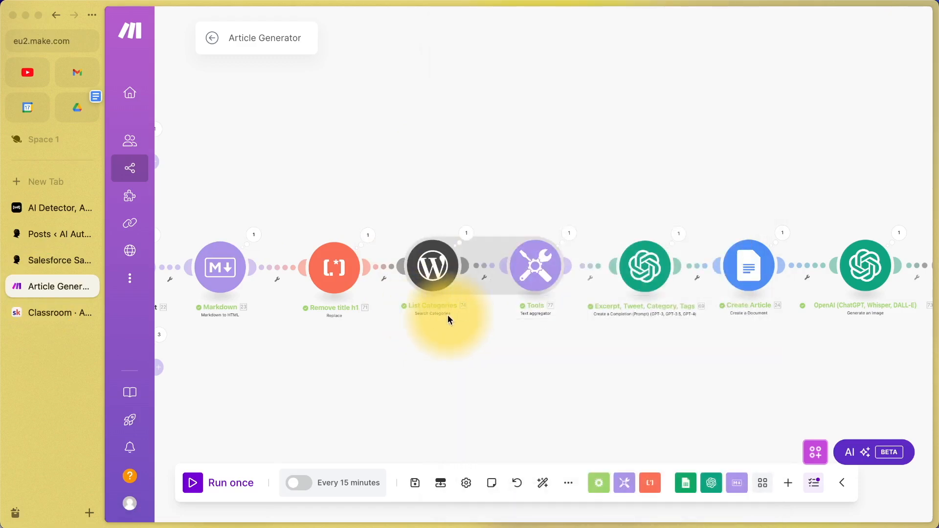
click(436, 247)
scroll(672, 221, down, 2)
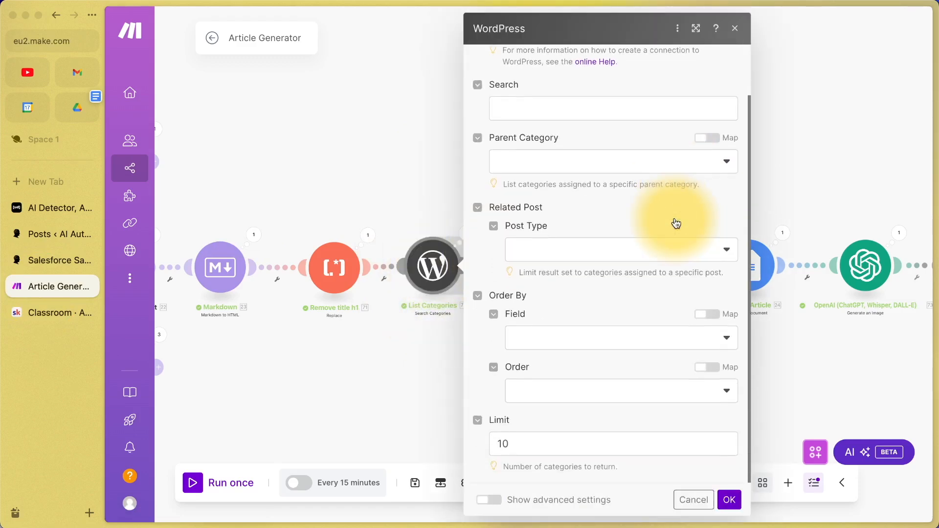
scroll(675, 222, up, 2)
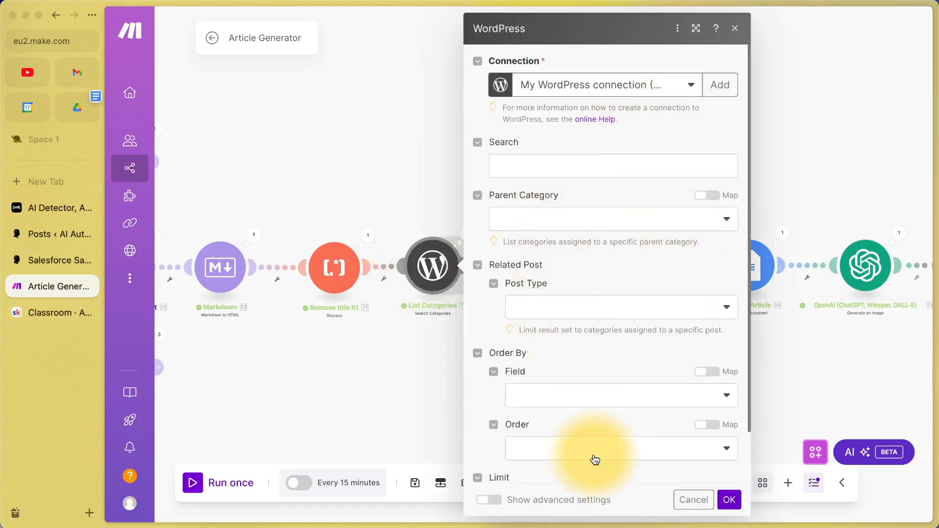
scroll(594, 458, down, 2)
click(729, 499)
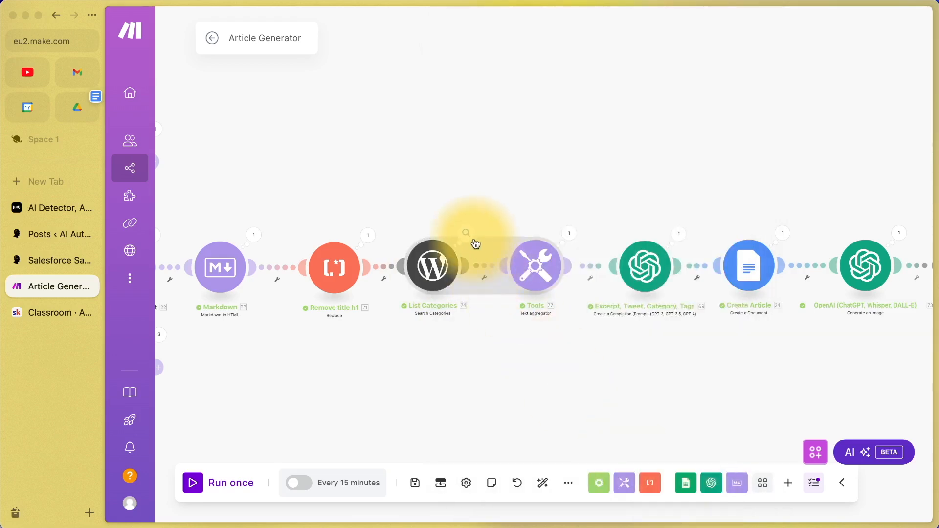
Inspect the List Categories module's run data, reading the category name and ID in each output bundle.
click(475, 243)
scroll(625, 229, down, 4)
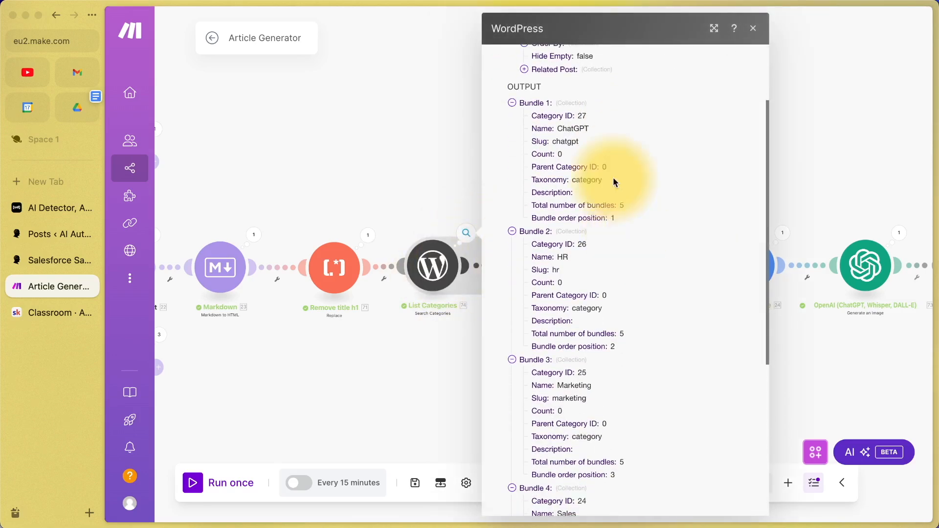
scroll(555, 338, down, 10)
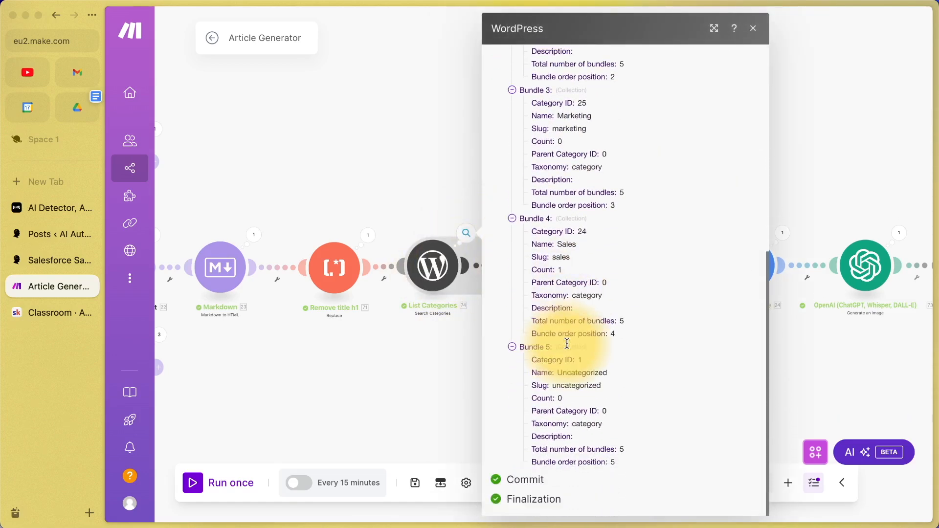
scroll(568, 348, up, 15)
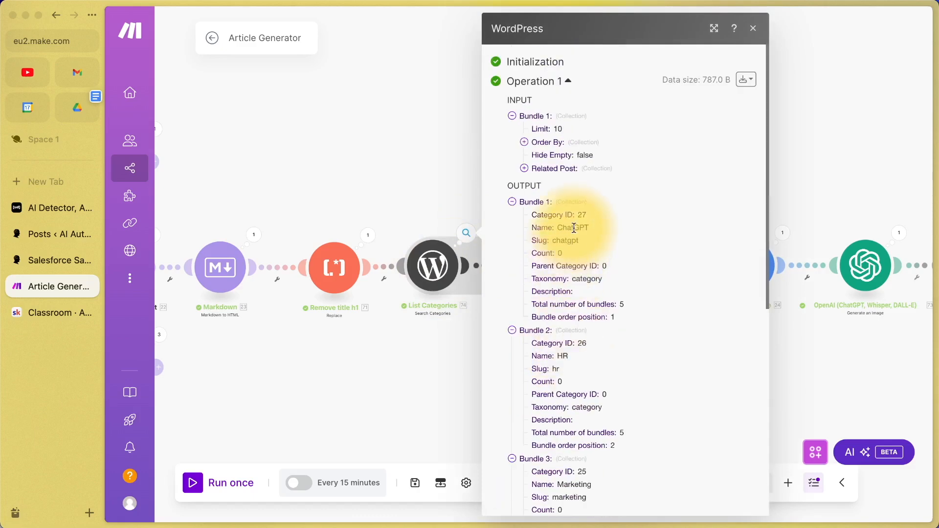
drag(559, 229, 596, 231)
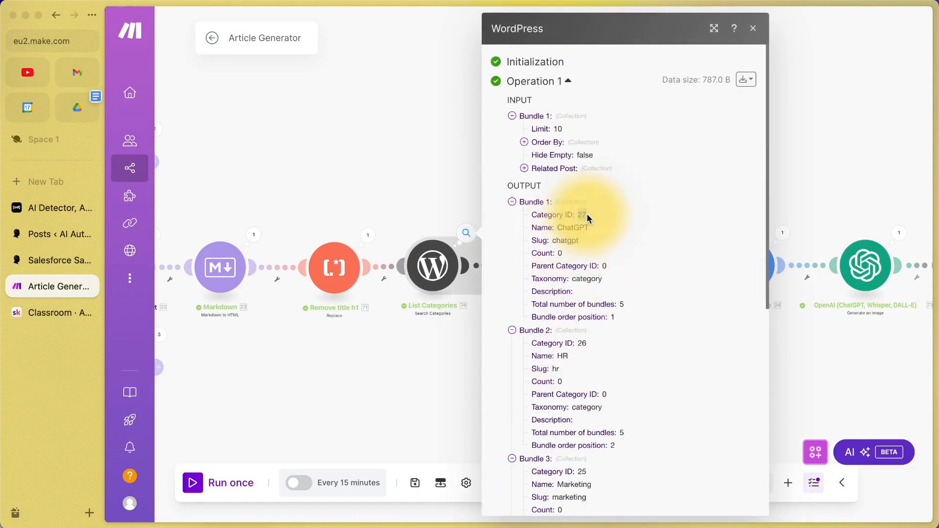
click(447, 191)
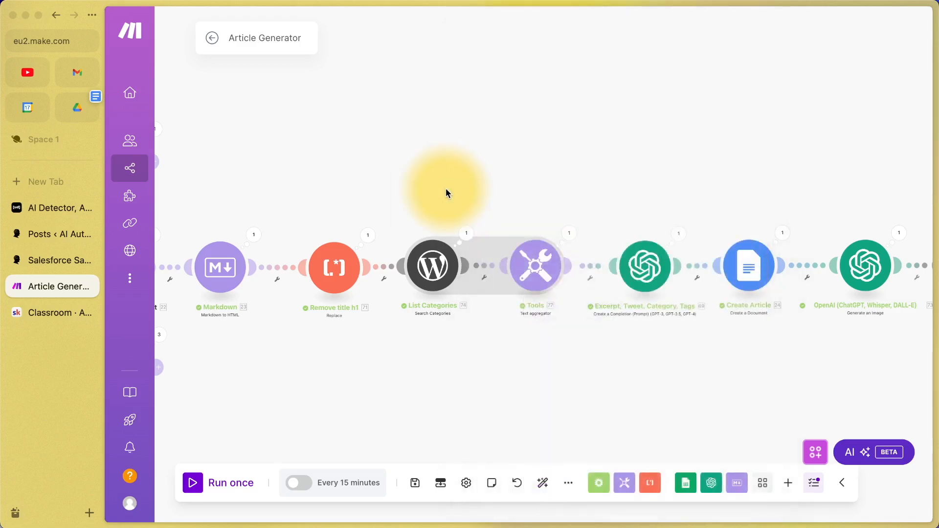
click(468, 235)
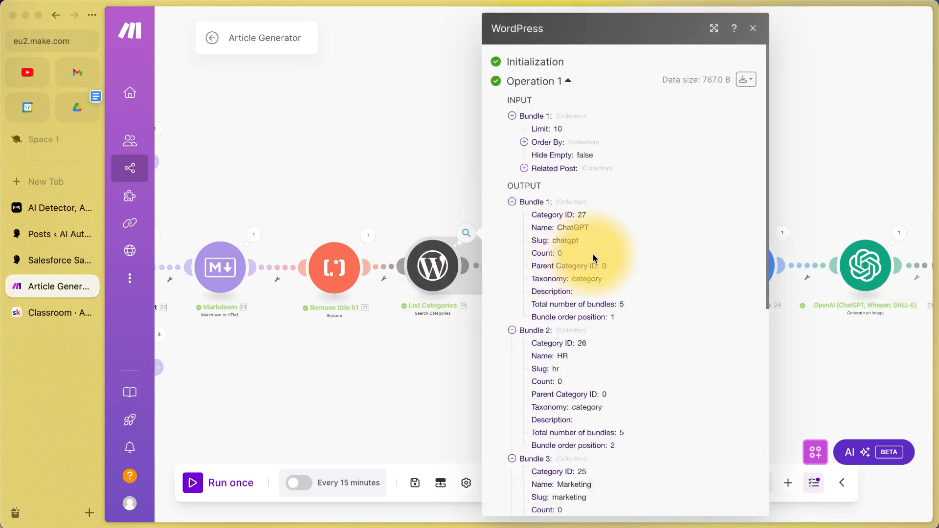
scroll(594, 260, down, 2)
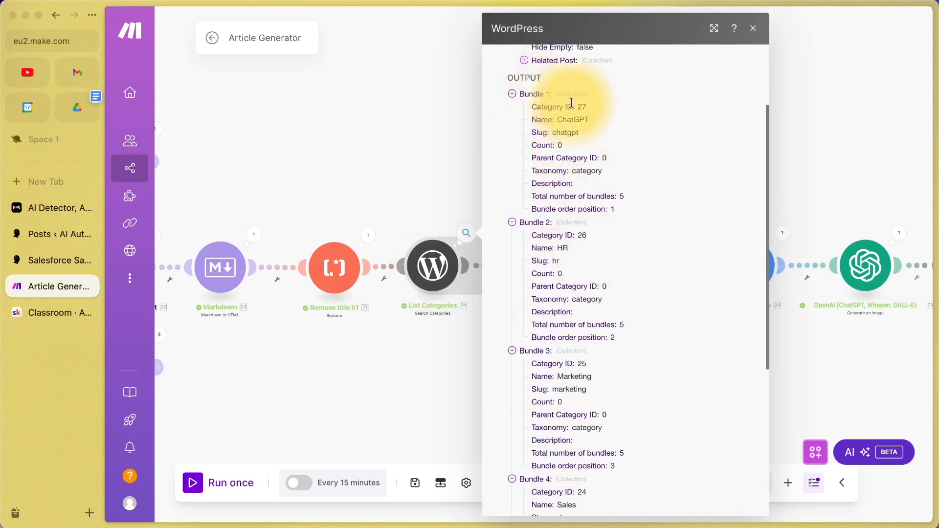
click(458, 166)
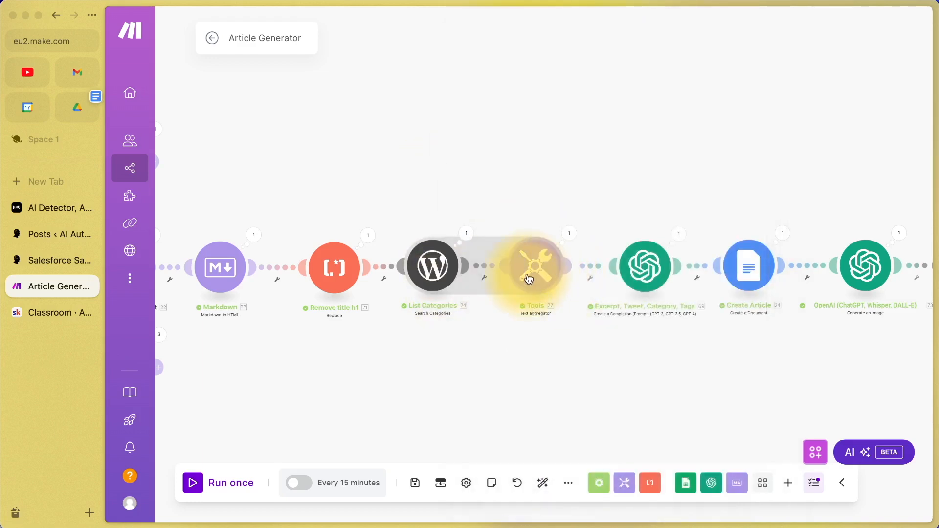
Examine the Tools text aggregator's source module, comma separator, and Name and Category ID mapping alongside the available List Categories items.
click(533, 278)
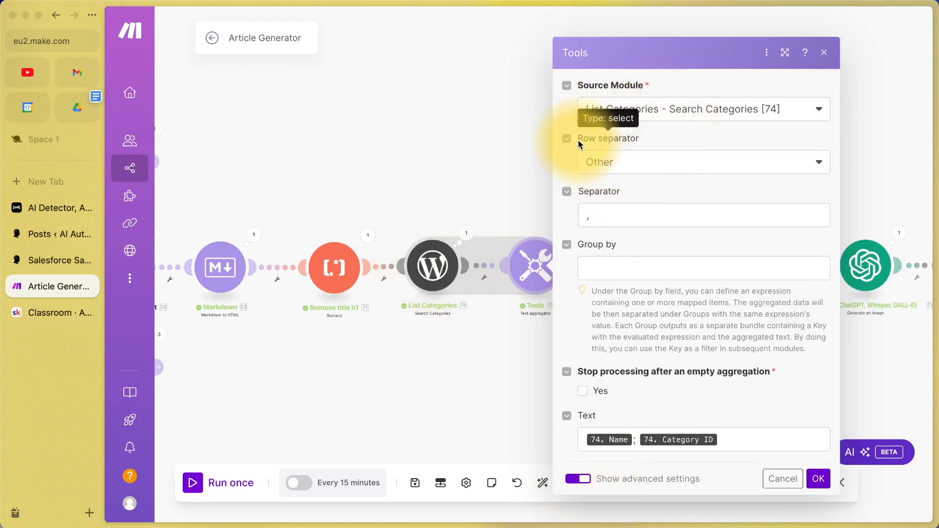
click(601, 221)
text(,)
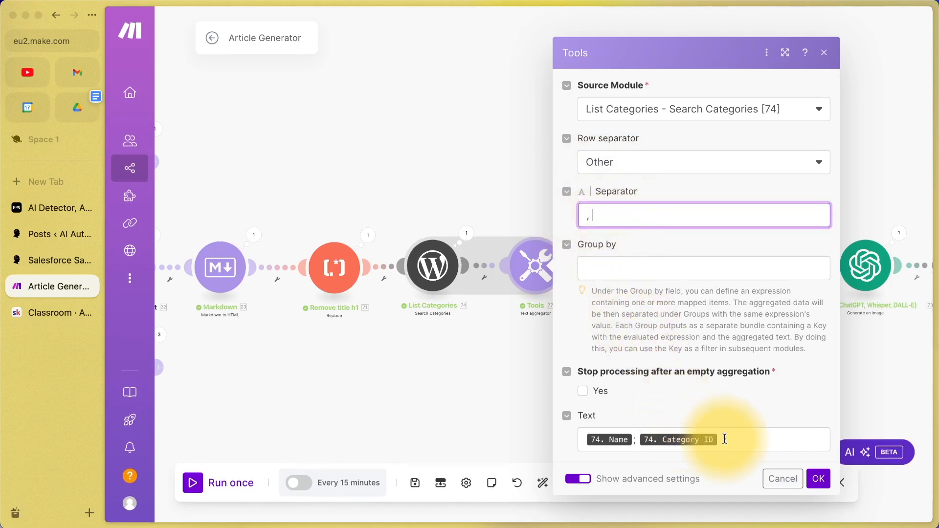
click(609, 443)
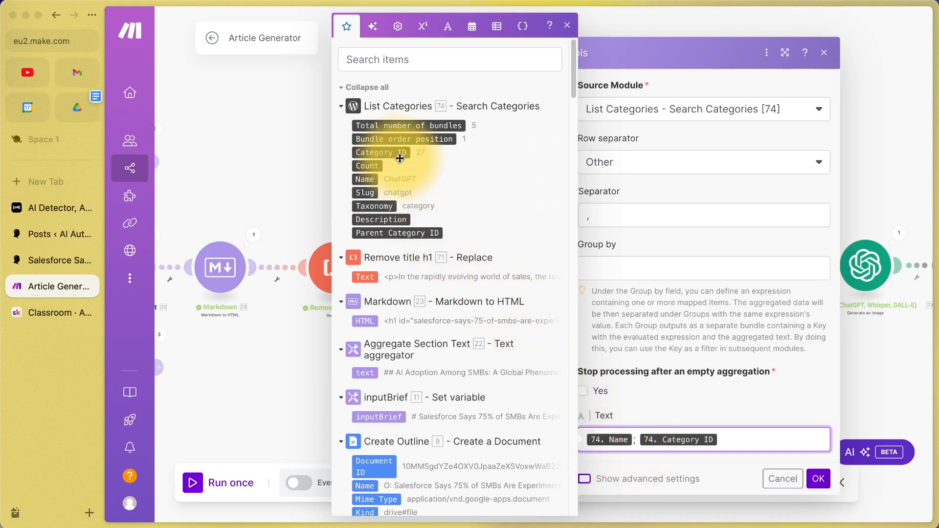
click(321, 170)
Recheck the List Categories module's settings down to the Limit field and leave them without editing.
click(434, 269)
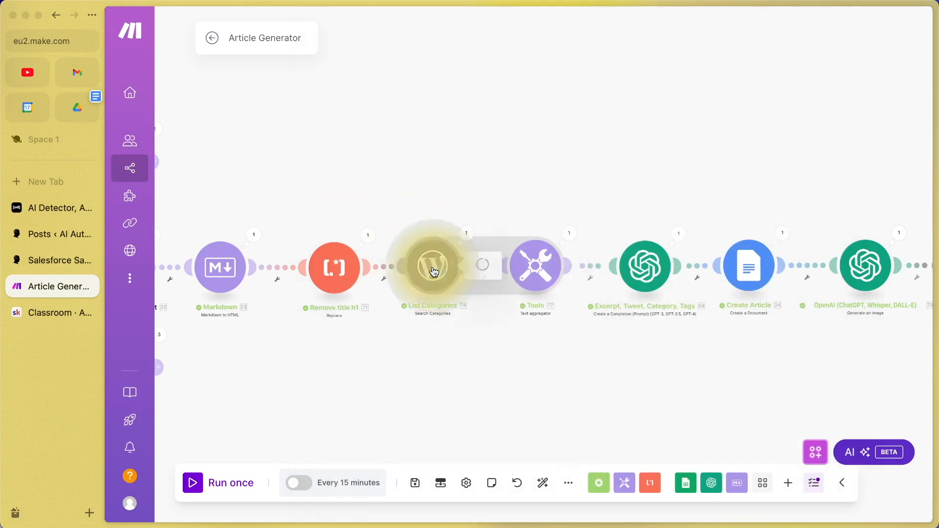
scroll(543, 317, down, 2)
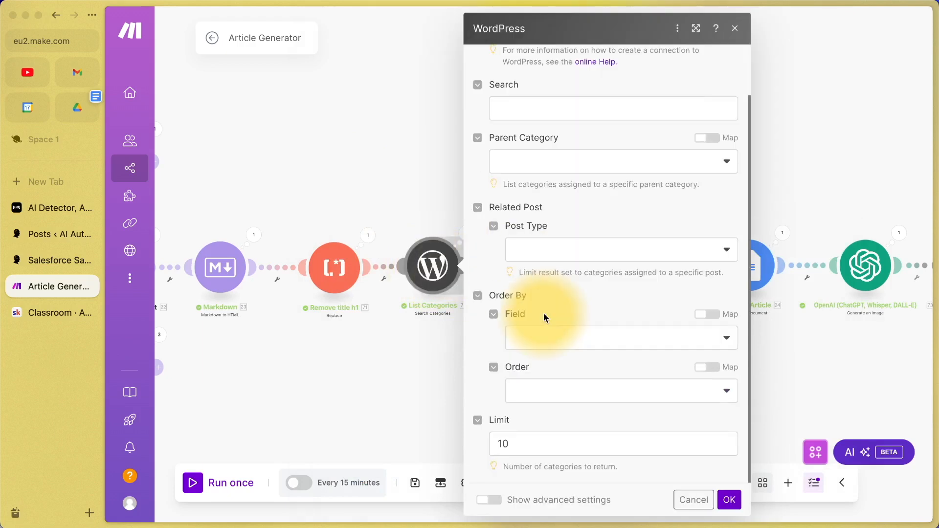
click(377, 131)
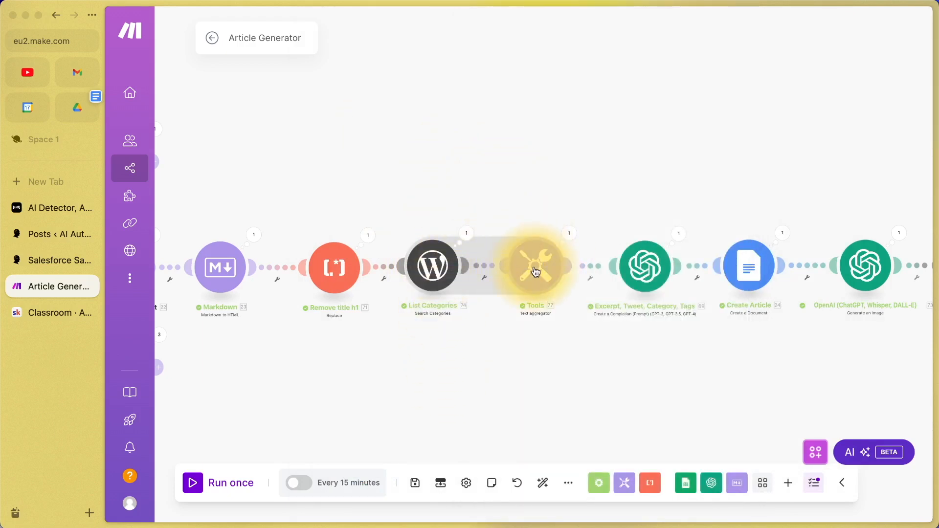
Inspect the HTML output in the Markdown module's run data and highlight the nested ul list under the SMB Ecosystem heading.
scroll(656, 222, right, 3)
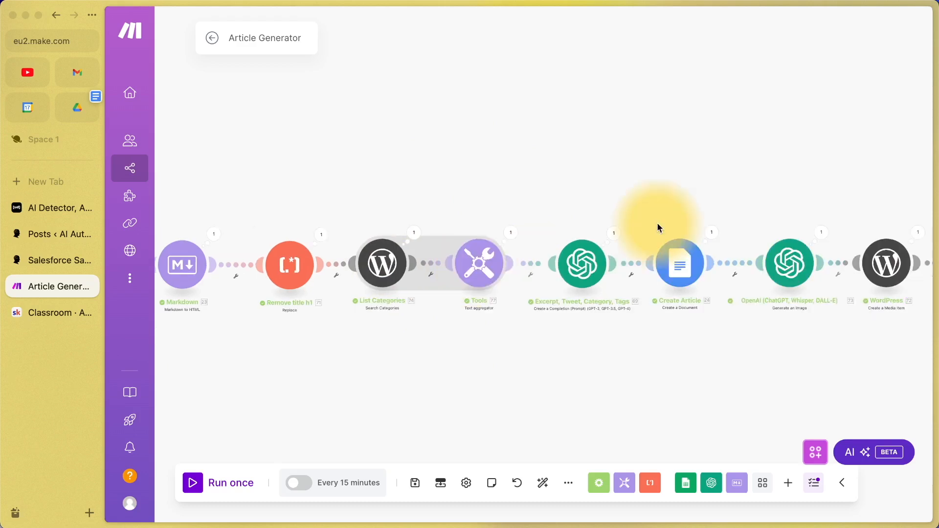
scroll(656, 222, up, 2)
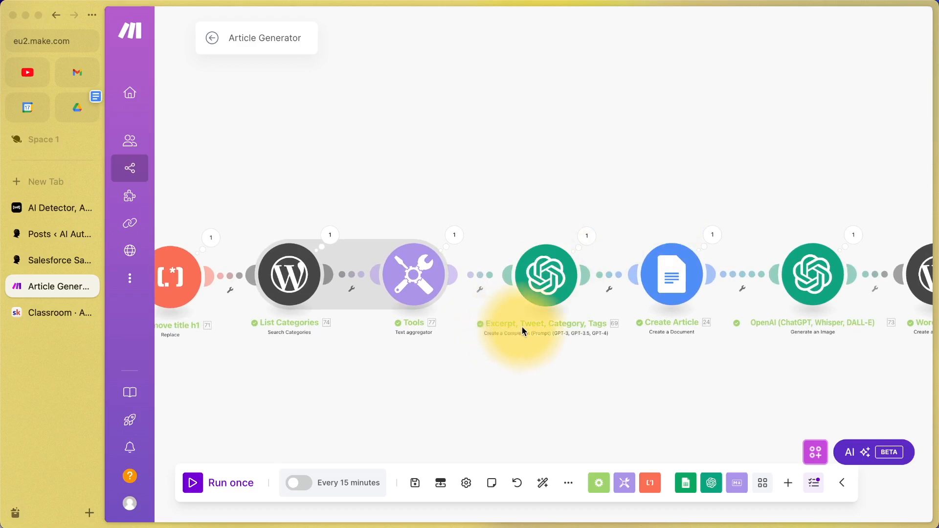
scroll(522, 326, down, 5)
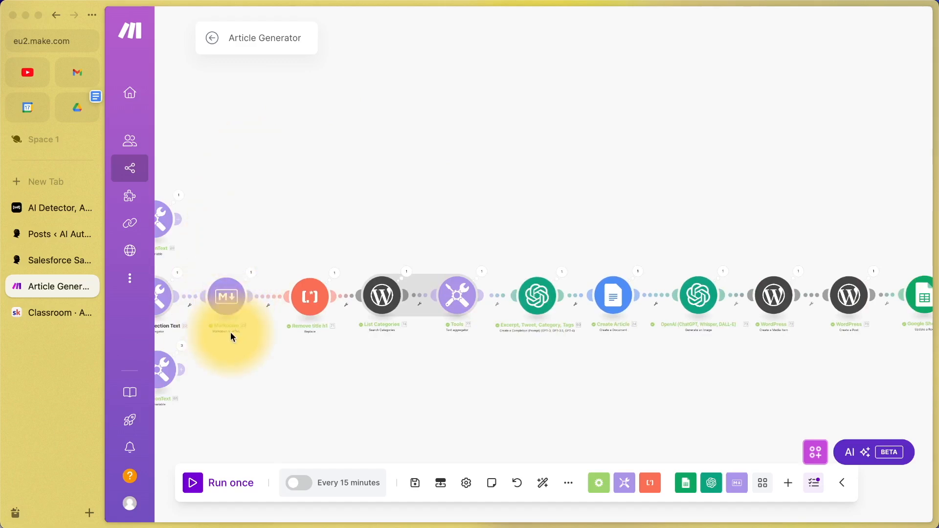
click(251, 272)
click(304, 338)
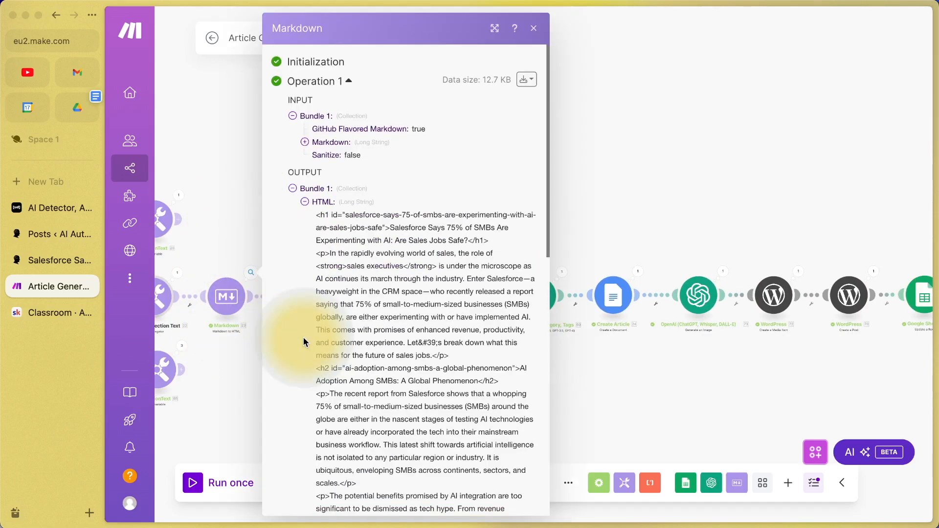
scroll(387, 245, down, 6)
scroll(411, 234, down, 15)
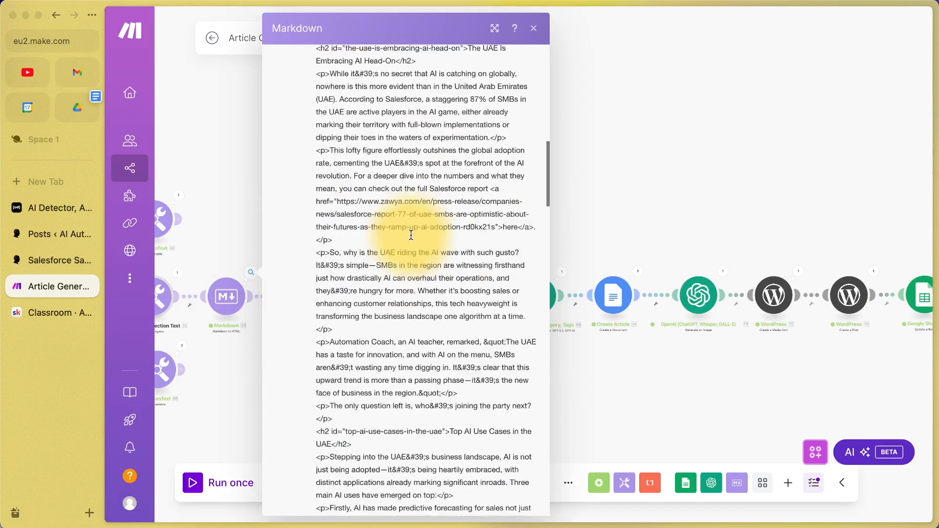
scroll(410, 238, down, 5)
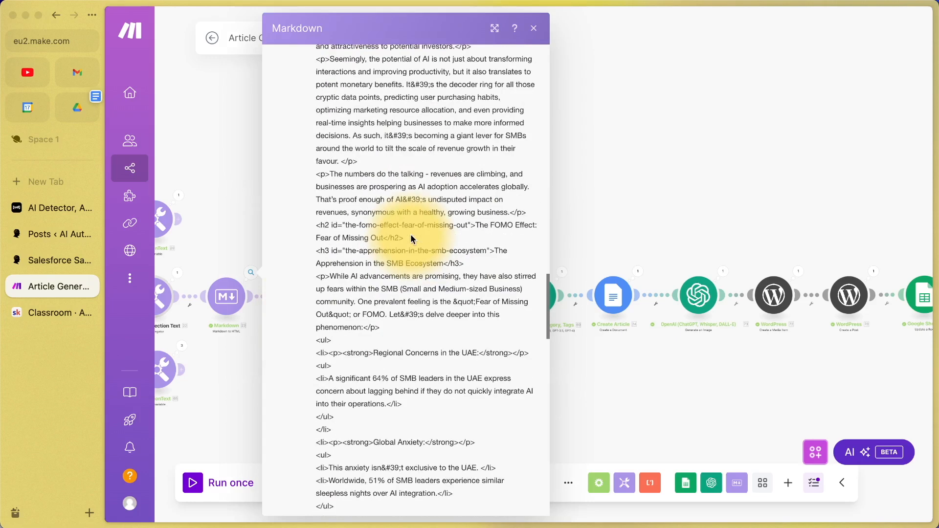
drag(309, 249, 386, 443)
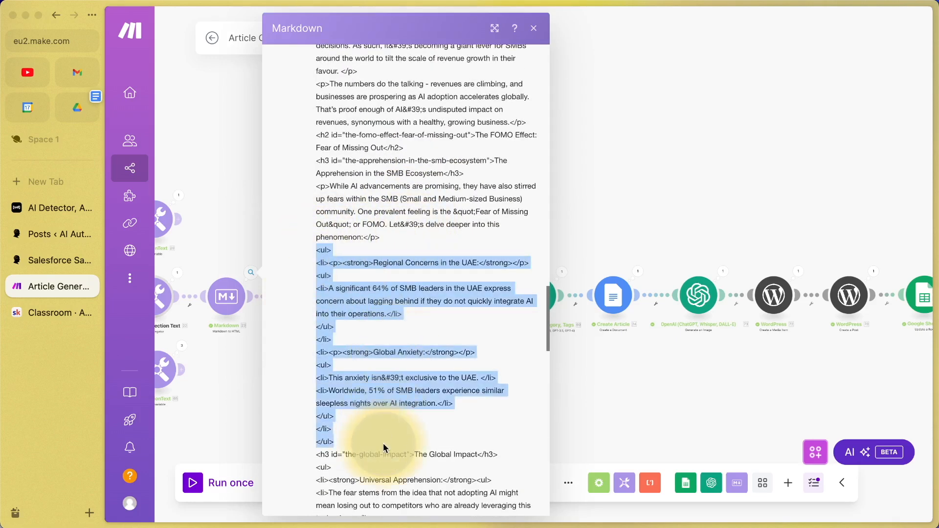
click(629, 199)
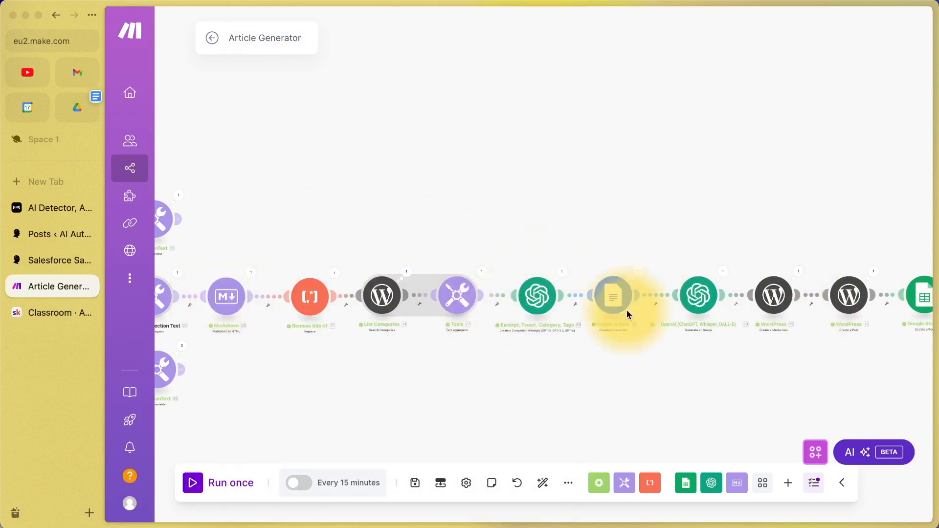
Open the Excerpt, Tweet, Category, Tags OpenAI module and review its method, model and system message in Message 1.
scroll(590, 266, up, 2)
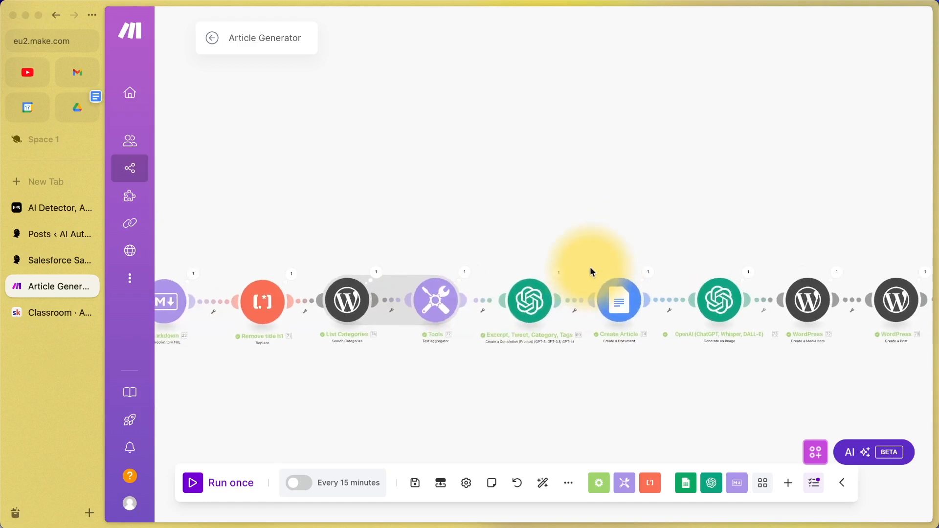
click(557, 280)
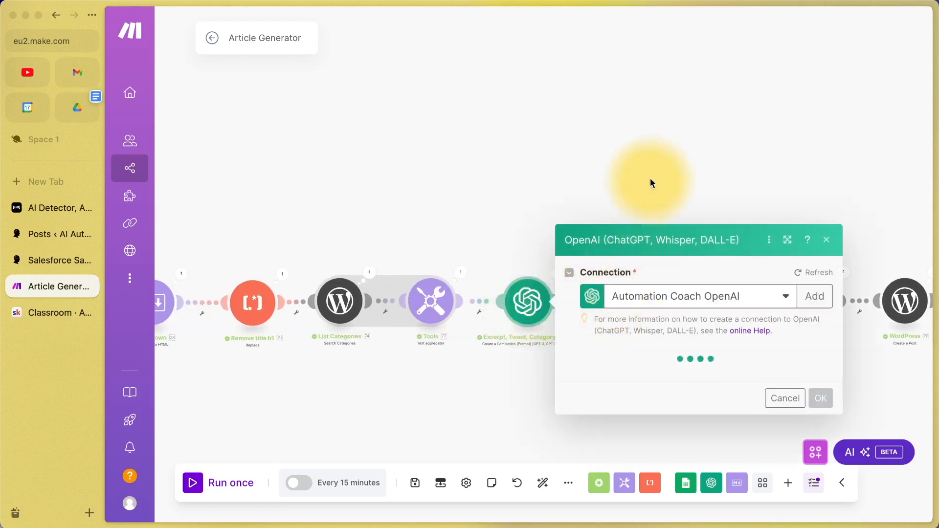
scroll(708, 382, down, 3)
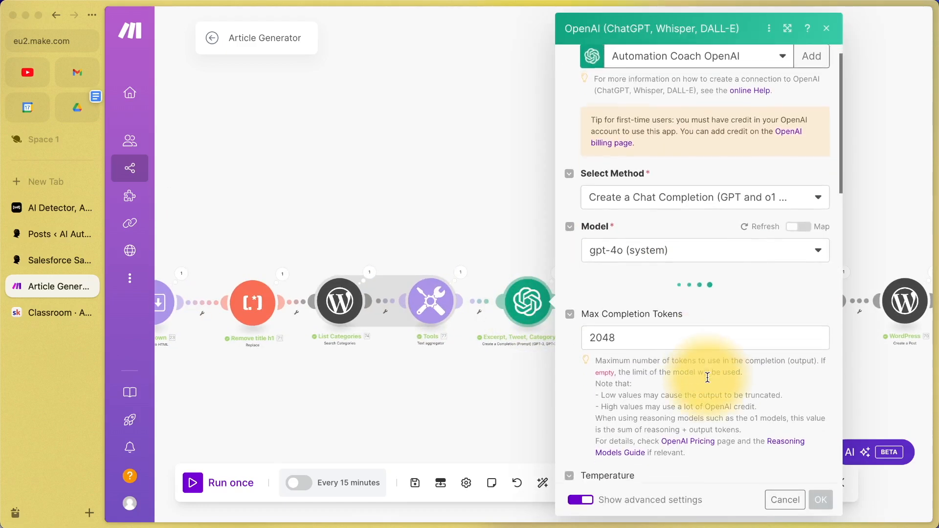
scroll(706, 379, down, 1)
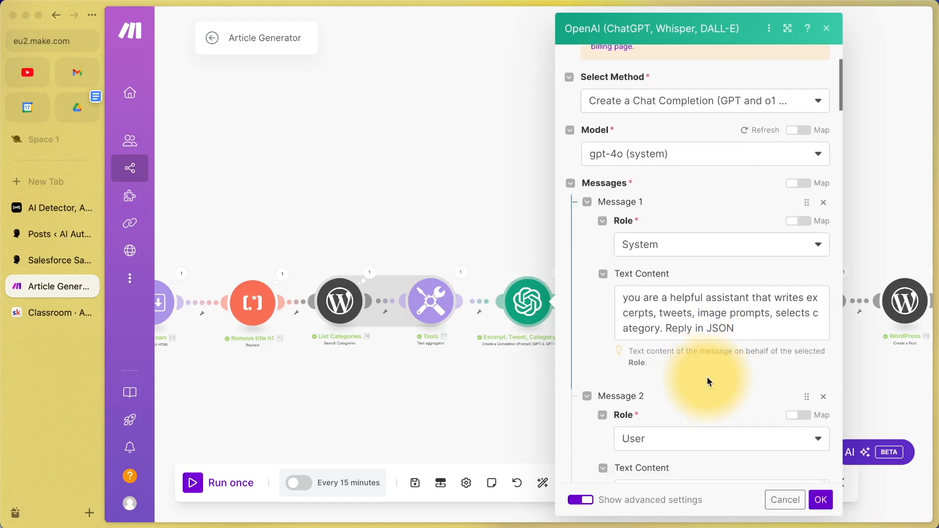
scroll(707, 381, down, 1)
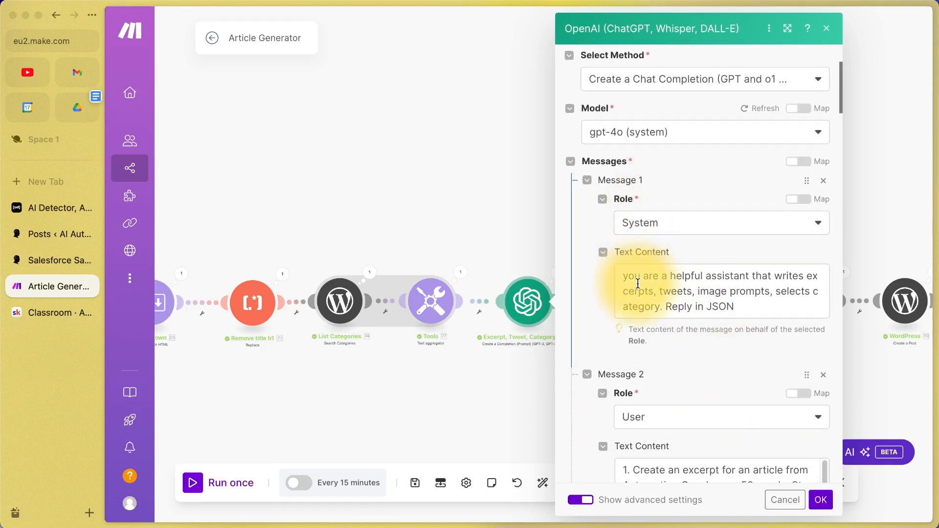
scroll(682, 199, down, 2)
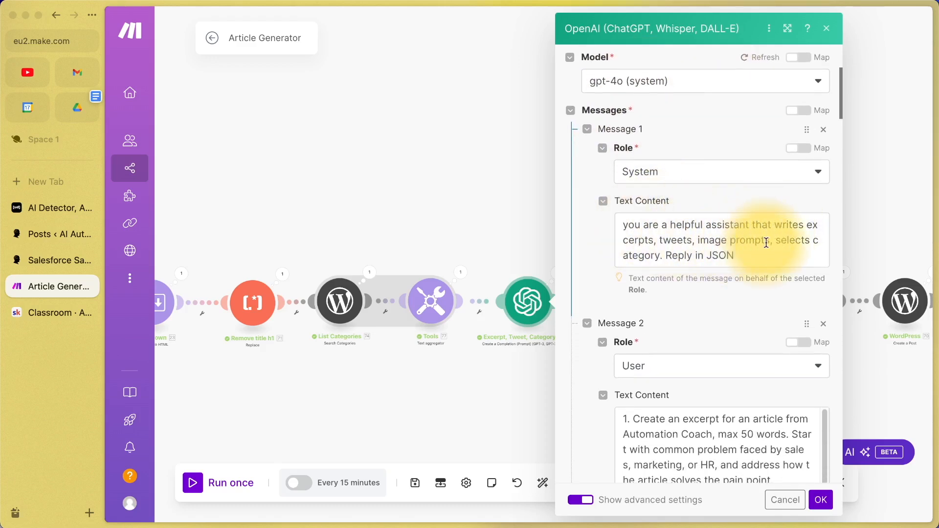
scroll(766, 242, down, 1)
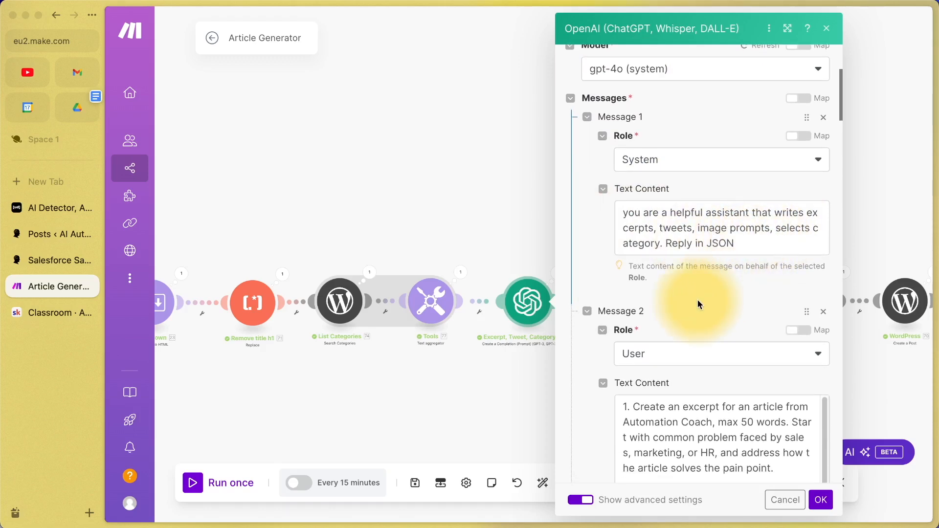
Read through the user prompt in Message 2, covering the excerpt, tweet and image prompt instructions.
scroll(698, 304, down, 4)
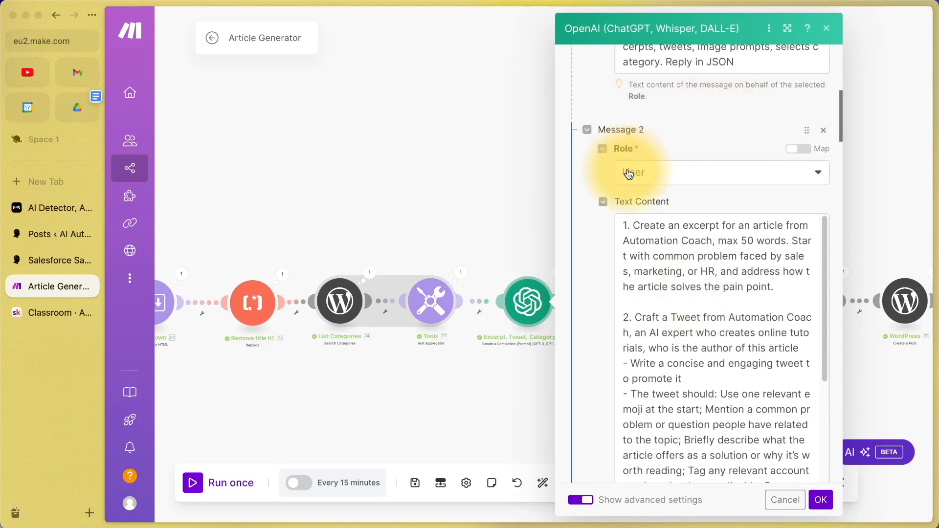
scroll(627, 175, up, 3)
scroll(629, 169, down, 5)
scroll(630, 175, up, 3)
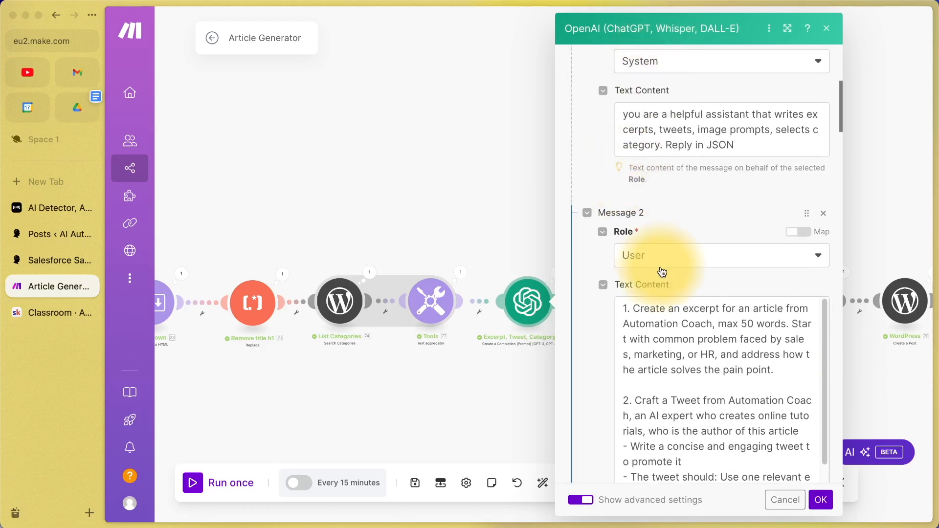
scroll(662, 272, down, 8)
scroll(661, 266, up, 2)
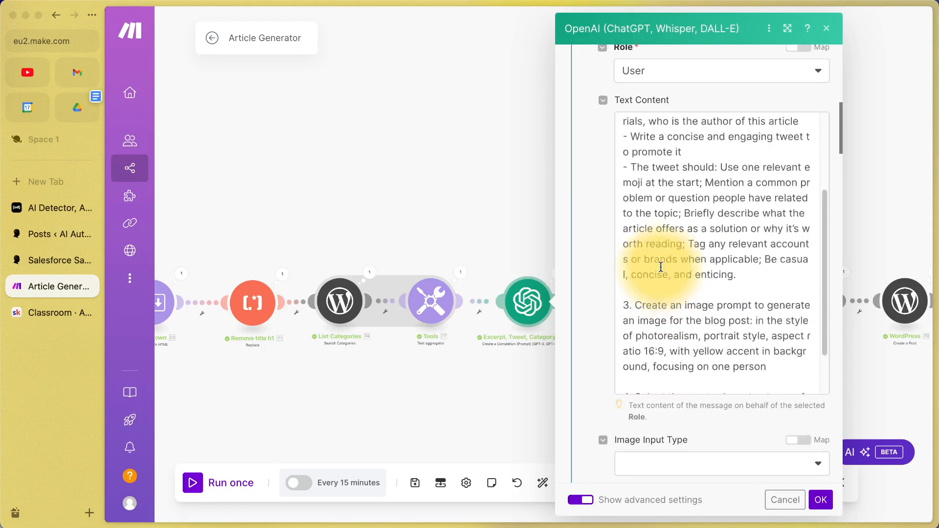
scroll(661, 267, up, 3)
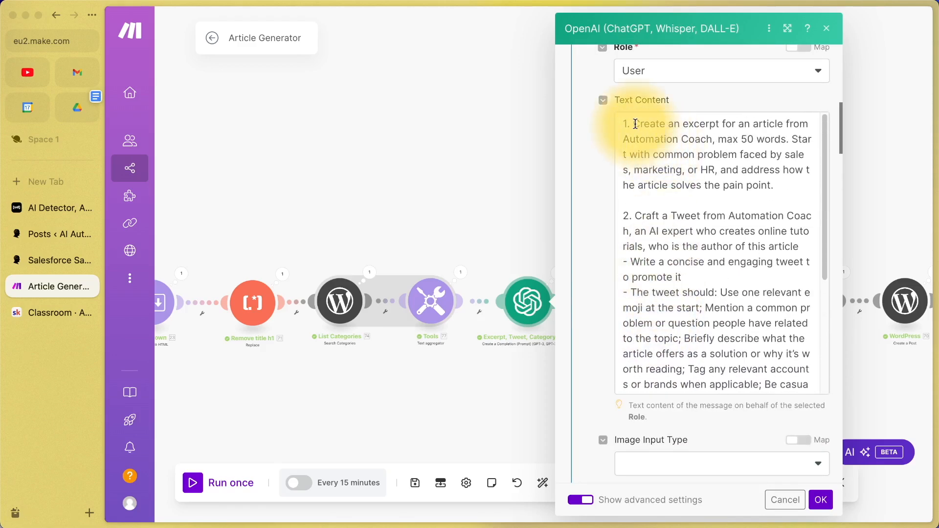
Highlight the excerpt instruction in item 1 of the user prompt and examine its word limit and pain-point wording without editing.
drag(635, 124, 717, 140)
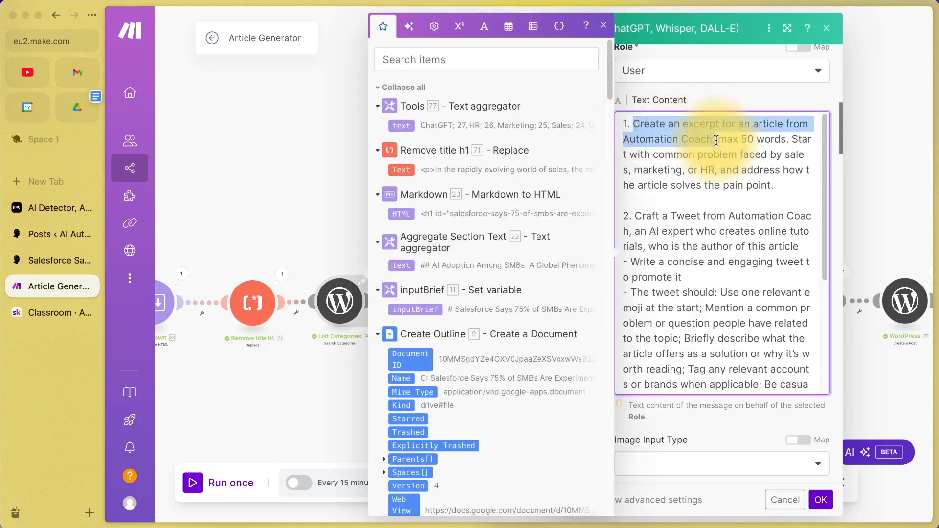
click(754, 140)
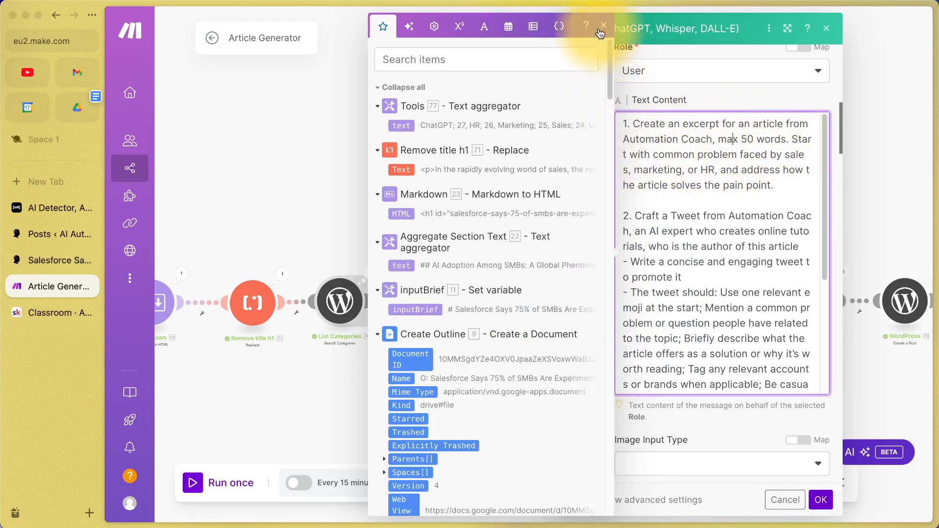
click(732, 139)
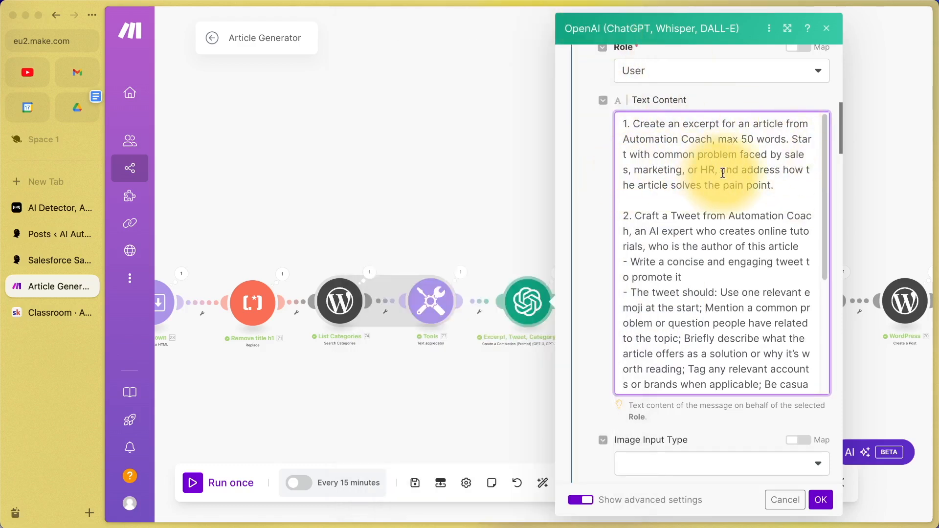
drag(715, 169, 758, 157)
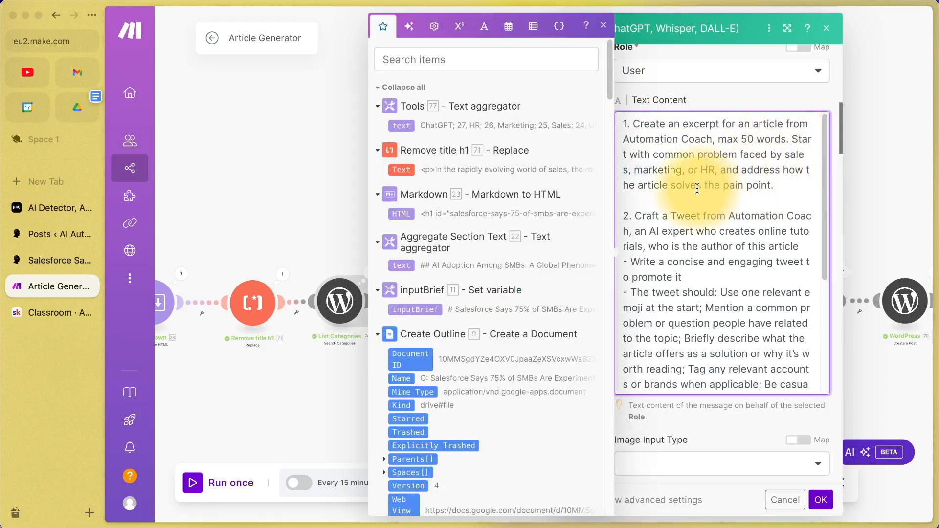
click(603, 26)
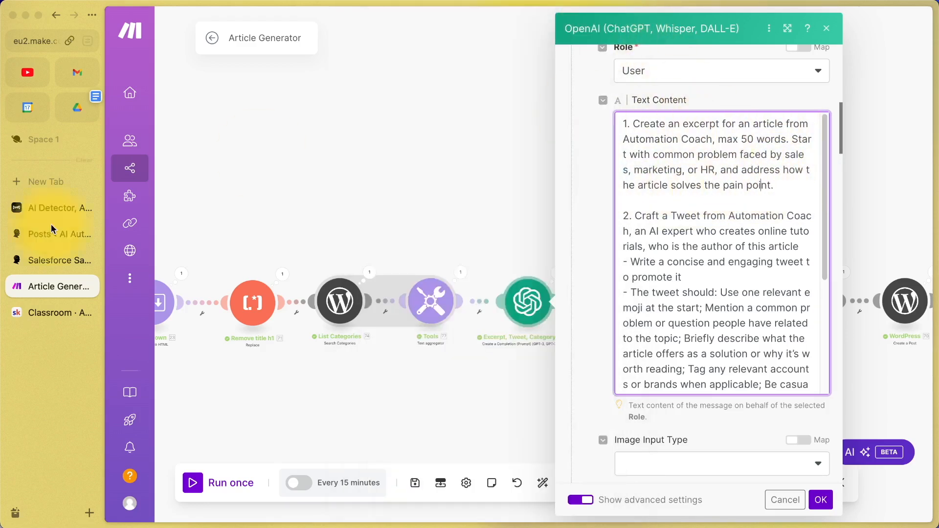
Close the published Salesforce article and view the post excerpts on the WordPress site's Blog page.
click(49, 260)
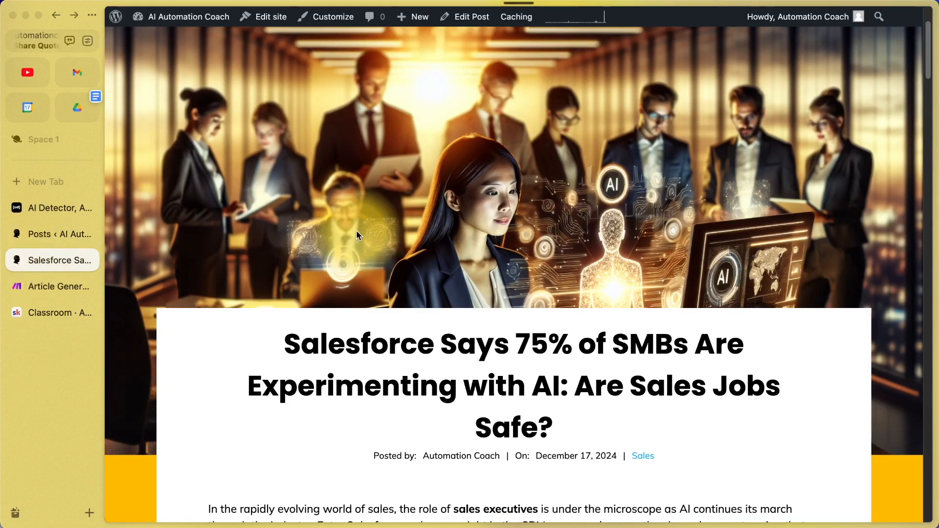
key(super+w)
mouse_move(166, 19)
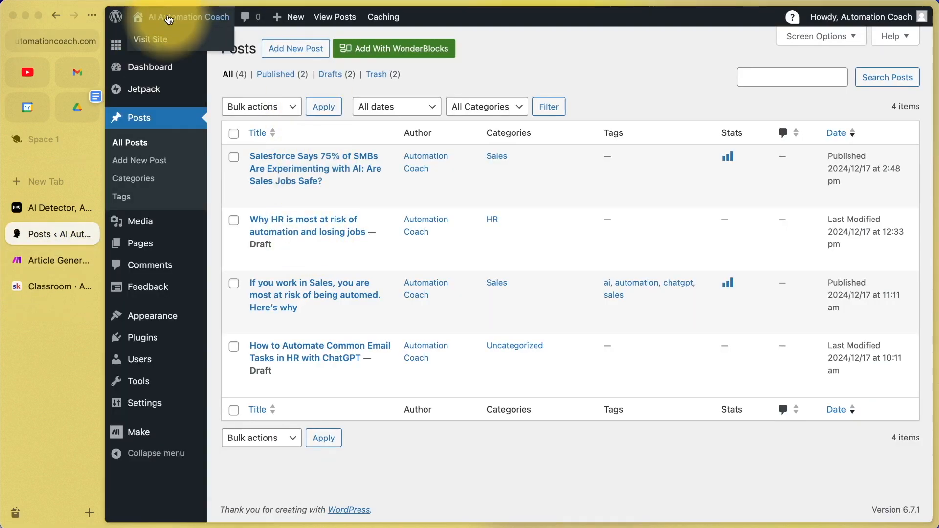
click(157, 43)
click(305, 57)
scroll(164, 325, down, 5)
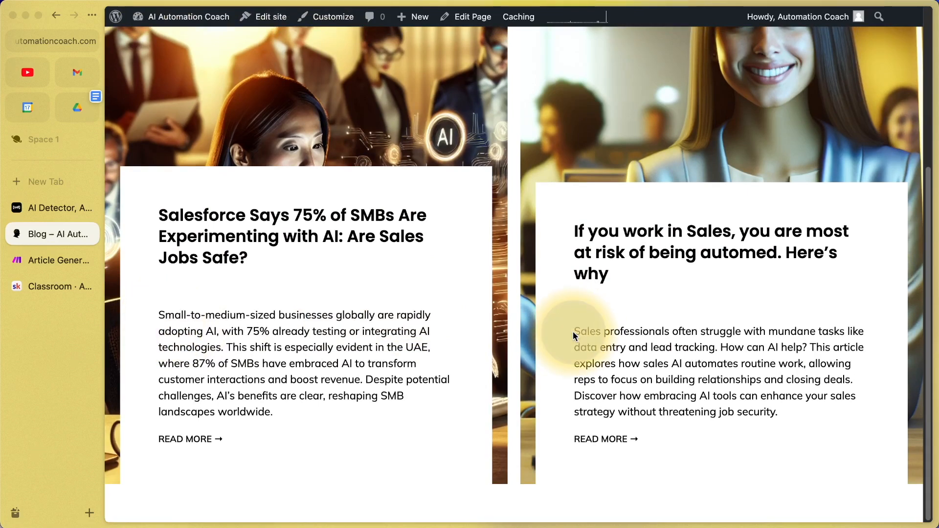
Highlight the opening problem statement and the following solution text in the excerpt of the "If you work in Sales" post.
drag(574, 332, 808, 346)
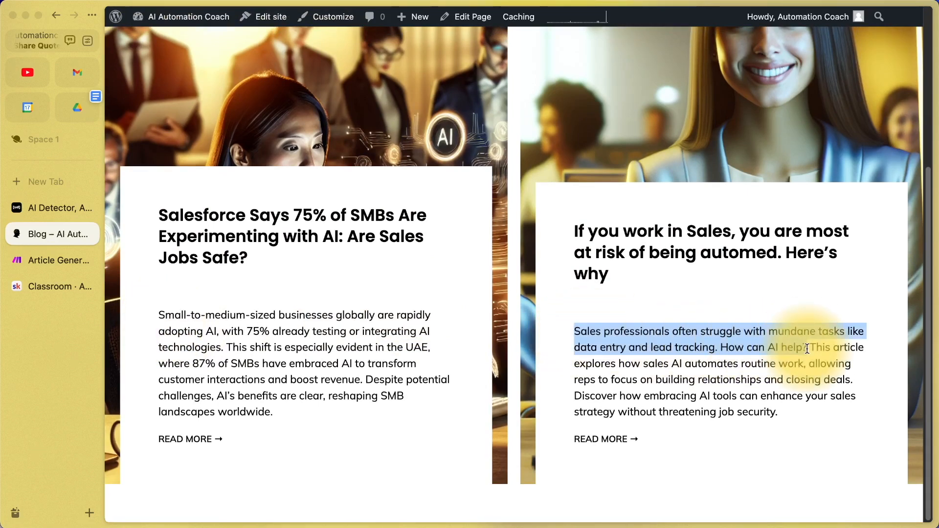
click(578, 331)
drag(575, 332, 817, 396)
click(728, 348)
click(650, 346)
drag(728, 347, 799, 432)
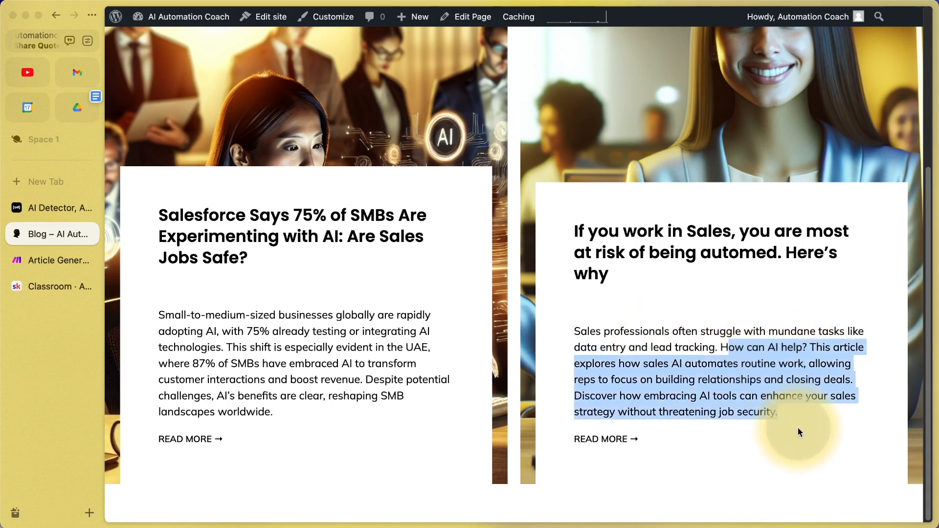
Revisit the tweet instruction in the Make prompt, and read the full tweet in cell I3 of the Blog Posts spreadsheet from Google Drive.
click(41, 260)
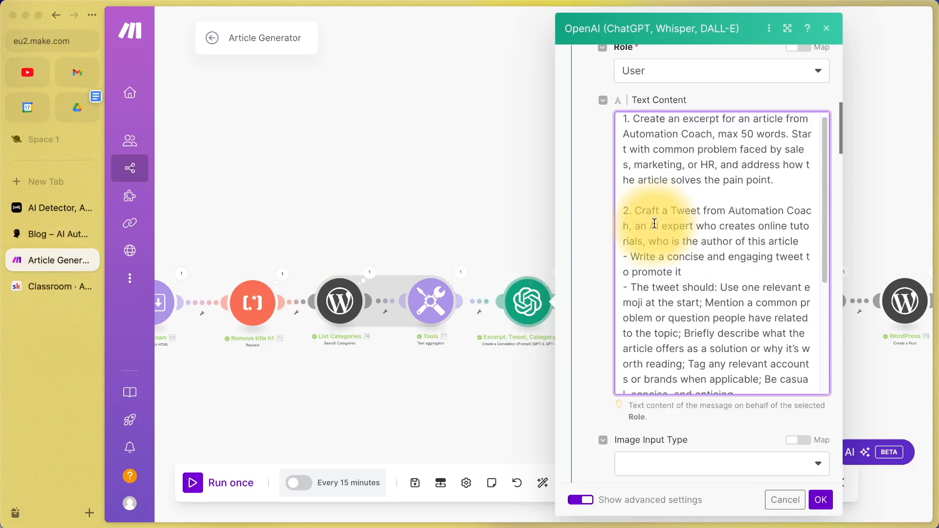
scroll(655, 224, down, 2)
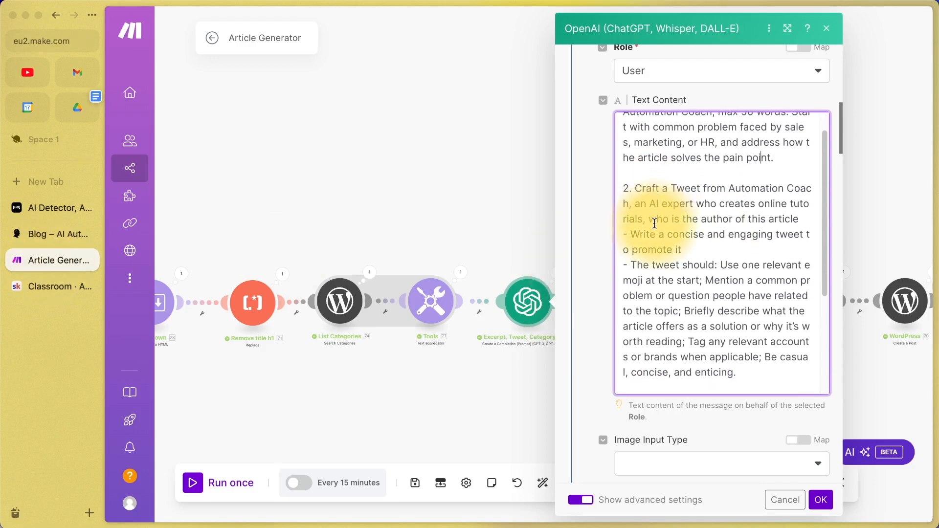
click(71, 104)
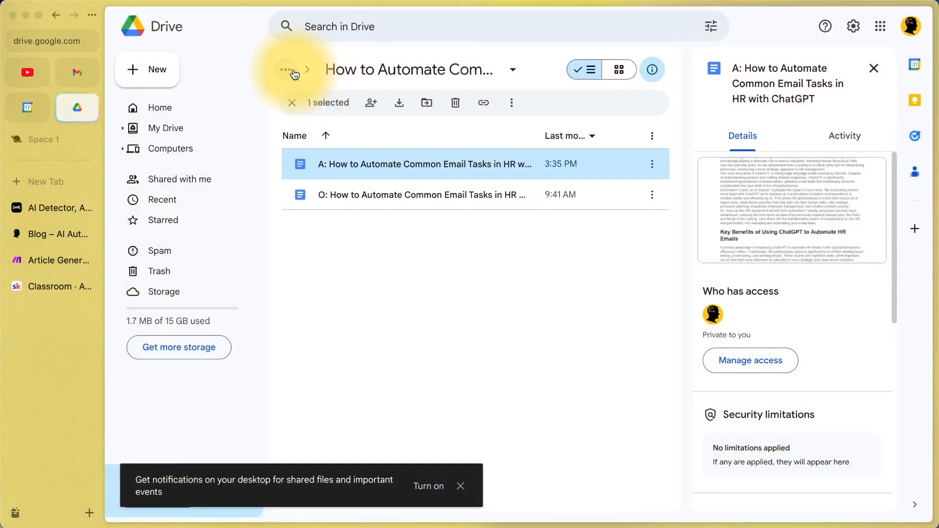
click(286, 69)
click(300, 141)
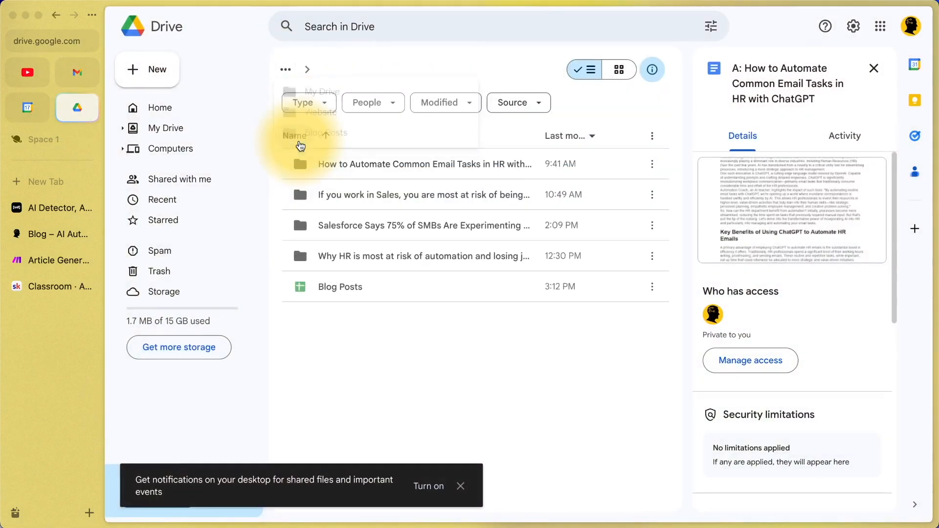
double_click(319, 288)
scroll(786, 265, right, 10)
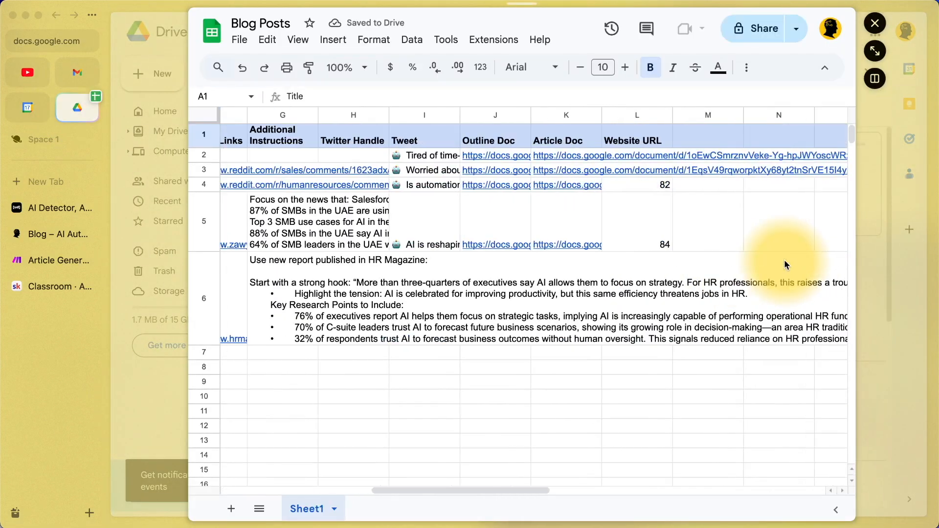
scroll(430, 185, left, 1)
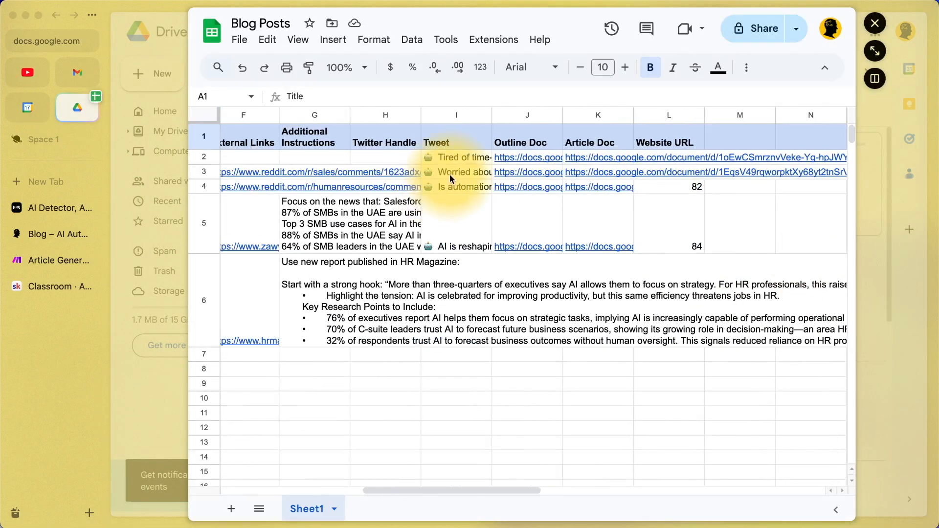
double_click(451, 178)
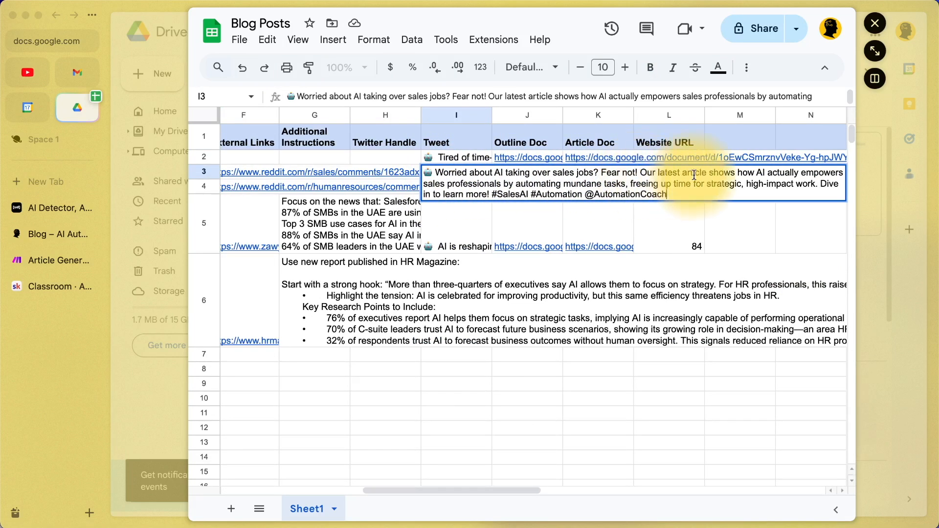
Return to the Make prompt and highlight the tweet instruction "Tag any relevant accounts or brands when applicable".
click(34, 262)
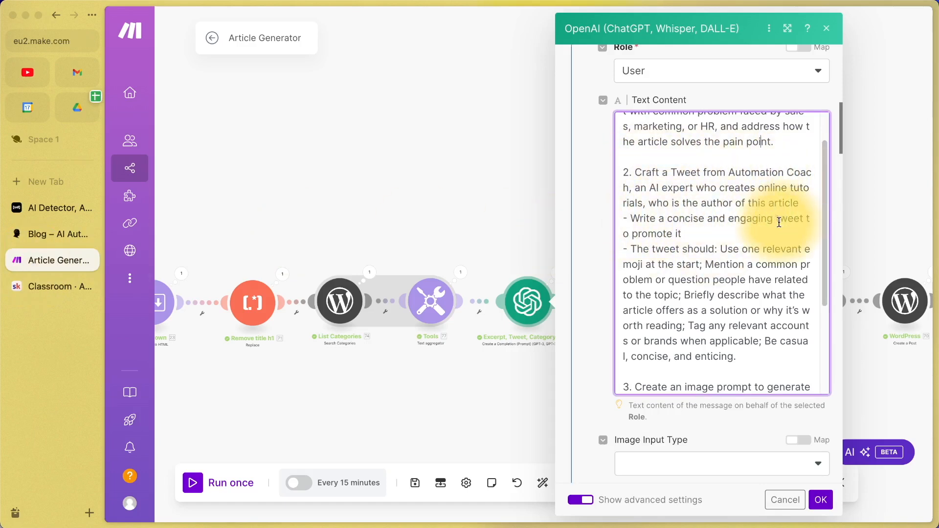
scroll(704, 230, down, 3)
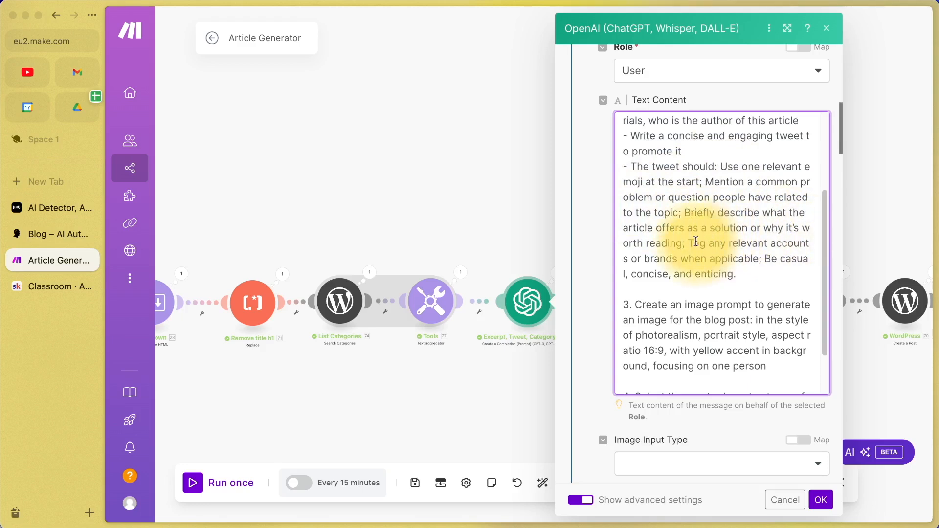
scroll(690, 244, down, 1)
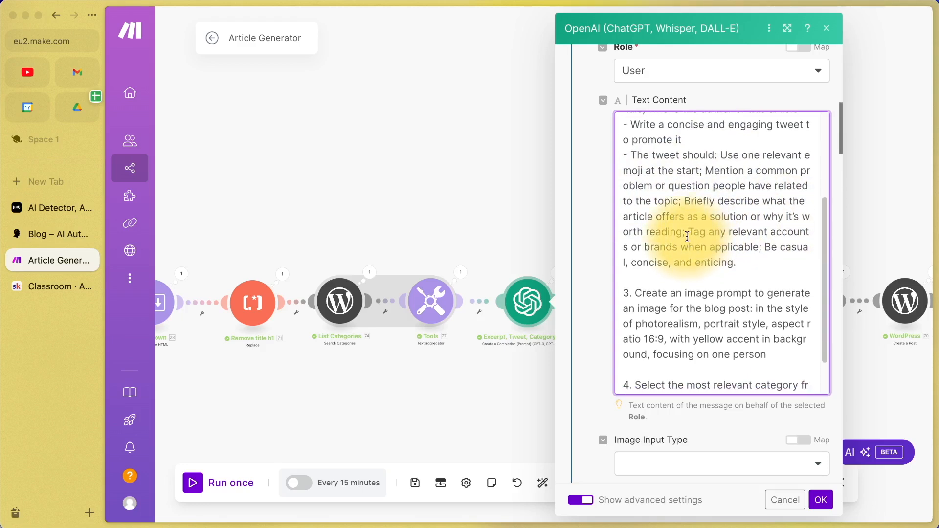
drag(688, 236, 759, 257)
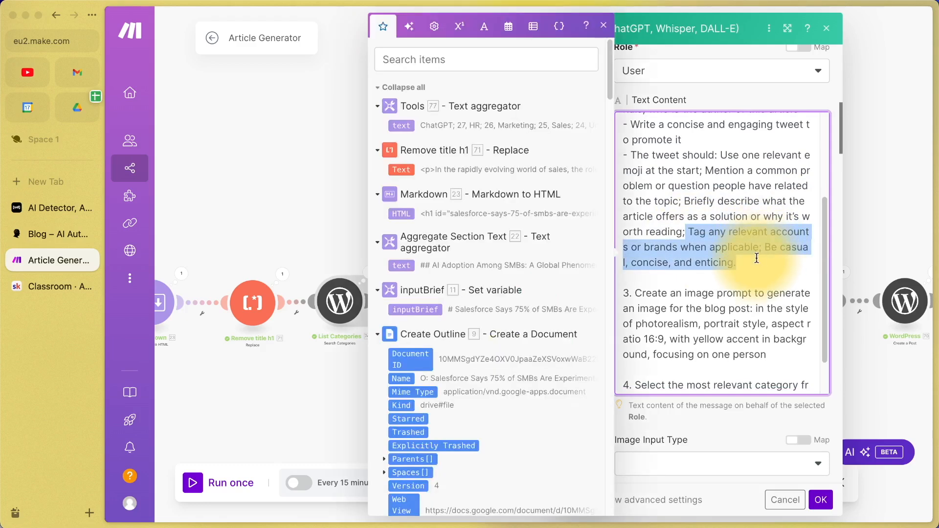
click(757, 258)
scroll(749, 262, down, 2)
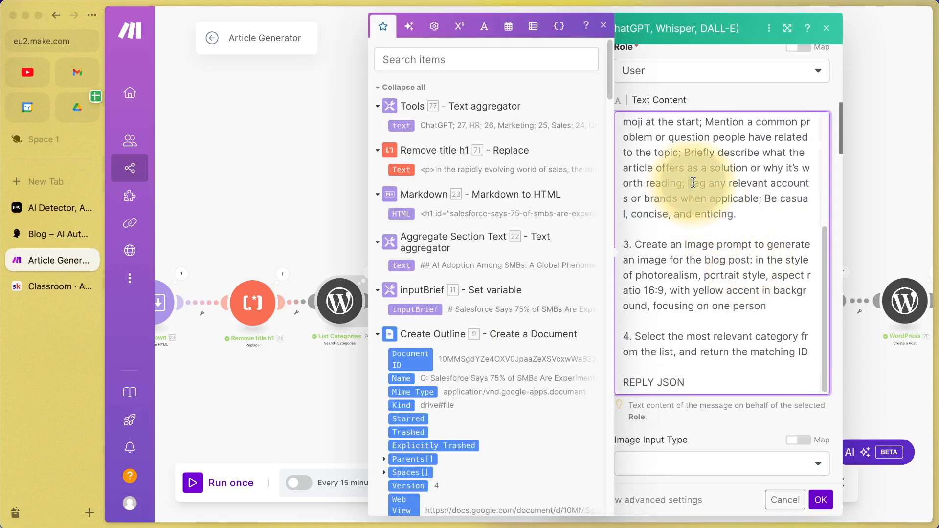
drag(689, 183, 758, 200)
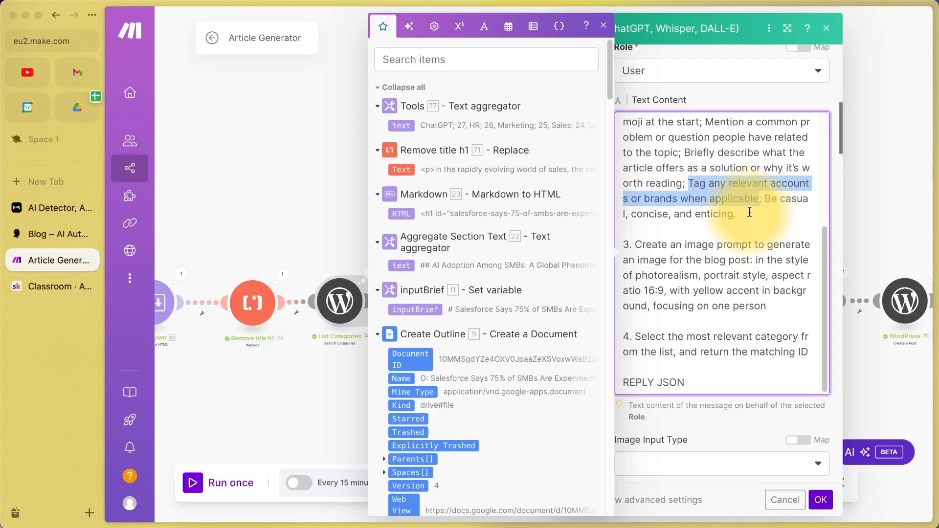
View the image prompt instruction in item 3, and switch to the WordPress Blog page to look at the post images.
scroll(749, 212, down, 2)
click(634, 188)
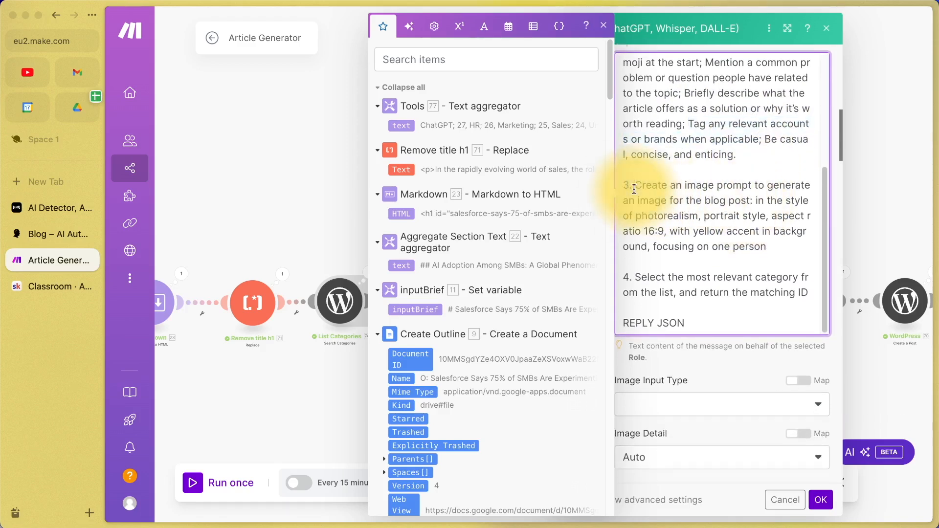
click(49, 235)
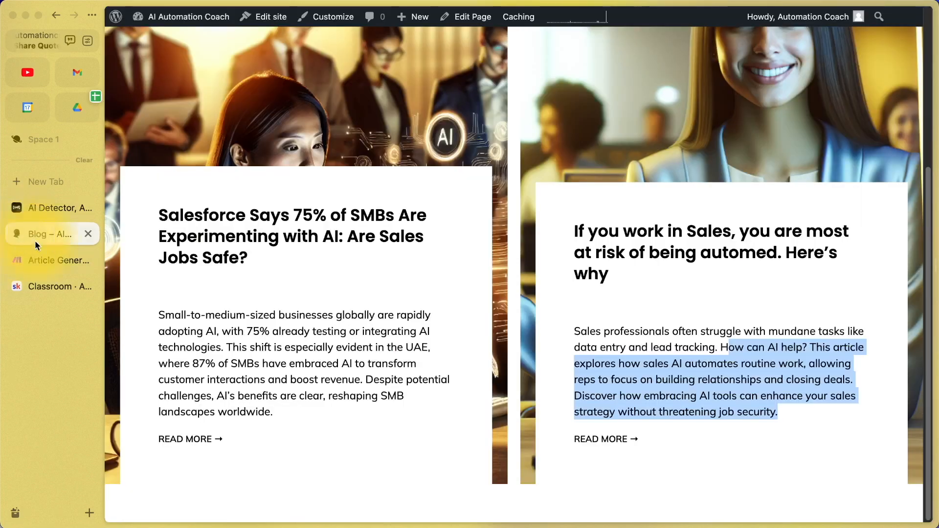
Return to the Make prompt and highlight "portrait style, aspect ratio 16:9" and "with yellow accent in background, focusing on one person".
click(49, 261)
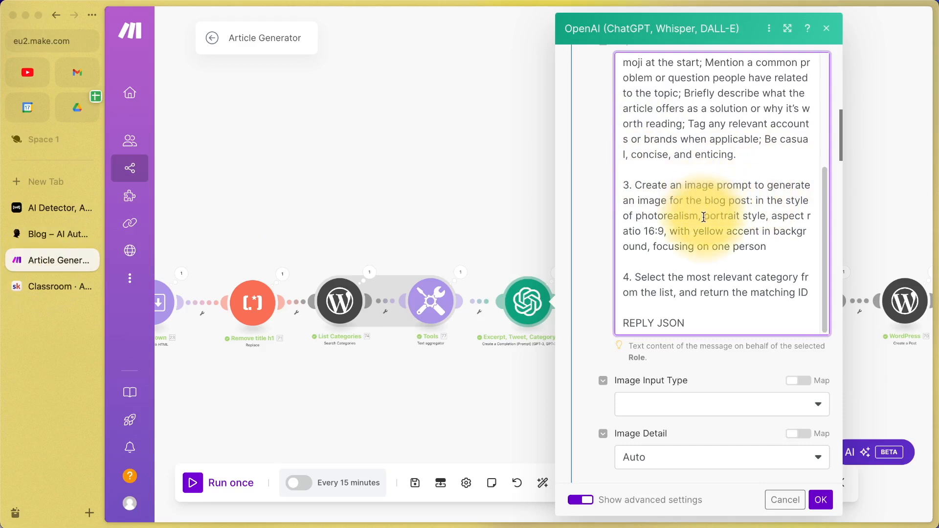
drag(704, 217, 664, 233)
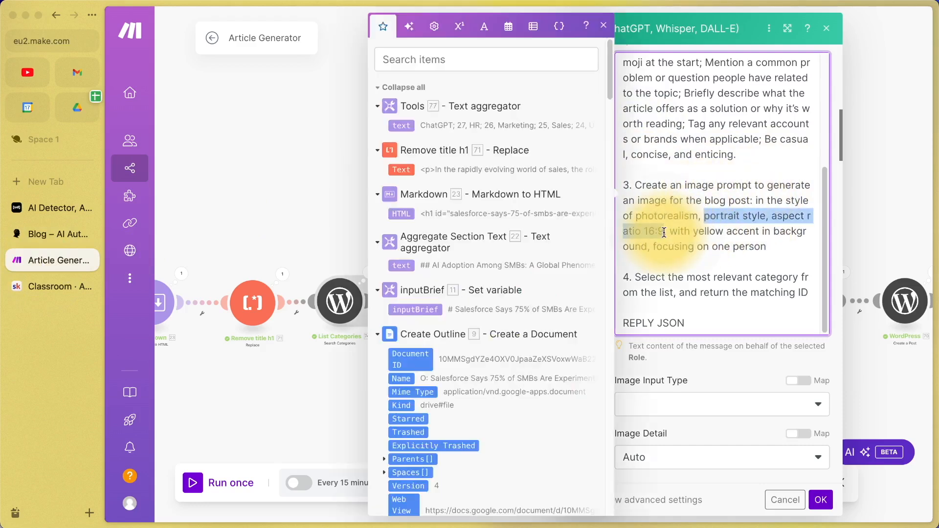
click(664, 233)
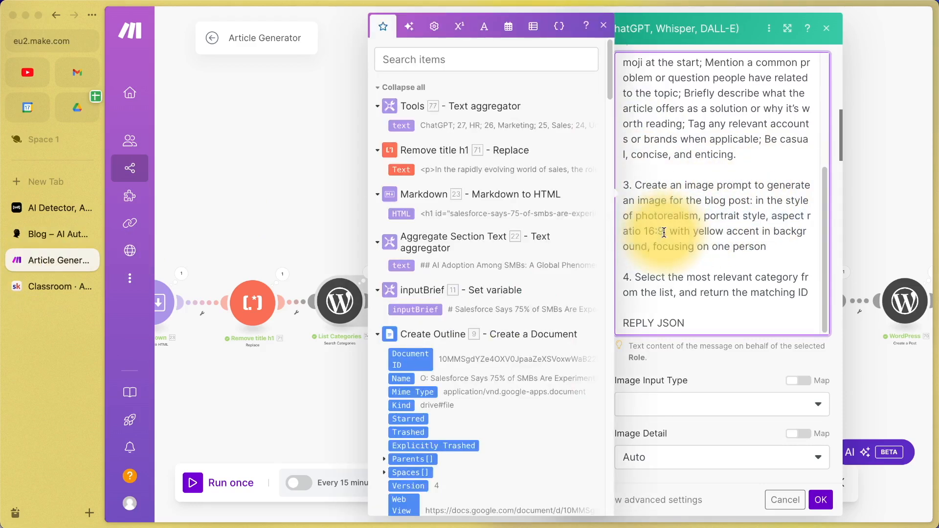
drag(673, 233, 796, 242)
click(767, 245)
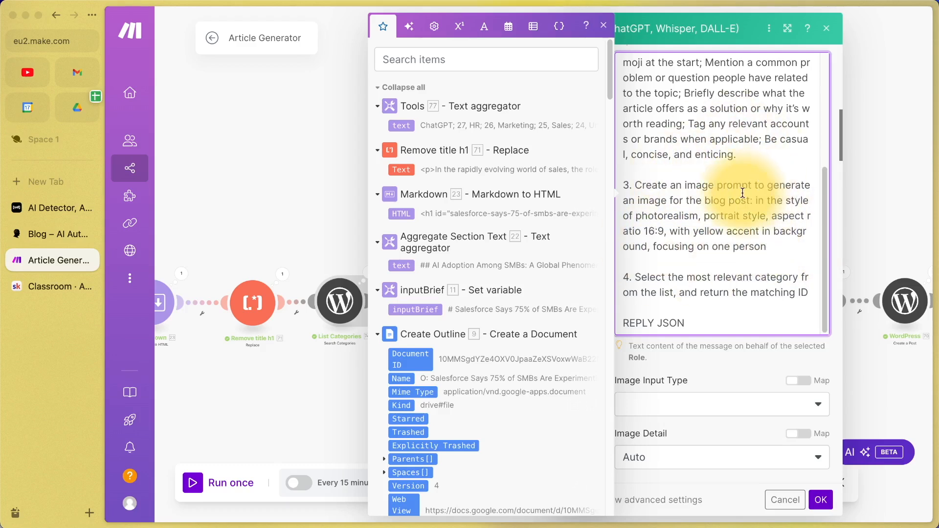
Compare the featured images of both posts on the WordPress Blog page with the image prompt instruction in Make.
click(30, 235)
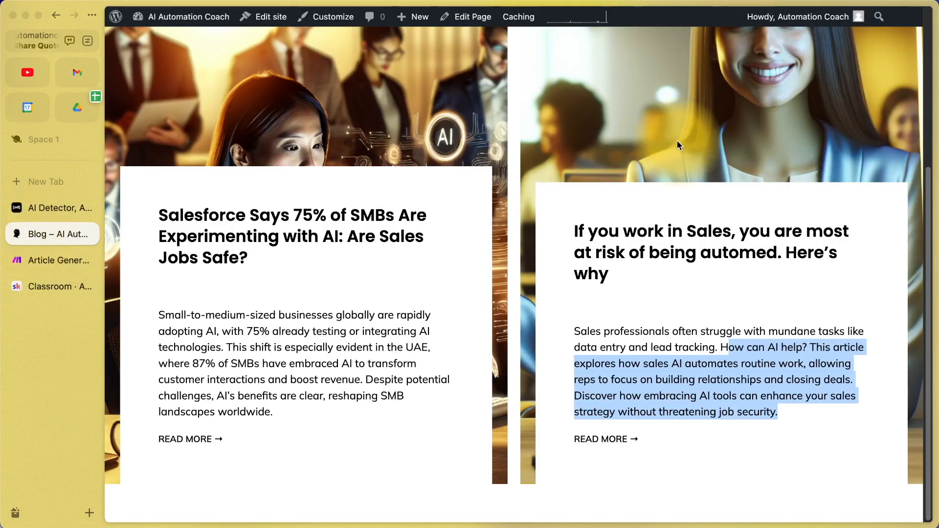
scroll(724, 156, up, 5)
click(20, 255)
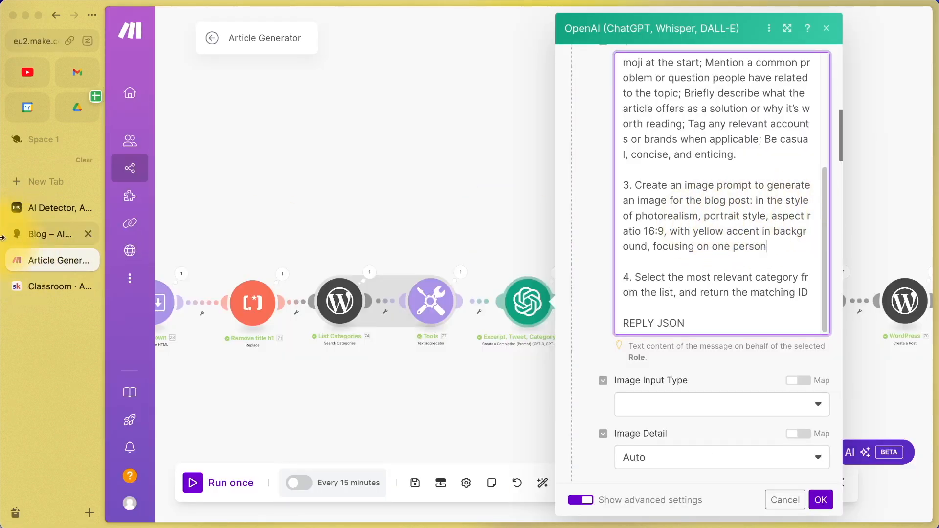
key(ctrl+Tab)
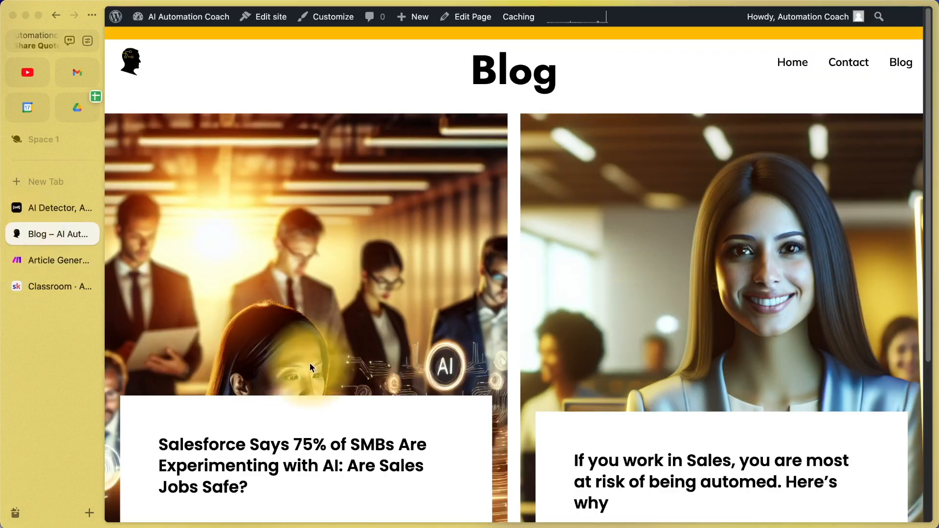
click(32, 261)
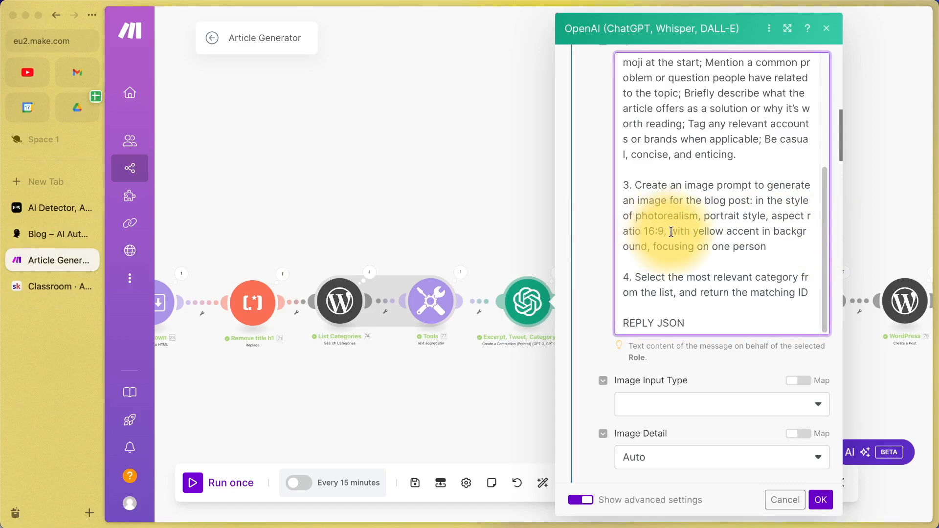
click(30, 235)
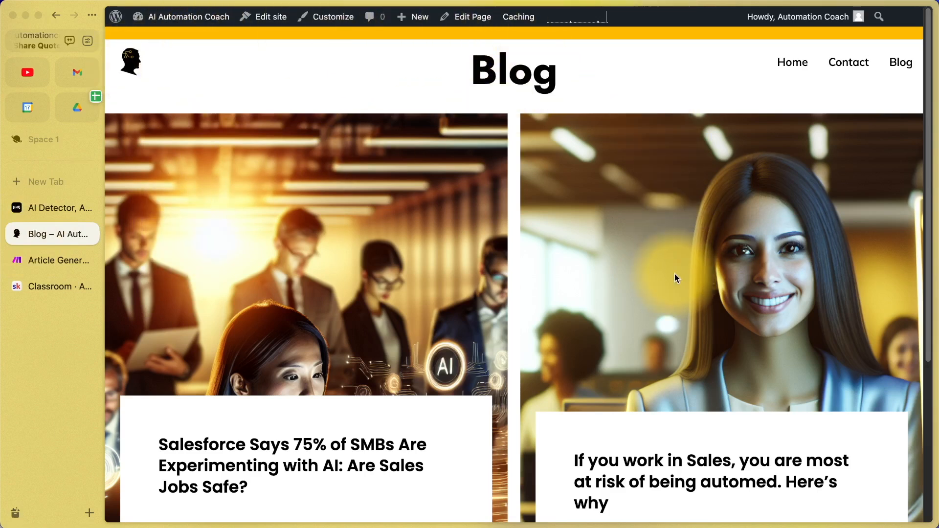
scroll(856, 280, down, 1)
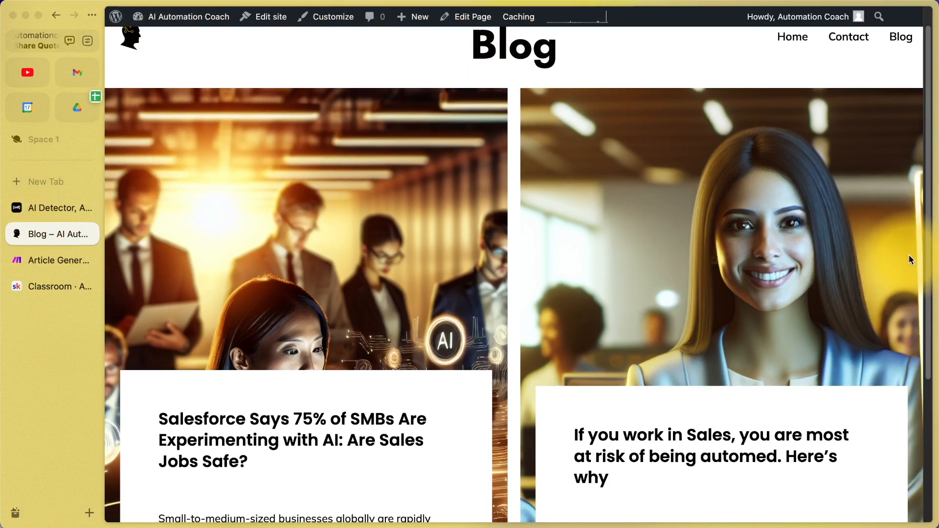
Highlight "focusing on one person" in the Make image prompt, and check the post images on the Blog page against it.
click(31, 262)
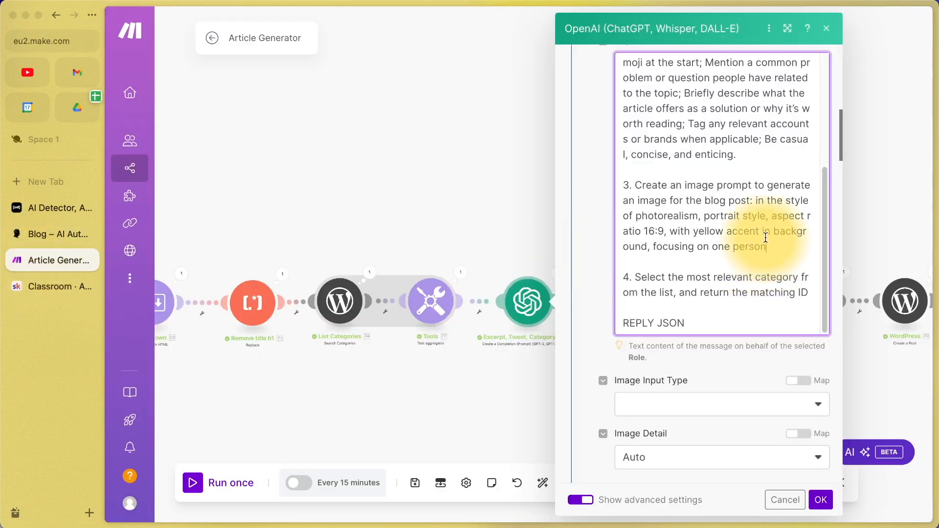
drag(654, 246, 790, 246)
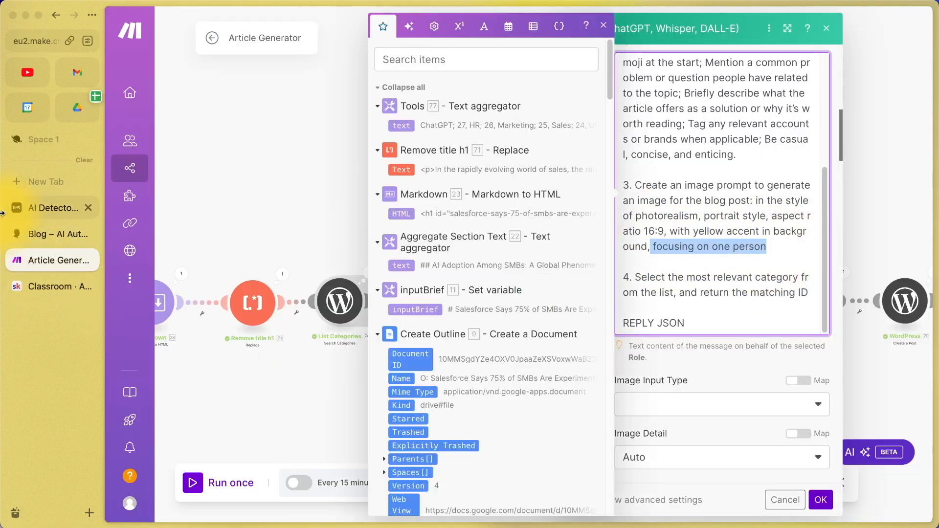
click(18, 240)
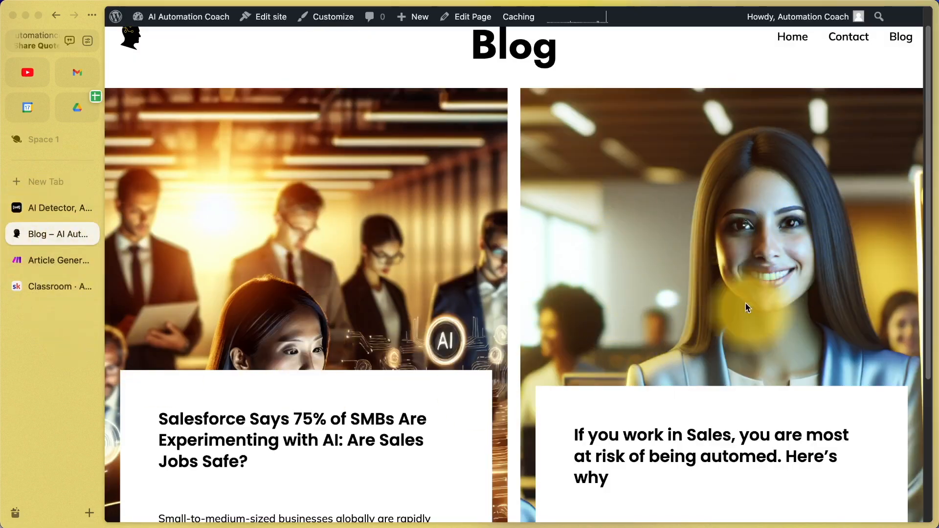
Return to the Make prompt, read item 4 about selecting the most relevant category ID, and dismiss the mapping list.
click(54, 260)
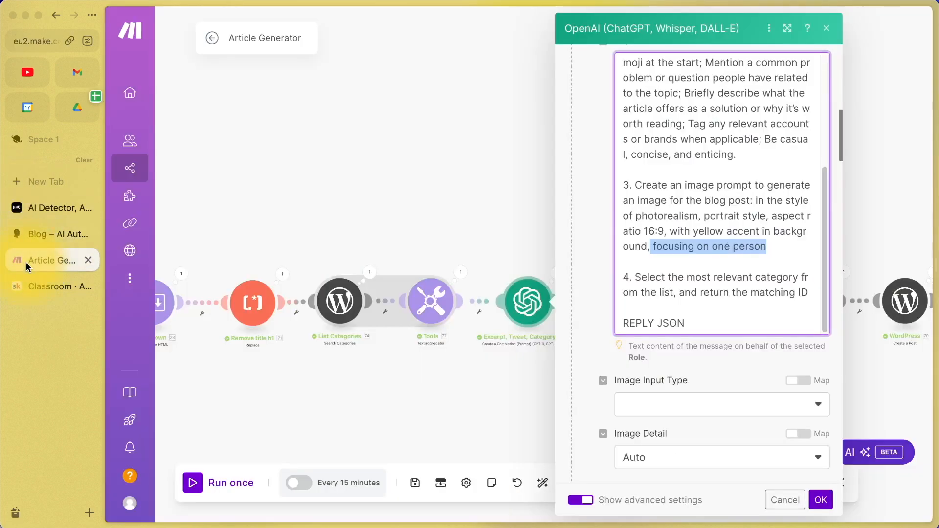
scroll(749, 265, down, 1)
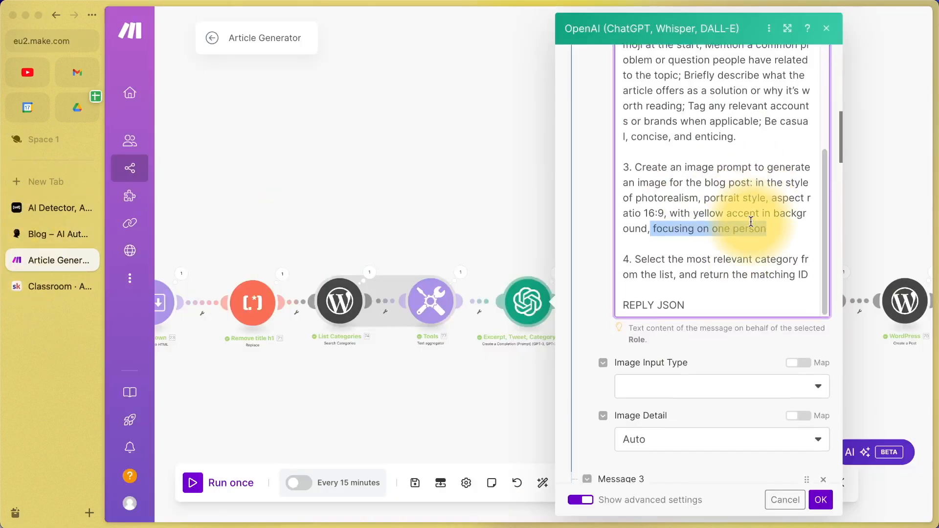
click(638, 251)
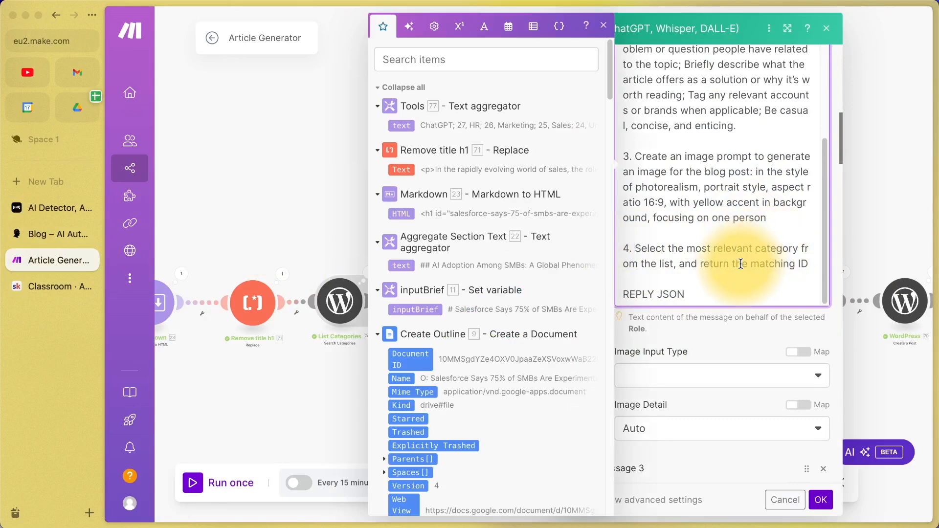
scroll(741, 265, down, 2)
click(604, 25)
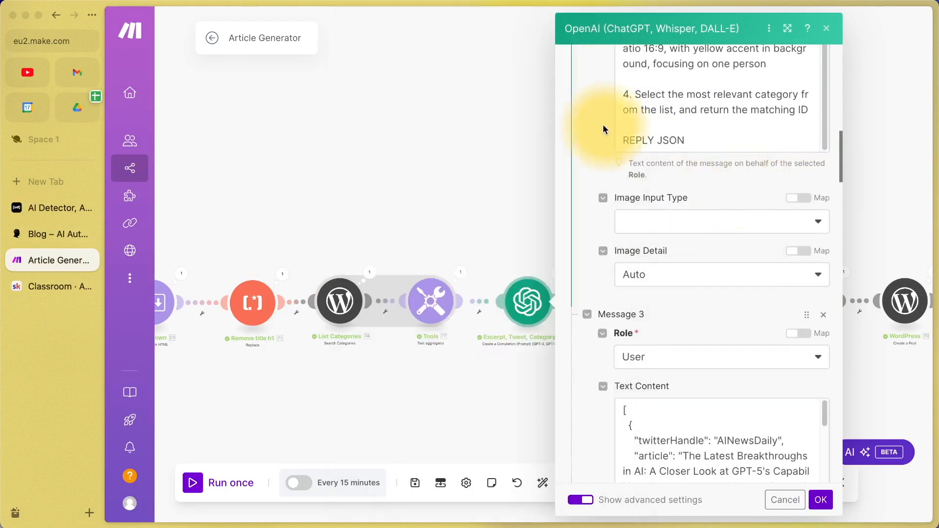
View Message 3 of the OpenAI module and highlight the "twitterHandle" key in its example JSON.
scroll(702, 159, down, 1)
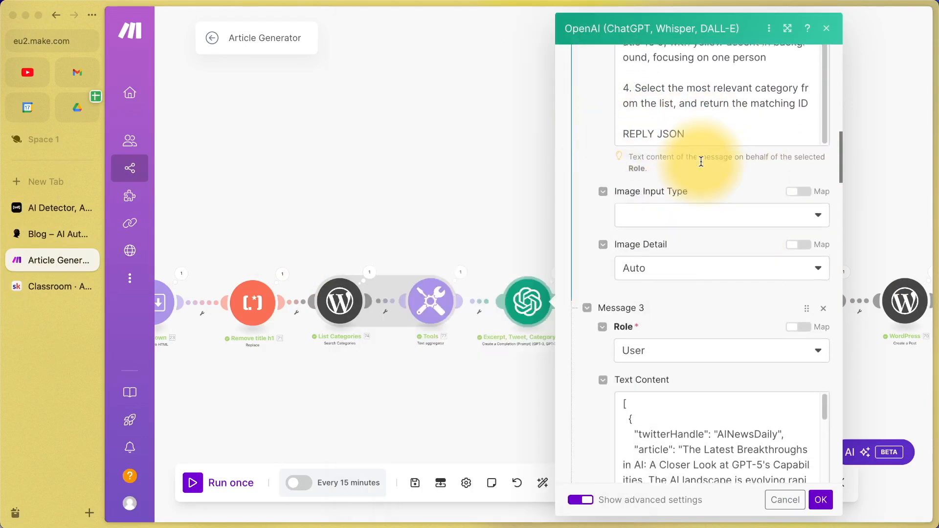
scroll(701, 165, down, 5)
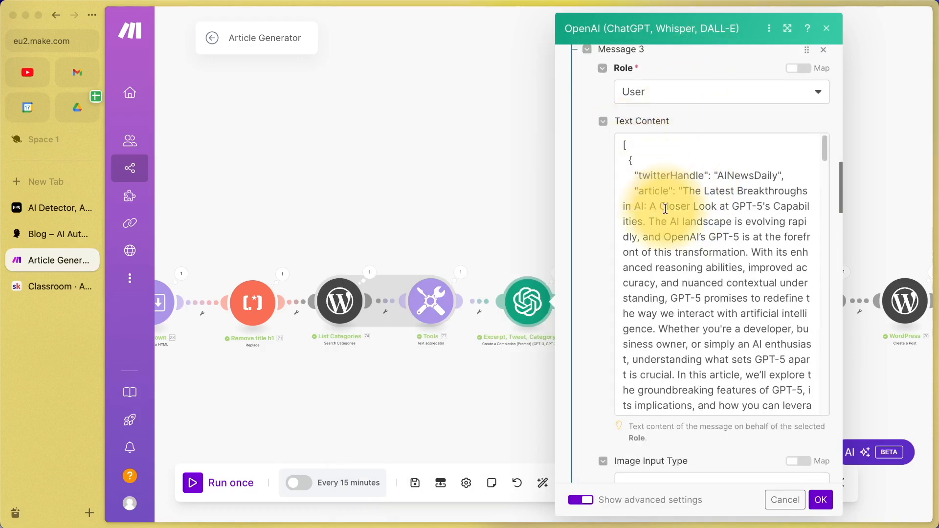
scroll(666, 209, down, 1)
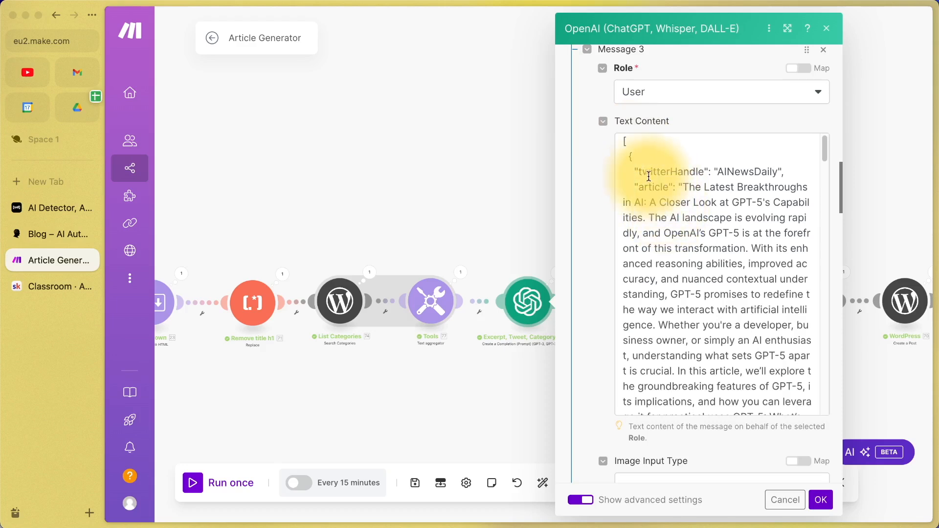
drag(637, 171, 698, 166)
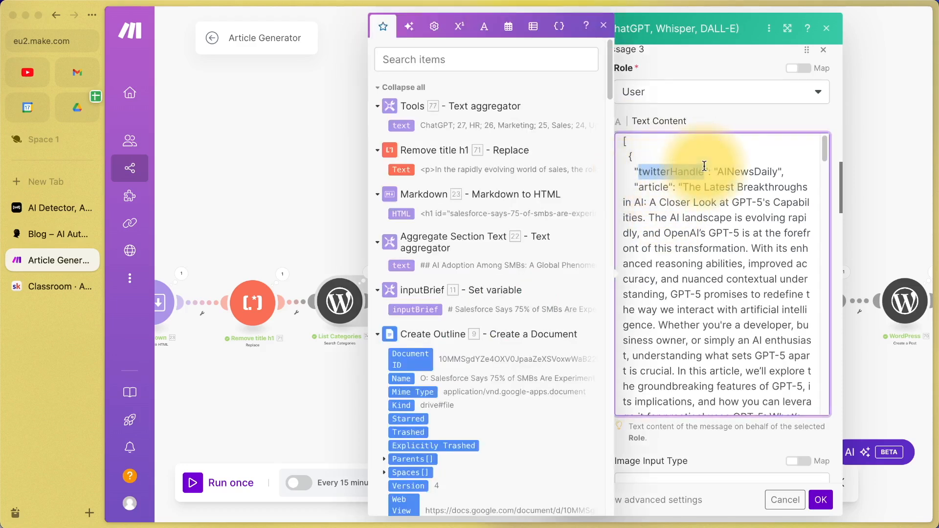
click(695, 188)
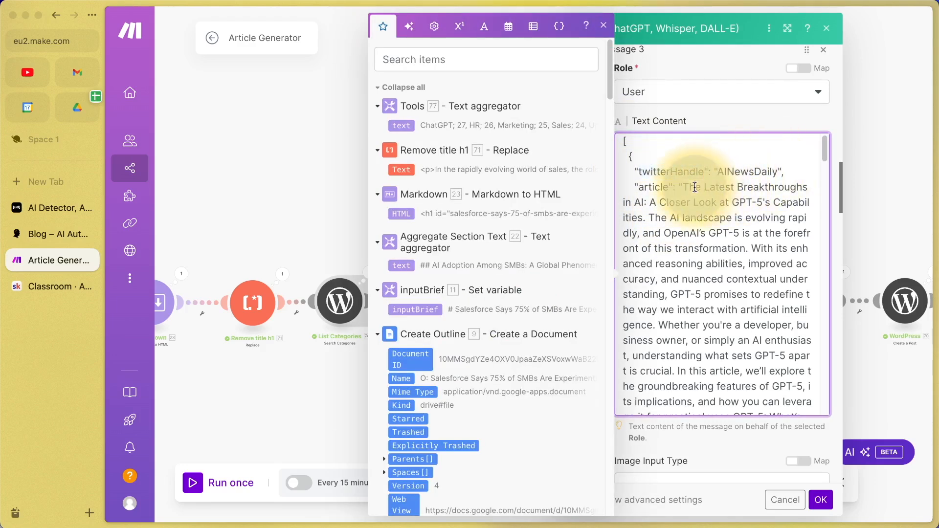
Examine the example article in Message 3 through to the "category" entry at the end of the JSON.
scroll(695, 188, down, 15)
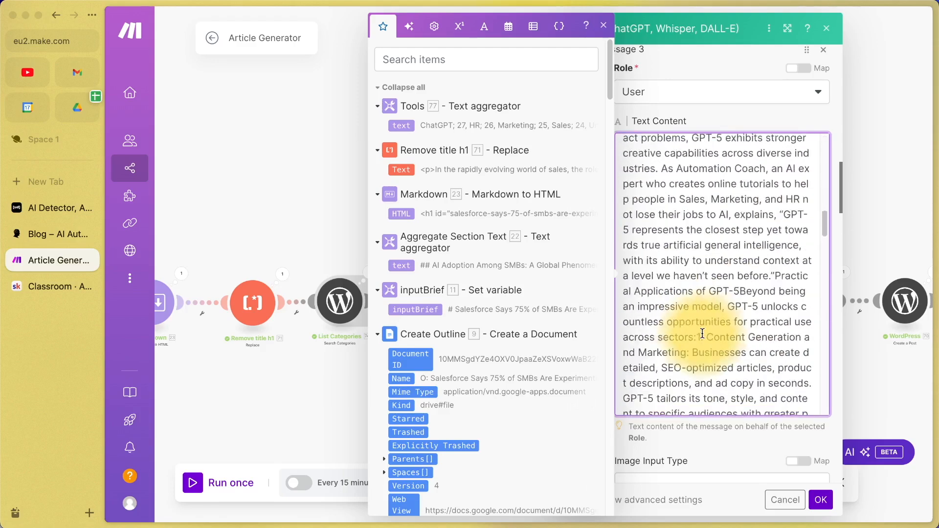
scroll(703, 333, down, 15)
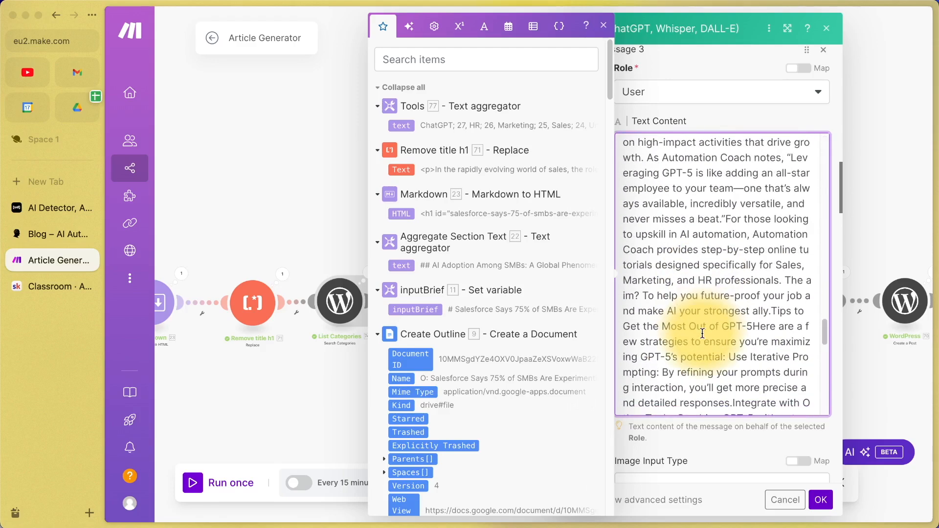
scroll(702, 334, down, 12)
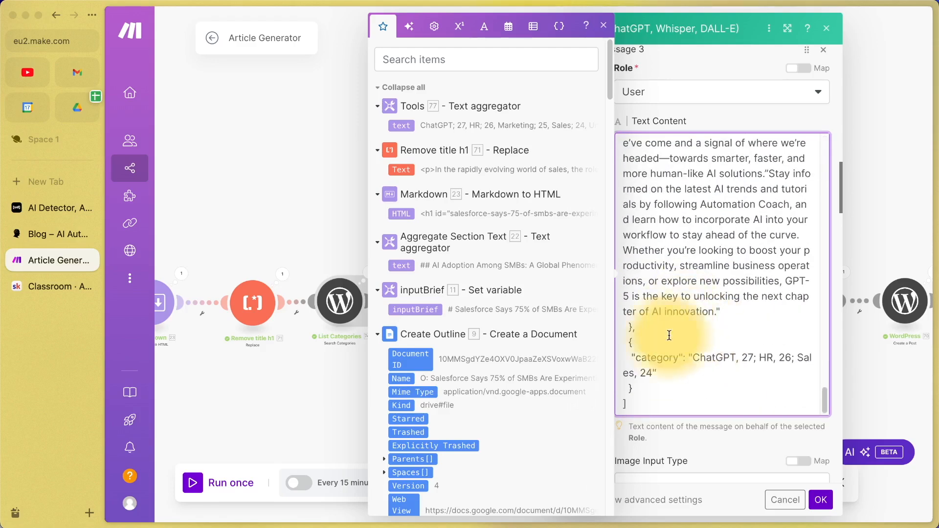
click(635, 357)
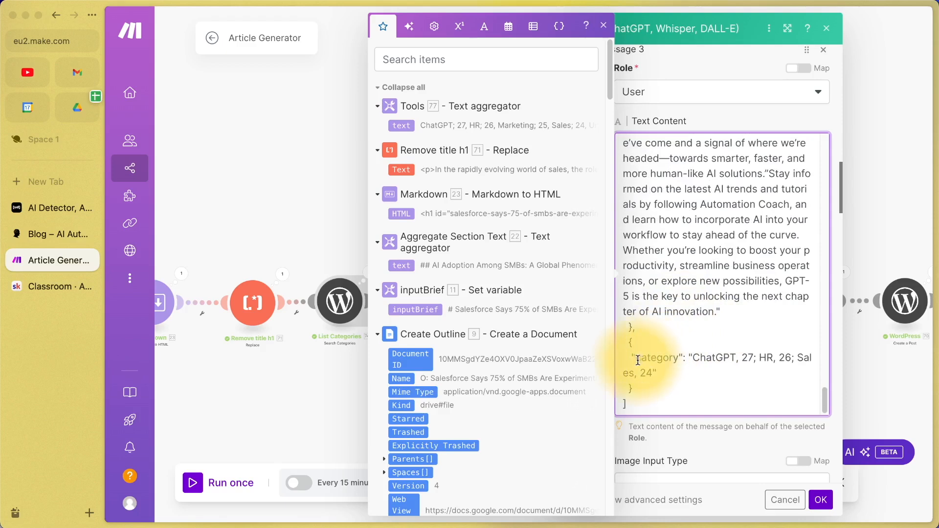
click(605, 30)
click(343, 312)
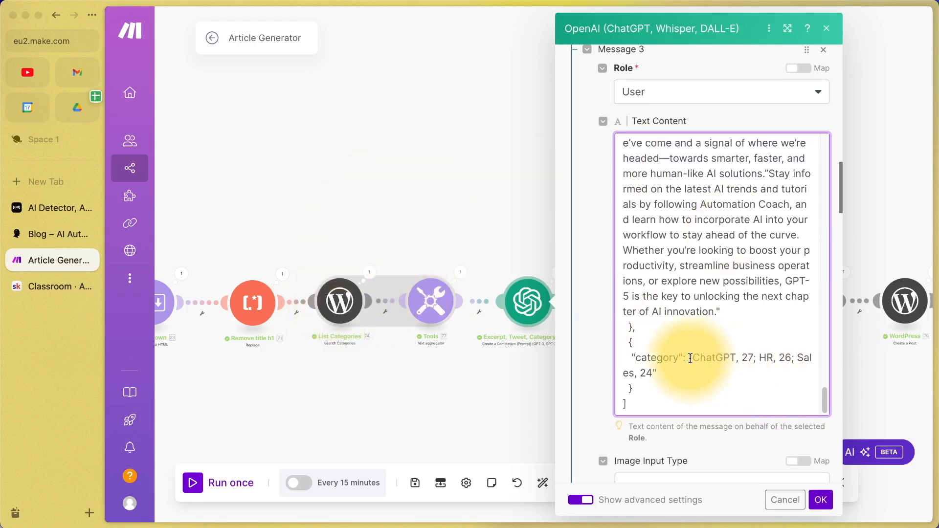
Highlight the category values "ChatGPT, 27" and "HR" in the example JSON of Message 3.
drag(694, 359, 737, 362)
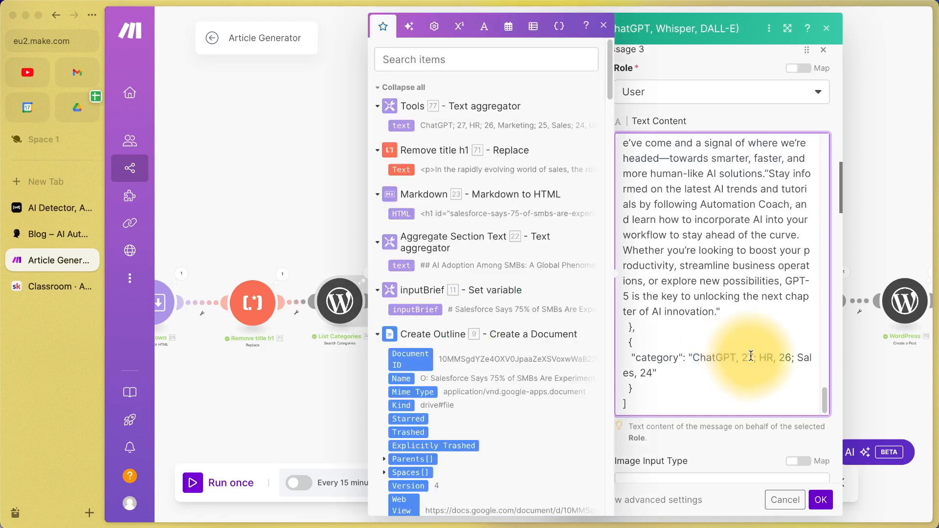
click(751, 356)
mouse_move(744, 357)
mouse_down()
mouse_move(695, 359)
mouse_move(756, 358)
mouse_up()
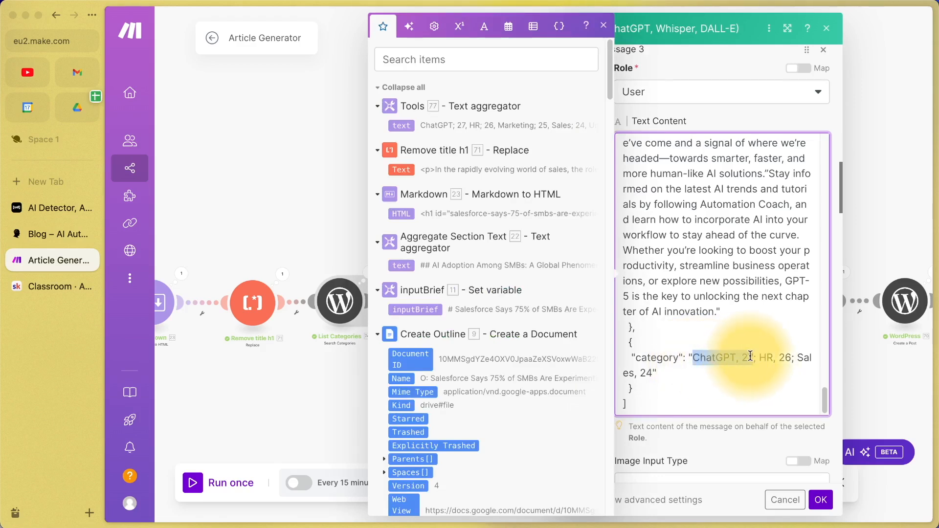
click(754, 358)
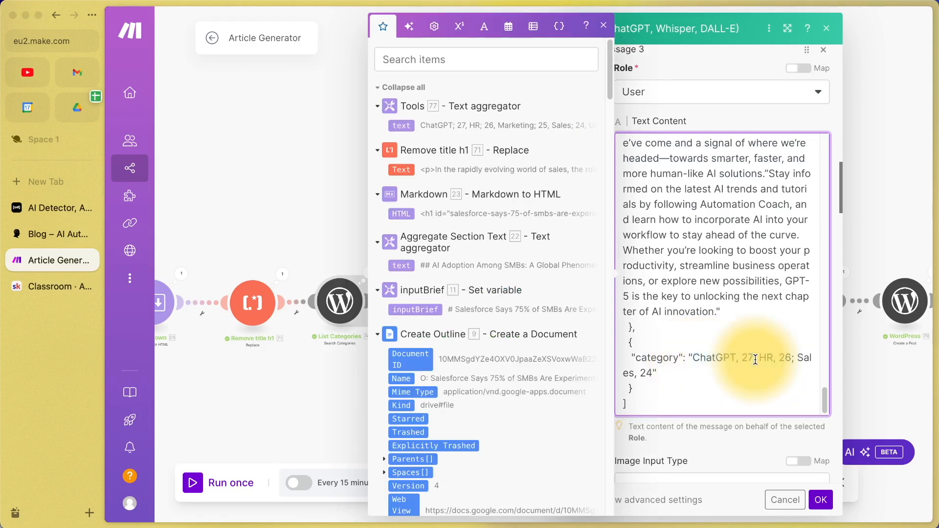
click(760, 358)
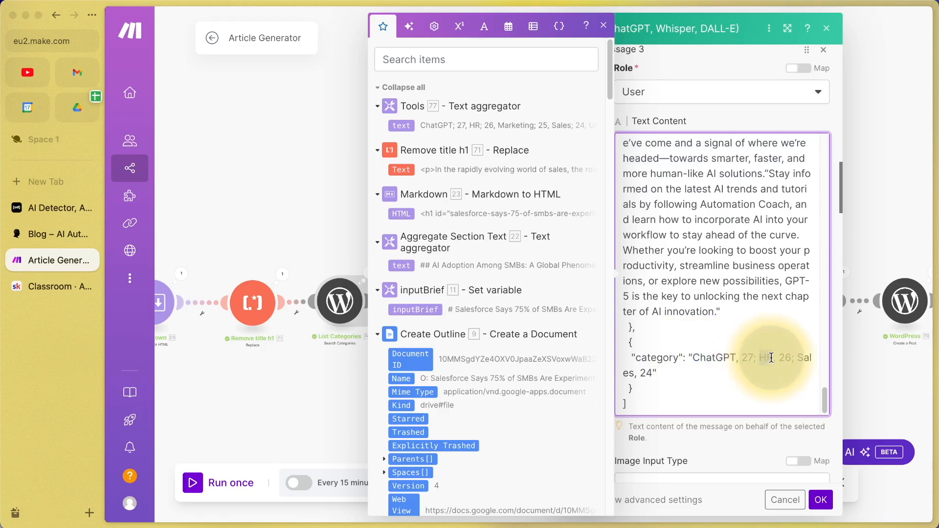
drag(771, 358, 776, 358)
scroll(785, 357, down, 1)
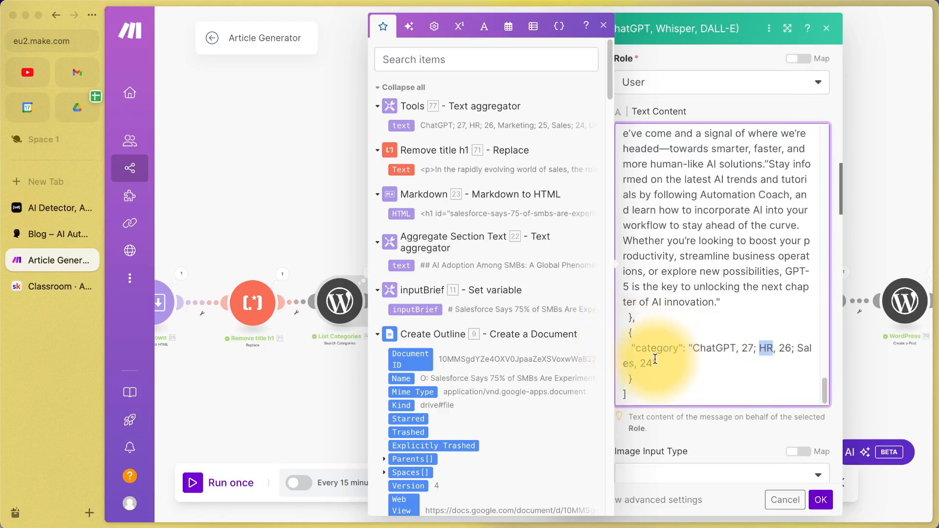
scroll(636, 351, down, 3)
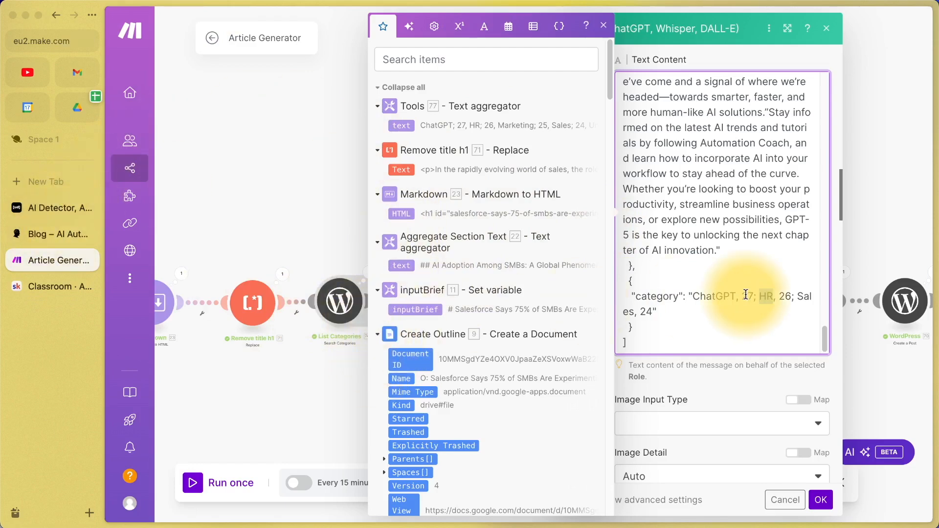
View Message 4 of the OpenAI module and highlight the example excerpt and tweet text in its JSON.
scroll(750, 228, down, 3)
click(750, 228)
scroll(750, 228, down, 5)
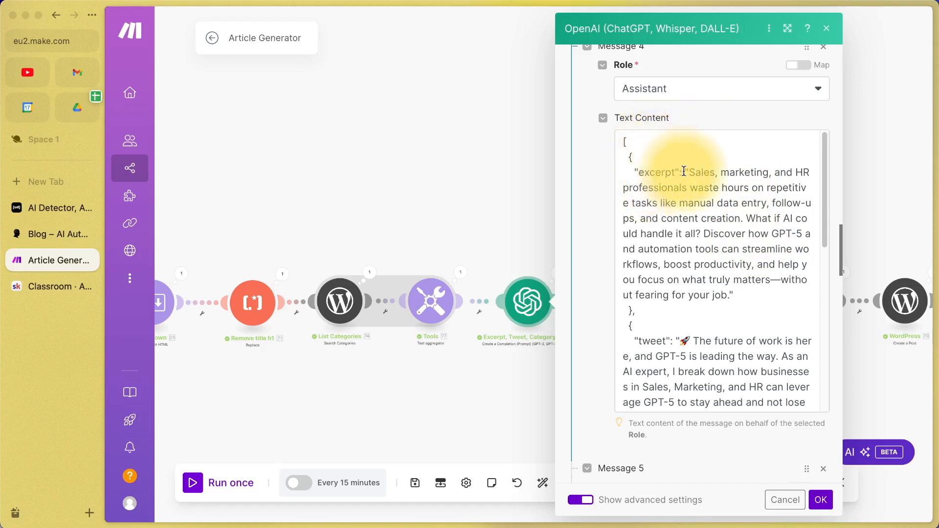
drag(690, 172, 724, 297)
scroll(724, 294, down, 3)
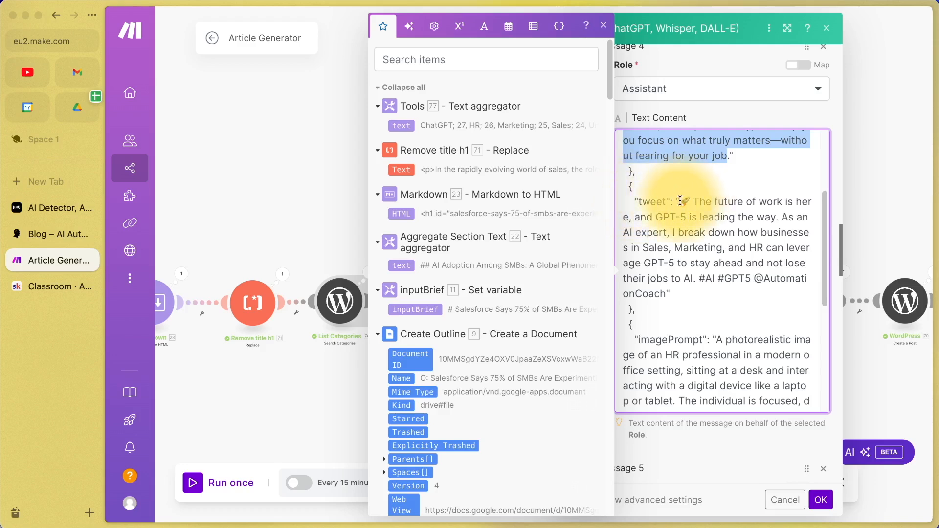
drag(680, 202, 682, 289)
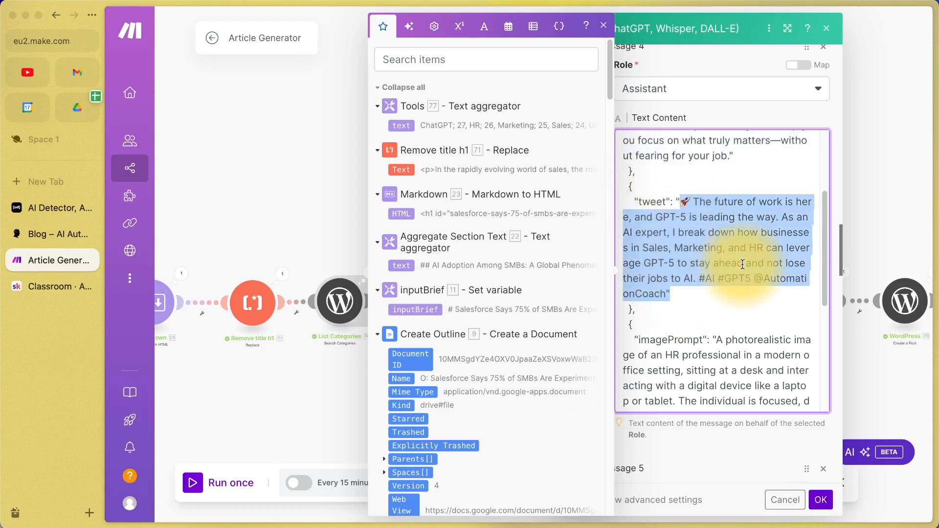
Copy "AINewsDaily" from Message 3's twitterHandle and paste it over "AutomationCoach" in the example tweet of Message 4.
scroll(743, 264, up, 3)
scroll(743, 264, up, 10)
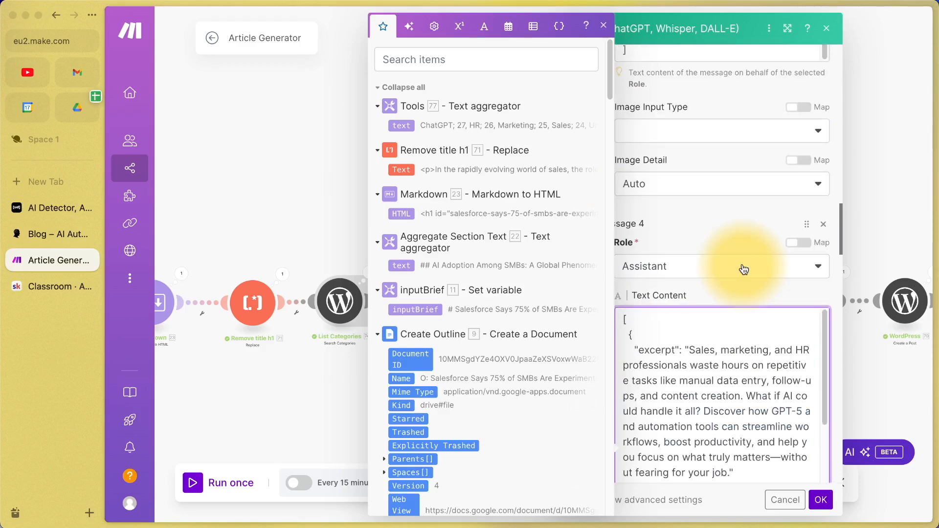
scroll(743, 264, up, 10)
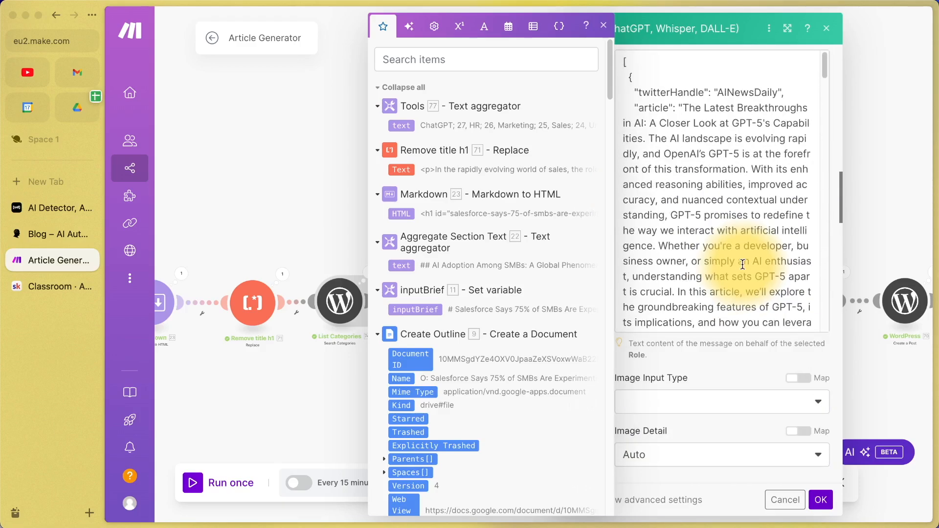
double_click(748, 93)
key(ctrl+c)
scroll(793, 250, down, 15)
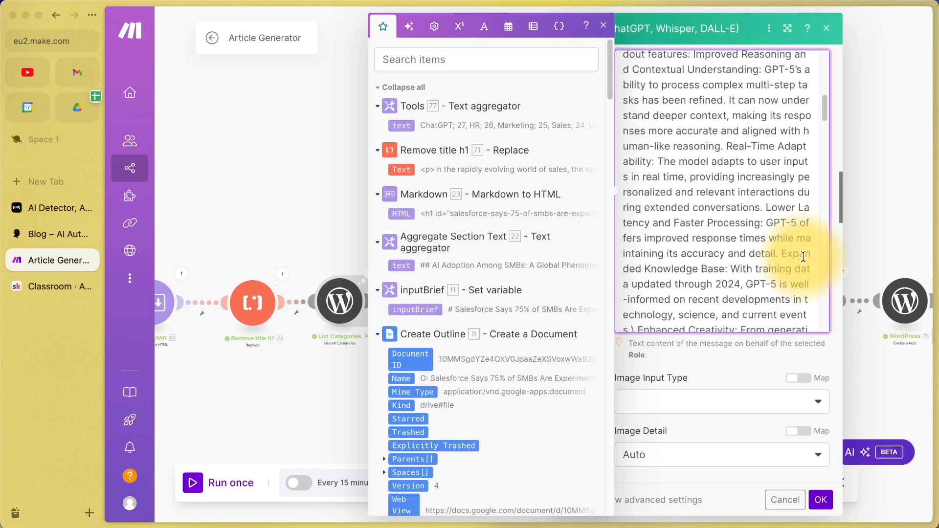
scroll(734, 289, down, 10)
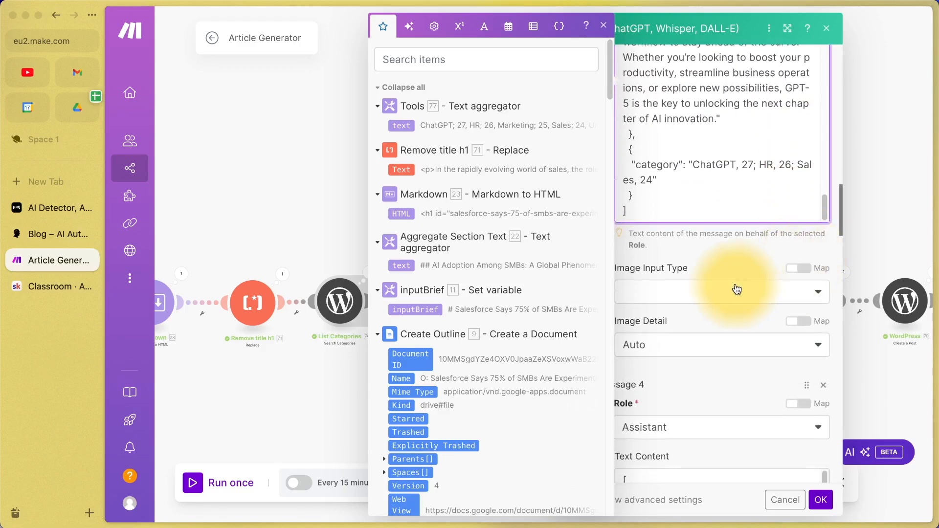
double_click(775, 416)
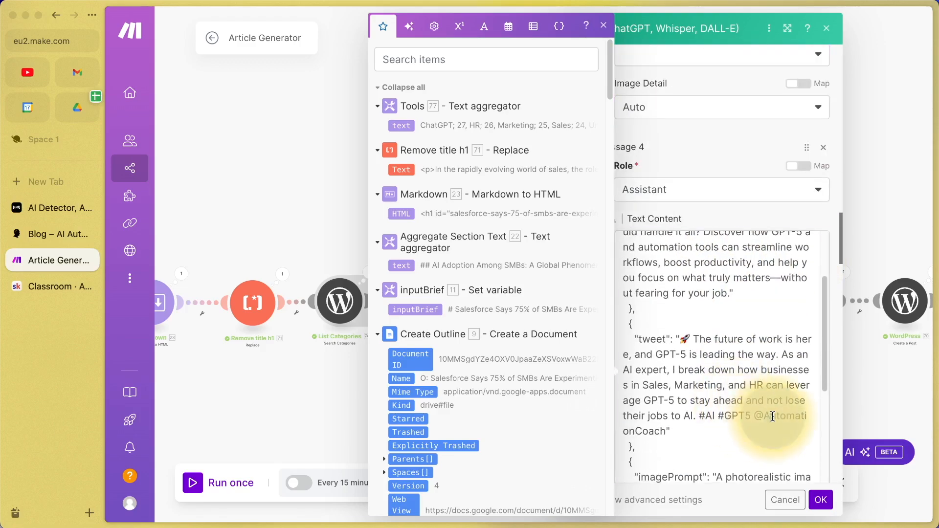
key(ctrl+v)
Examine the example "imagePrompt" and "categoryId" entries at the end of Message 4's JSON.
scroll(703, 431, down, 1)
scroll(703, 431, down, 6)
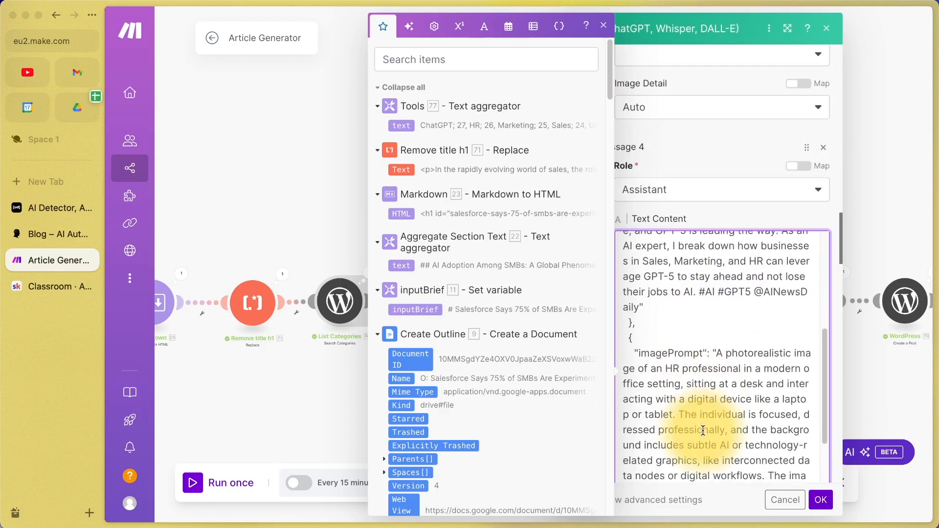
scroll(748, 206, up, 1)
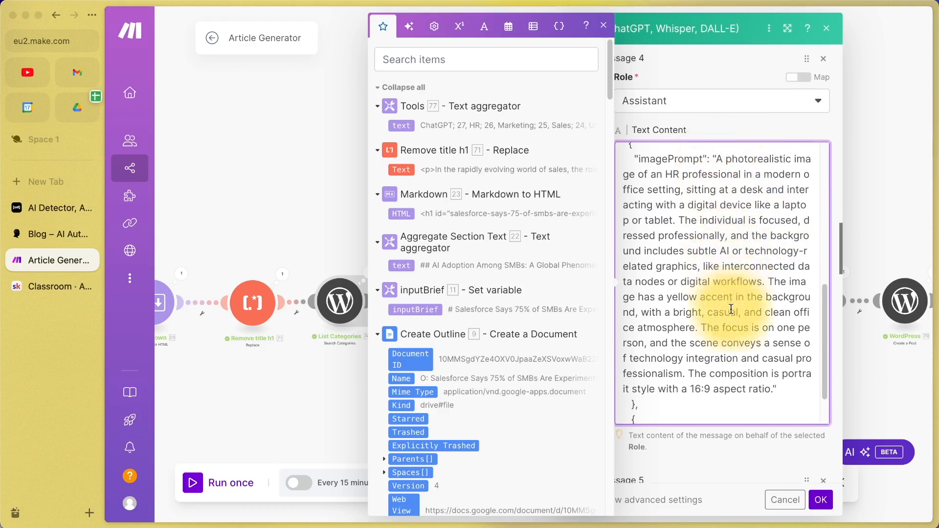
scroll(763, 389, down, 1)
scroll(763, 387, down, 1)
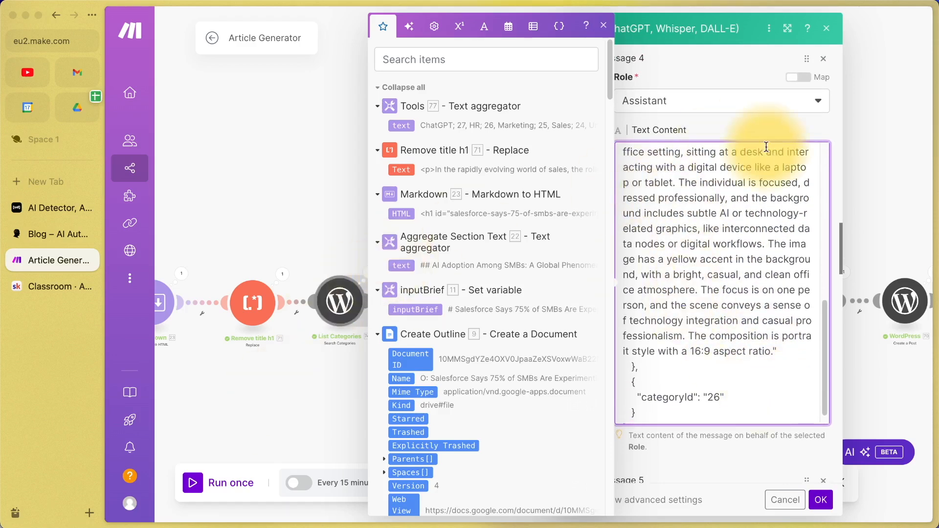
scroll(749, 391, down, 1)
scroll(737, 344, down, 2)
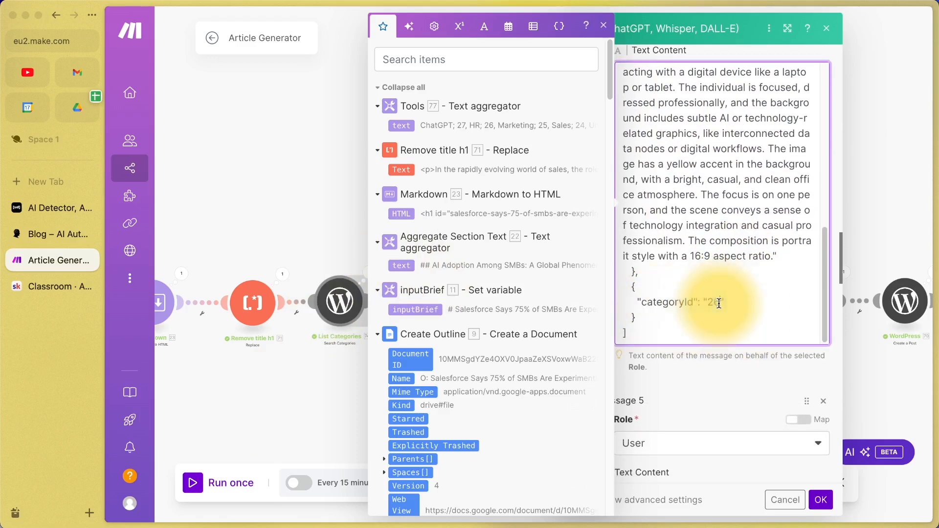
Compare Message 4's example output, from excerpt to "categoryId", with the "category" list in Message 3.
scroll(761, 212, up, 10)
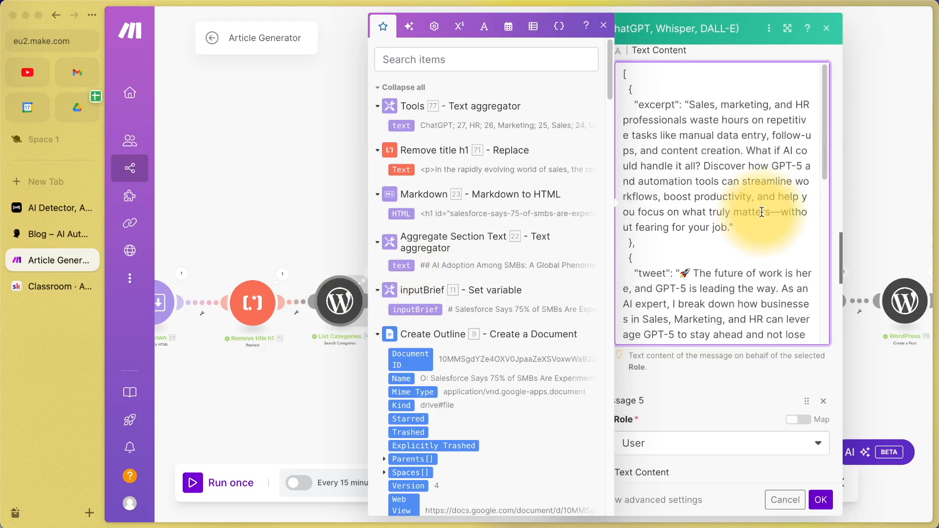
scroll(761, 212, up, 1)
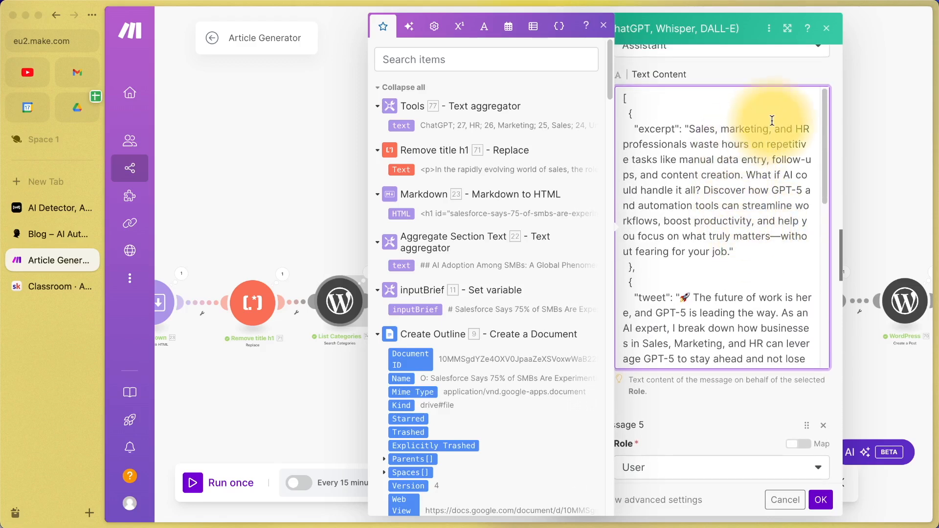
scroll(765, 220, down, 10)
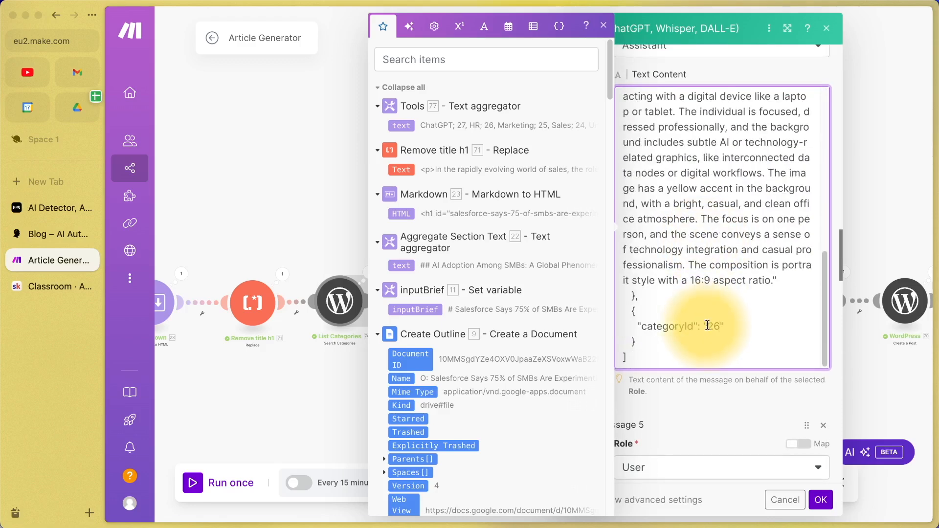
scroll(708, 325, up, 15)
scroll(785, 195, down, 8)
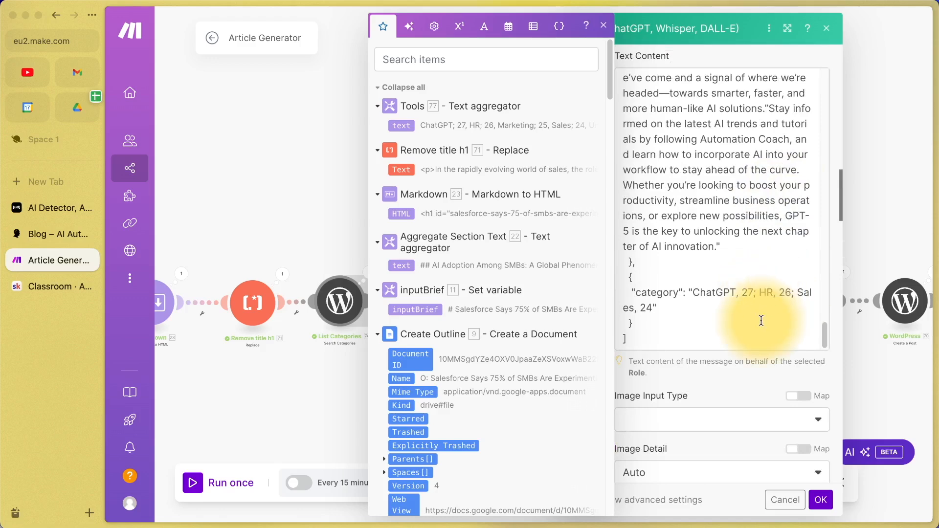
scroll(764, 303, down, 5)
scroll(742, 114, up, 6)
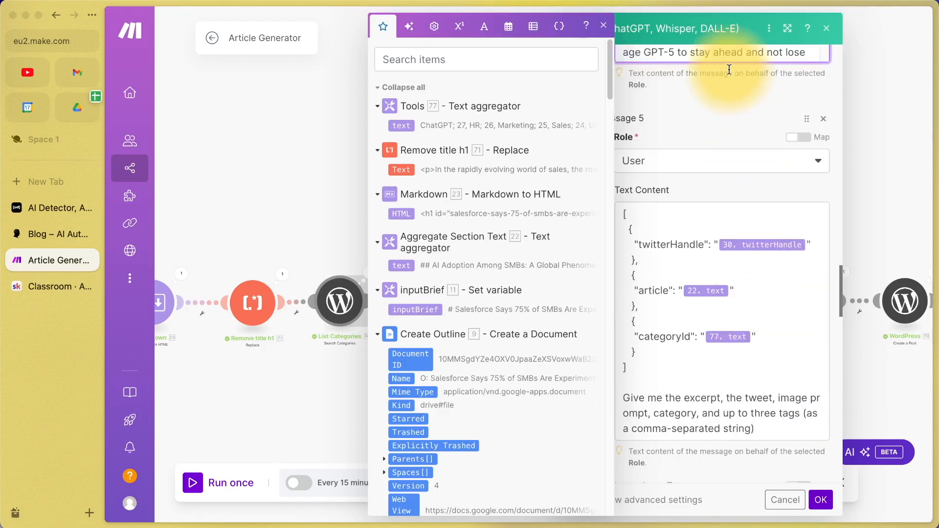
Dismiss the mapping list and read Message 5's User text with its mapped twitterHandle, article and categoryId.
click(685, 178)
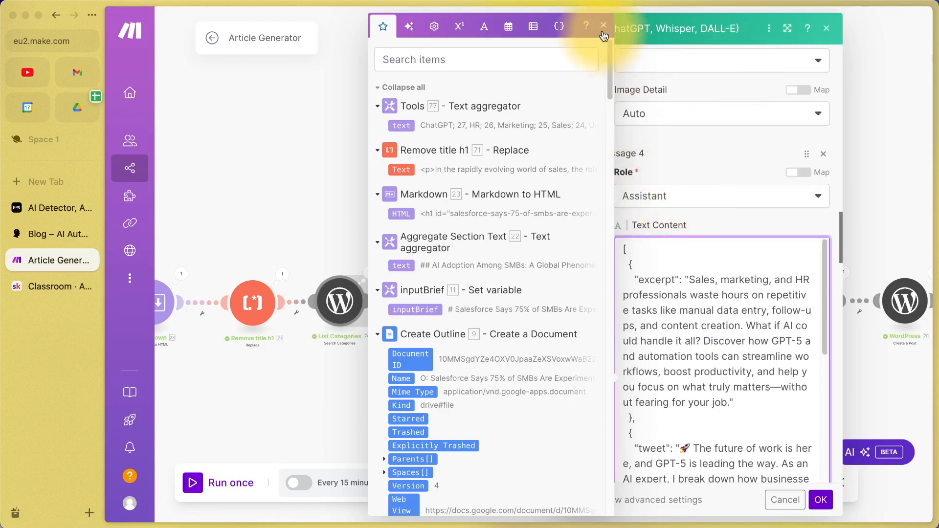
scroll(644, 120, down, 5)
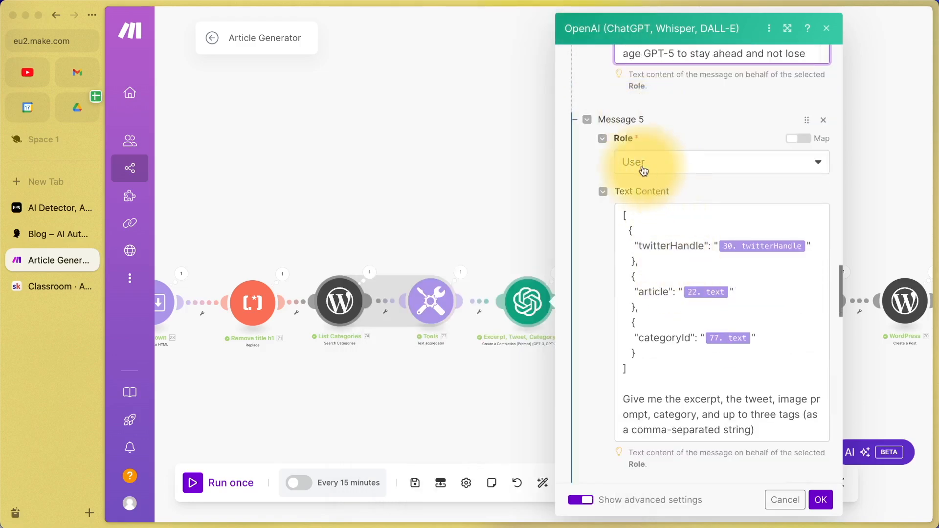
scroll(635, 171, down, 2)
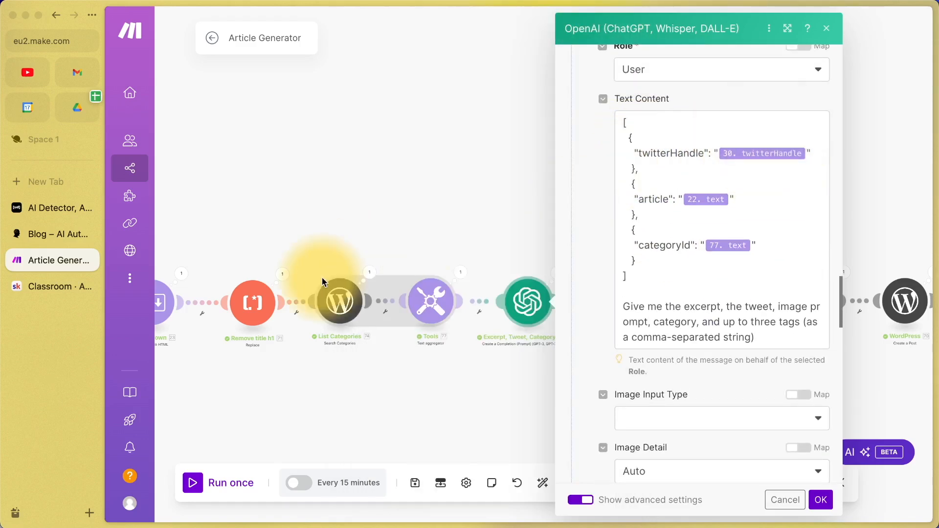
Inspect the Set Variables module at the scenario's start down to the twitterHandle variable in Item 8, and close it.
scroll(314, 294, left, 10)
scroll(308, 315, left, 10)
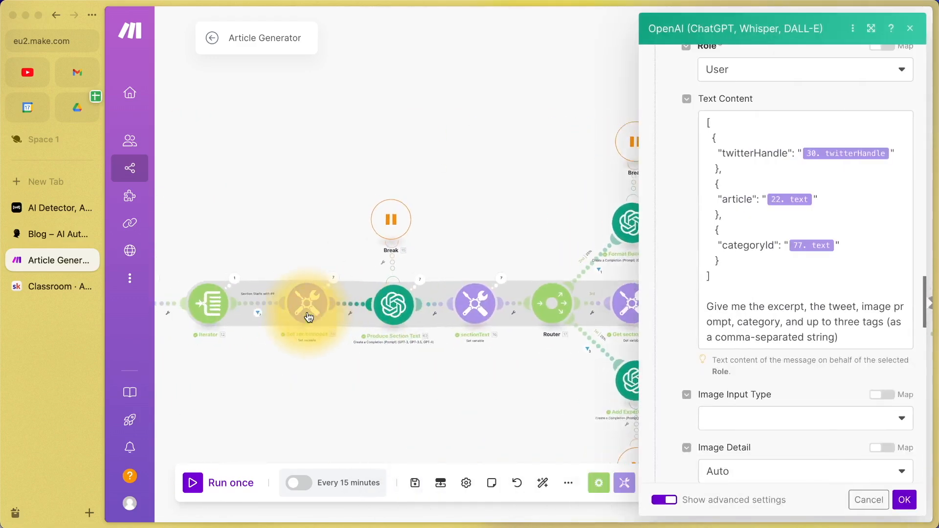
scroll(361, 304, left, 10)
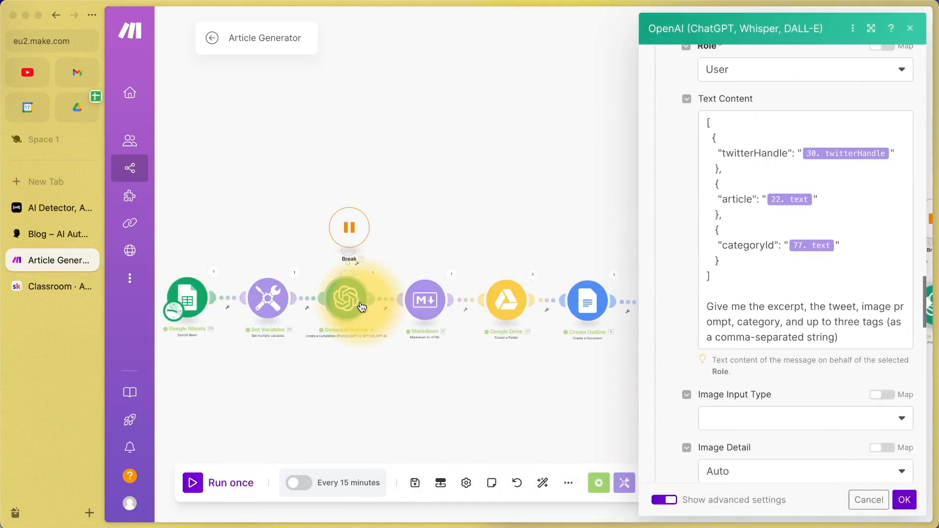
click(267, 296)
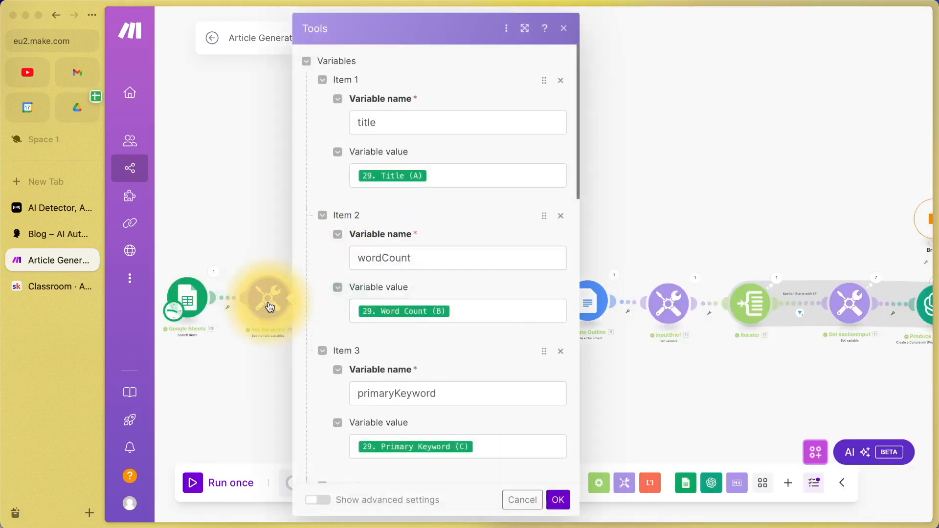
scroll(459, 300, down, 10)
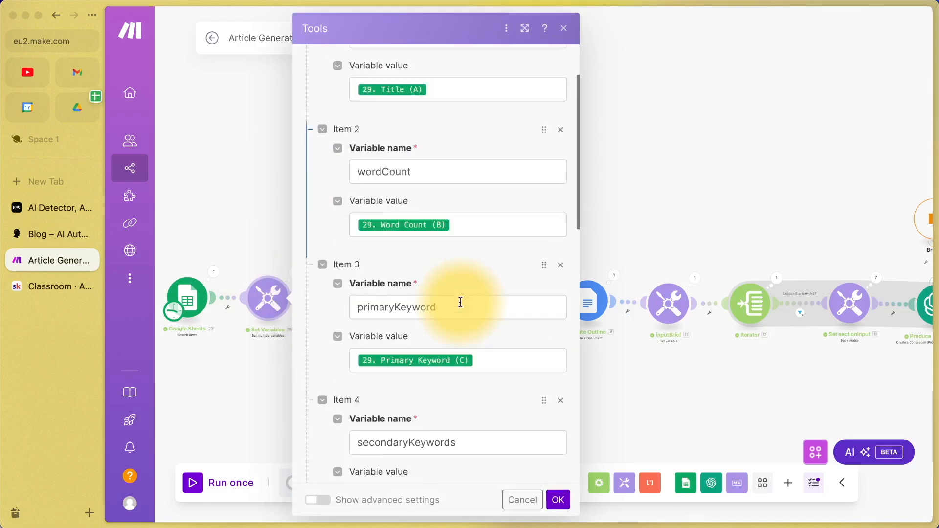
scroll(460, 303, down, 7)
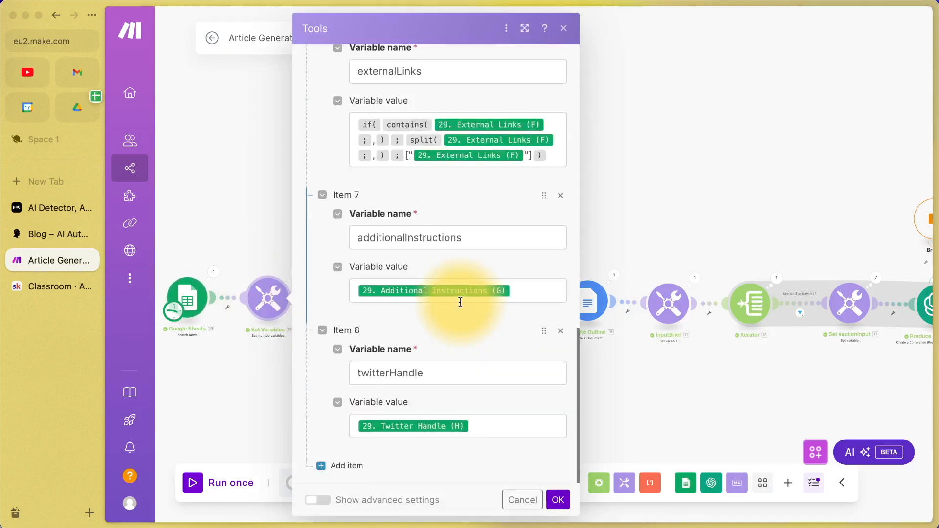
click(683, 396)
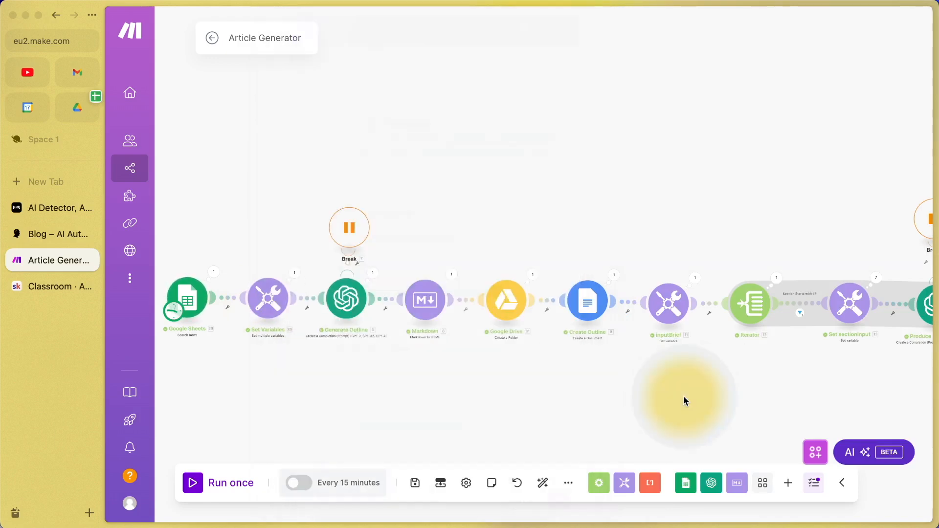
Reopen the Excerpt, Tweet, Category OpenAI module and check Message 5's article and categoryId mappings against the aggregator modules feeding them.
scroll(683, 395, right, 15)
scroll(683, 395, right, 8)
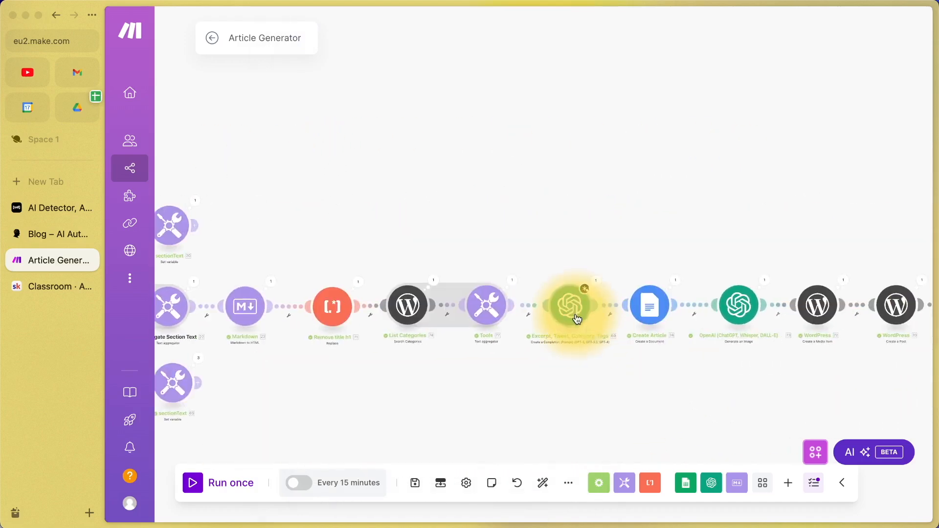
click(568, 303)
scroll(734, 338, down, 15)
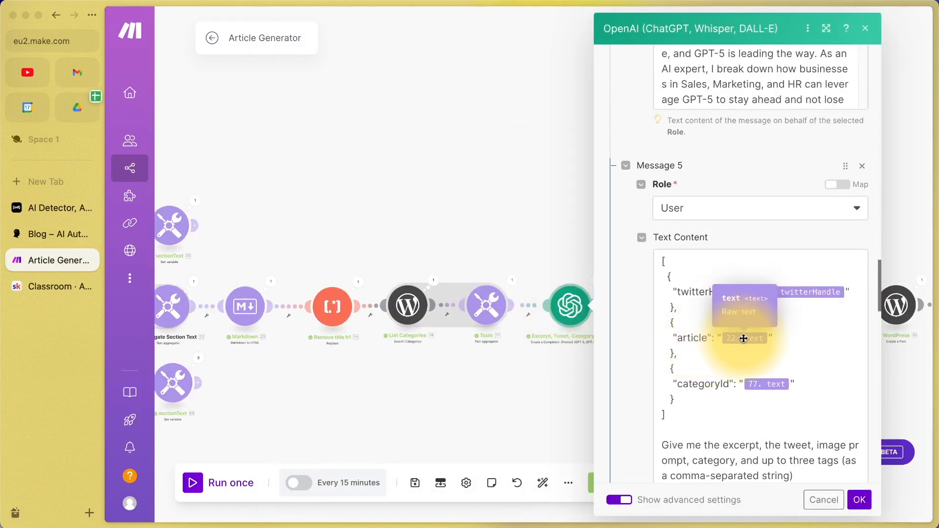
scroll(268, 265, down, 1)
scroll(268, 264, left, 3)
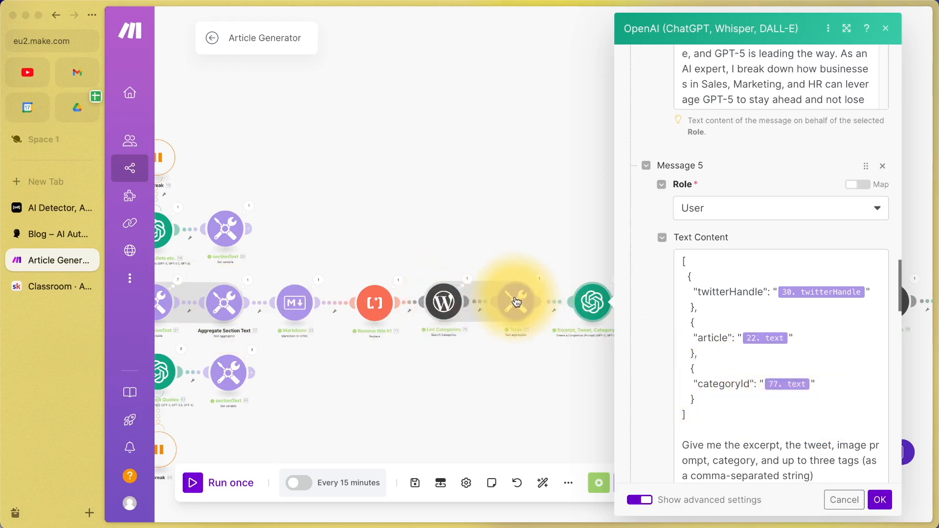
scroll(793, 388, down, 2)
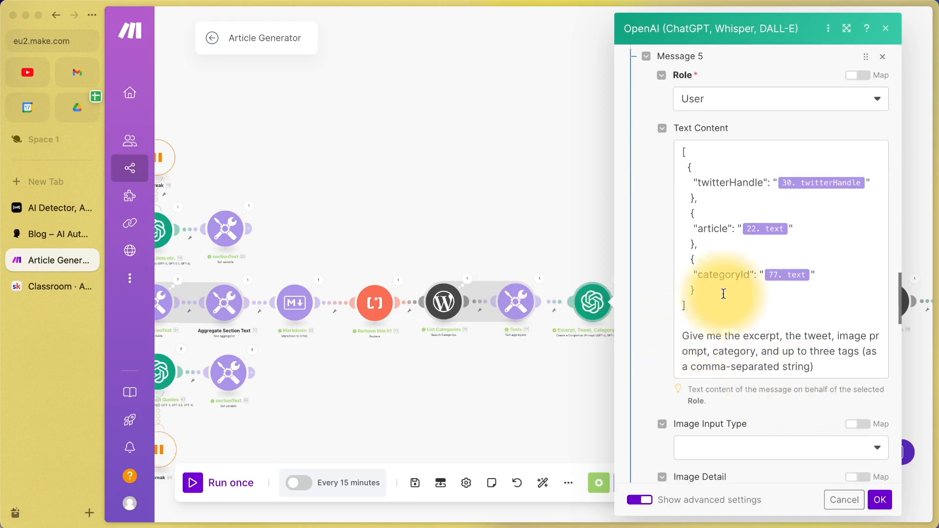
Delete "and up to three tags (as a comma-separated string)" from Message 5's request so the sentence ends with "category.".
drag(683, 337, 836, 363)
click(836, 363)
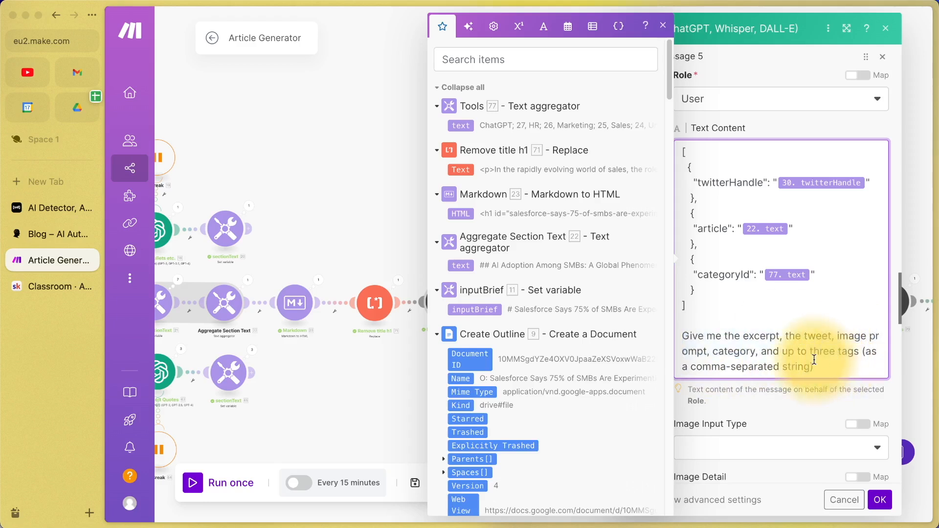
drag(762, 353, 845, 371)
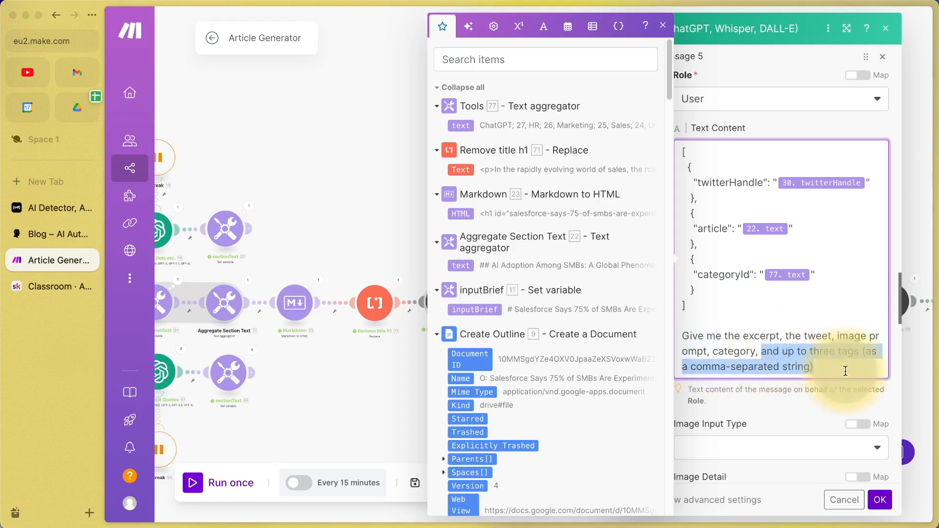
click(770, 353)
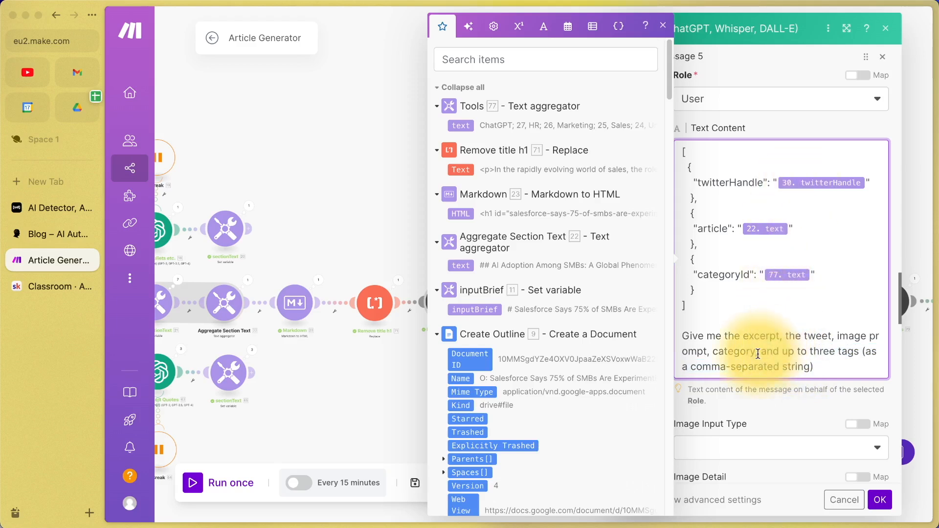
drag(761, 353, 850, 368)
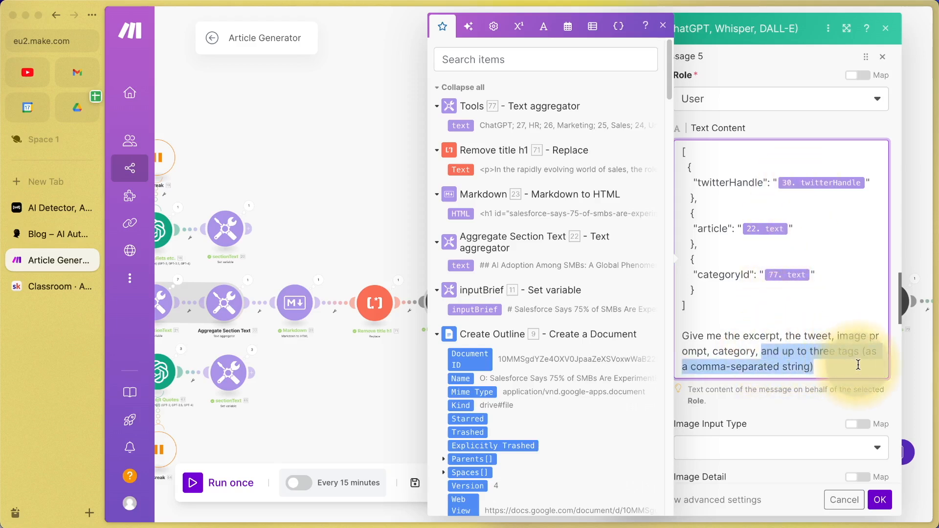
key(BackSpace)
key(BackSpace)
key(BackSpace)
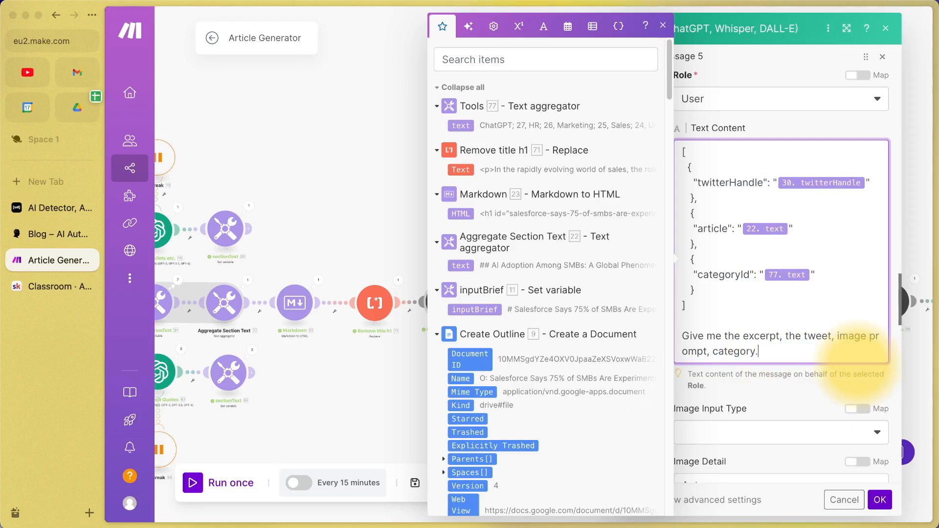
Review the remaining settings of the Excerpt, Tweet, Category OpenAI module, from Response Format and Parse JSON Response to the penalties, and save it.
scroll(782, 313, down, 3)
click(788, 309)
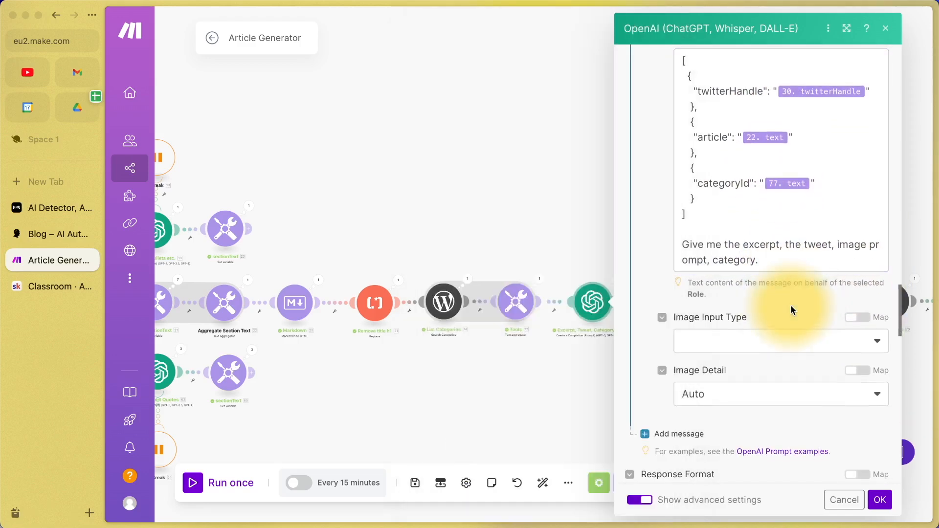
scroll(783, 308, down, 5)
scroll(759, 278, down, 5)
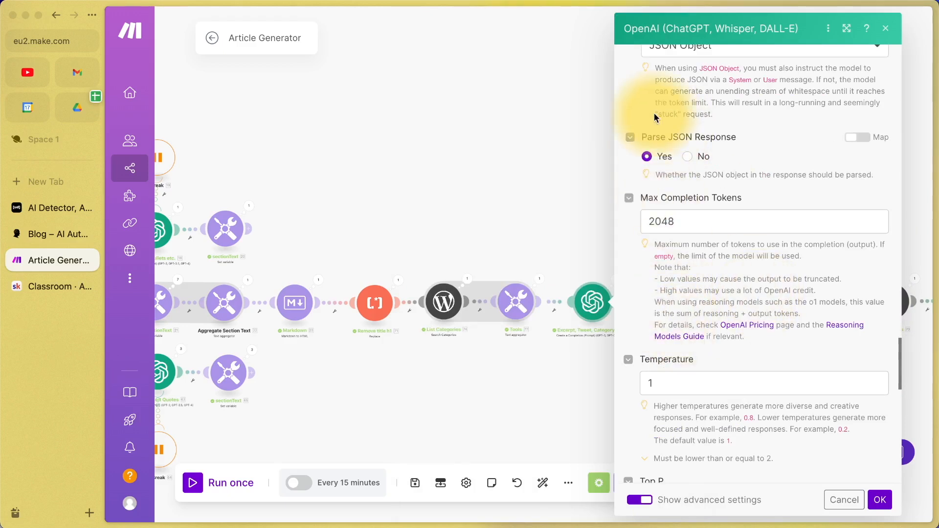
scroll(658, 185, up, 1)
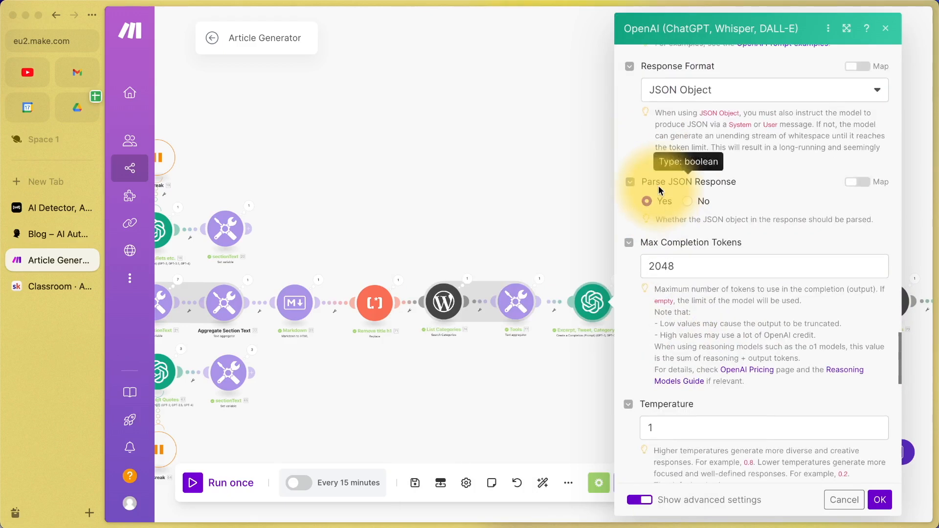
click(646, 504)
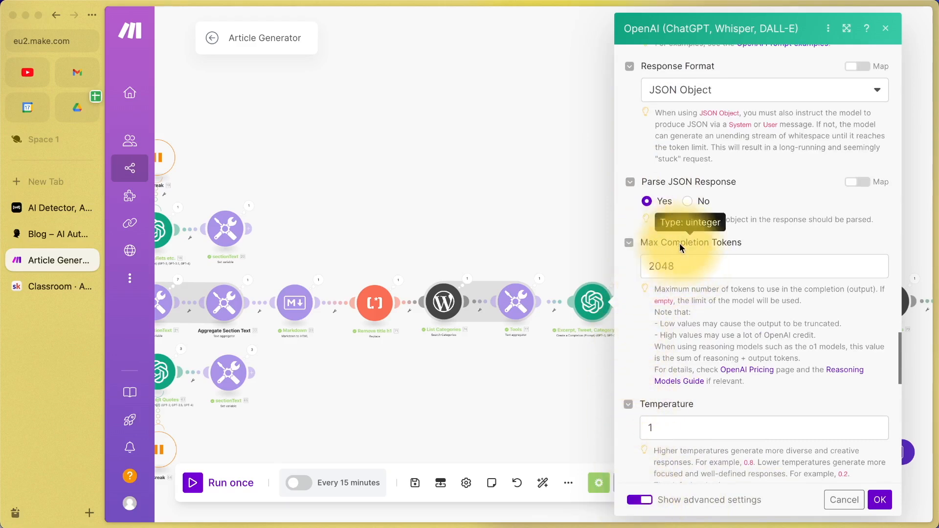
scroll(680, 298, down, 3)
scroll(763, 392, down, 6)
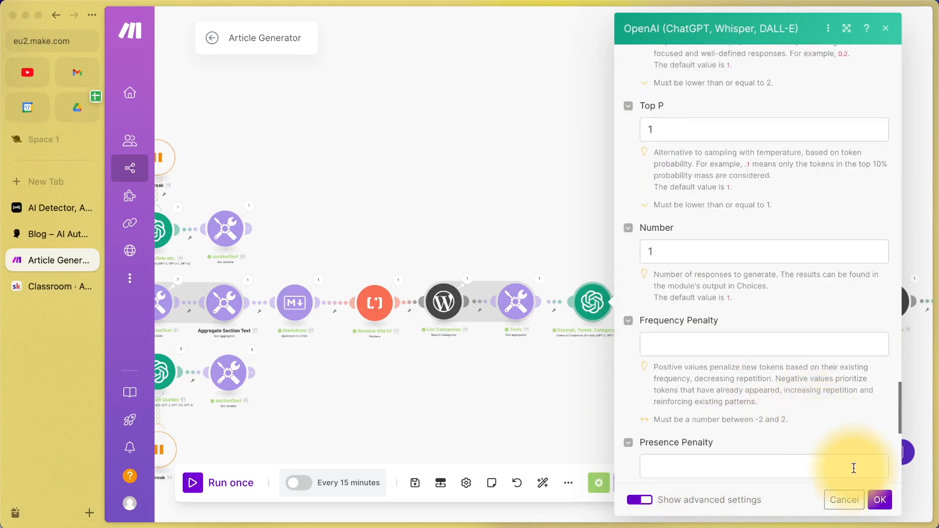
click(878, 499)
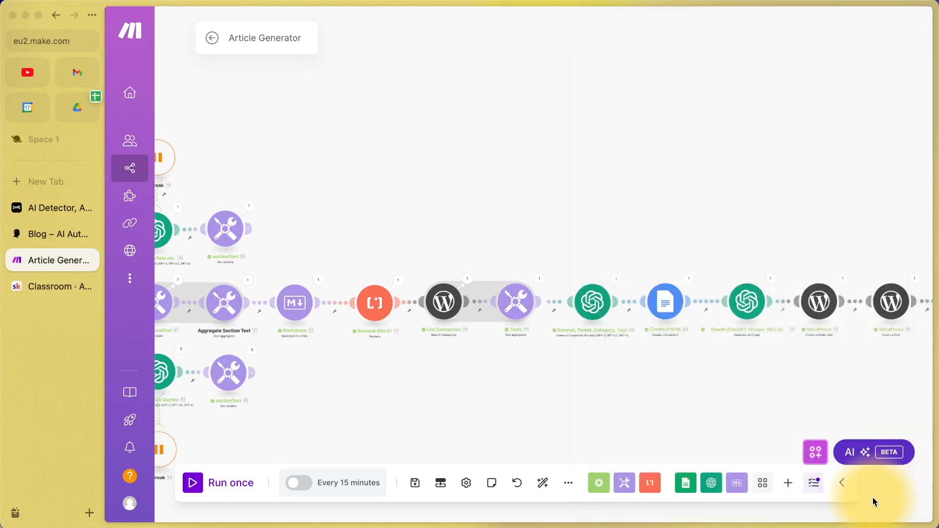
Inspect the OpenAI module's last run and read the content sent in message 5 of the input bundle.
click(616, 278)
click(670, 230)
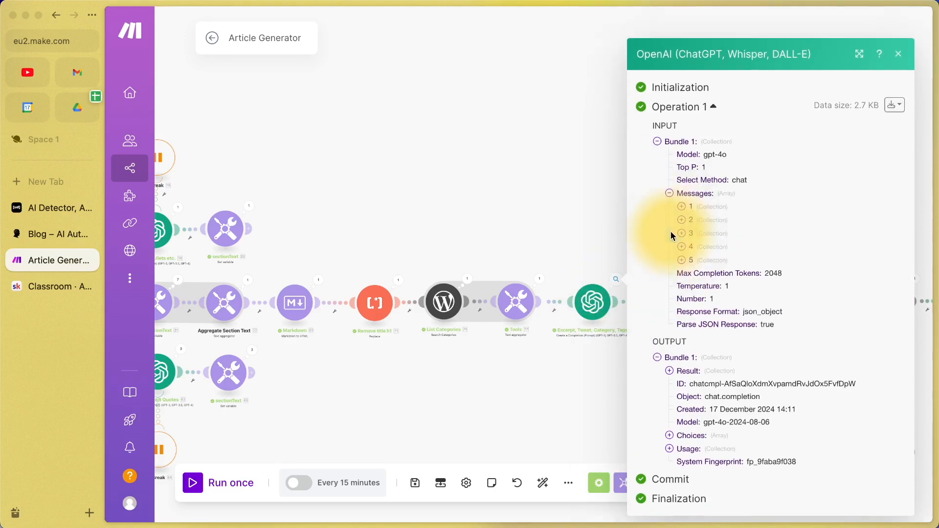
click(690, 266)
click(694, 264)
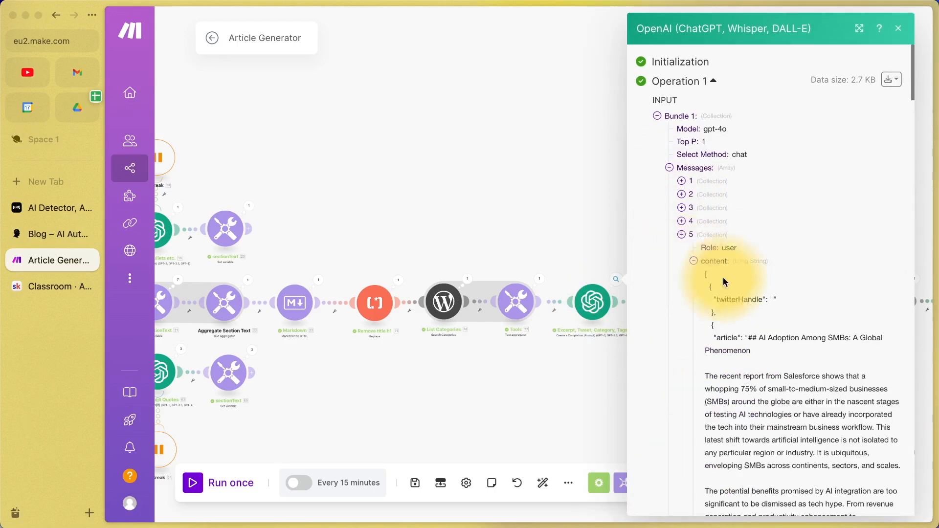
scroll(744, 295, down, 10)
scroll(743, 294, down, 15)
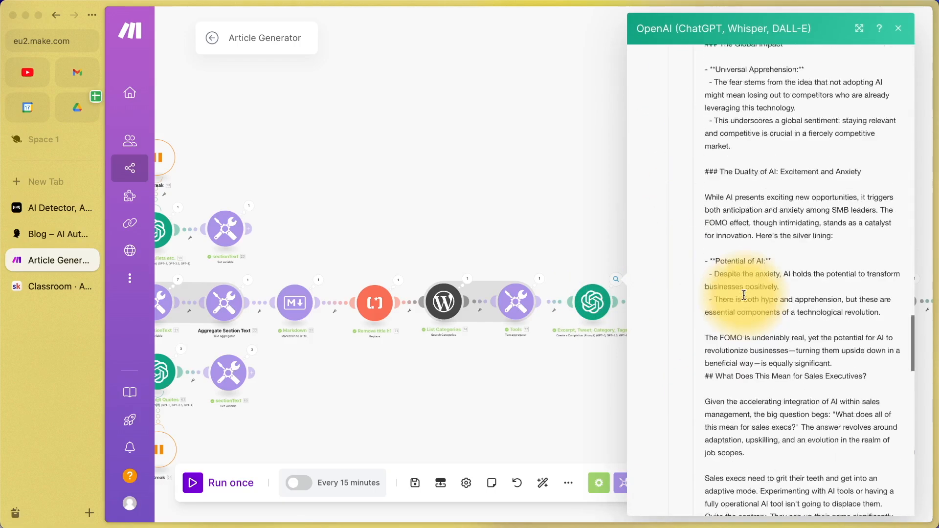
Expand the output's Result and examine the excerpt, tweet, imagePrompt, categoryId and tags values, then close the run details.
click(670, 371)
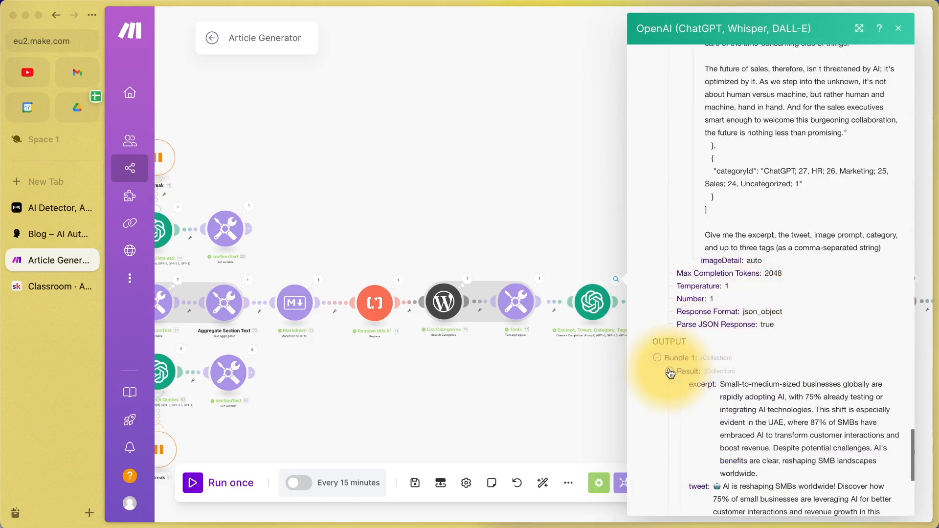
scroll(665, 372, down, 5)
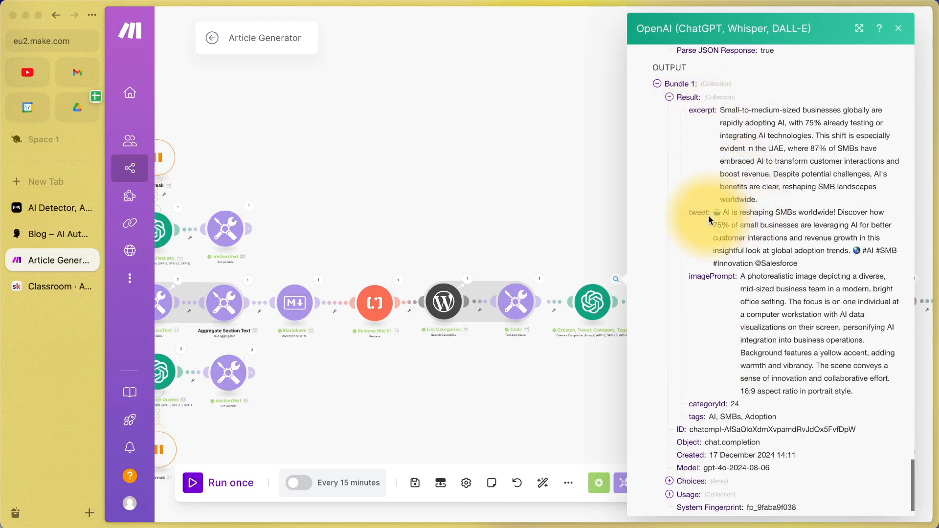
drag(713, 213, 817, 264)
click(813, 262)
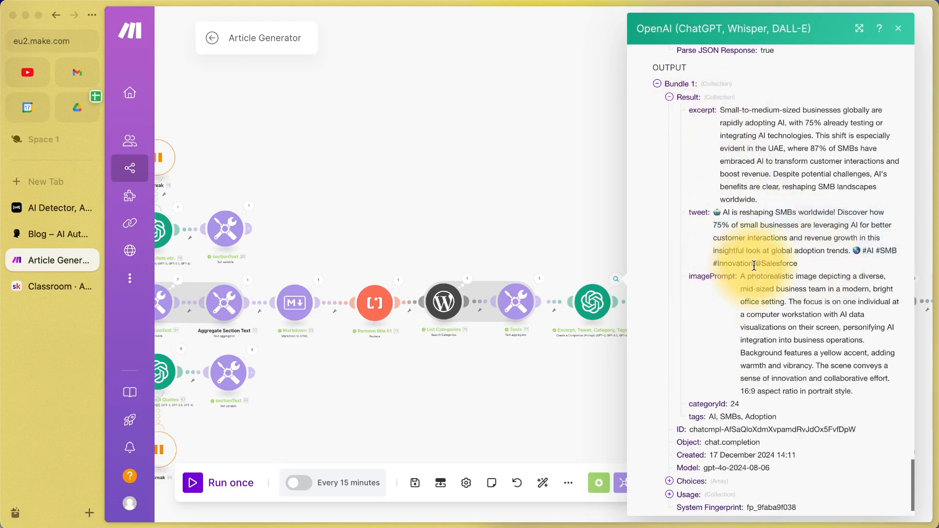
drag(741, 277, 871, 393)
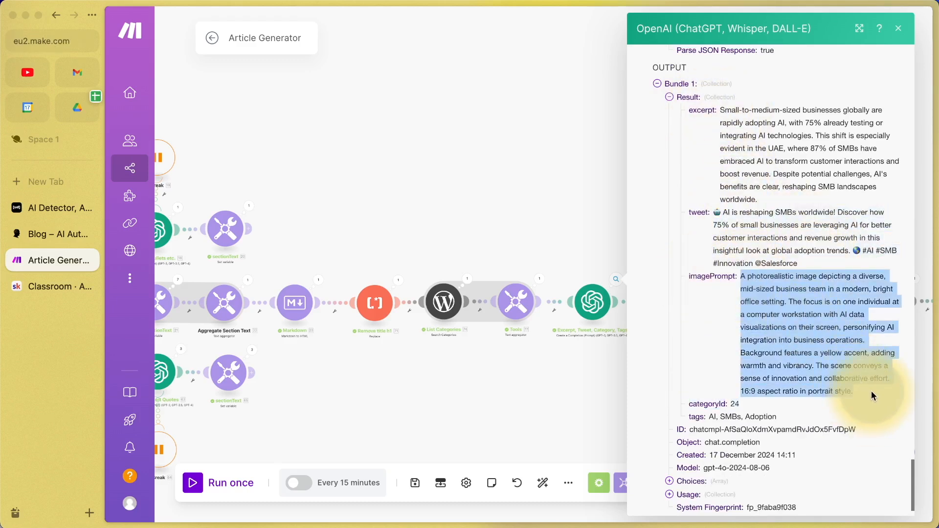
click(725, 417)
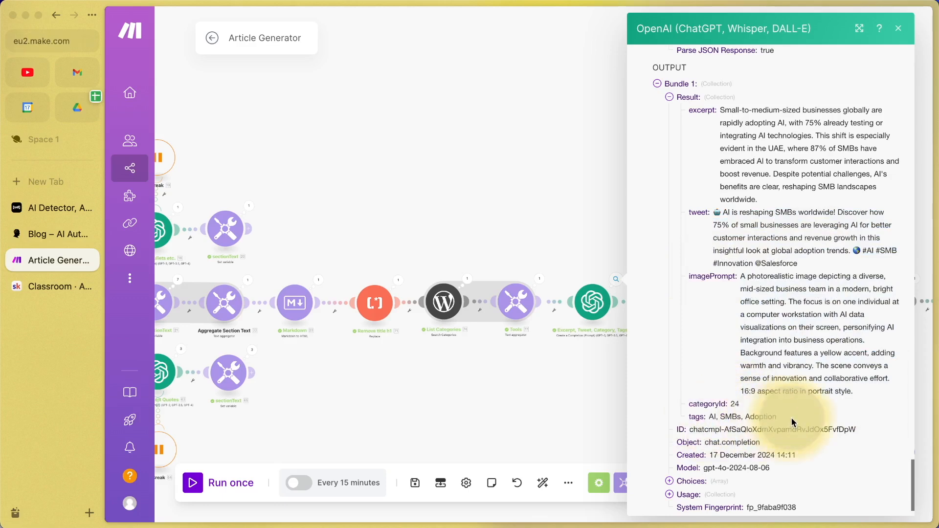
drag(792, 417, 700, 417)
click(585, 394)
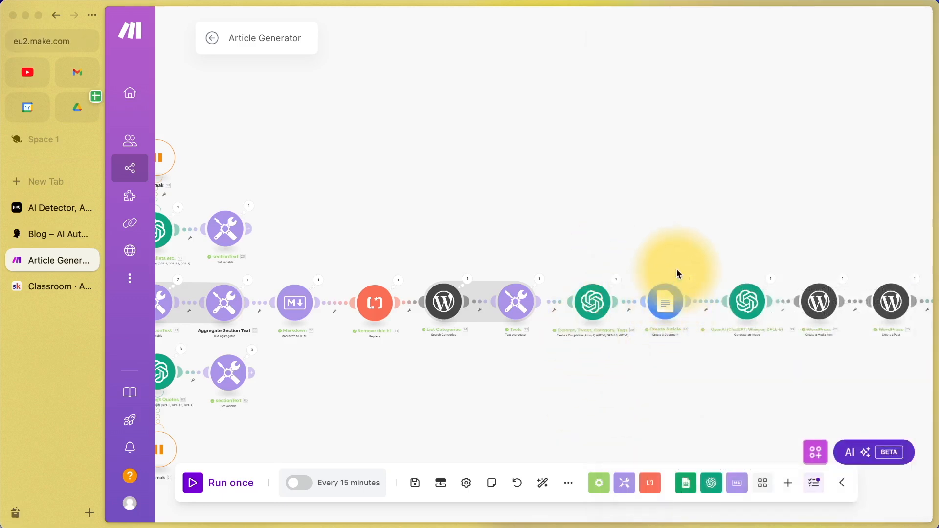
Open the Create Article Google Docs module to check its connection, and consult the Skool classroom page before returning to Make.
click(668, 301)
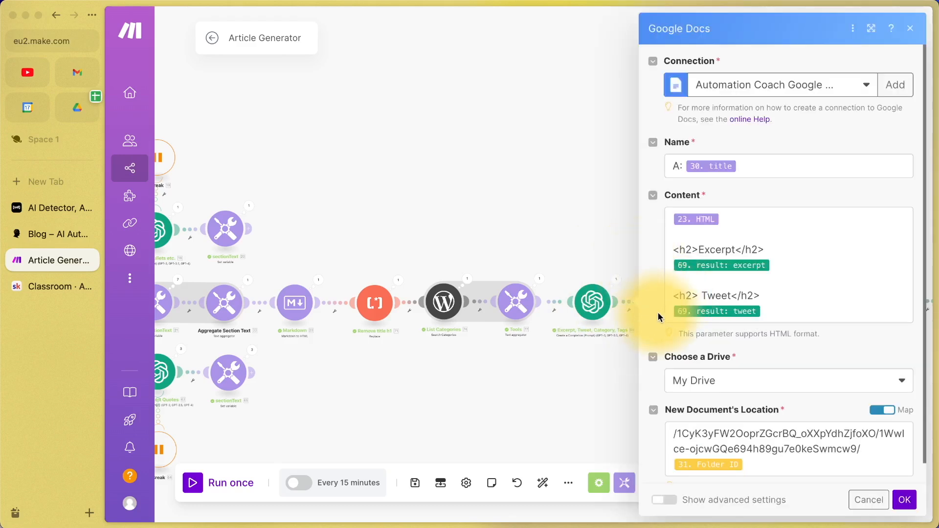
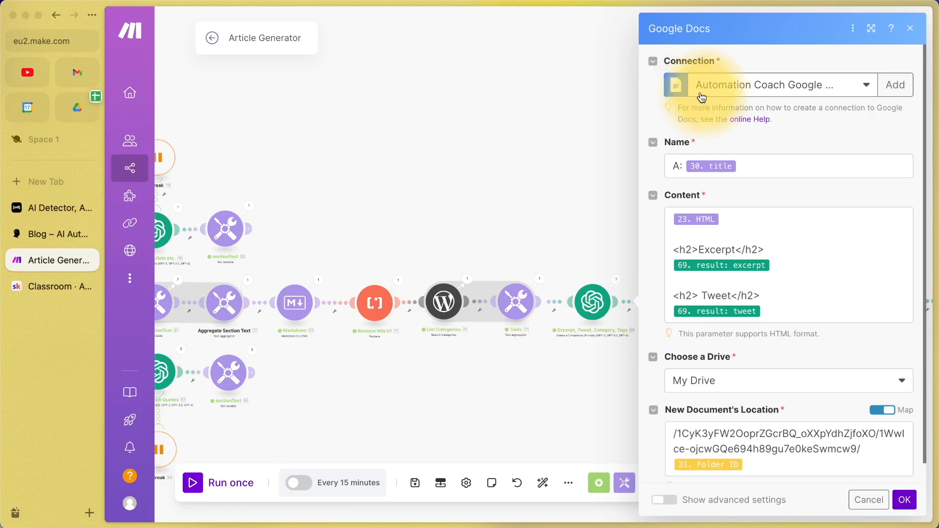
click(43, 287)
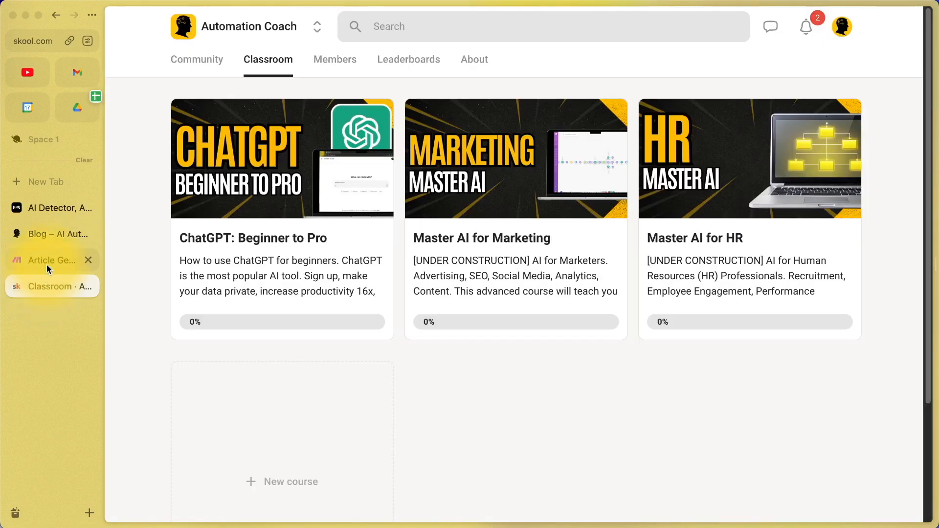
click(47, 266)
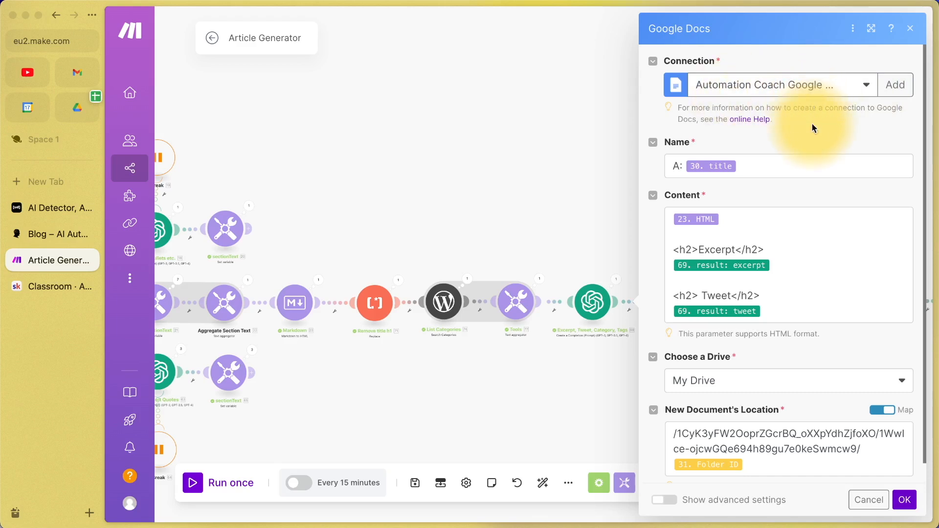
Check the Name and Content fields of the Google Docs module with their mapped title, HTML, excerpt and tweet.
scroll(812, 128, down, 1)
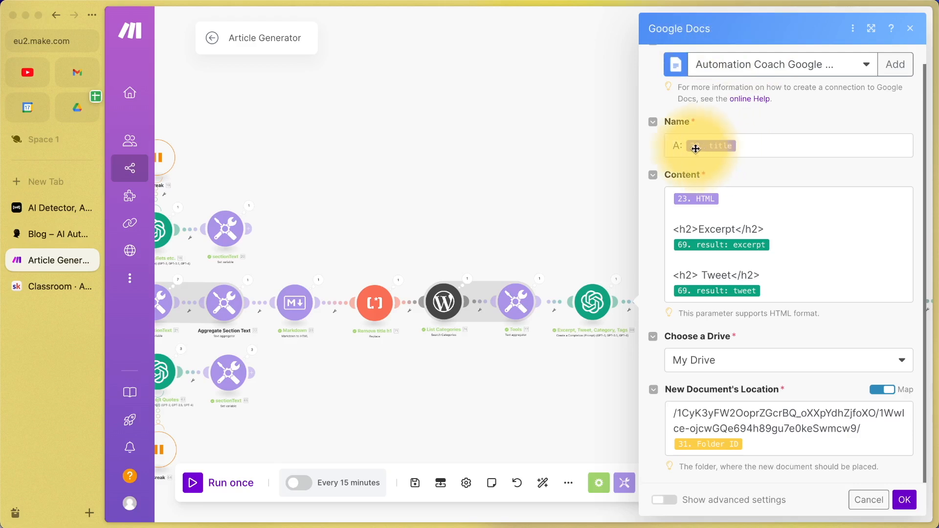
click(757, 143)
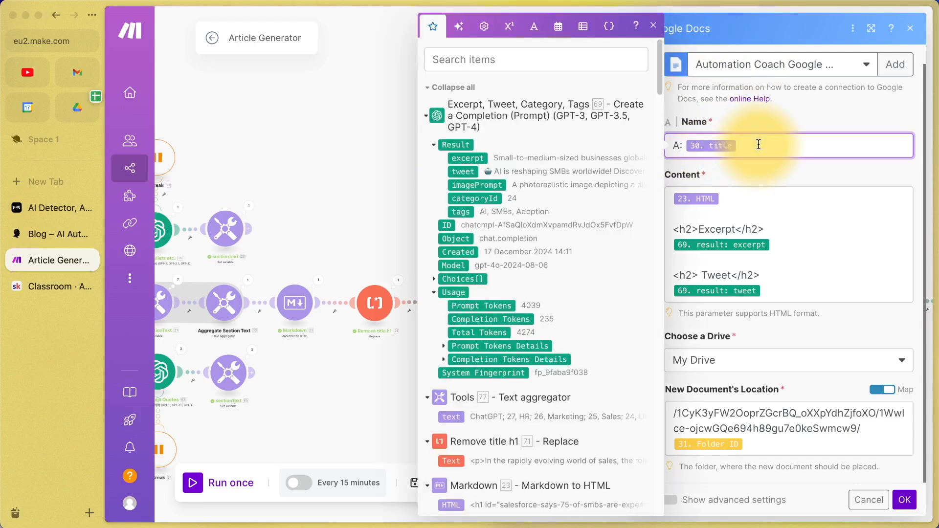
click(774, 210)
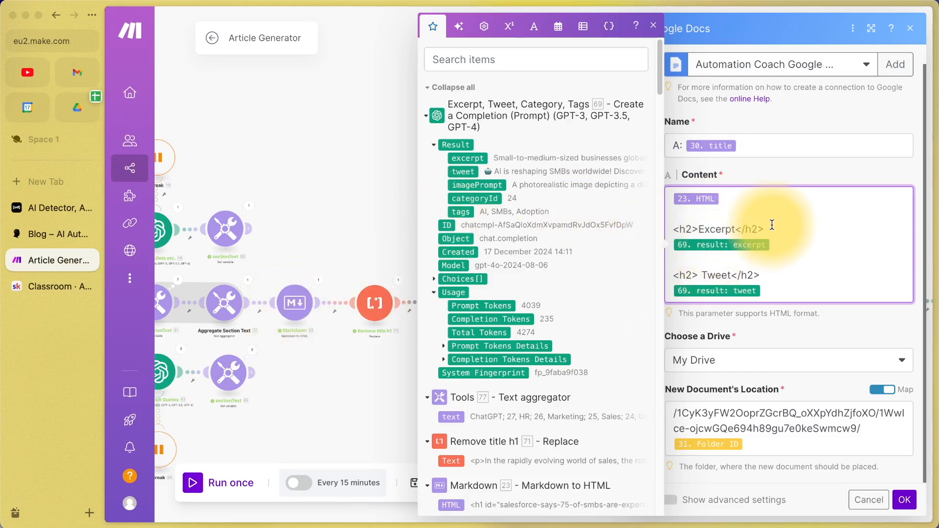
Switch to Google Drive and close the Blog Posts spreadsheet, agreeing to leave the site.
click(78, 112)
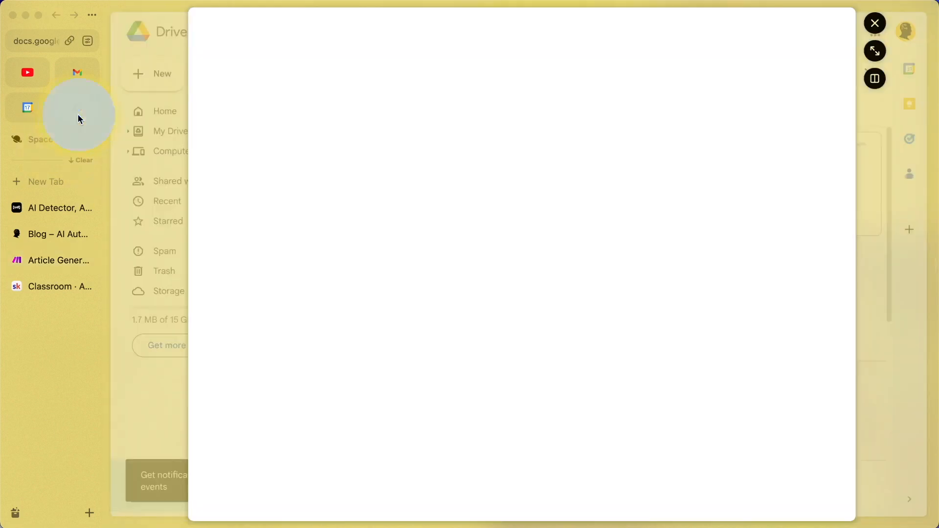
click(91, 122)
click(440, 318)
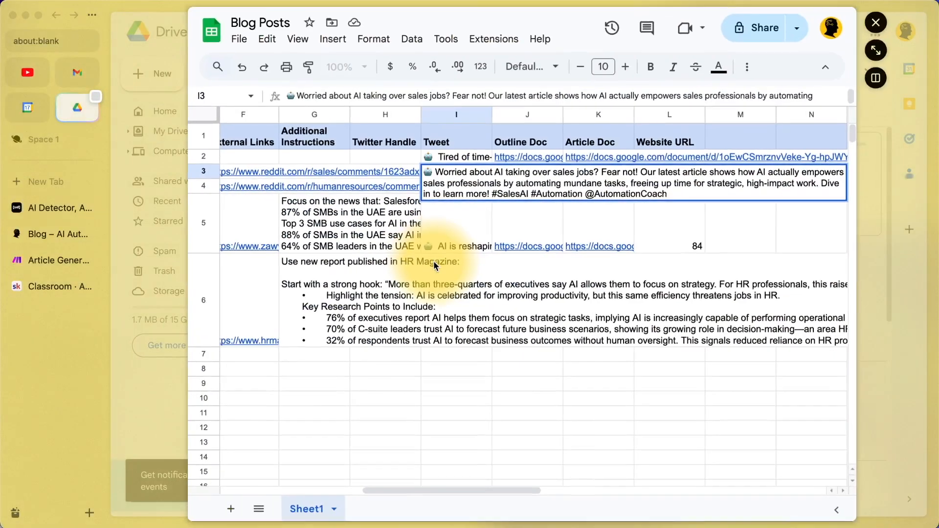
click(876, 23)
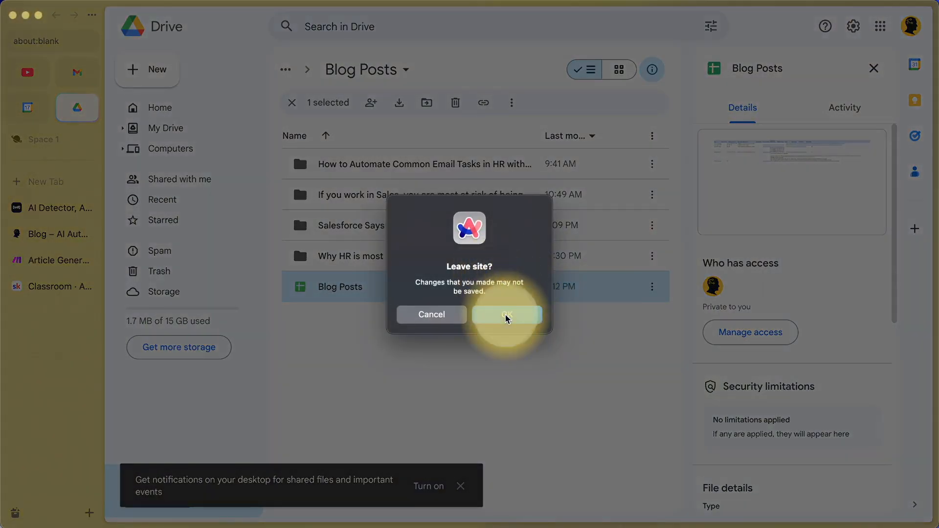
click(505, 318)
Open the article document in the "Why HR is most at risk" folder, highlight its Excerpt and Tweet sections, and return to Make.
double_click(468, 256)
double_click(441, 168)
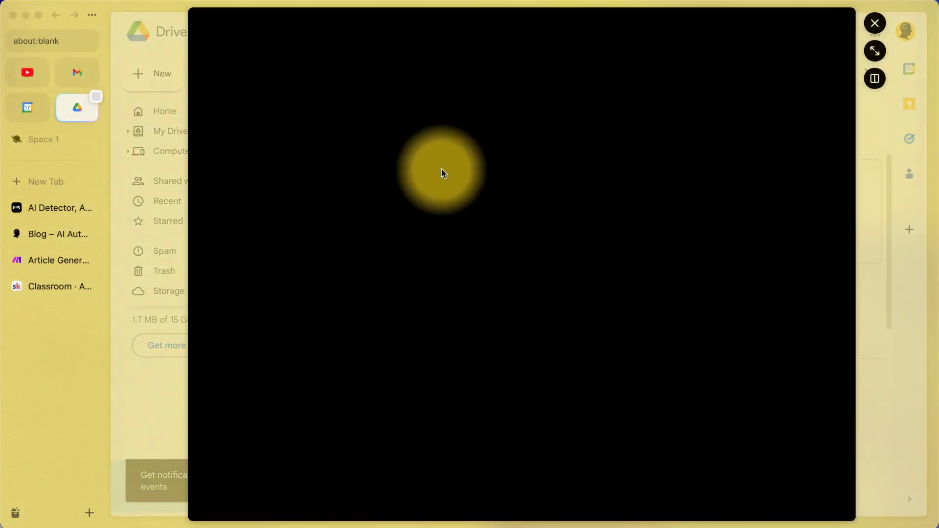
scroll(472, 329, down, 20)
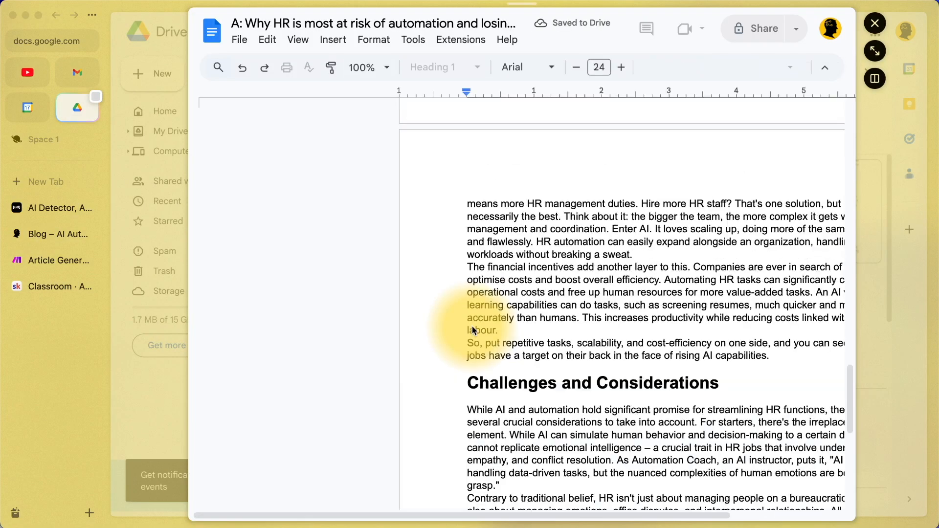
scroll(472, 329, up, 5)
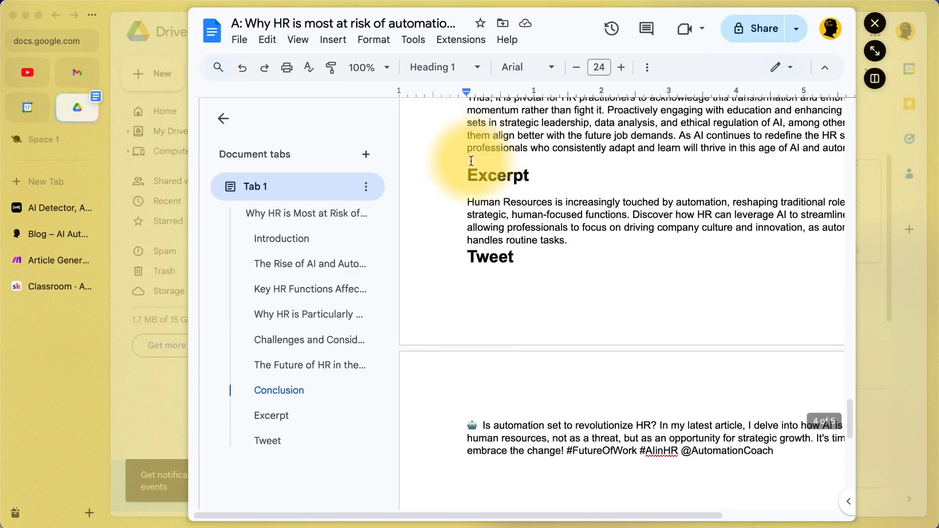
drag(458, 172, 624, 237)
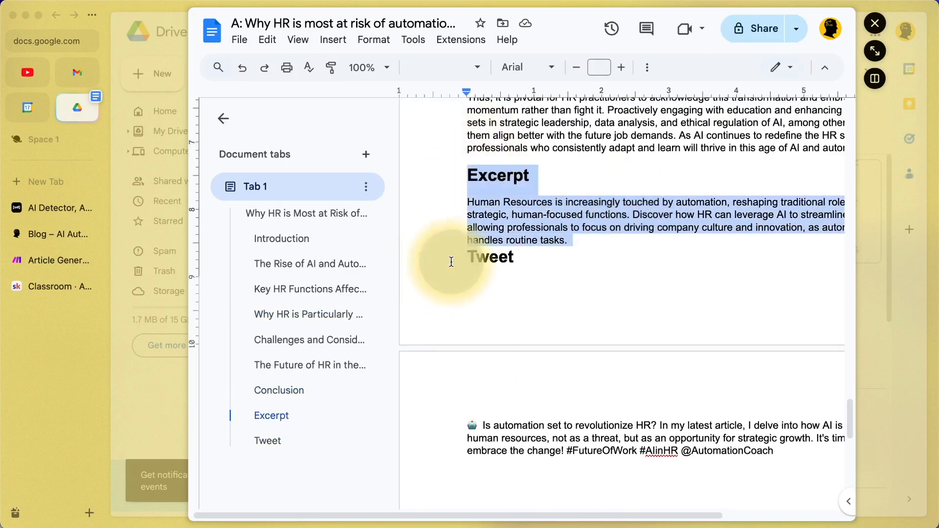
drag(448, 262, 758, 504)
click(51, 257)
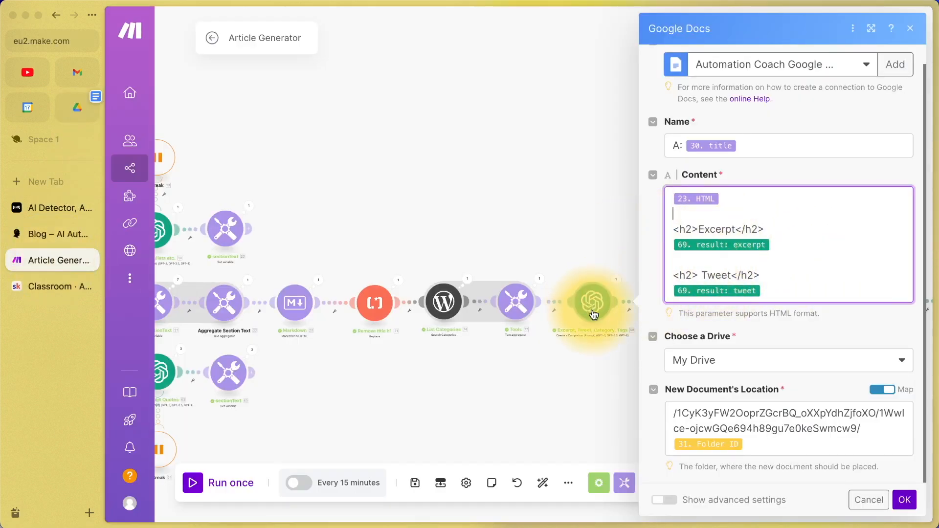
Recheck the excerpt and tweet in the OpenAI module's output Result, and close the run details.
click(618, 282)
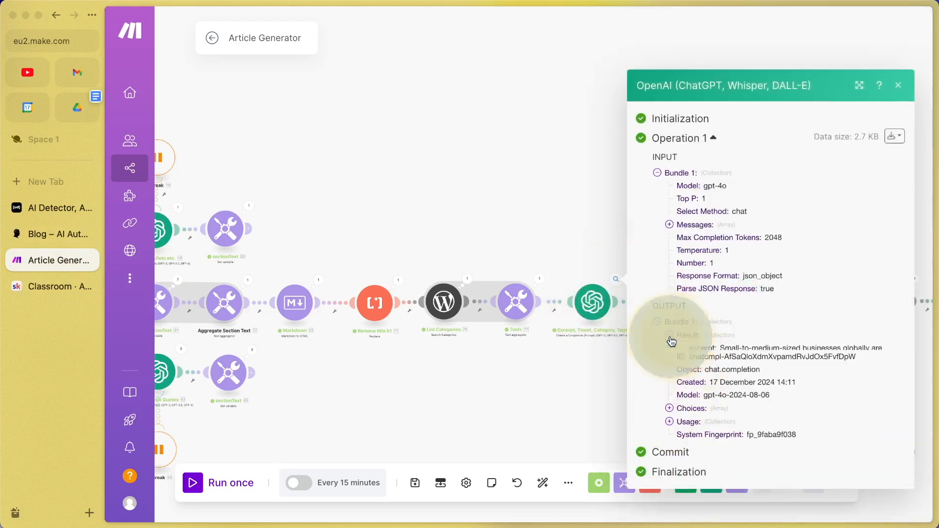
click(669, 340)
scroll(732, 288, down, 3)
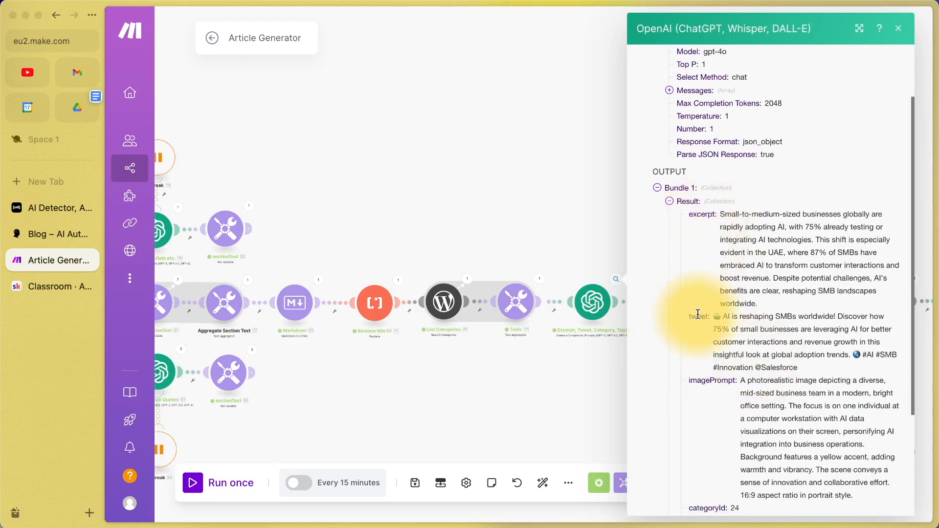
click(539, 172)
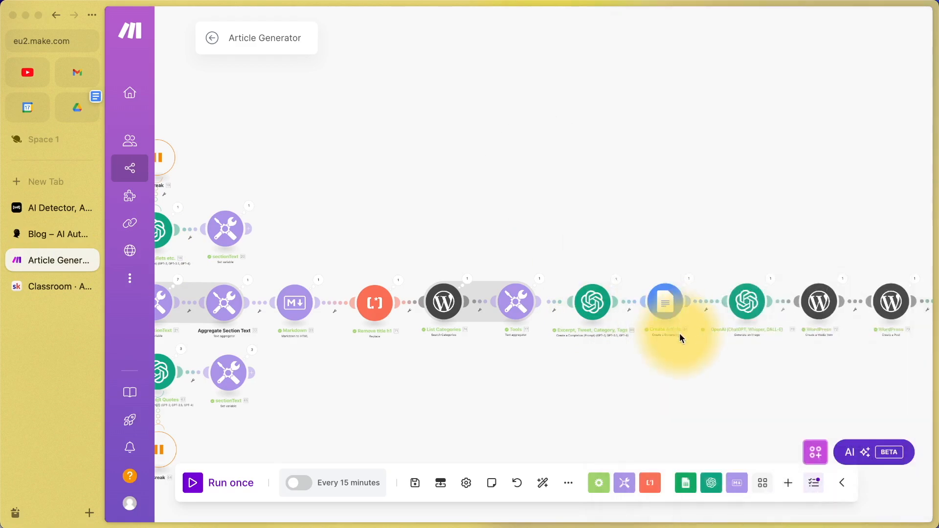
Reopen the Create Article Google Docs module and check its drive choice and New Document's Location with the mapped Folder ID.
click(670, 300)
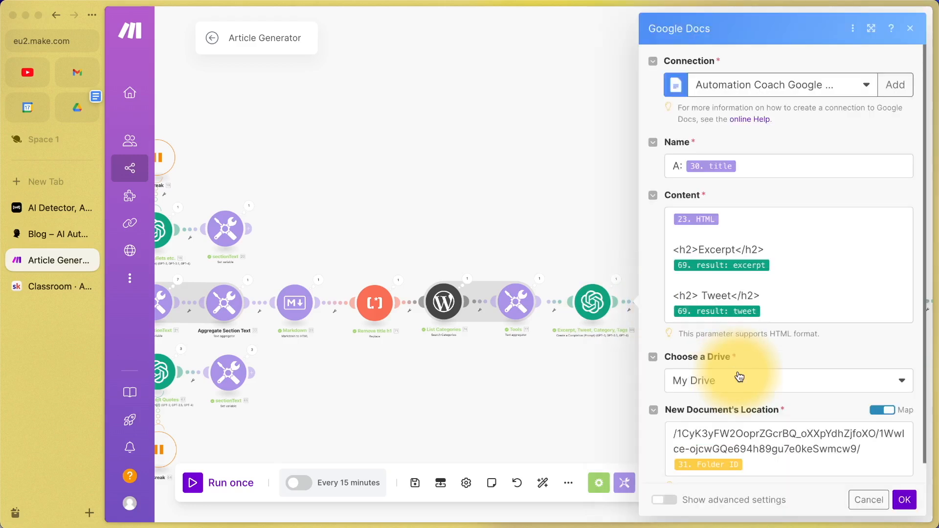
scroll(748, 310, down, 1)
scroll(748, 314, down, 1)
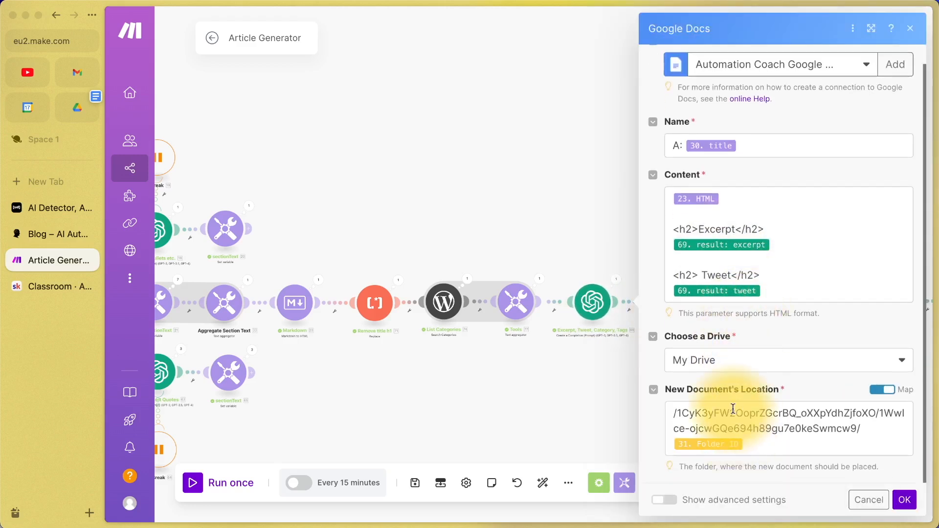
Leave the Create Article module unchanged and open the Generate an Image module to check its Dall-E 3 model and mapped imagePrompt.
click(870, 500)
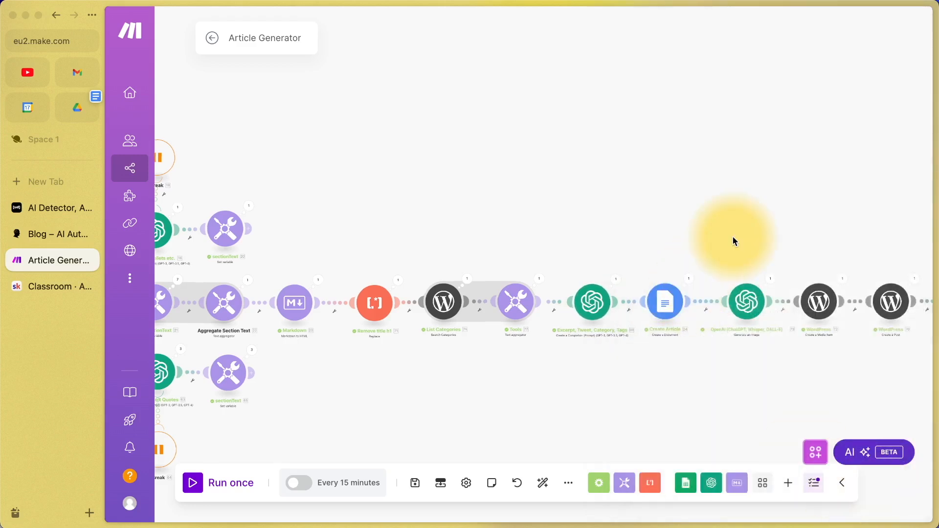
scroll(732, 237, right, 5)
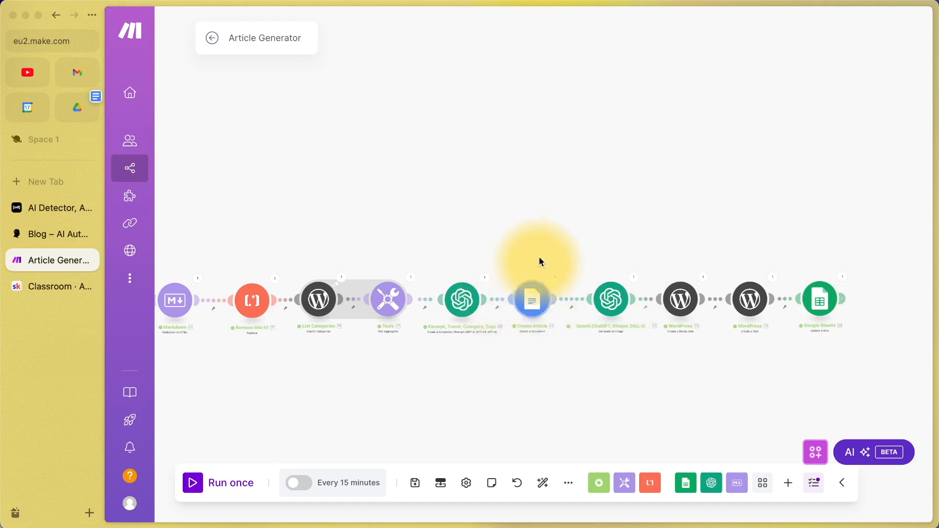
click(610, 298)
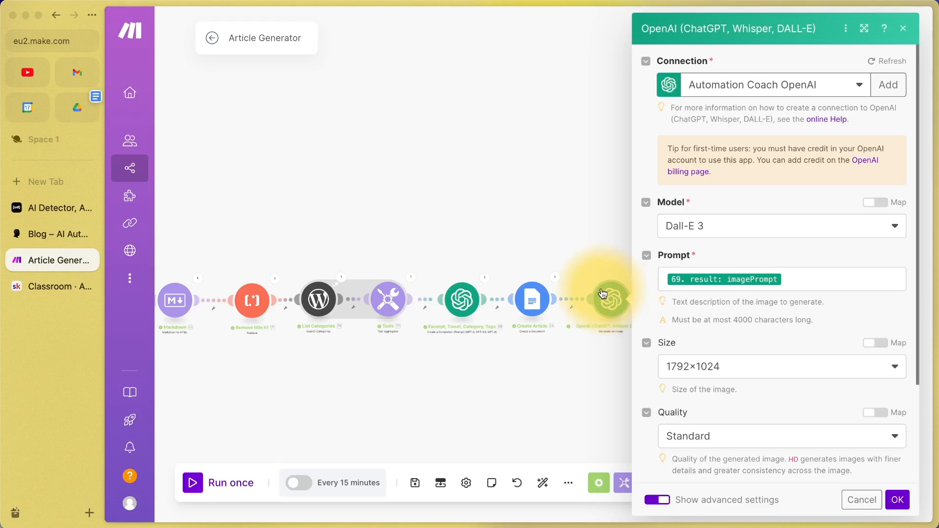
scroll(754, 265, down, 1)
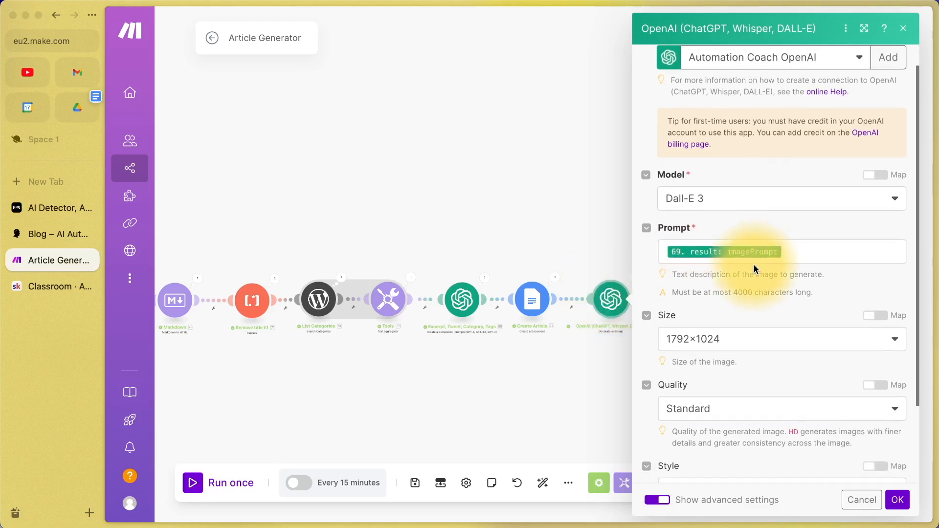
Look at the article images on the website's Blog page and return to the image module's settings in Make.
click(54, 234)
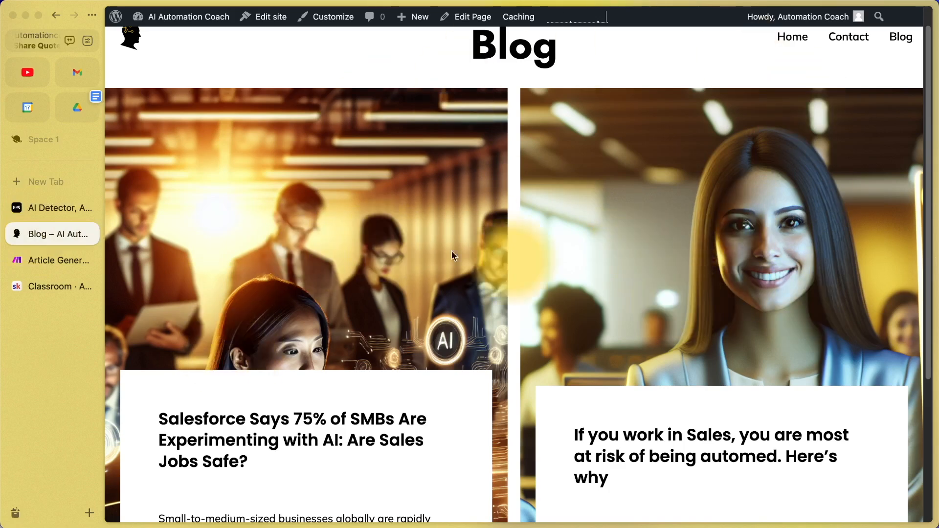
click(38, 267)
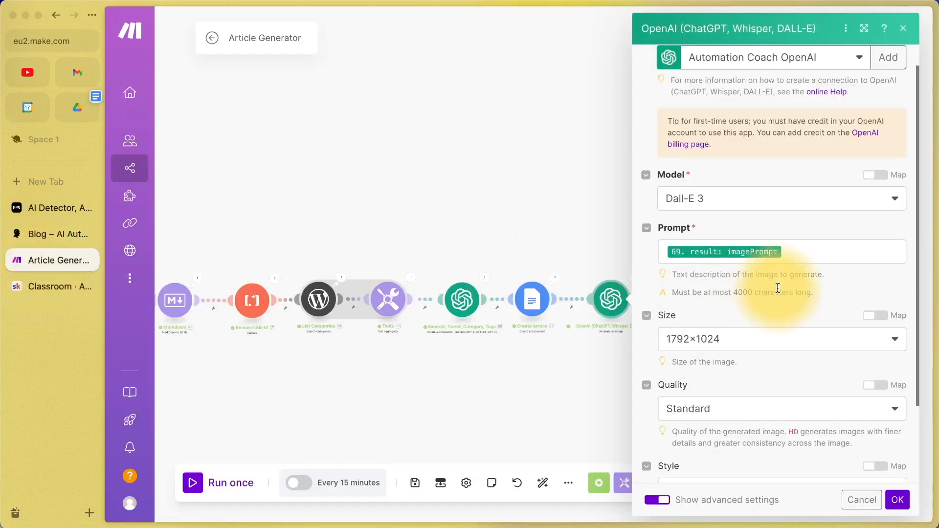
scroll(727, 175, up, 1)
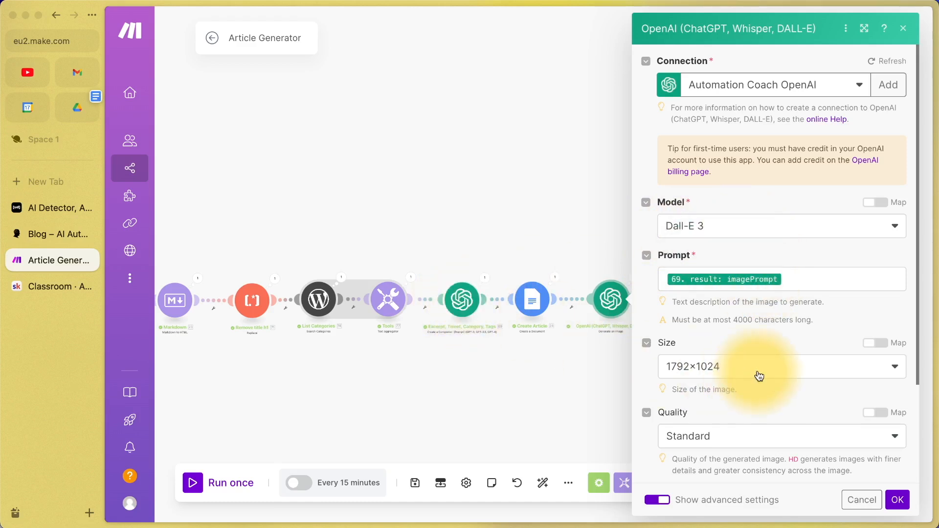
Check the image module's Size and view the Quality choices, keeping Standard.
scroll(760, 376, down, 3)
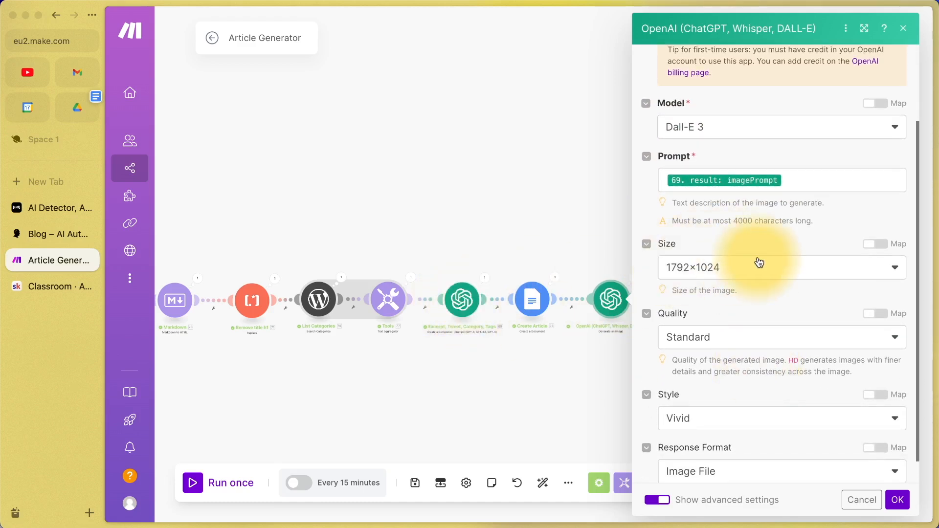
scroll(759, 263, down, 1)
click(685, 311)
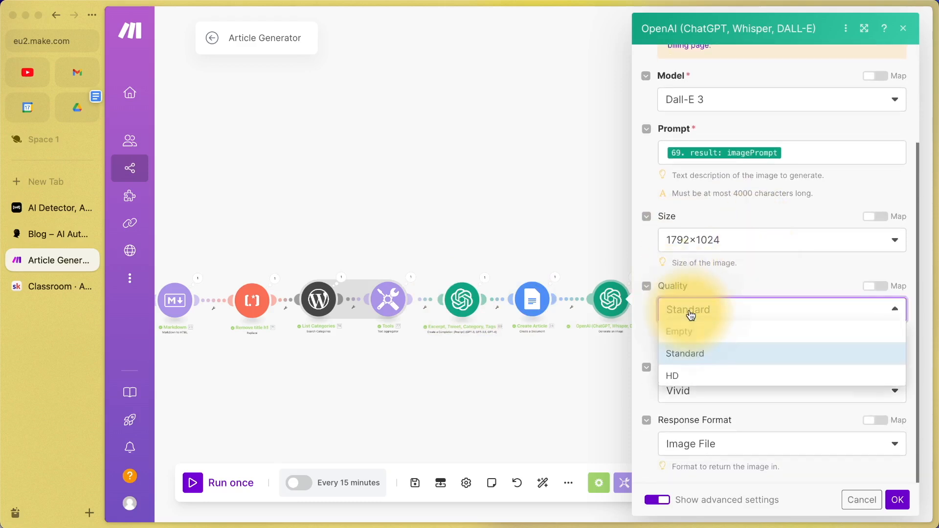
click(711, 360)
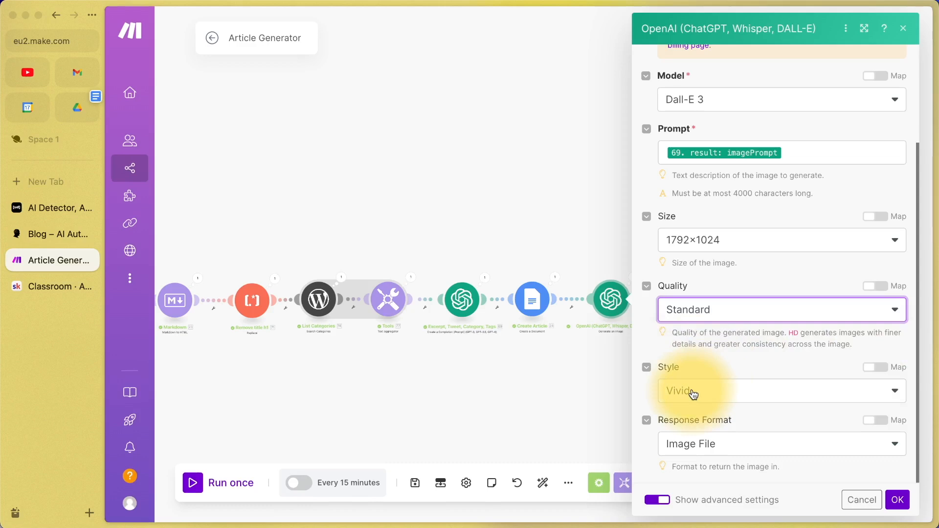
Check the Style and Response Format choices, keeping Vivid and Image File, and close the image module without saving.
click(705, 391)
click(706, 412)
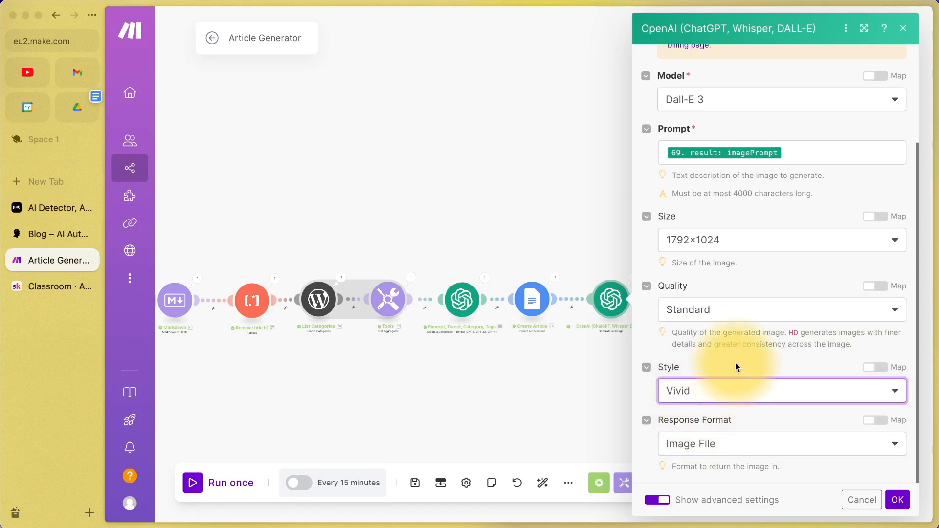
click(738, 393)
click(753, 363)
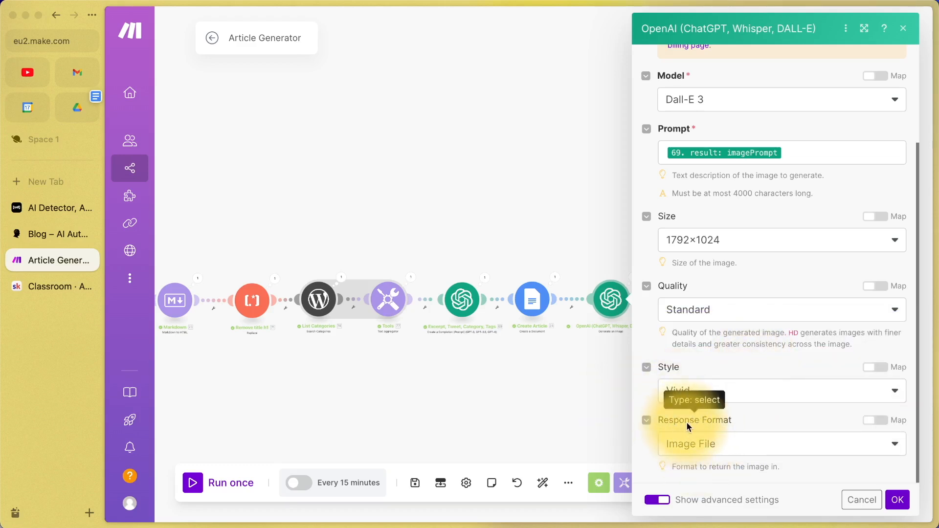
click(691, 443)
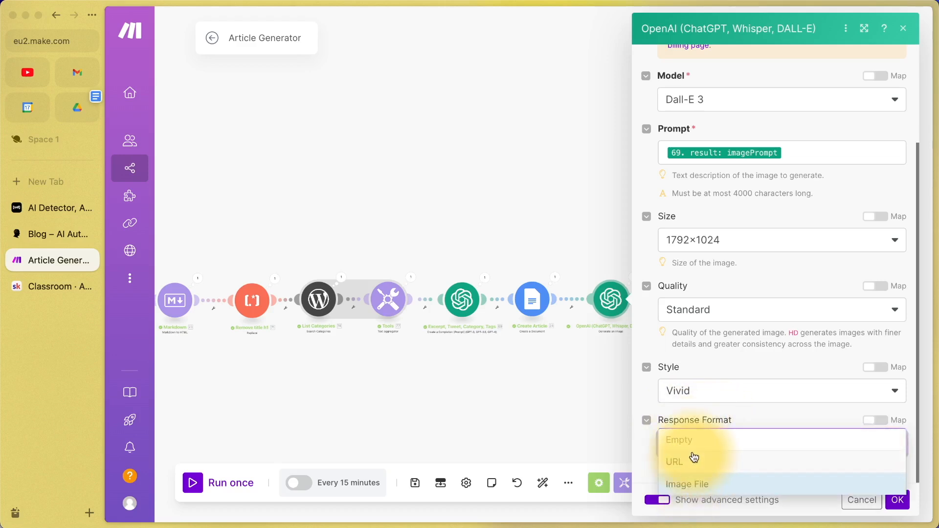
click(685, 484)
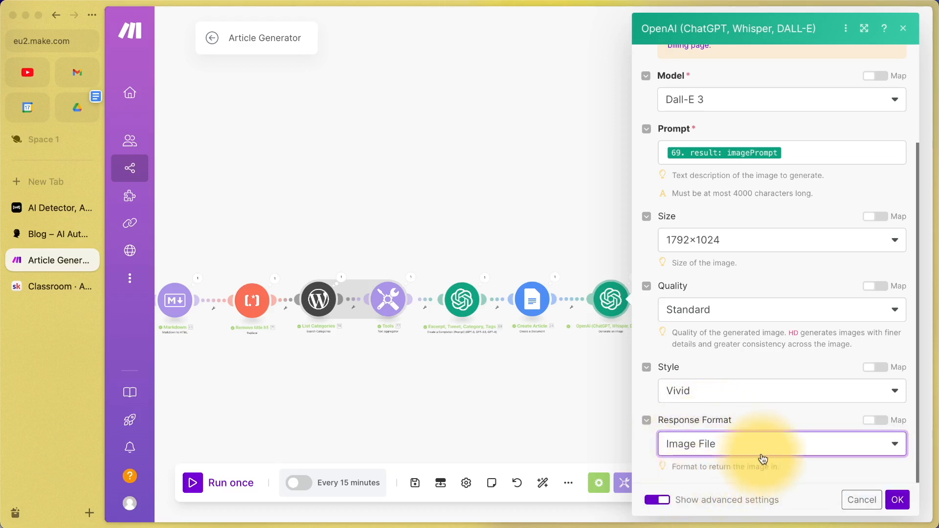
click(849, 498)
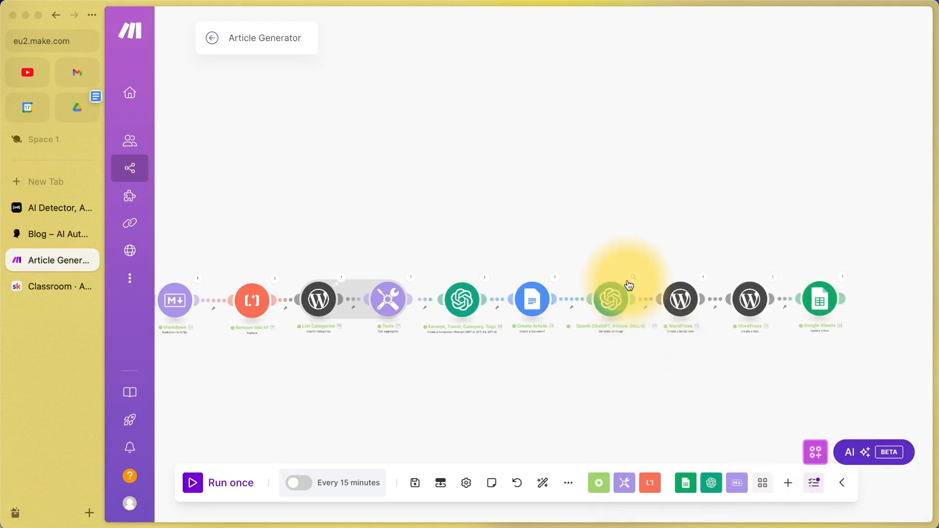
Open the WordPress Create a Media Item module and look through its file, title and alternative text fields.
click(678, 300)
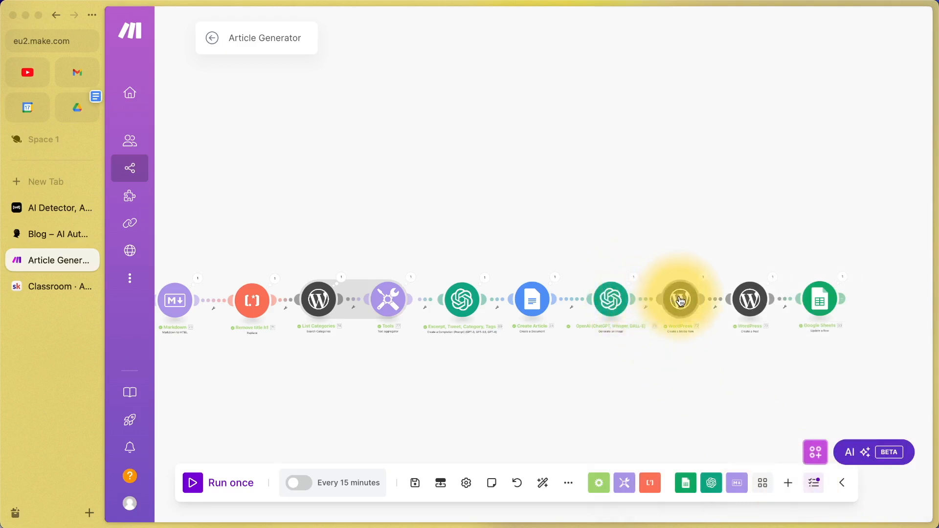
click(681, 300)
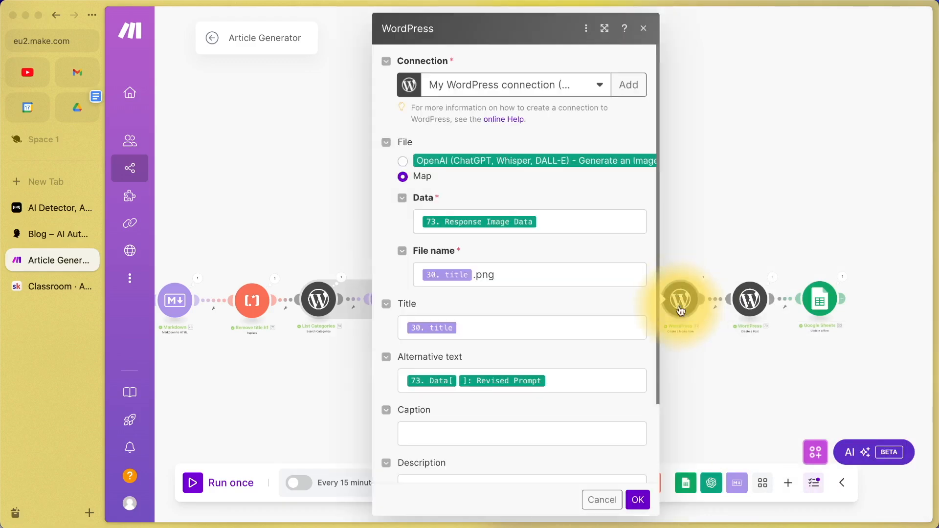
scroll(680, 295, up, 5)
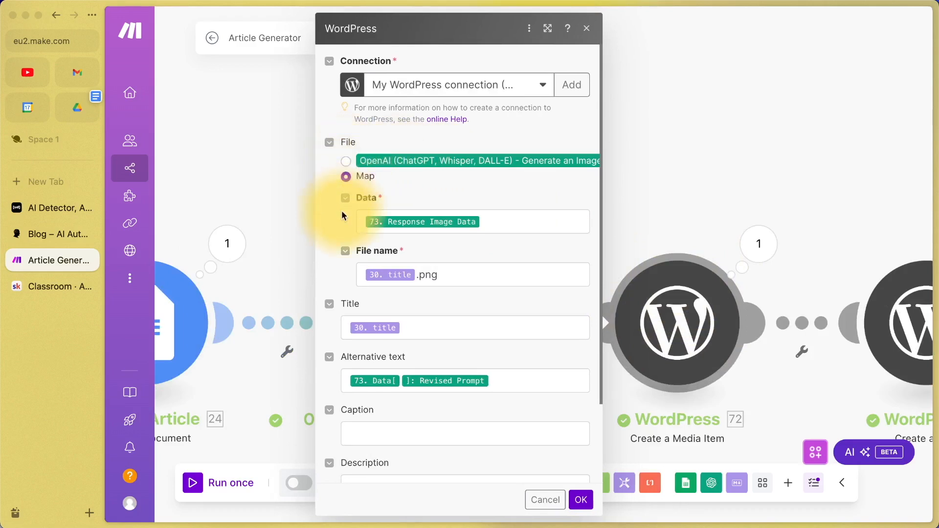
scroll(343, 342, down, 3)
scroll(341, 329, up, 3)
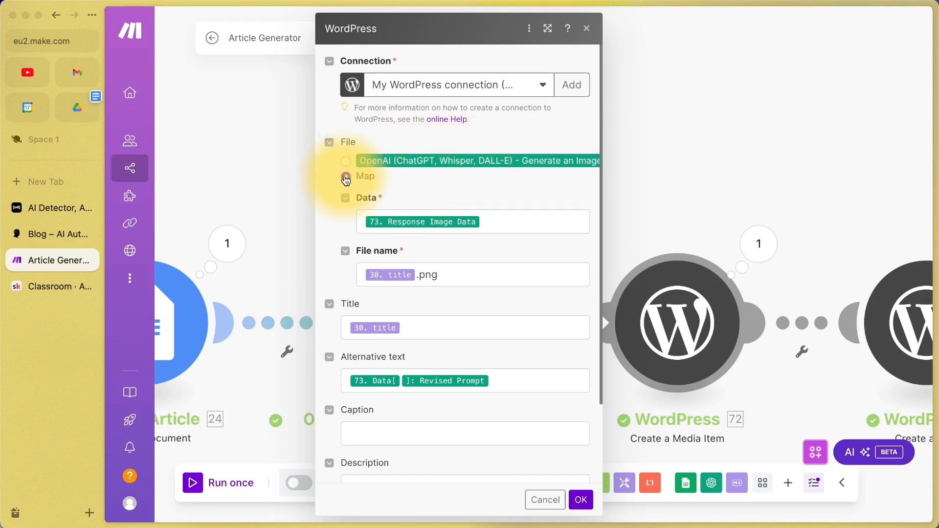
Inspect the Data and File name mappings of the media item against the available items, and dismiss the item list.
click(493, 222)
click(336, 225)
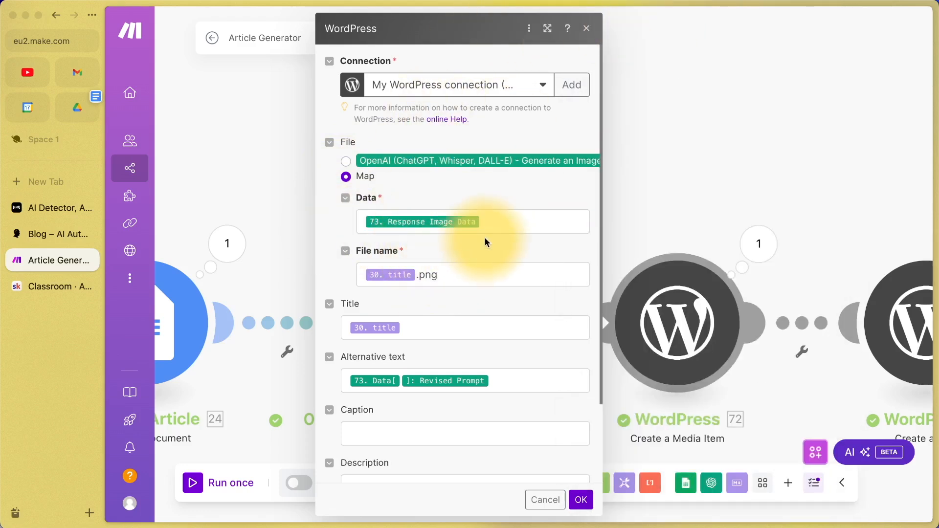
click(490, 220)
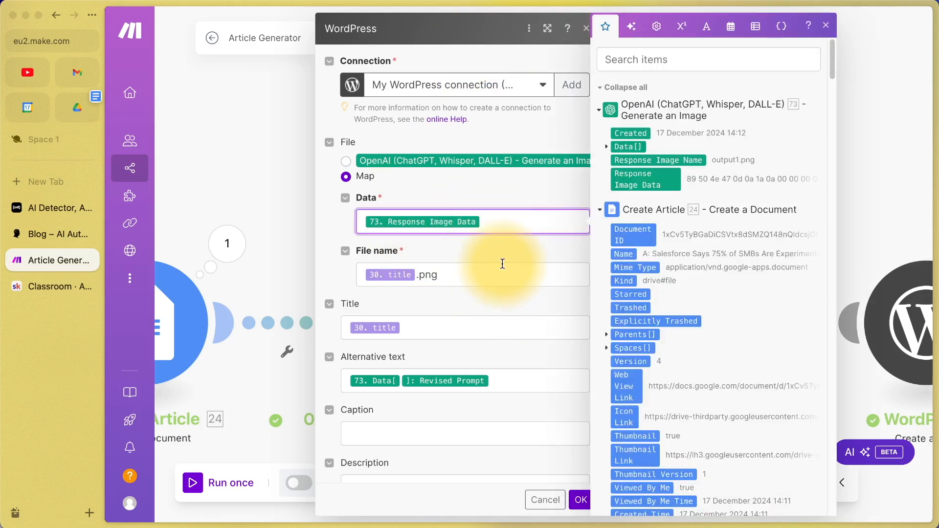
click(486, 279)
click(826, 25)
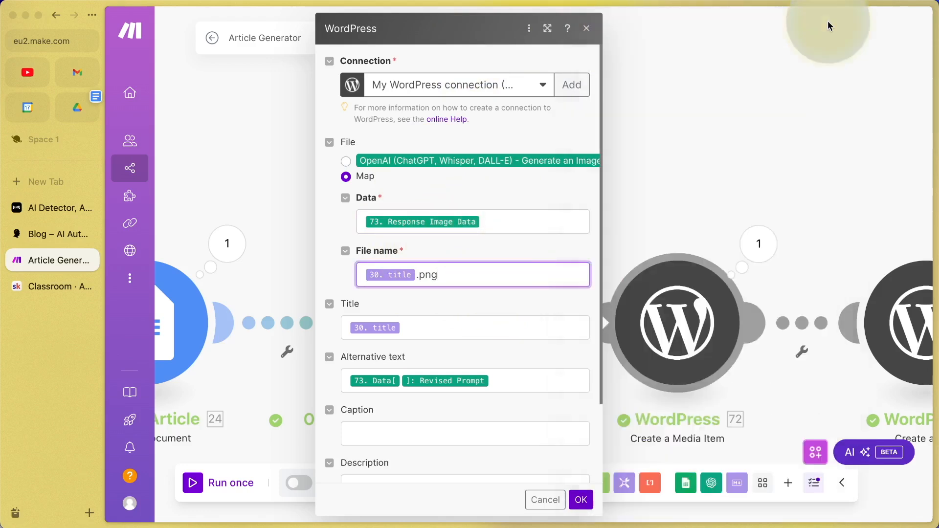
Highlight the .png extension after the mapped title in the media item's File name.
click(484, 269)
drag(470, 279, 416, 278)
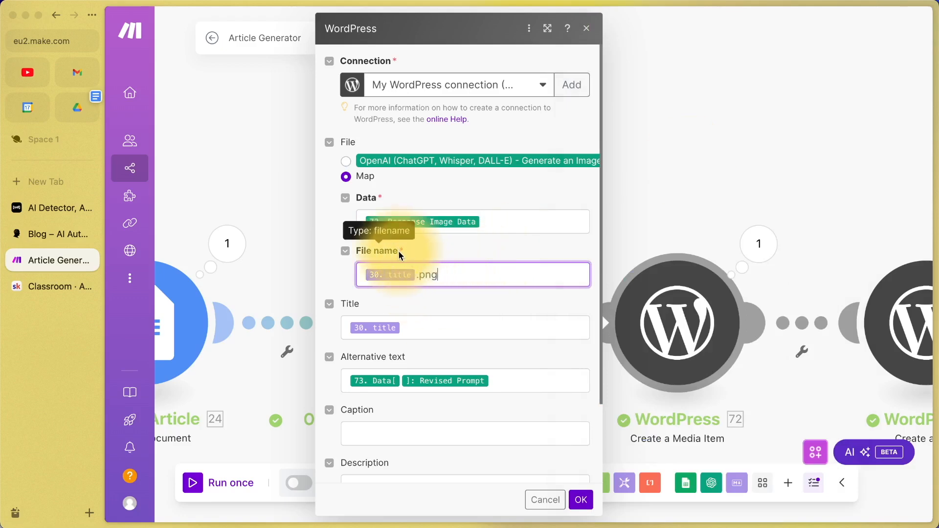
click(415, 276)
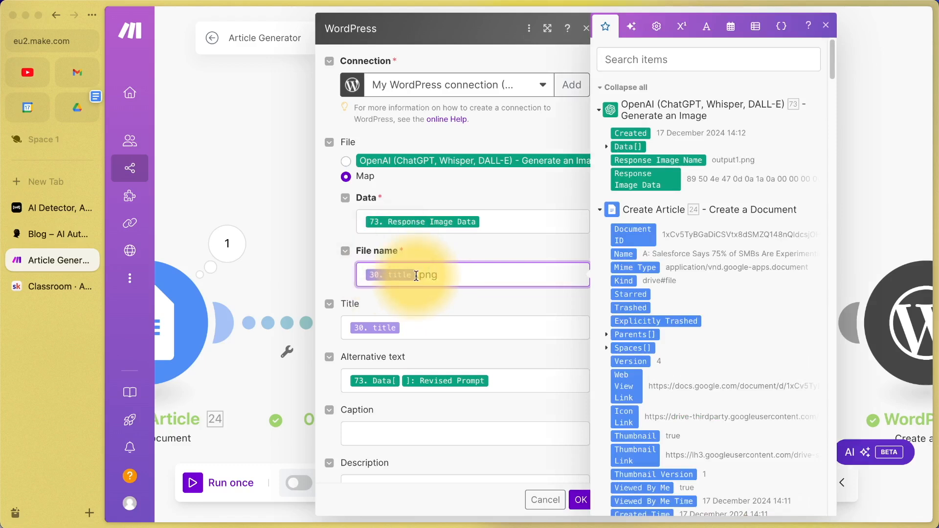
drag(416, 275, 443, 272)
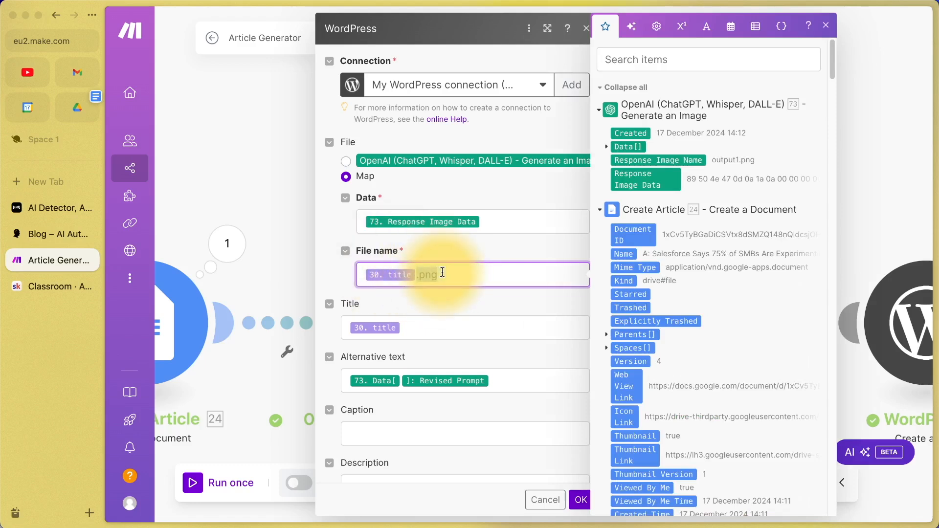
click(448, 279)
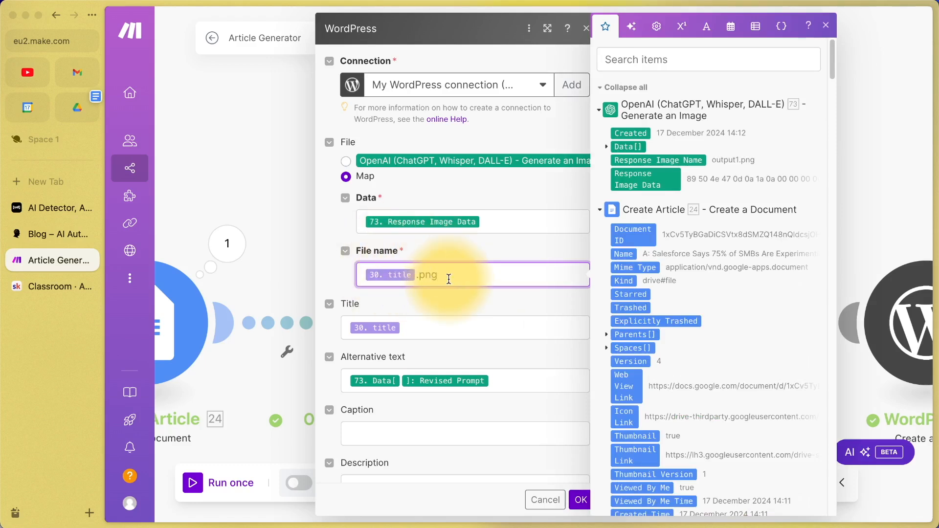
Try output1.png as the media item's File name, and restore the mapped title followed by .png.
drag(489, 275, 373, 284)
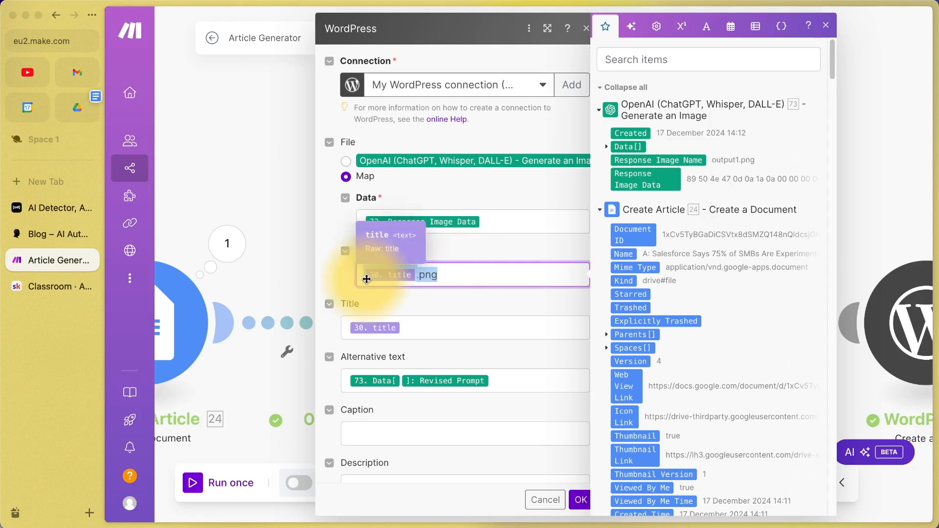
key(BackSpace)
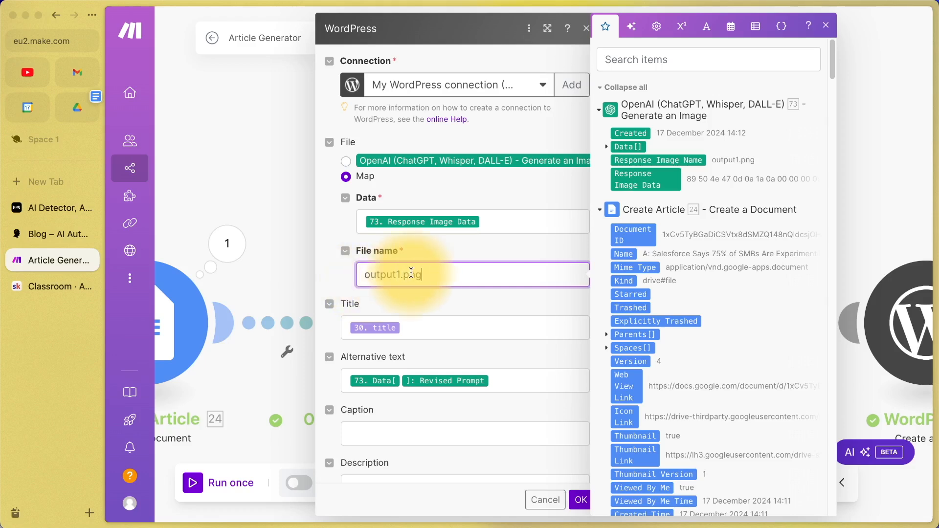
triple_click(467, 274)
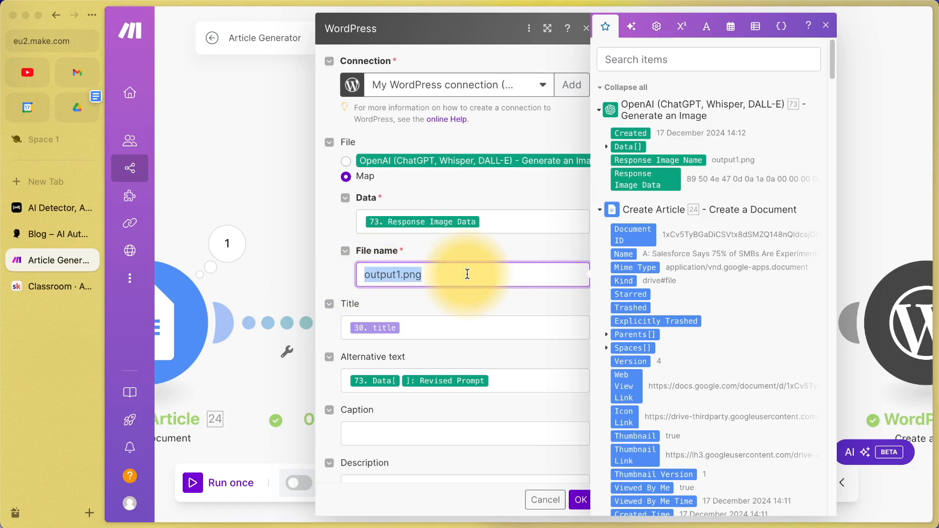
click(468, 274)
key(BackSpace)
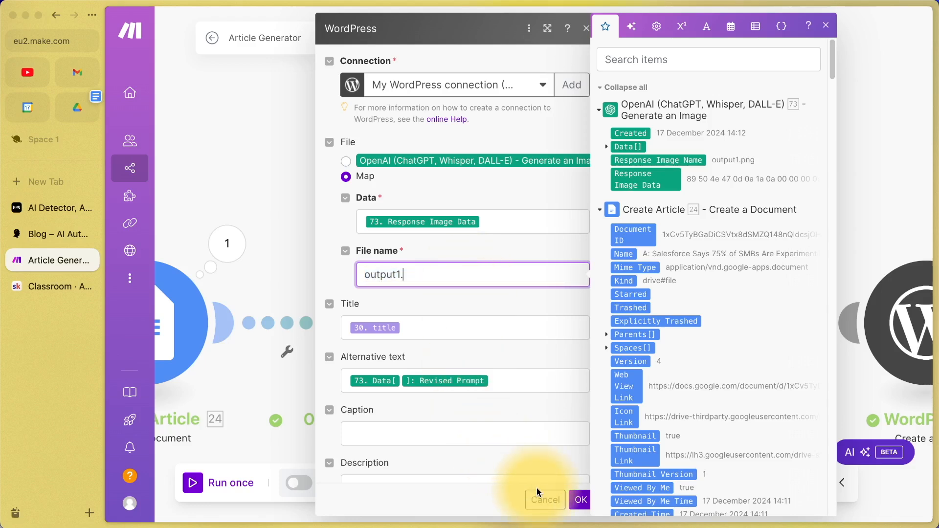
key(BackSpace)
text({{30.title}}.png)
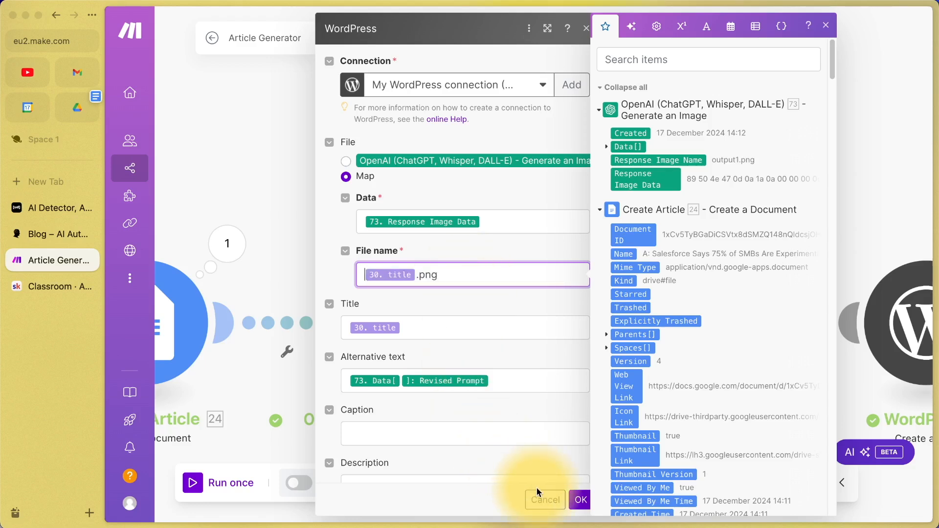
click(467, 269)
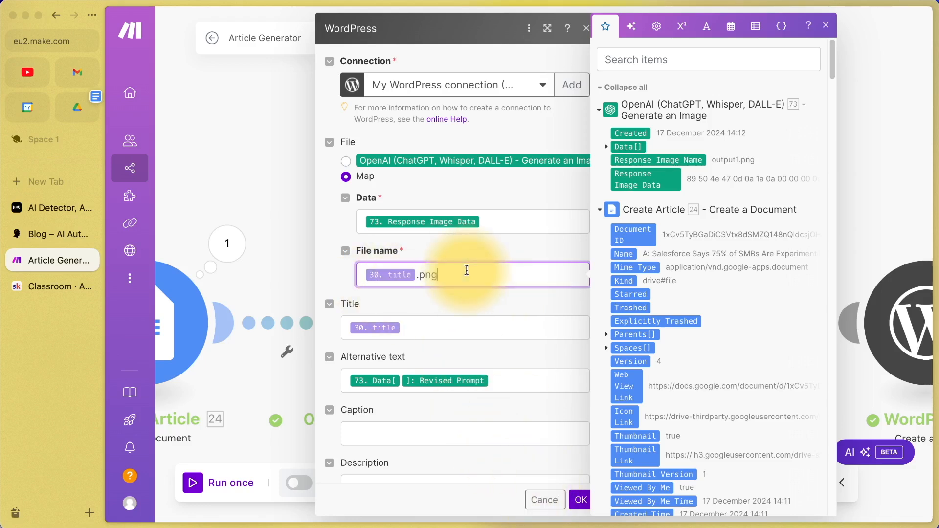
Review the media item's Alternative text, Caption, Description and Post ID fields, and accept the module's settings.
scroll(447, 317, down, 1)
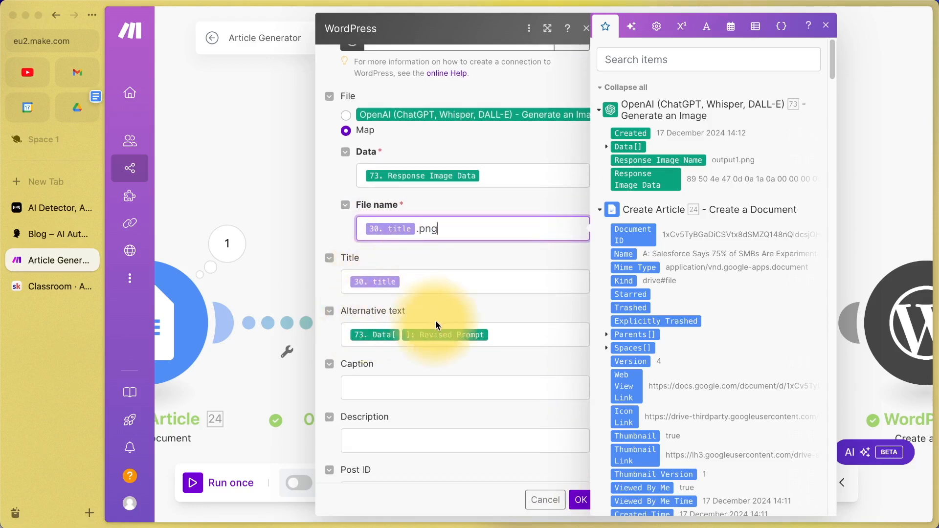
scroll(512, 339, down, 2)
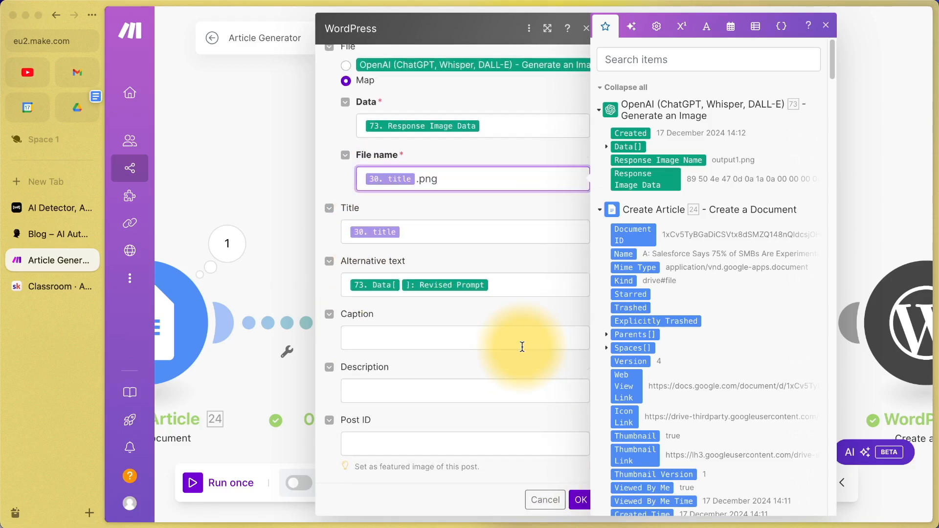
click(579, 500)
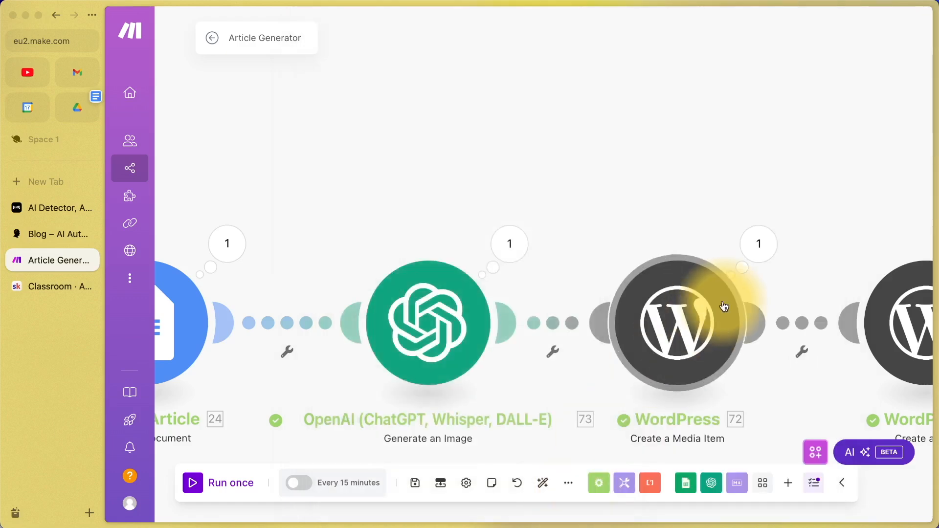
Inspect the media item's run output, highlight the image file name in its File value, and dismiss the output.
click(756, 243)
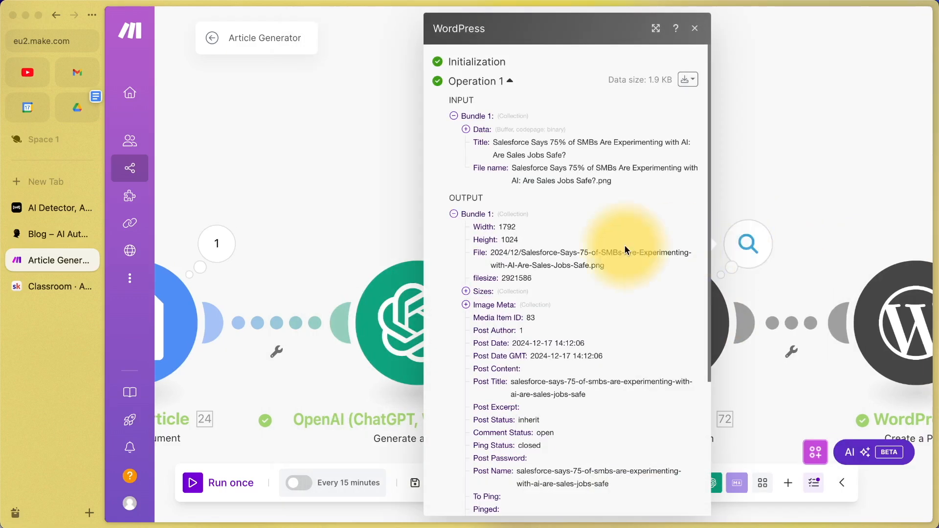
scroll(577, 246, down, 3)
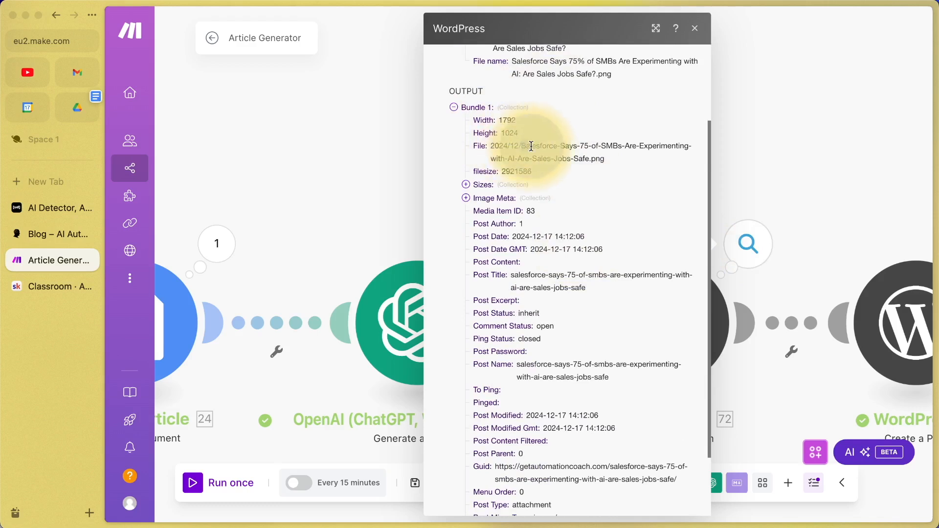
drag(532, 146, 603, 158)
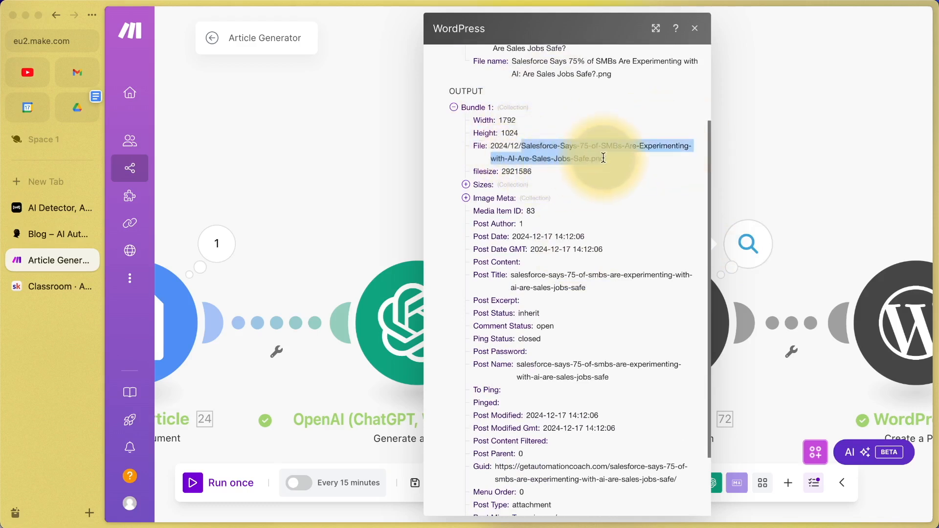
click(780, 140)
Open the Create a Post module's settings and check the Title and Content mappings against the available items.
scroll(809, 152, right, 3)
scroll(809, 154, right, 5)
scroll(809, 153, down, 1)
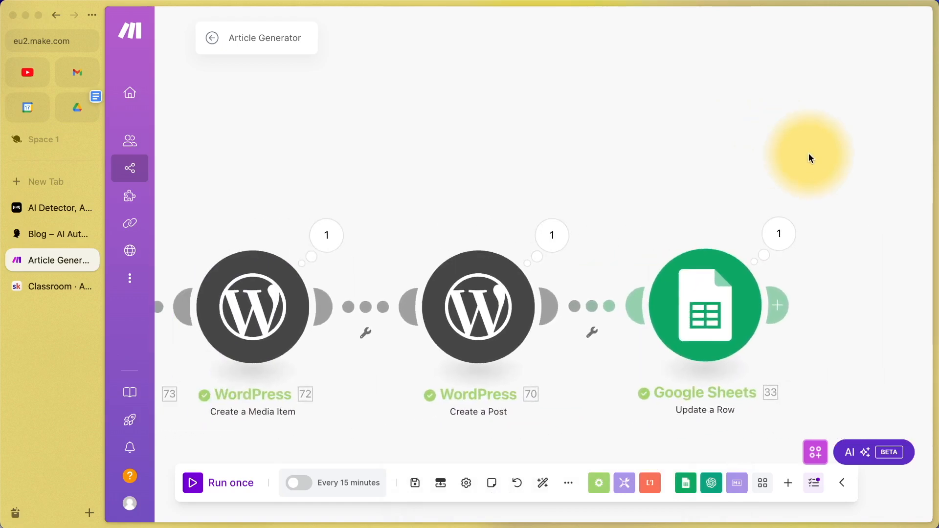
click(487, 334)
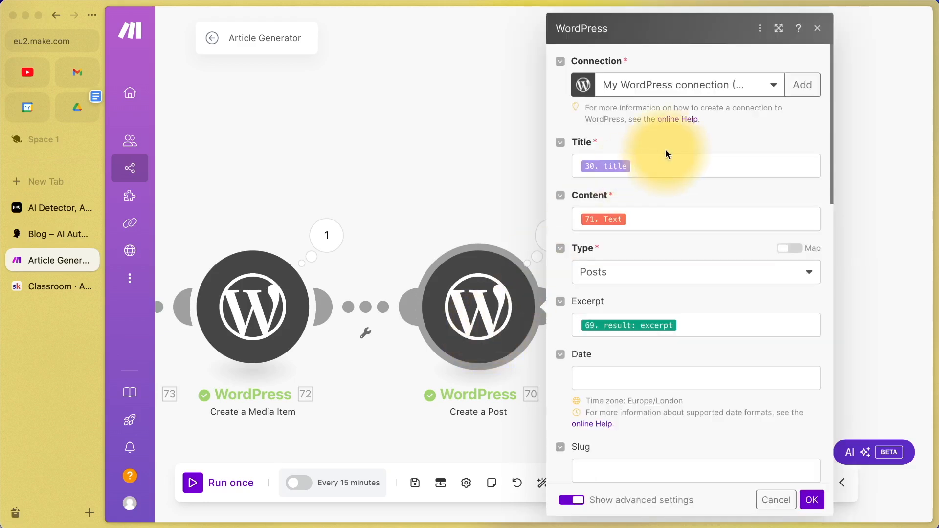
click(676, 170)
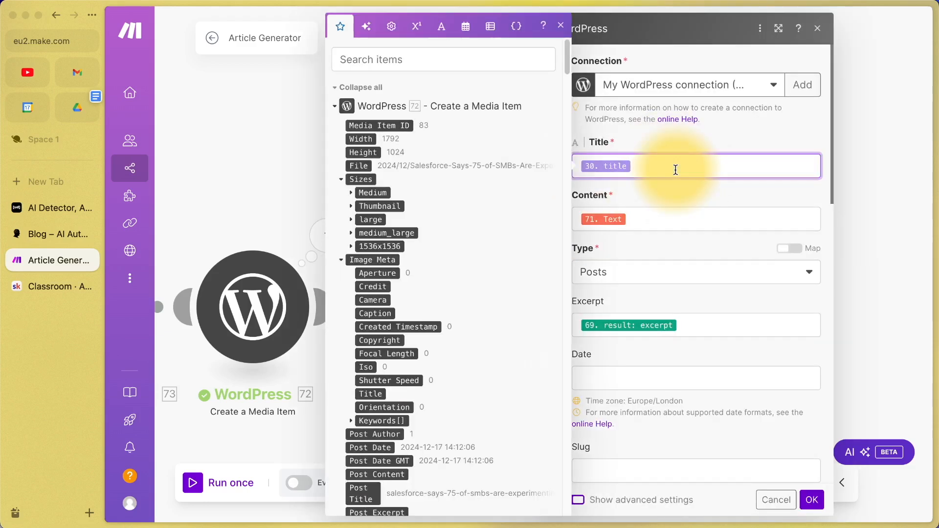
click(649, 230)
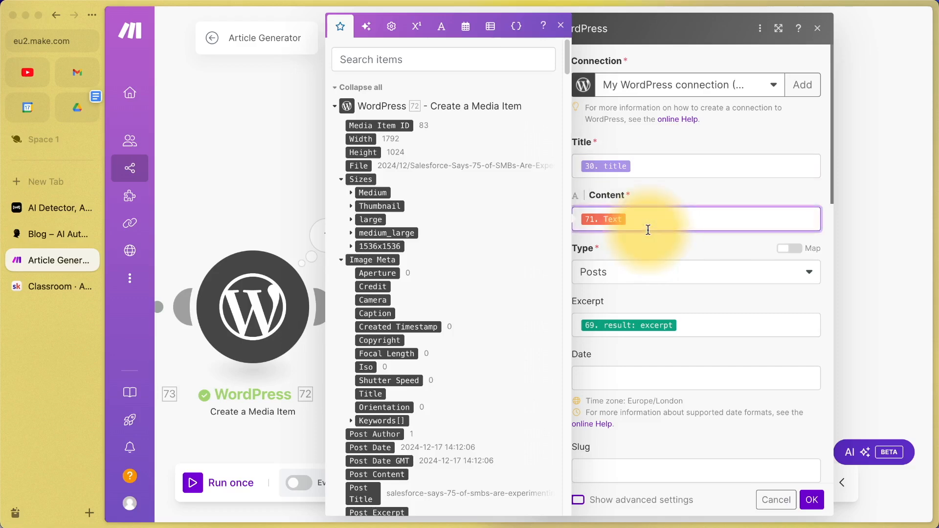
scroll(222, 198, right, 3)
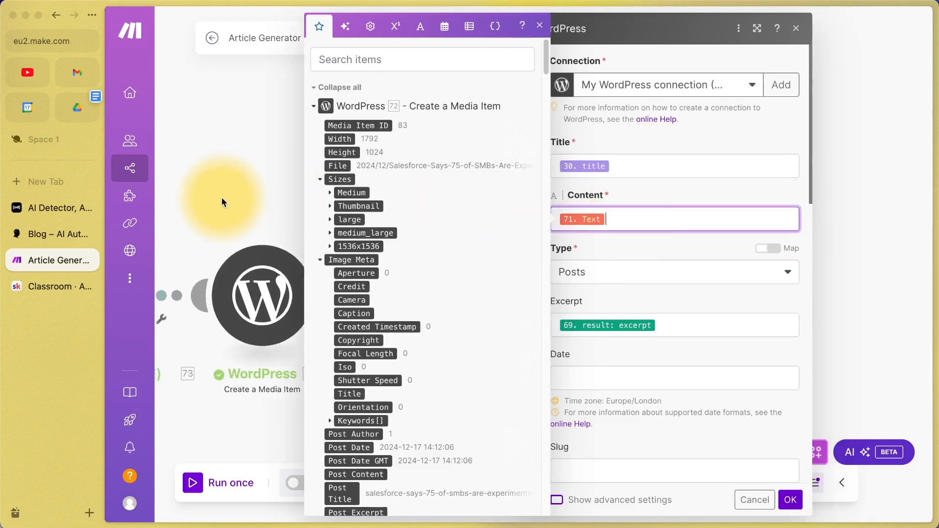
Leave the post settings and locate the Remove title h1 module that supplies the post's content.
click(223, 203)
scroll(222, 197, left, 10)
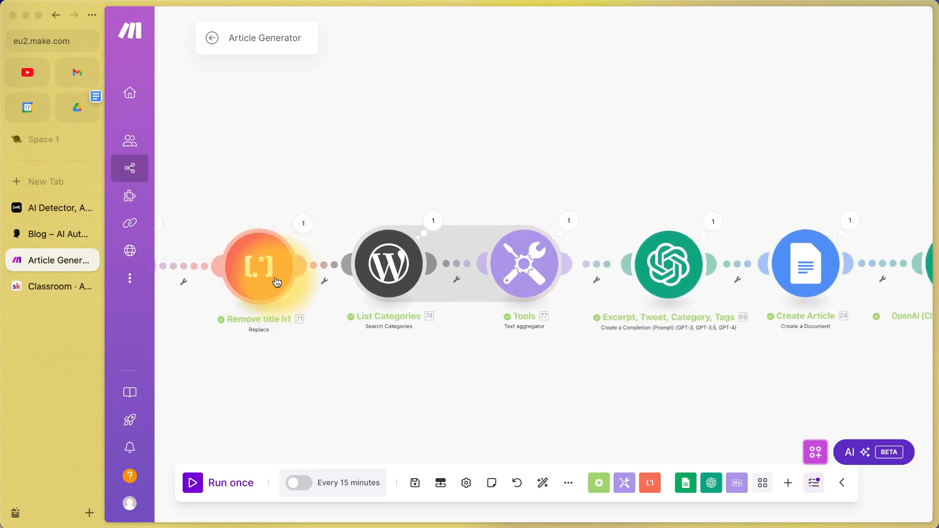
scroll(284, 291, down, 1)
scroll(730, 268, right, 8)
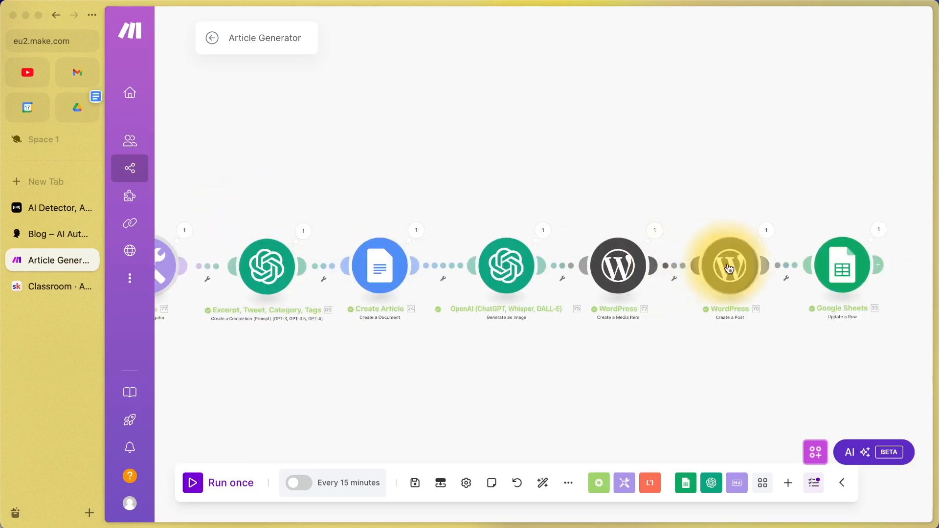
Reopen the Create a Post settings and review the Type choice and the Excerpt mapping.
click(729, 269)
click(496, 280)
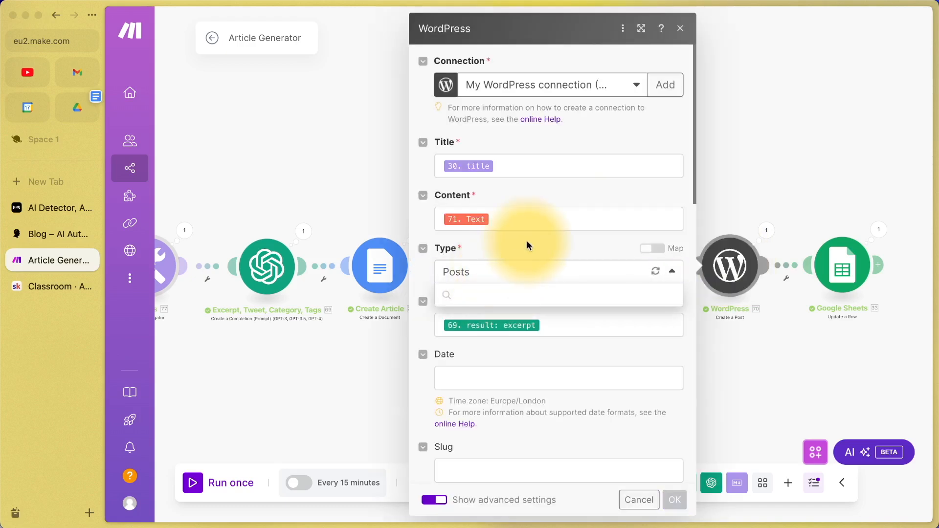
click(514, 272)
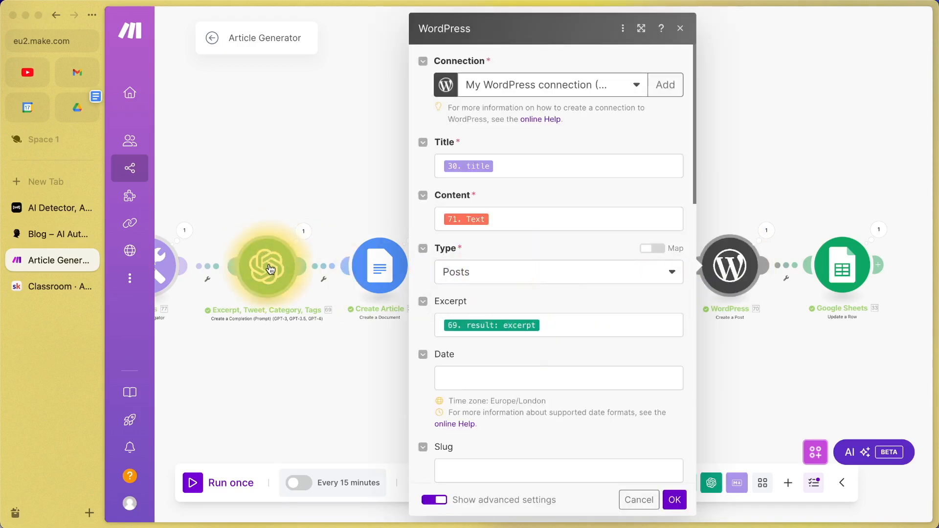
scroll(540, 309, down, 3)
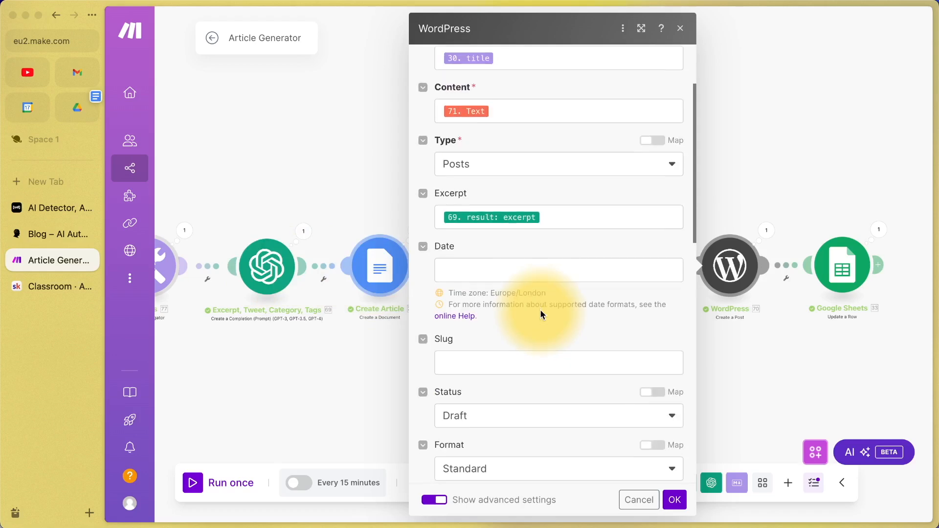
Check the date picker for the post's Date, dismiss it, and review the empty Slug field.
click(580, 275)
click(818, 29)
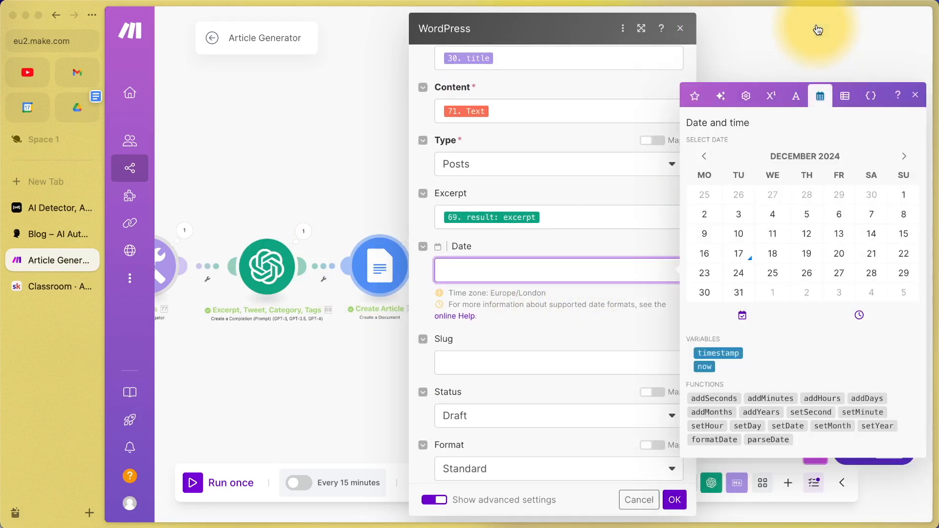
scroll(534, 336, down, 3)
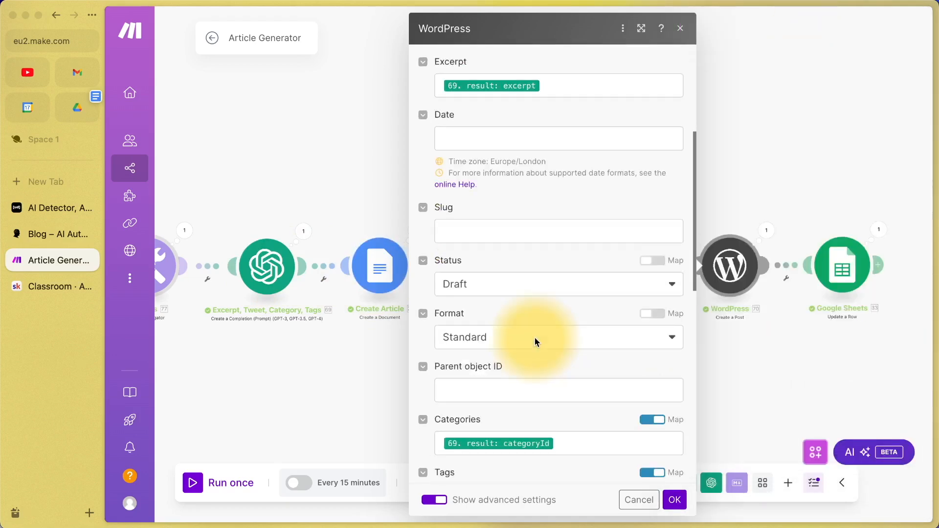
scroll(536, 338, down, 1)
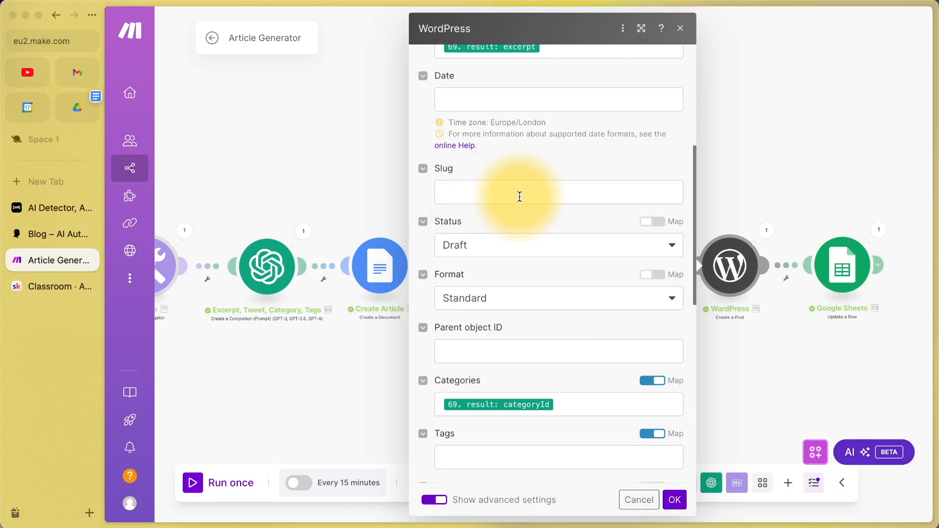
Try Publish as the post's Status, and restore Draft.
click(533, 248)
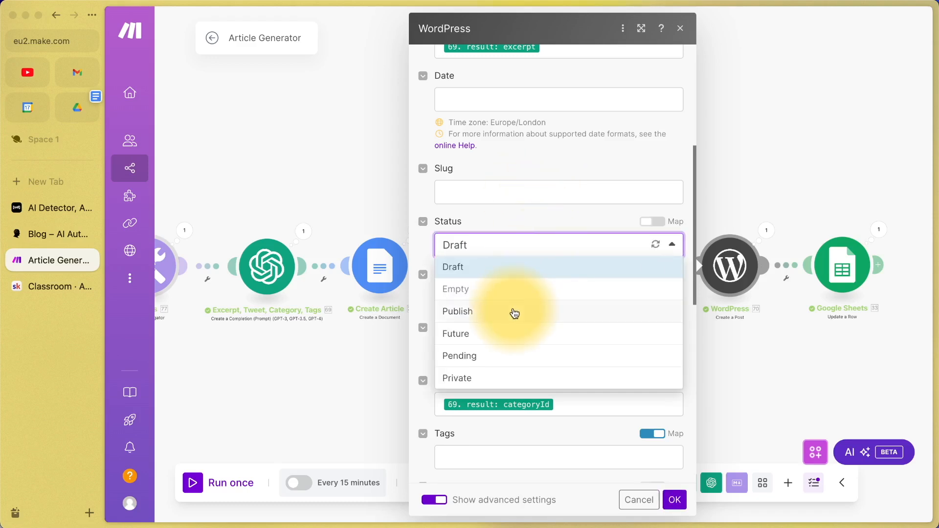
click(515, 312)
click(532, 257)
click(526, 267)
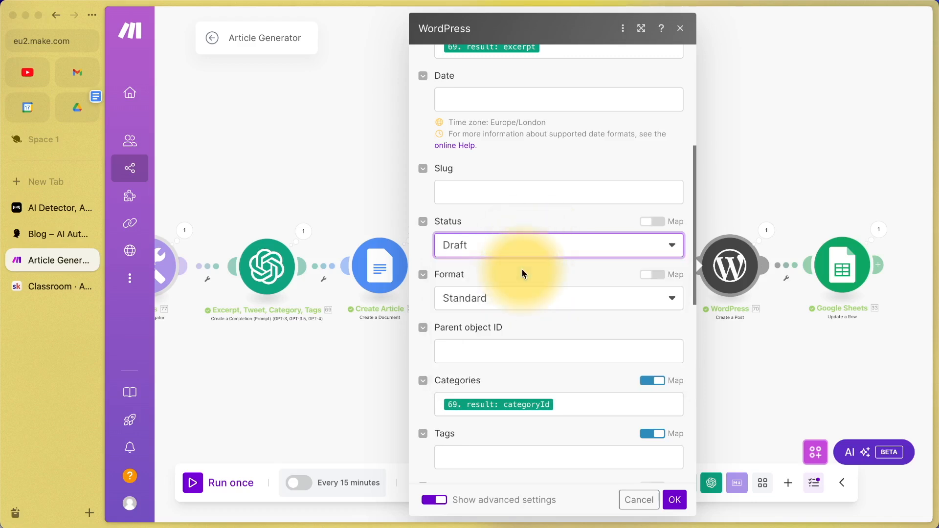
Check the post's Format choices, keep Standard, and review the Parent object ID and Categories fields.
scroll(522, 270, down, 2)
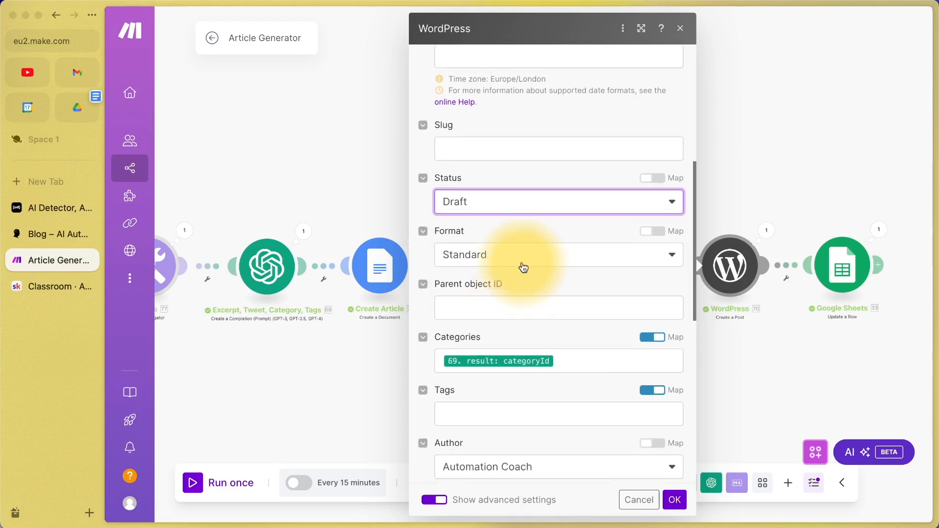
click(585, 256)
click(485, 256)
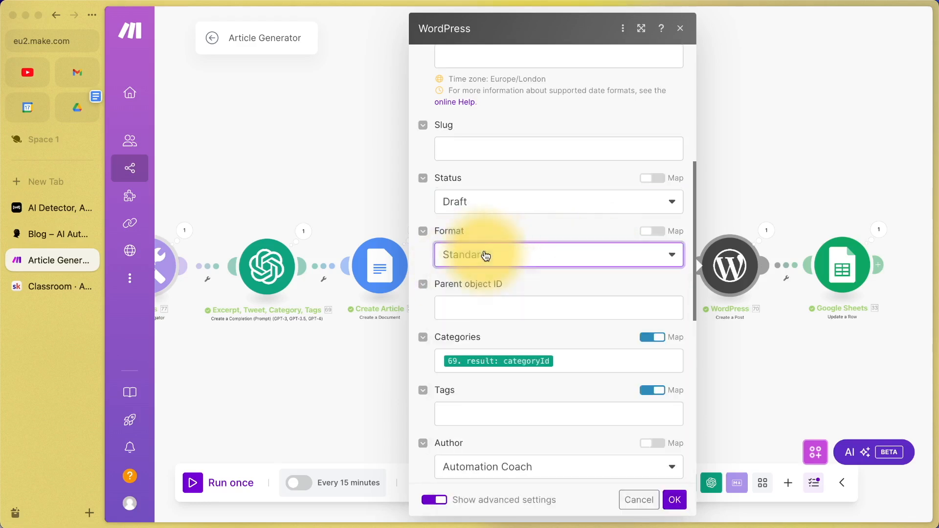
scroll(499, 255, down, 5)
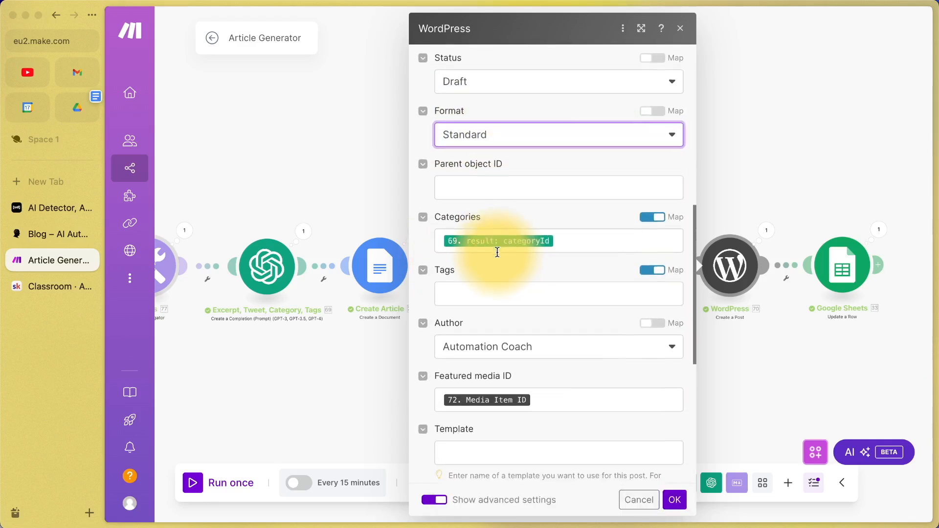
scroll(498, 252, down, 1)
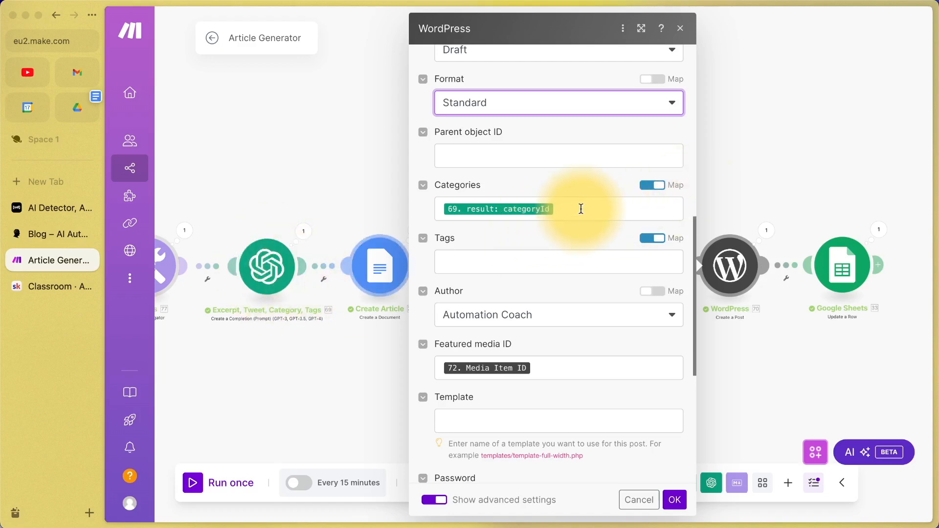
Turn off mapping for the post's Categories to show the category list, and try selecting and clearing HR.
click(655, 187)
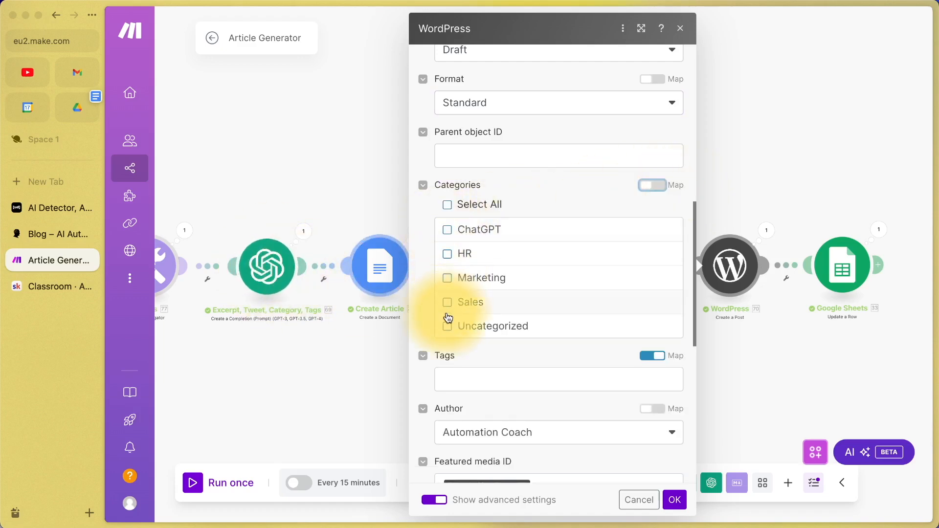
scroll(446, 278, down, 2)
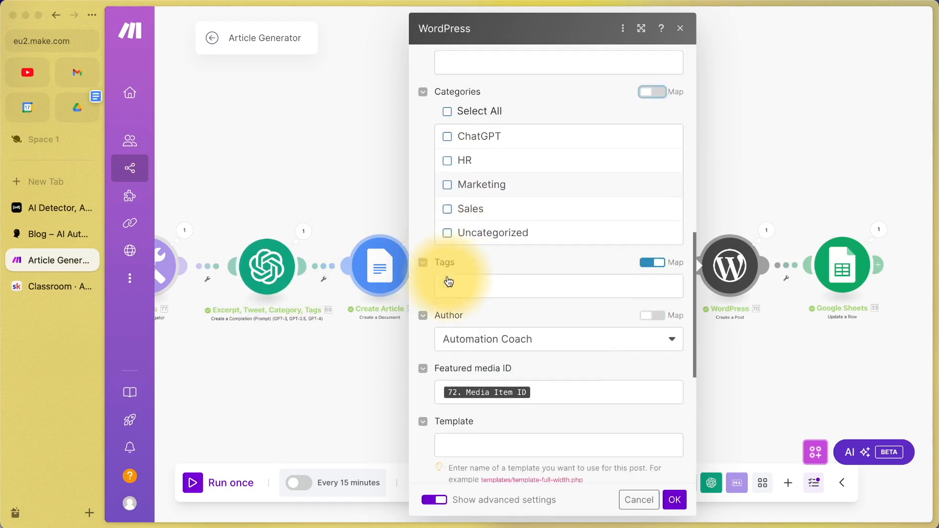
scroll(446, 277, up, 2)
click(449, 285)
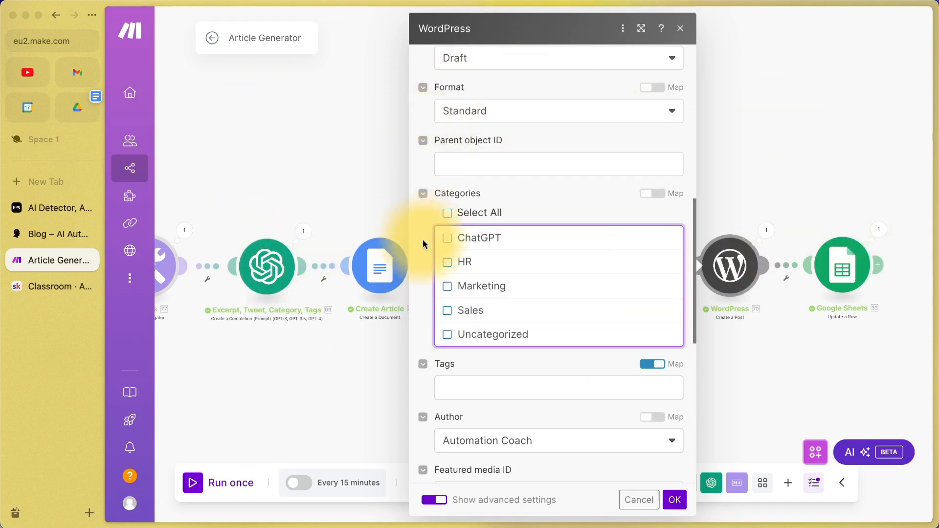
click(449, 266)
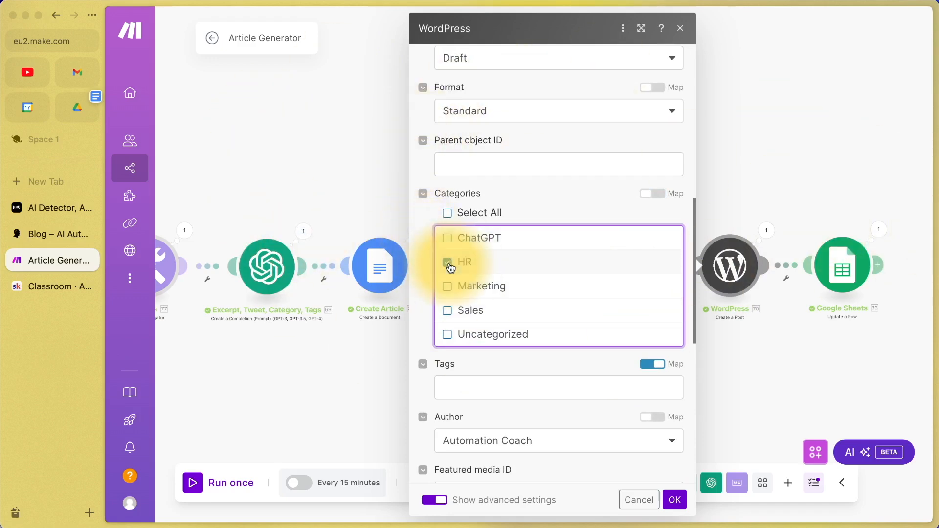
click(449, 266)
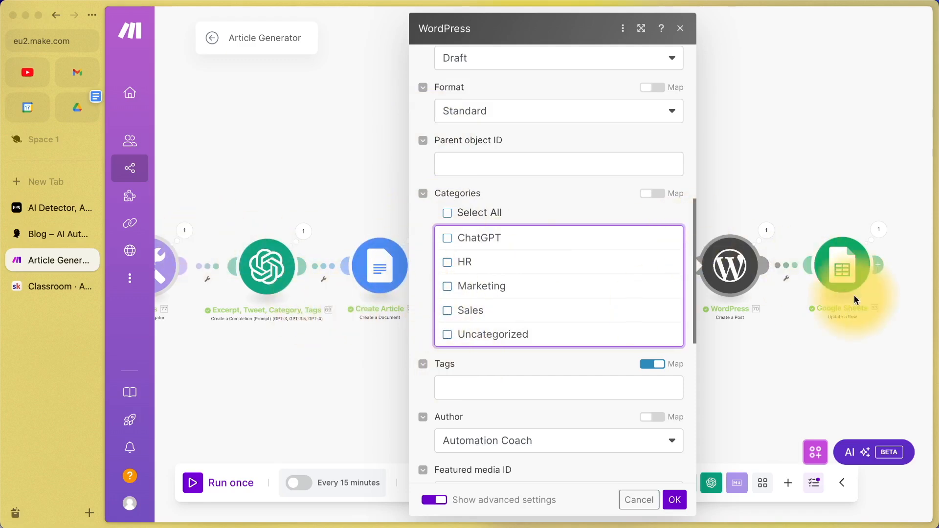
Turn Categories mapping back on, try the fixed category ID 29, and close the post settings without saving.
click(655, 194)
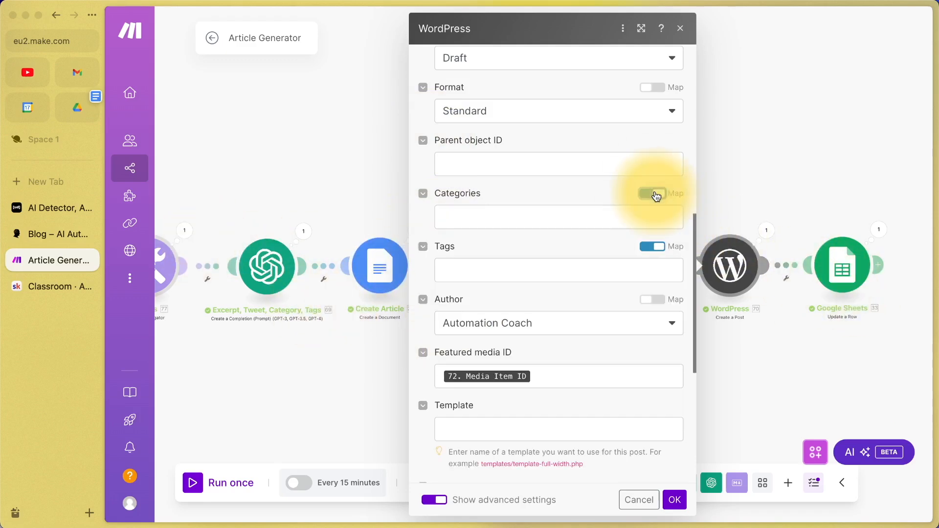
click(465, 220)
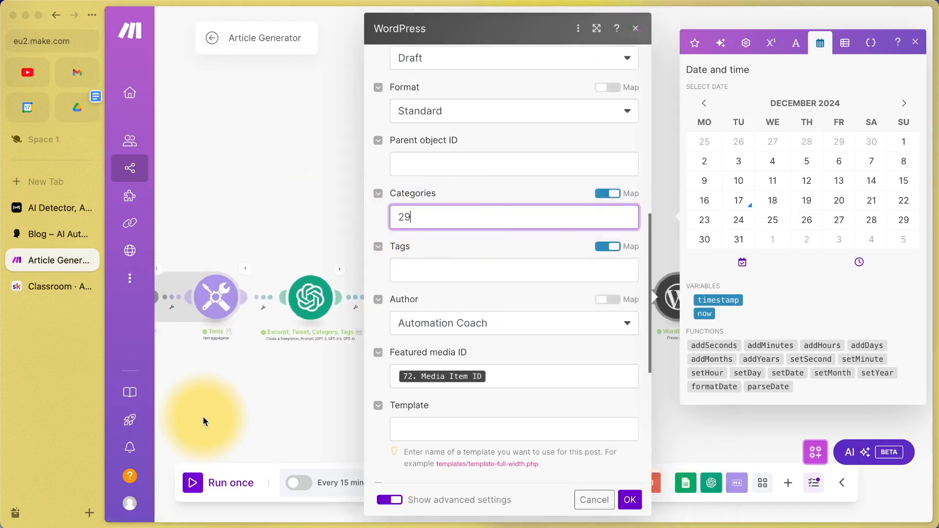
scroll(203, 422, down, 3)
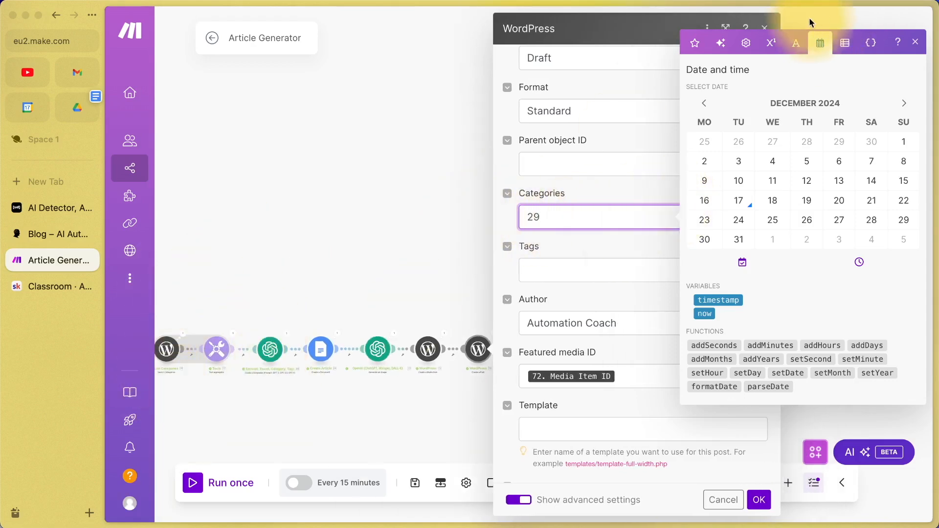
click(765, 28)
Reopen the Create a Post settings and review Categories, Tags and Author, comparing Featured media ID with the available Media Item ID.
click(478, 349)
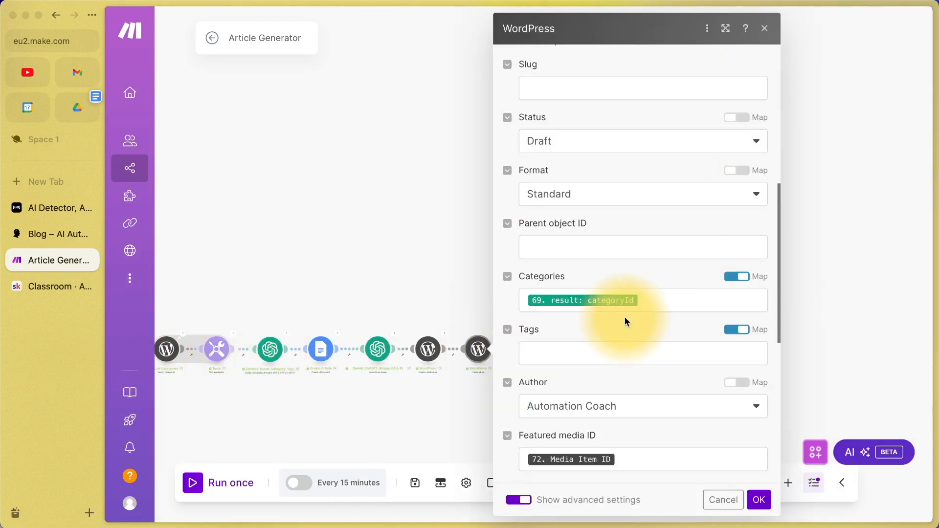
scroll(636, 323, down, 2)
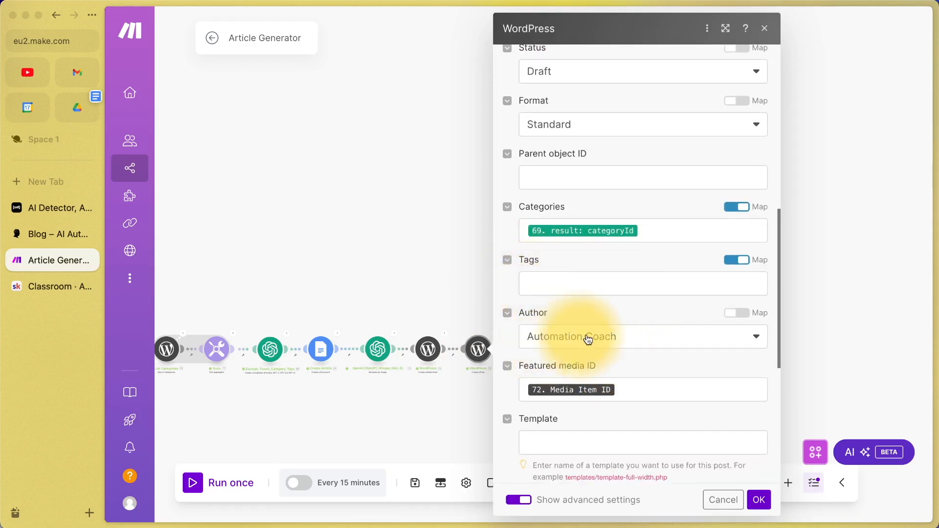
scroll(612, 335, down, 2)
scroll(613, 338, down, 2)
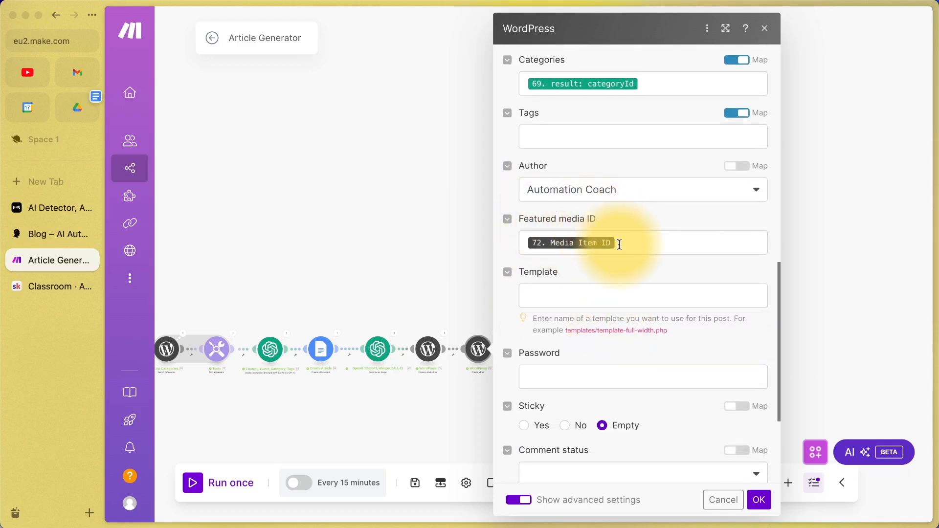
click(640, 243)
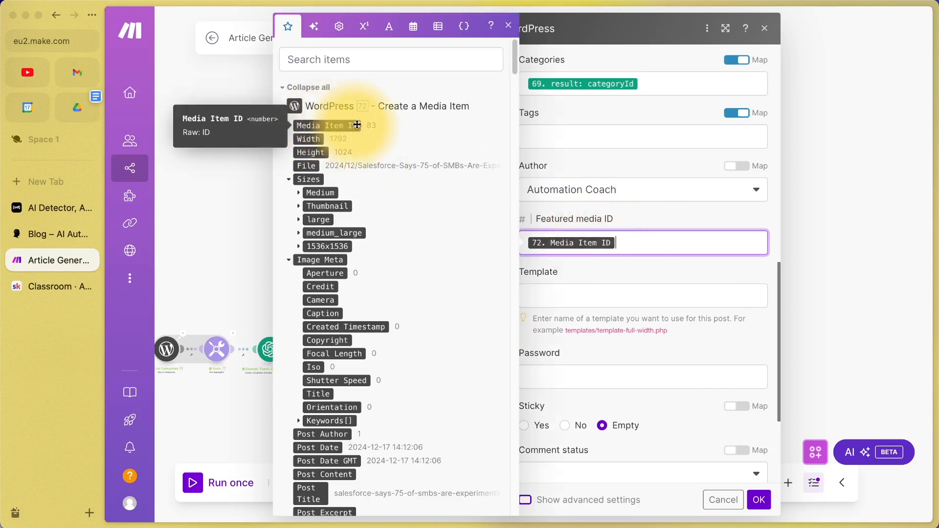
click(623, 277)
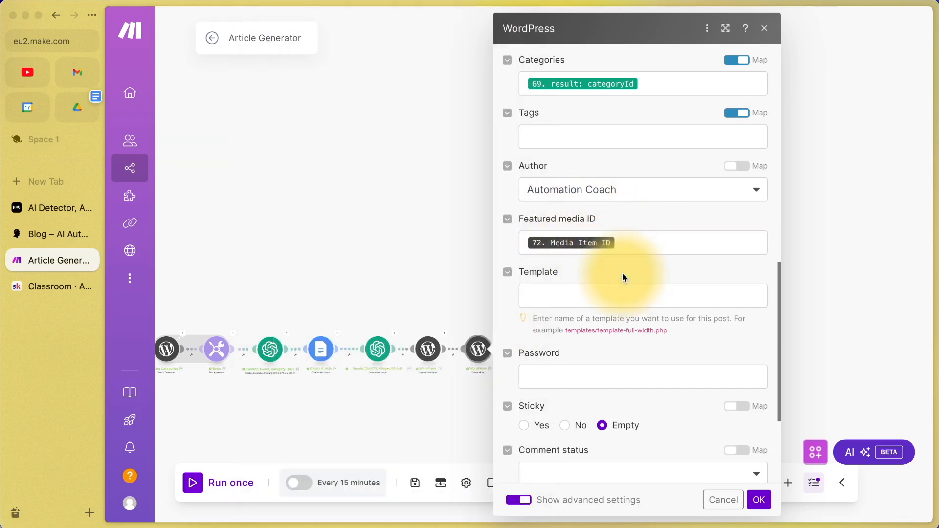
Review the remaining Create a Post fields, close the settings without saving, and look back along the scenario's modules.
scroll(623, 274, down, 4)
click(723, 499)
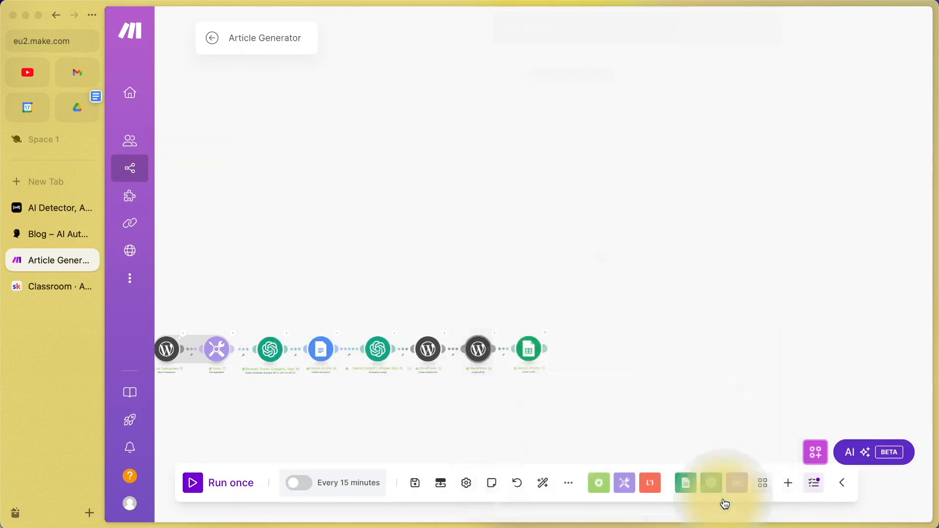
scroll(249, 224, left, 5)
scroll(248, 224, left, 3)
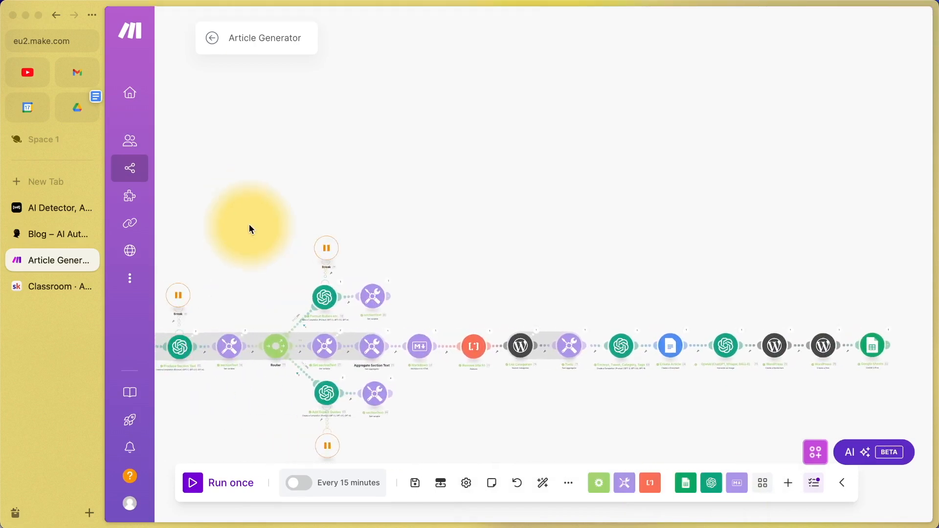
scroll(249, 224, down, 3)
scroll(248, 224, up, 2)
scroll(248, 224, left, 2)
scroll(248, 224, left, 8)
scroll(249, 224, up, 1)
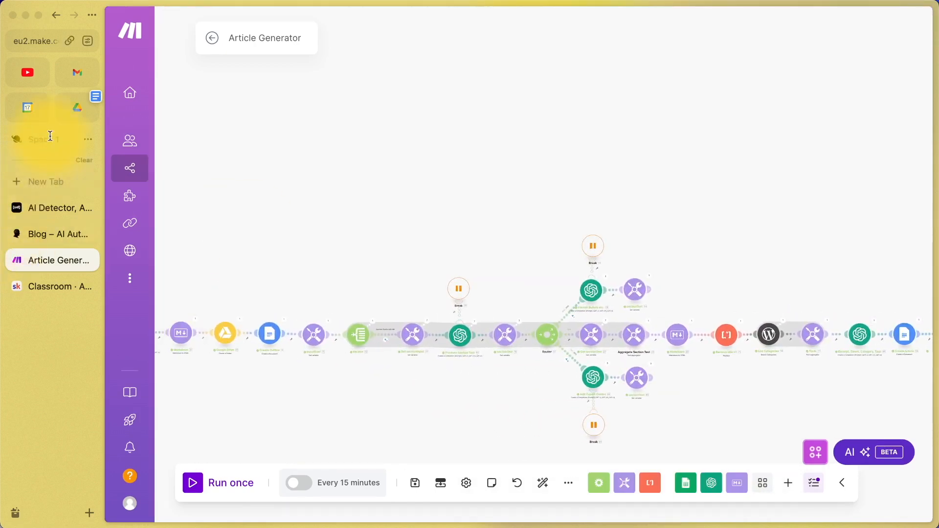
Switch to Google Drive and open the Blog Posts spreadsheet from the Blog Posts folder.
click(75, 107)
click(74, 111)
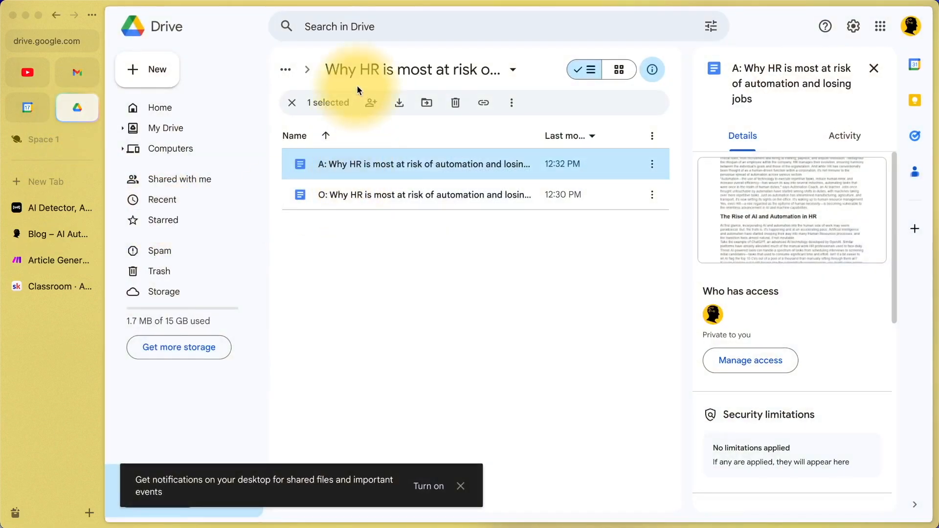
click(285, 69)
click(316, 132)
double_click(363, 287)
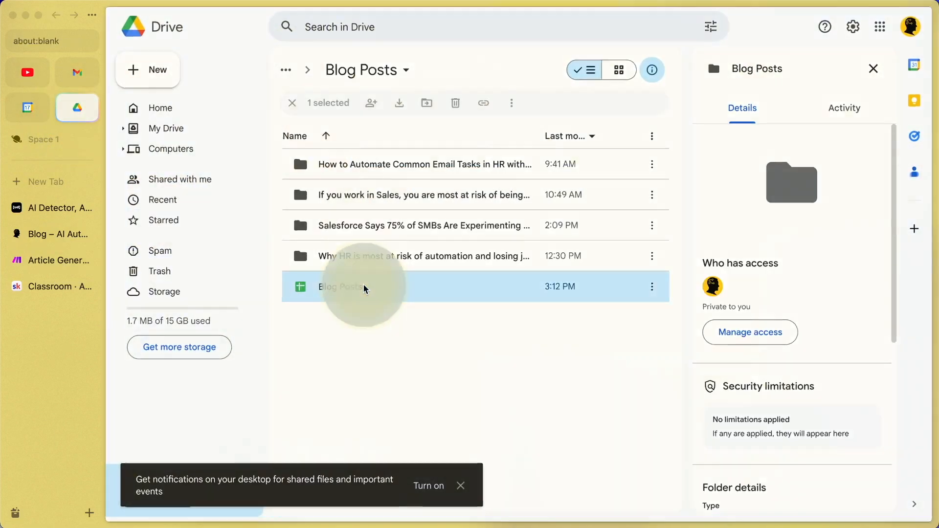
Check the article title in row 6 and open that row's External Links address, the HR Magazine page.
double_click(268, 323)
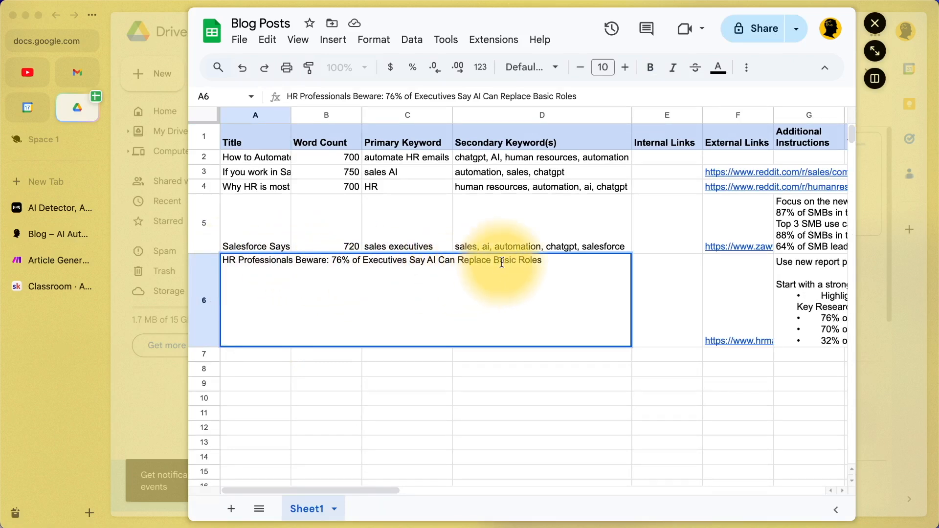
click(657, 283)
click(746, 318)
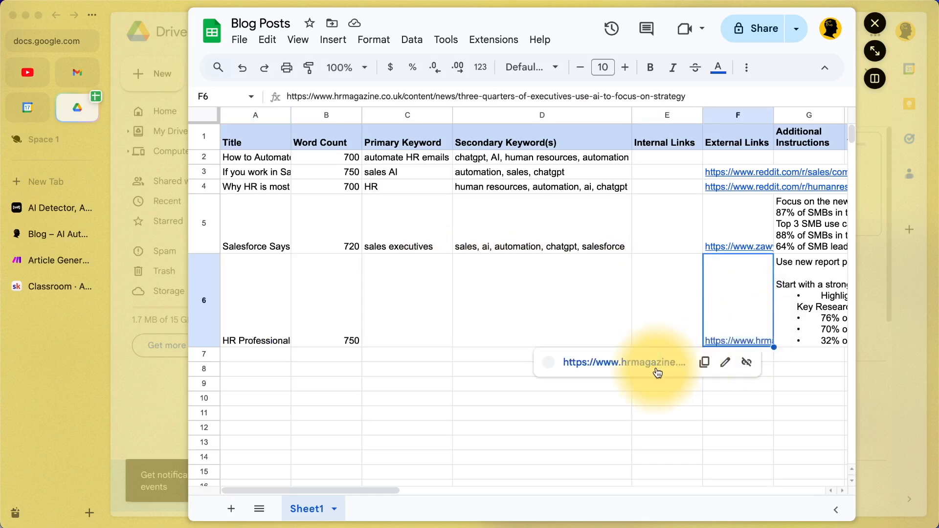
click(656, 367)
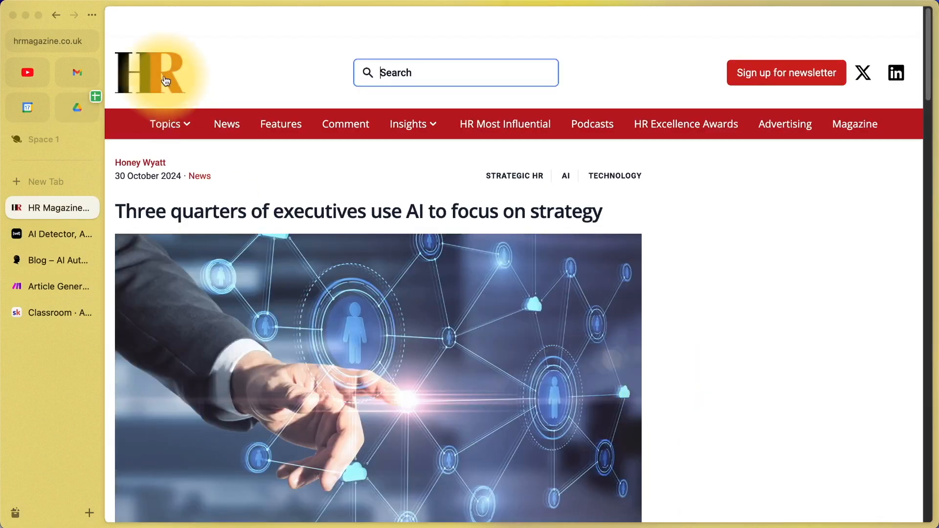
Read the HR Magazine article, highlighting its headline area and the opening sentence about executives and strategic work.
scroll(201, 230, down, 5)
drag(151, 54, 686, 39)
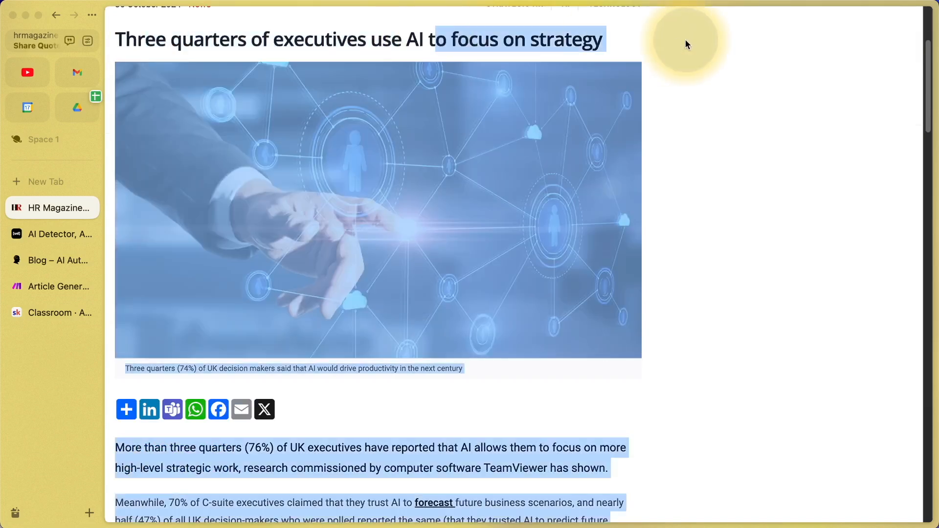
click(717, 177)
scroll(593, 376, down, 5)
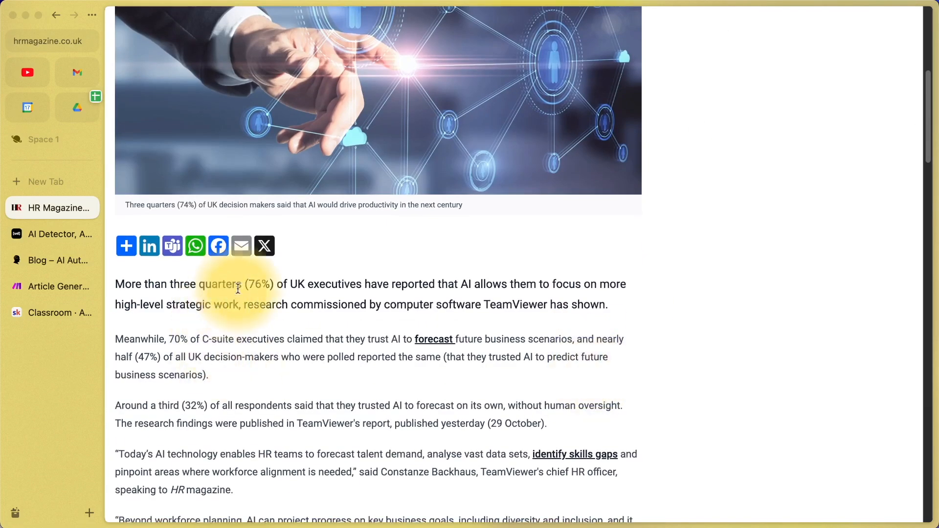
drag(248, 286, 309, 305)
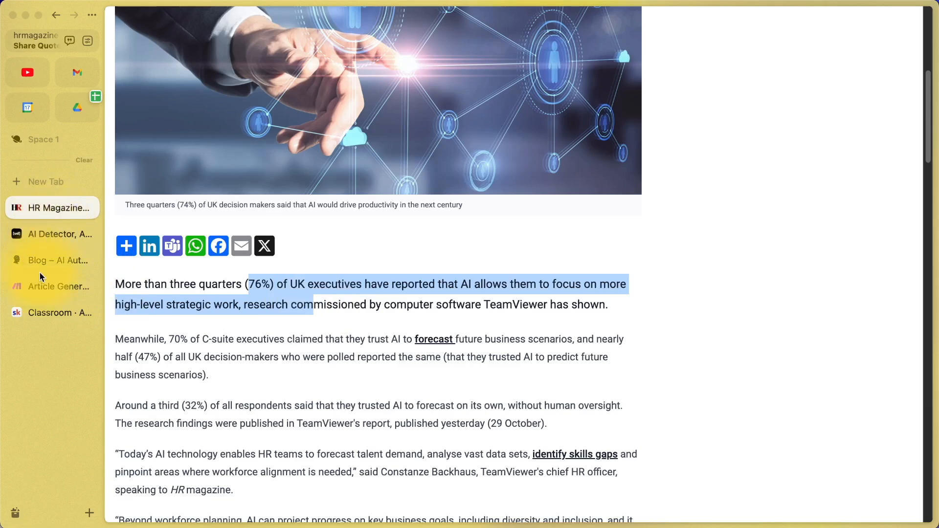
Return to the Blog Posts spreadsheet, check row 6's title and word count, and set its Primary Keyword to Human Resources.
click(40, 288)
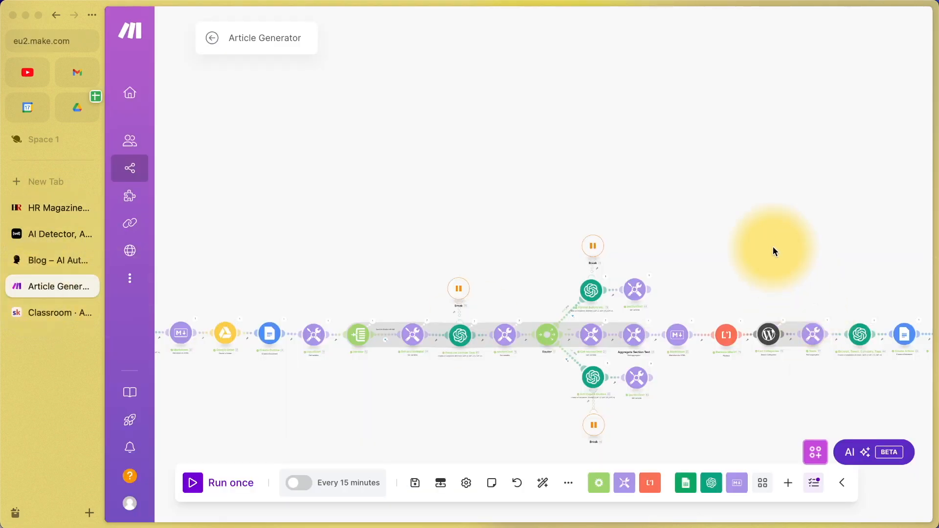
click(77, 107)
double_click(249, 314)
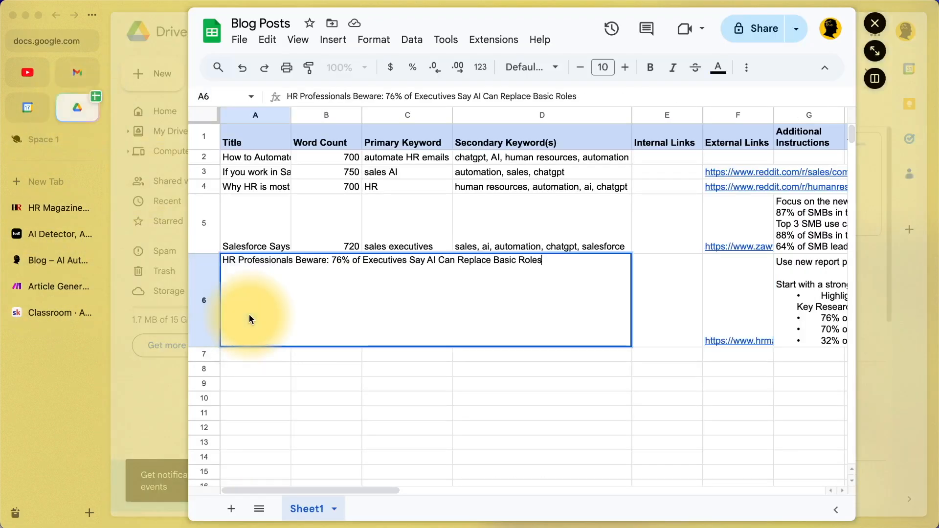
double_click(340, 313)
click(433, 317)
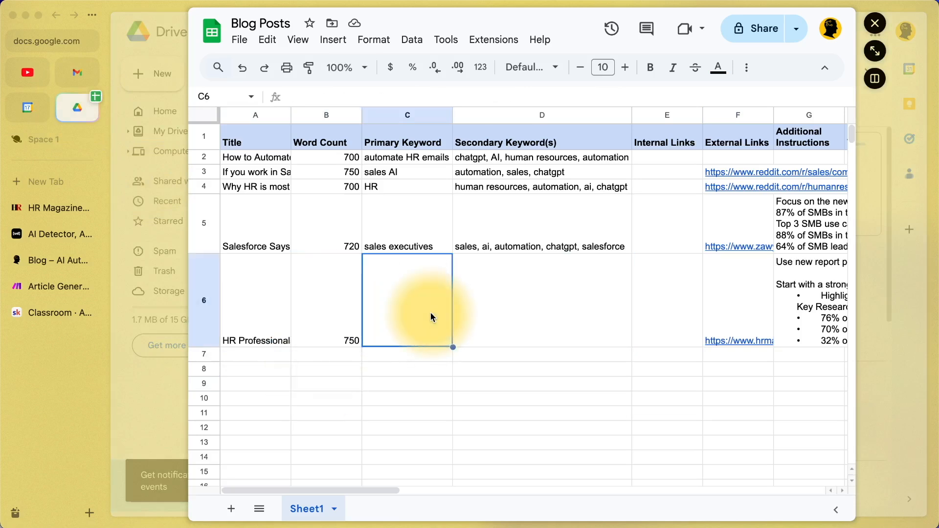
text(Human Resources)
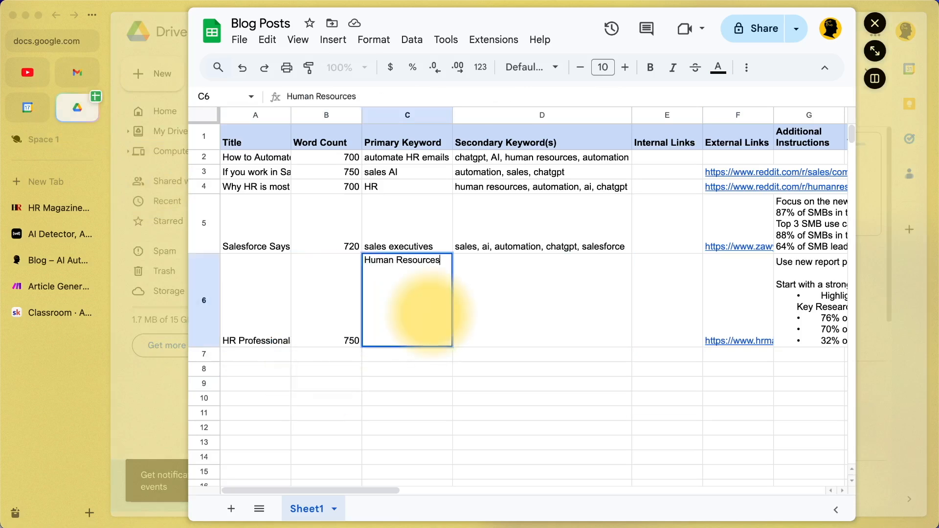
key(Tab)
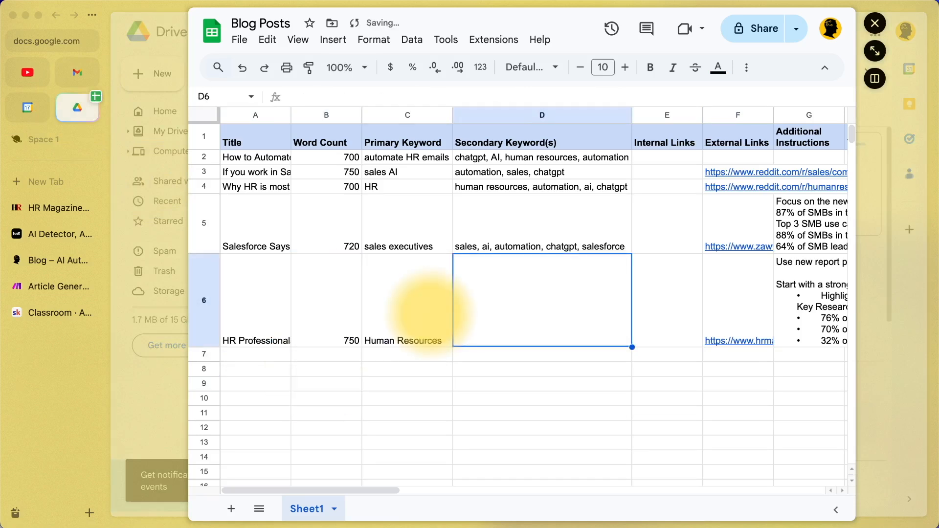
Set row 6's Secondary Keyword(s) to "ai, automation, HR magazine, report".
text(ai,)
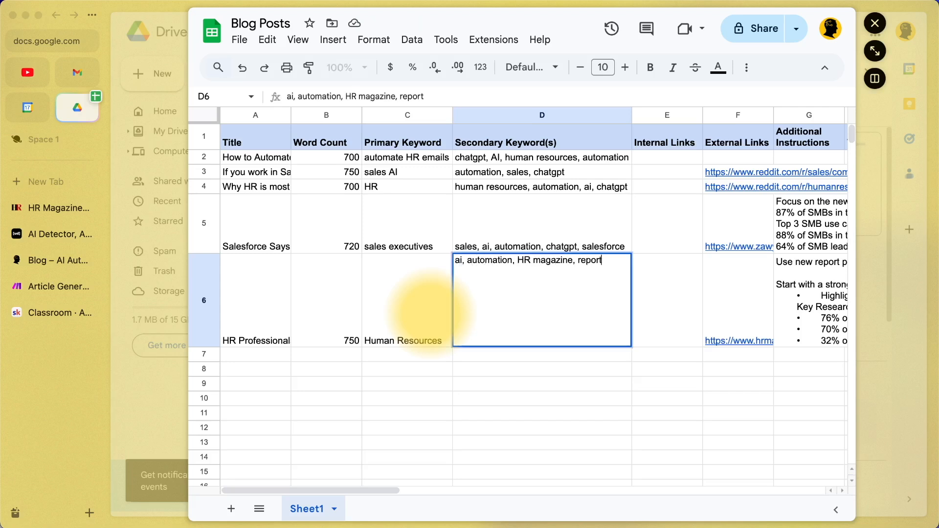
text(automation, HR magazine, report)
key(Tab)
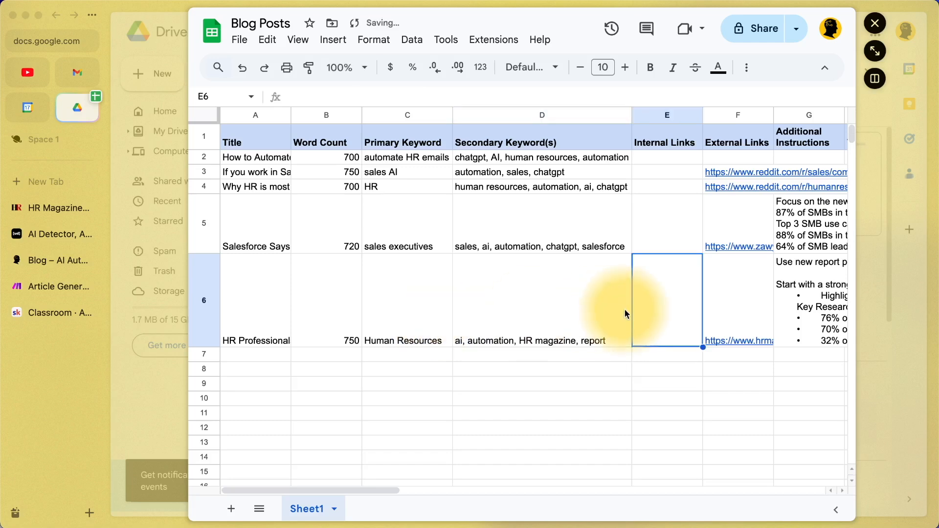
Read the full Additional Instructions text in row 6 and leave the cell without editing it.
scroll(677, 300, right, 3)
click(566, 300)
click(457, 299)
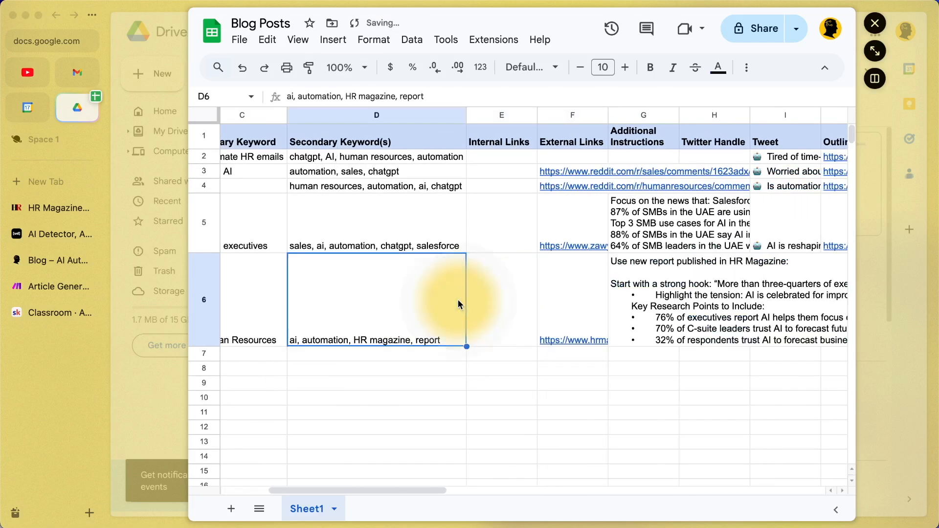
scroll(500, 286, right, 4)
double_click(468, 289)
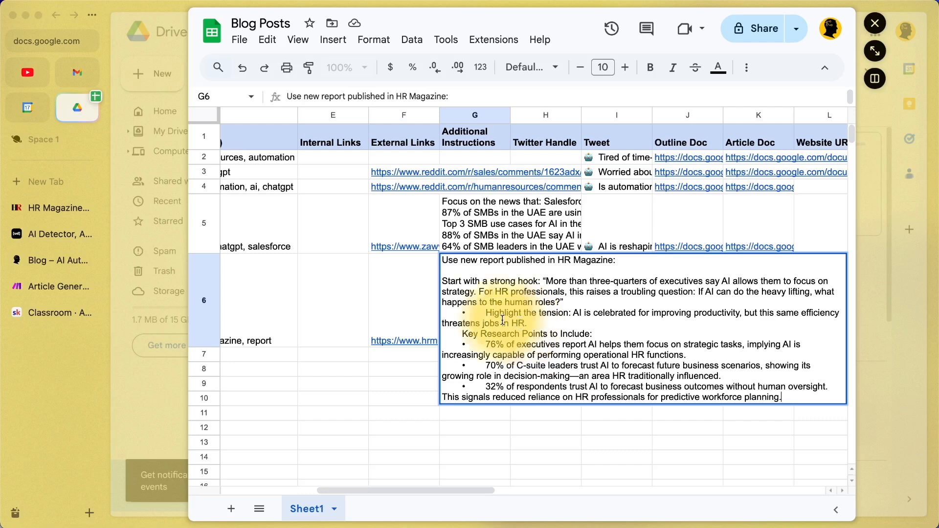
click(422, 310)
click(467, 343)
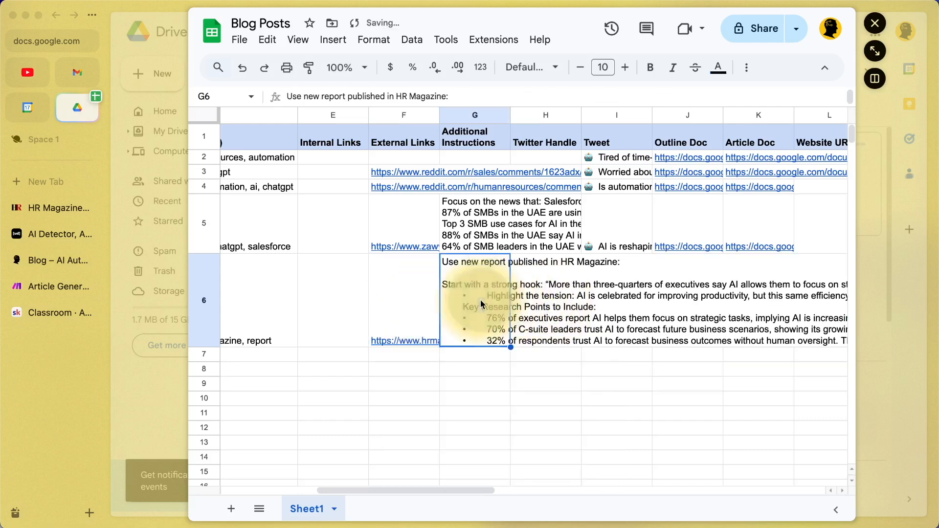
click(395, 388)
Switch back to the Article Generator scenario in Make, save it, and run only the first Google Sheets module.
click(30, 285)
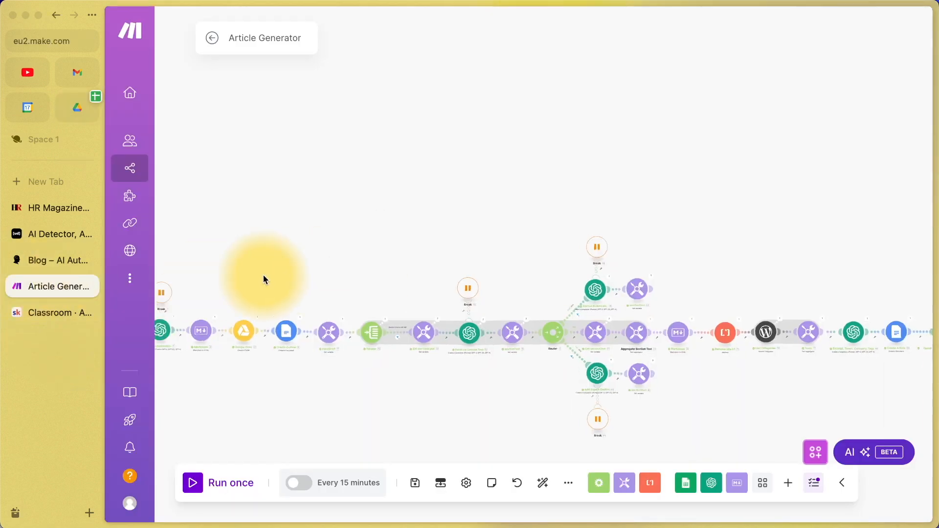
scroll(263, 279, left, 10)
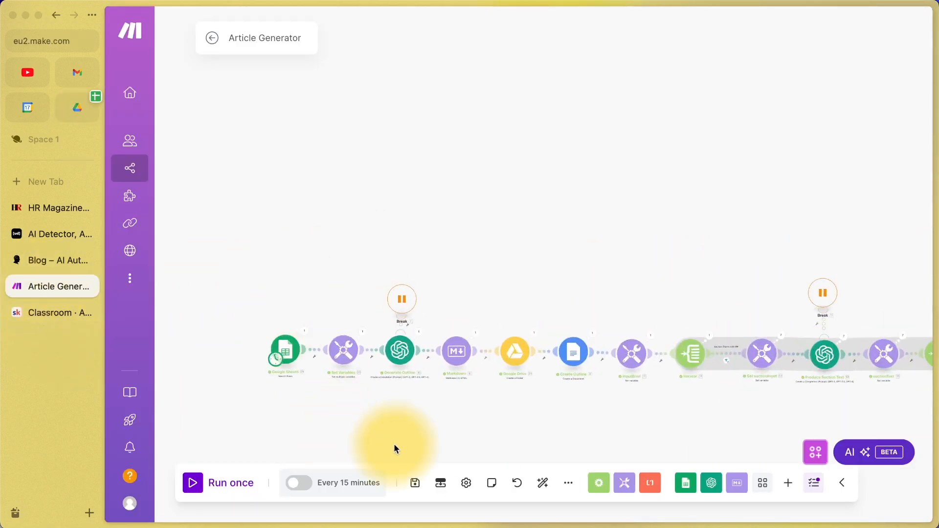
click(415, 483)
right_click(287, 350)
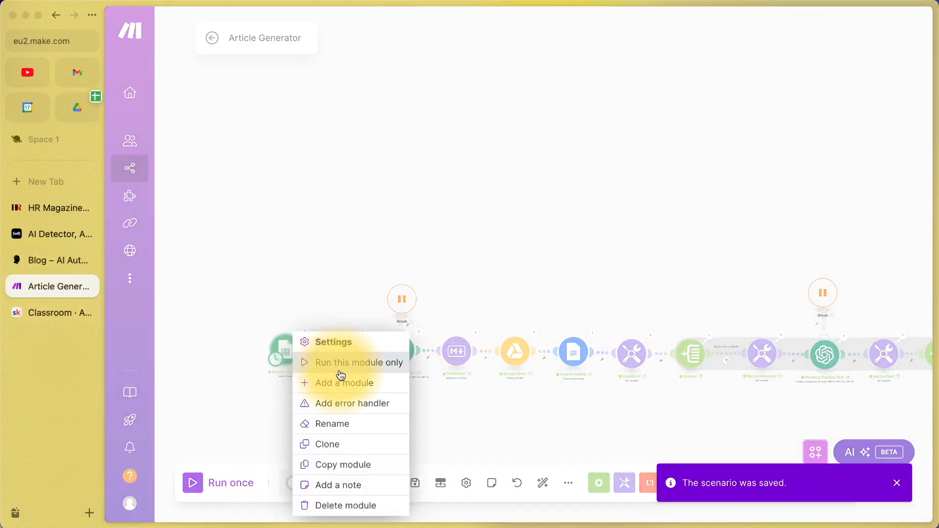
click(341, 370)
Inspect the Google Sheets module's output bundle to verify it picked up the new spreadsheet row, and close it.
click(202, 249)
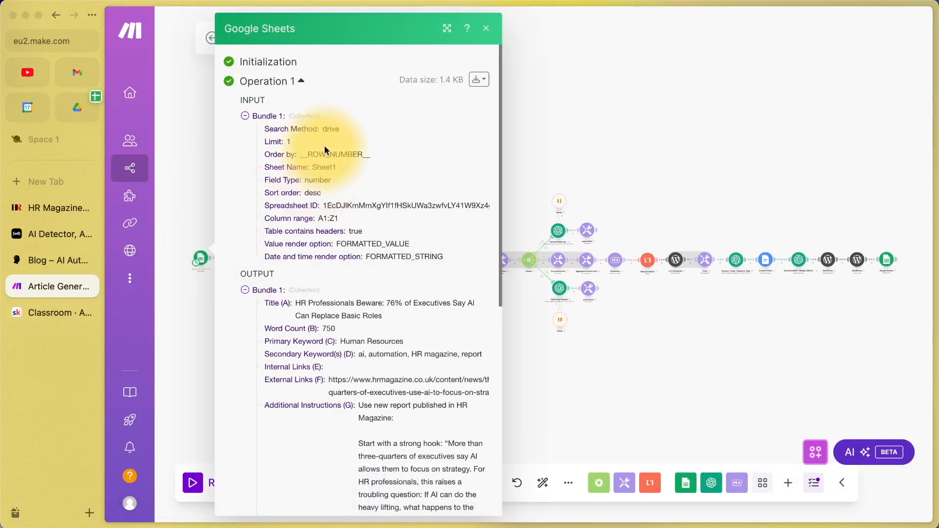
scroll(335, 295, down, 2)
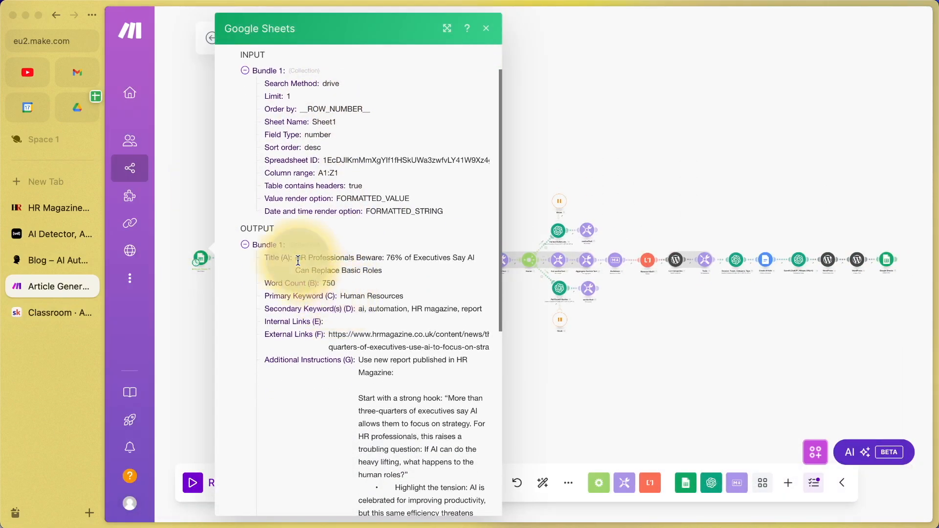
click(181, 397)
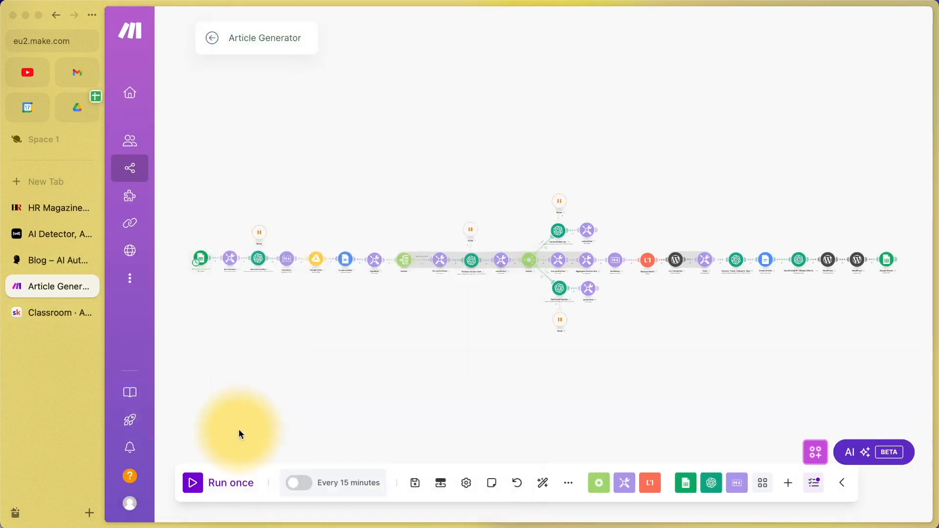
Run the whole scenario once, and preview the draft "HR Professionals Beware: 76% of Executives Say AI Can Replace Basic Roles" in WordPress.
click(193, 485)
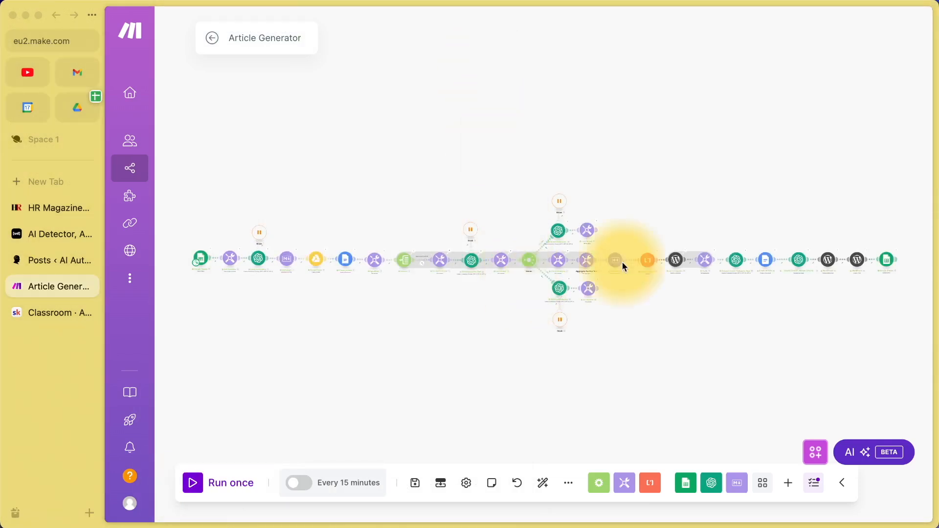
click(39, 263)
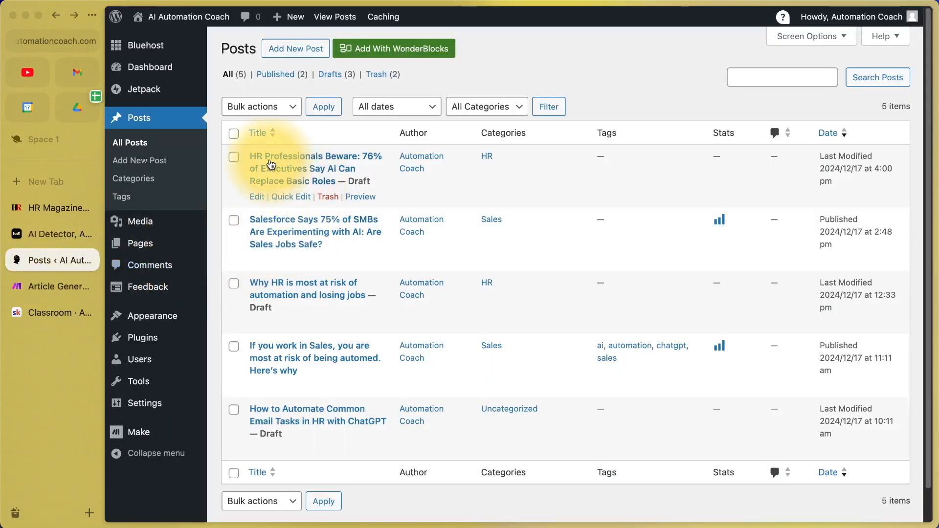
click(354, 196)
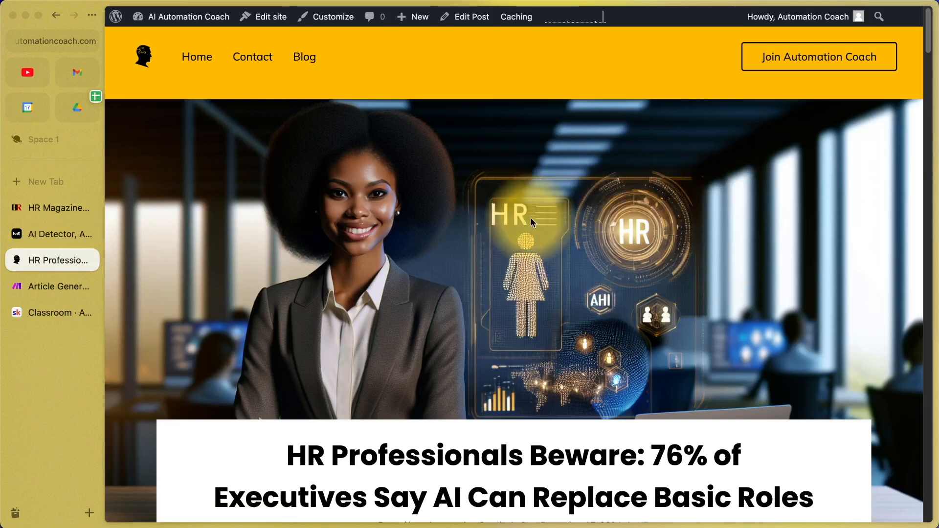
Read the draft article from its title and opening quote through the Introduction, strategy and forecasting sections to the Implications for HR Professionals section.
scroll(644, 327, down, 3)
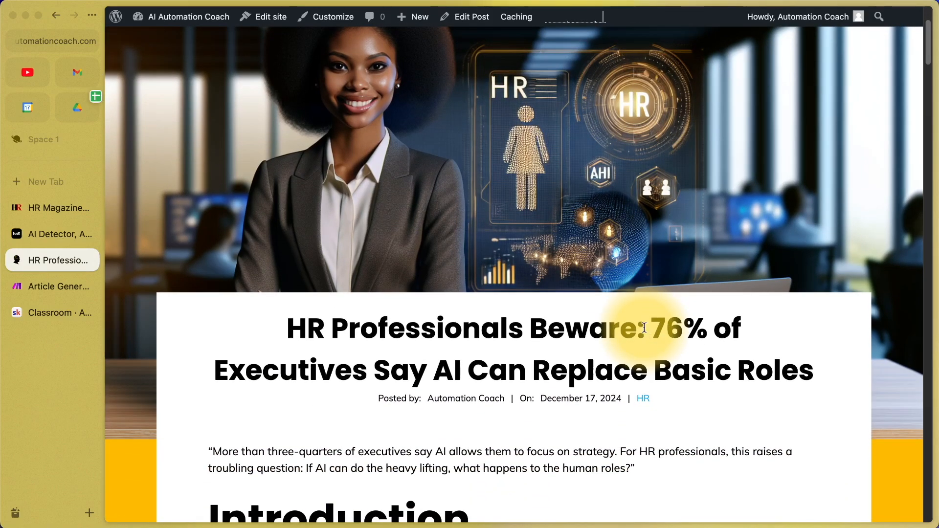
scroll(644, 327, down, 4)
drag(638, 301, 210, 284)
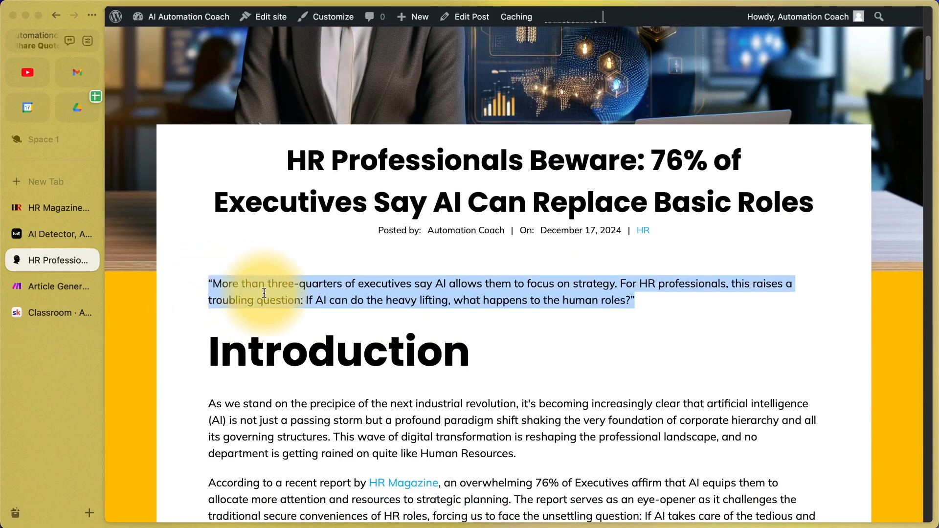
scroll(588, 300, down, 3)
click(578, 302)
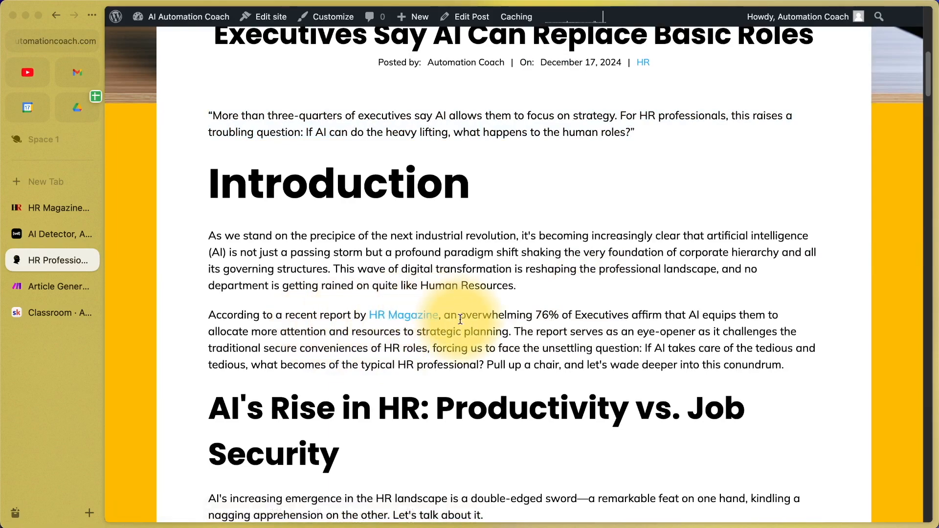
scroll(461, 319, down, 8)
scroll(461, 319, down, 5)
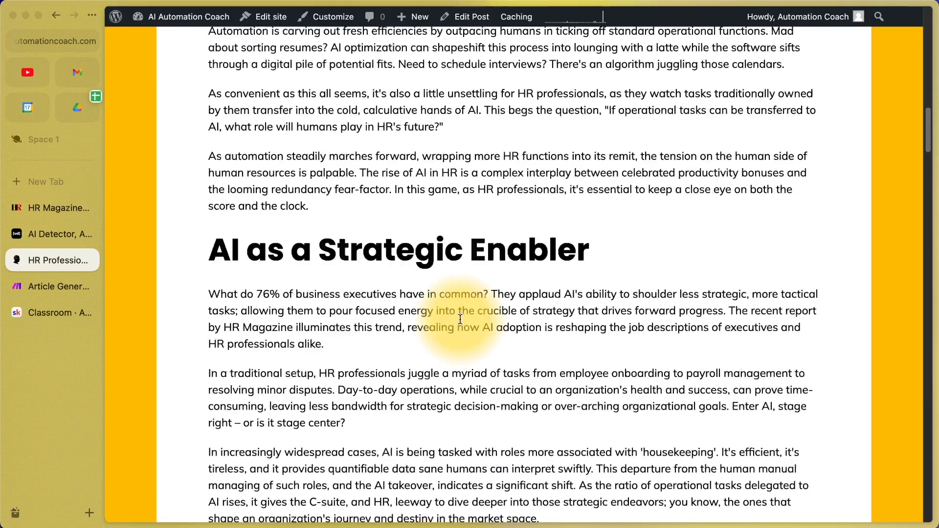
scroll(460, 321, down, 2)
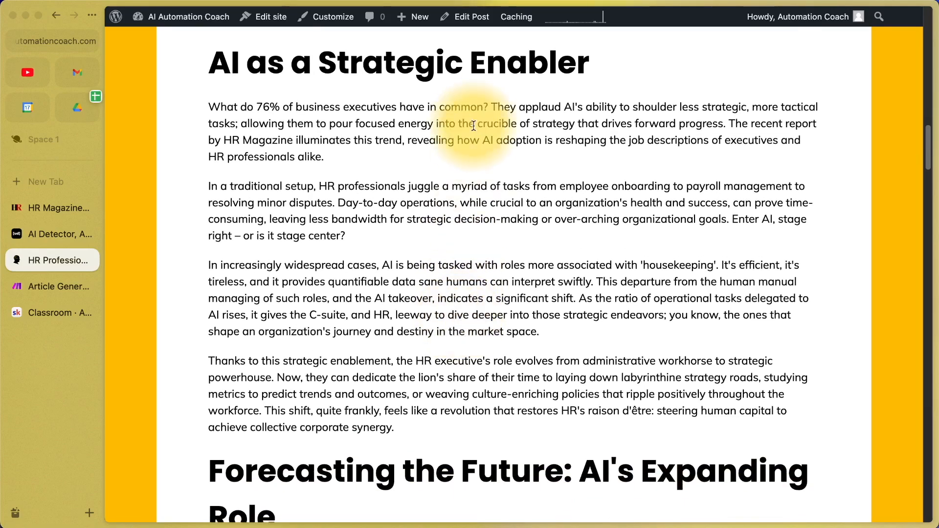
scroll(473, 382, down, 4)
scroll(473, 382, down, 9)
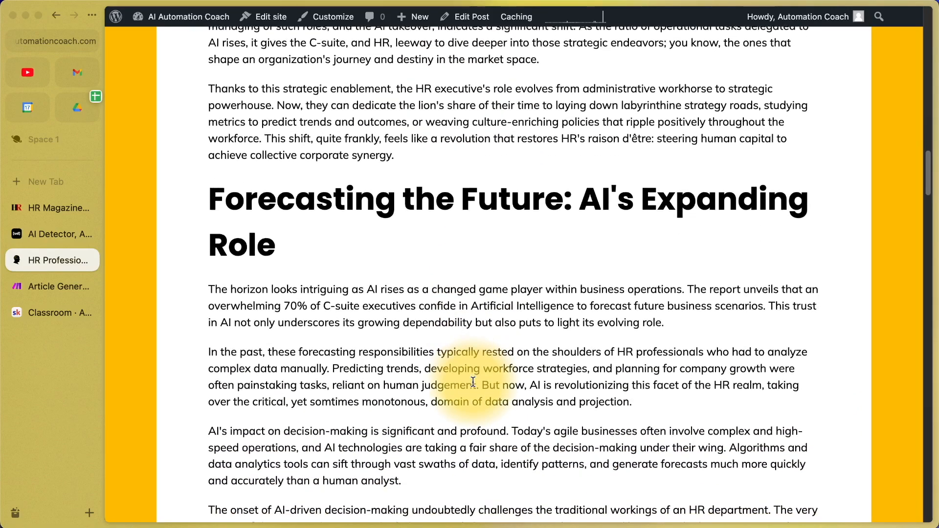
scroll(473, 382, down, 4)
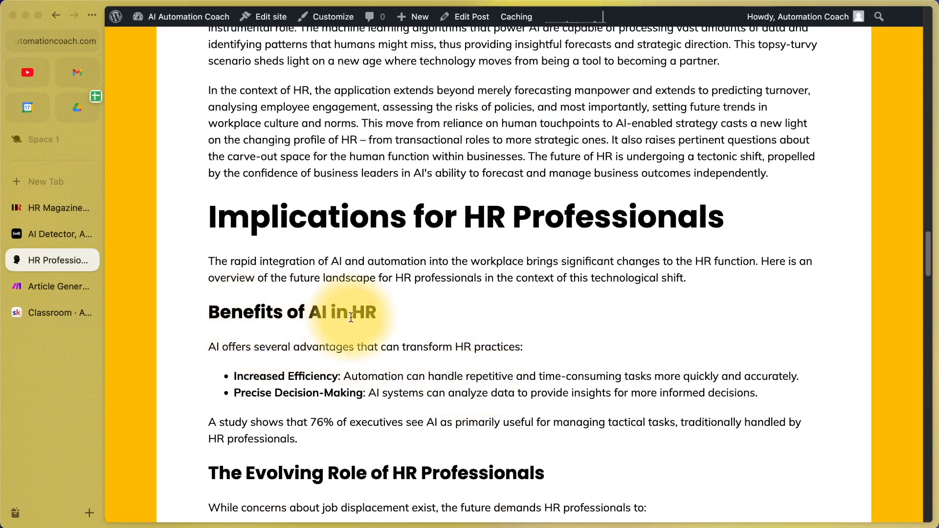
Examine the draft's bulleted benefits, Comparison Table, Automation Coach quotation and Conclusion, down to the category at the end of the article.
drag(230, 375, 283, 393)
scroll(281, 393, down, 5)
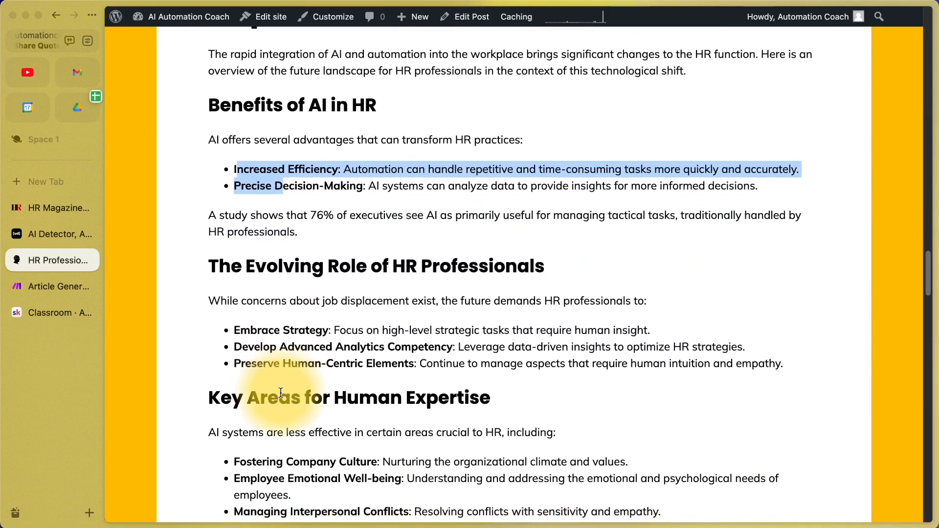
scroll(281, 393, down, 3)
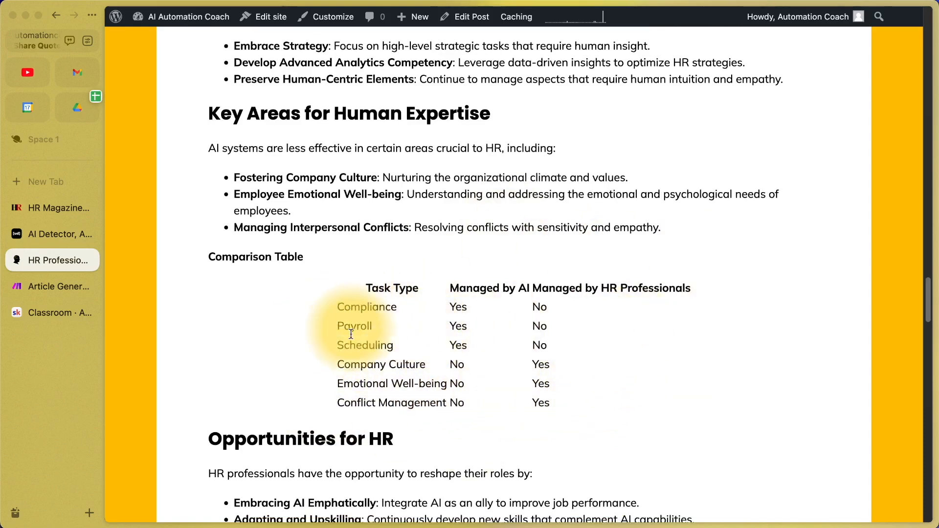
scroll(447, 362, down, 6)
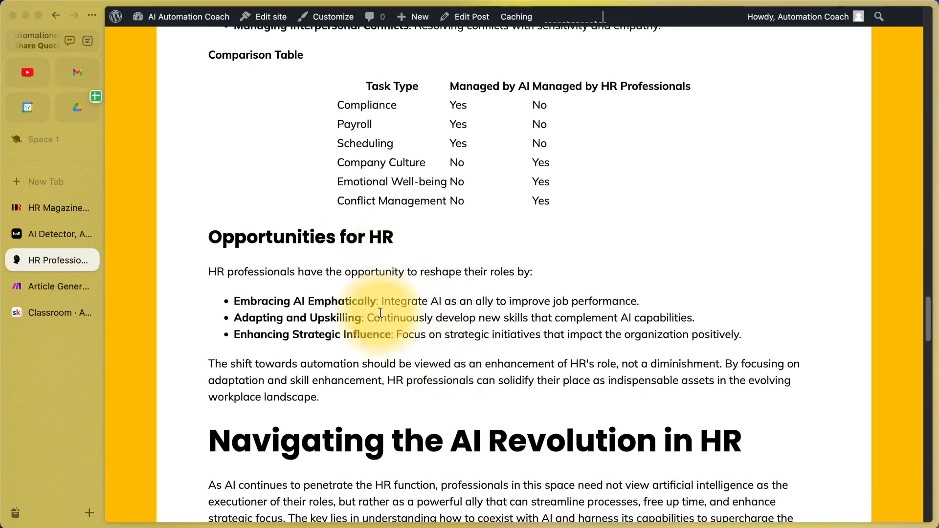
scroll(377, 333, down, 1)
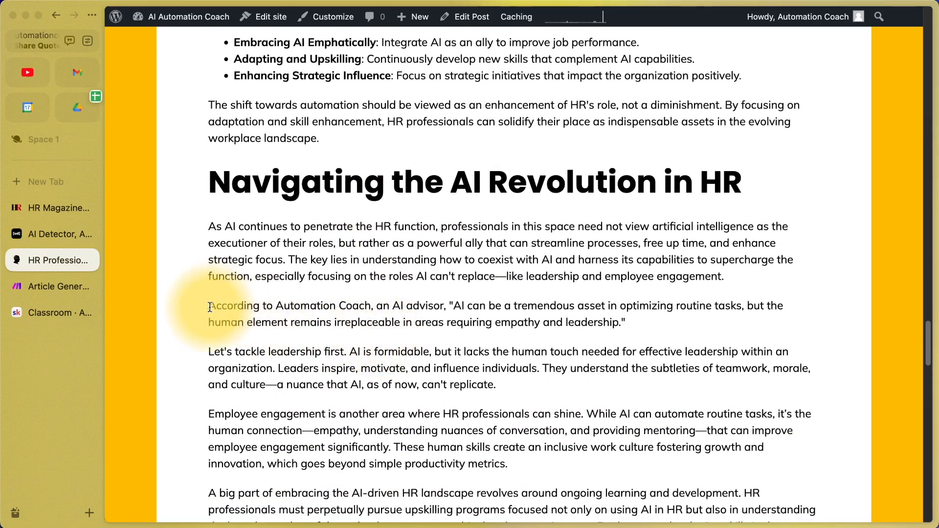
drag(209, 306, 639, 327)
scroll(639, 327, down, 3)
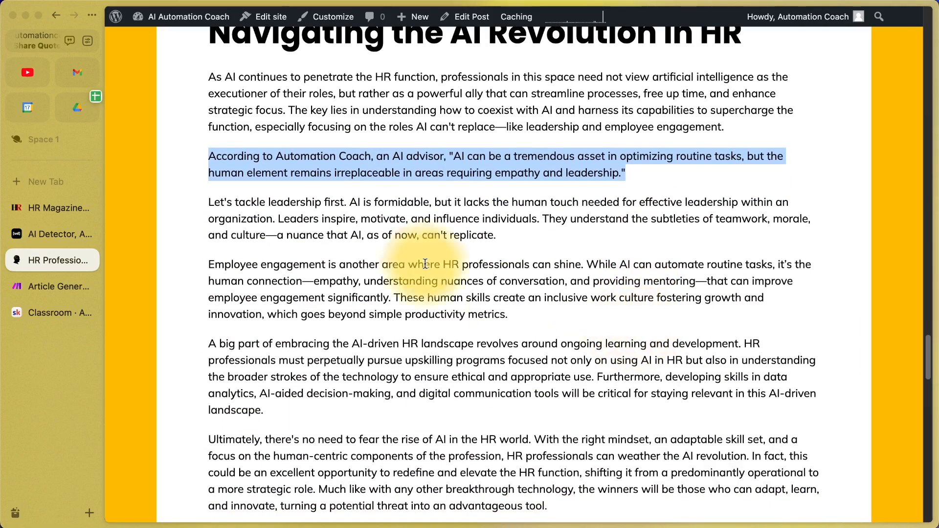
scroll(345, 210, down, 7)
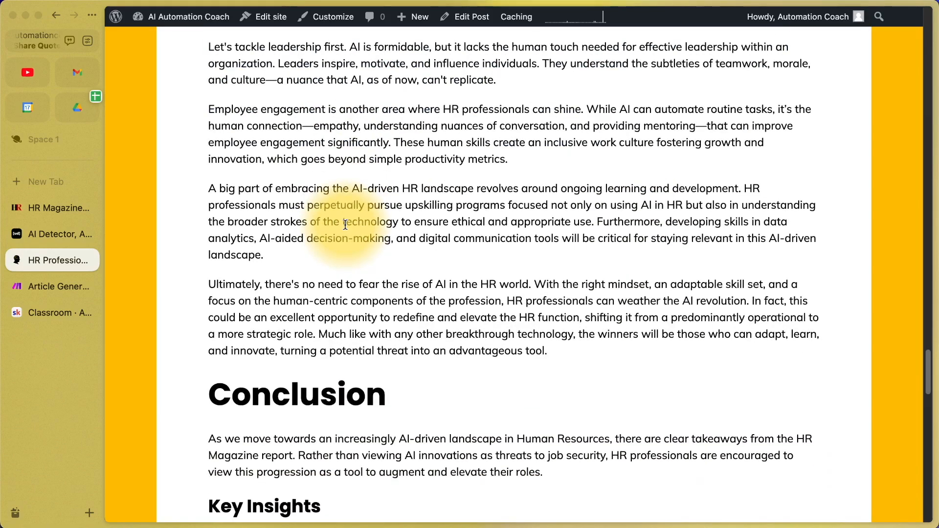
scroll(343, 244, down, 7)
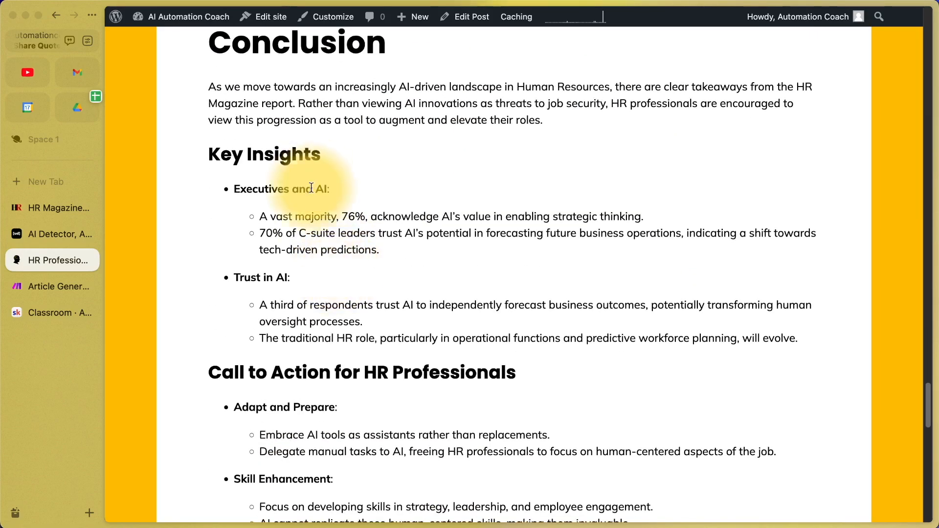
scroll(338, 389, down, 4)
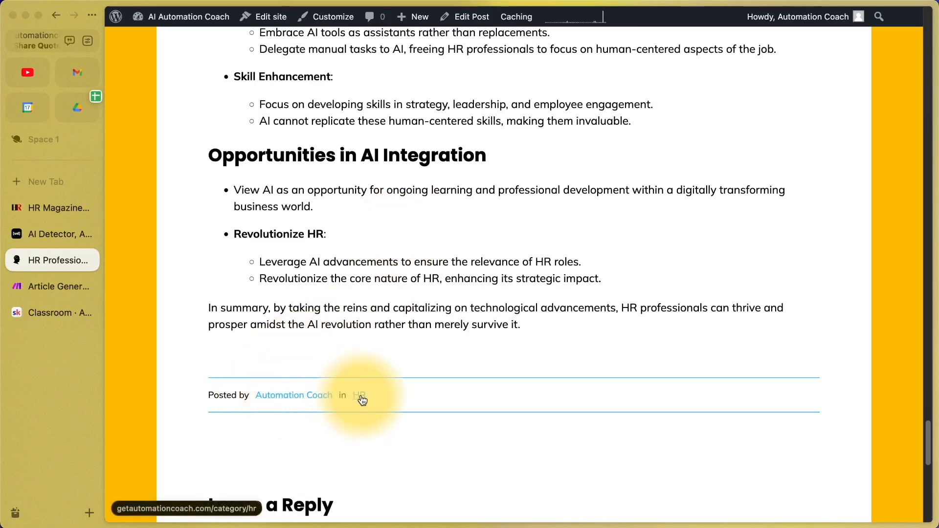
Look over the draft's featured image and title once more, revisit the Make scenario, and switch to the Automation Coach Classroom on Skool.
scroll(479, 286, up, 20)
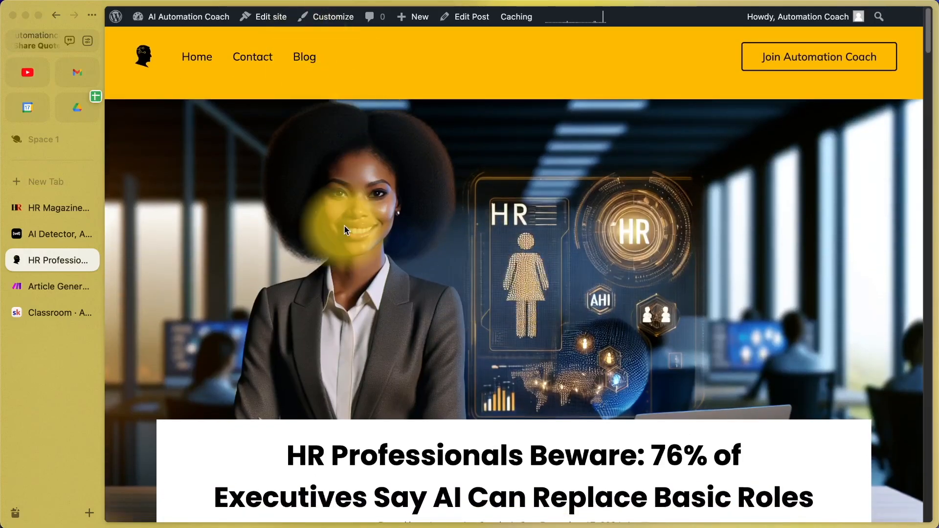
scroll(345, 229, down, 1)
scroll(454, 313, down, 3)
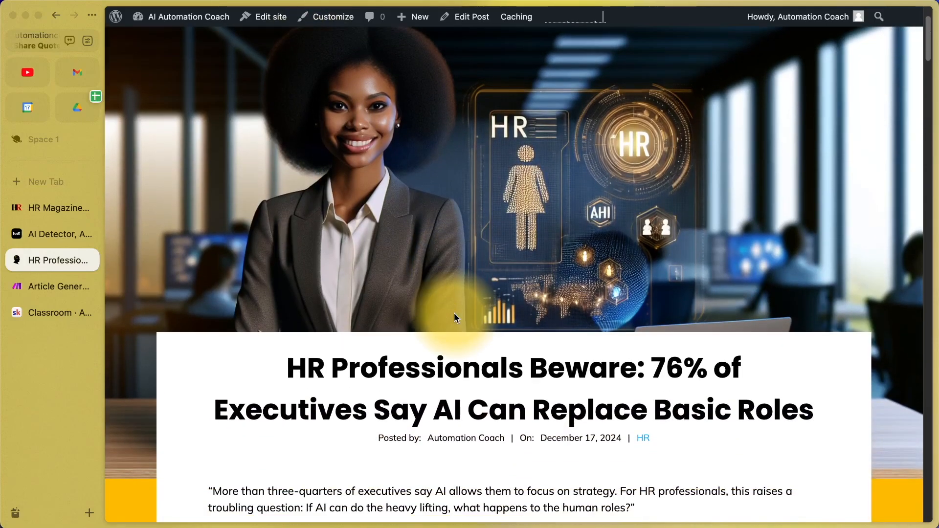
click(52, 286)
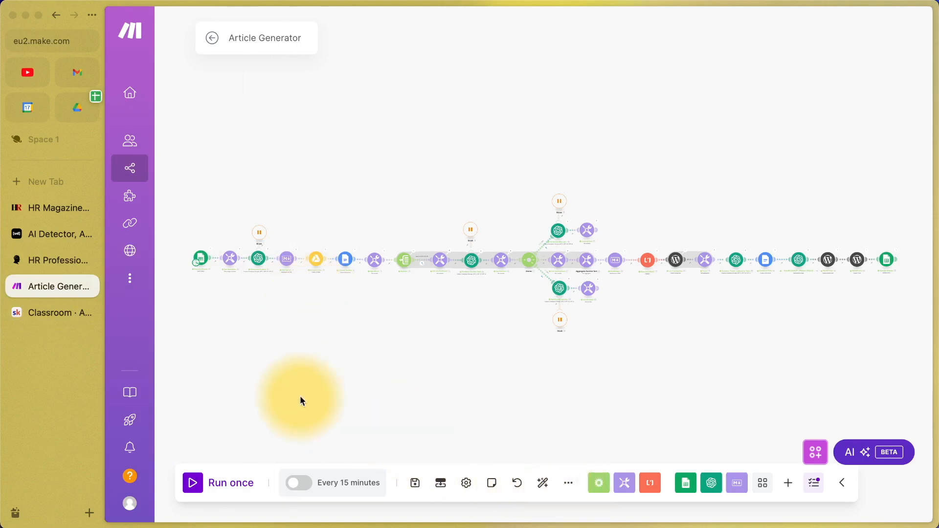
click(38, 314)
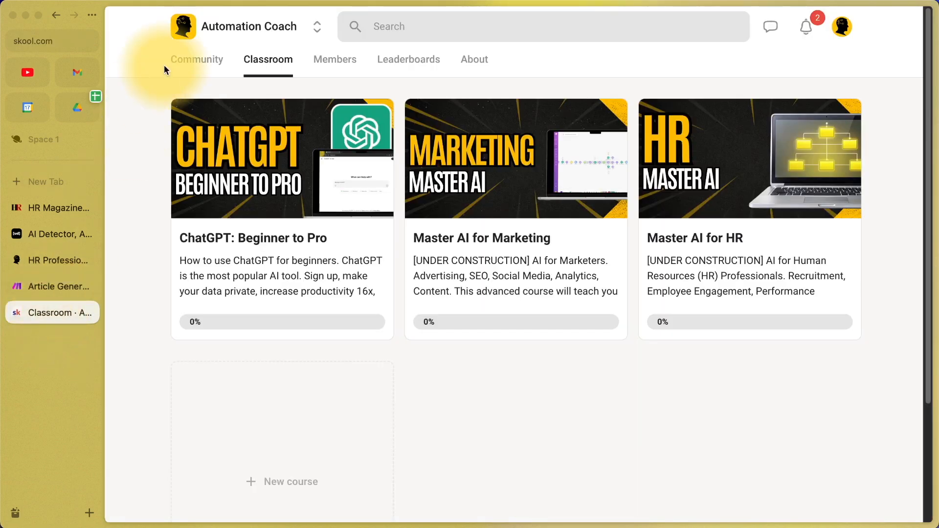